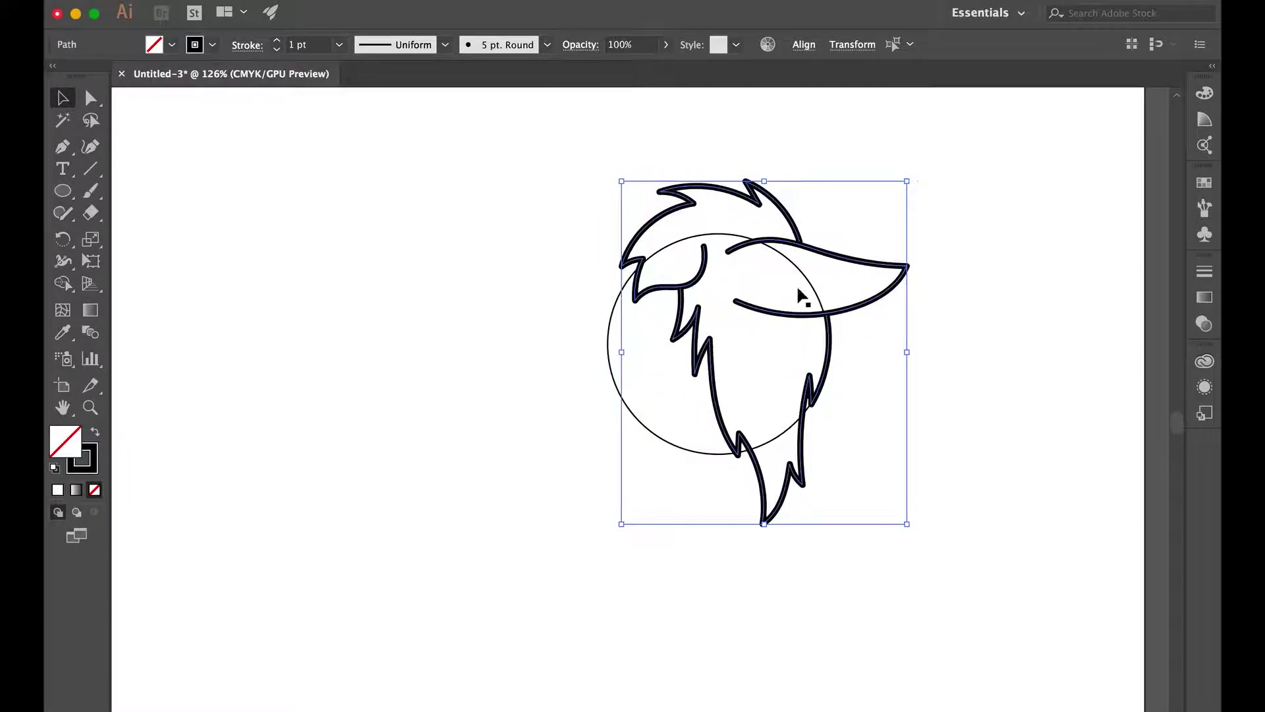
Paint the muzzle outline from the forehead around the snout and back along the jaw with the Paintbrush.
key(ctrl+shift+a)
key(b)
key(ctrl+z)
mouse_move(562, 340)
mouse_down()
mouse_move(576, 432)
mouse_move(627, 281)
mouse_move(536, 349)
mouse_move(658, 399)
mouse_up()
scroll(658, 399, up, 1)
Enlarge the hair tuft on top of the head toward the forehead and adjust its position.
key(v)
click(665, 191)
drag(723, 155, 705, 156)
key(ctrl+shift+a)
drag(663, 298, 653, 295)
key(ctrl+shift+a)
key(a)
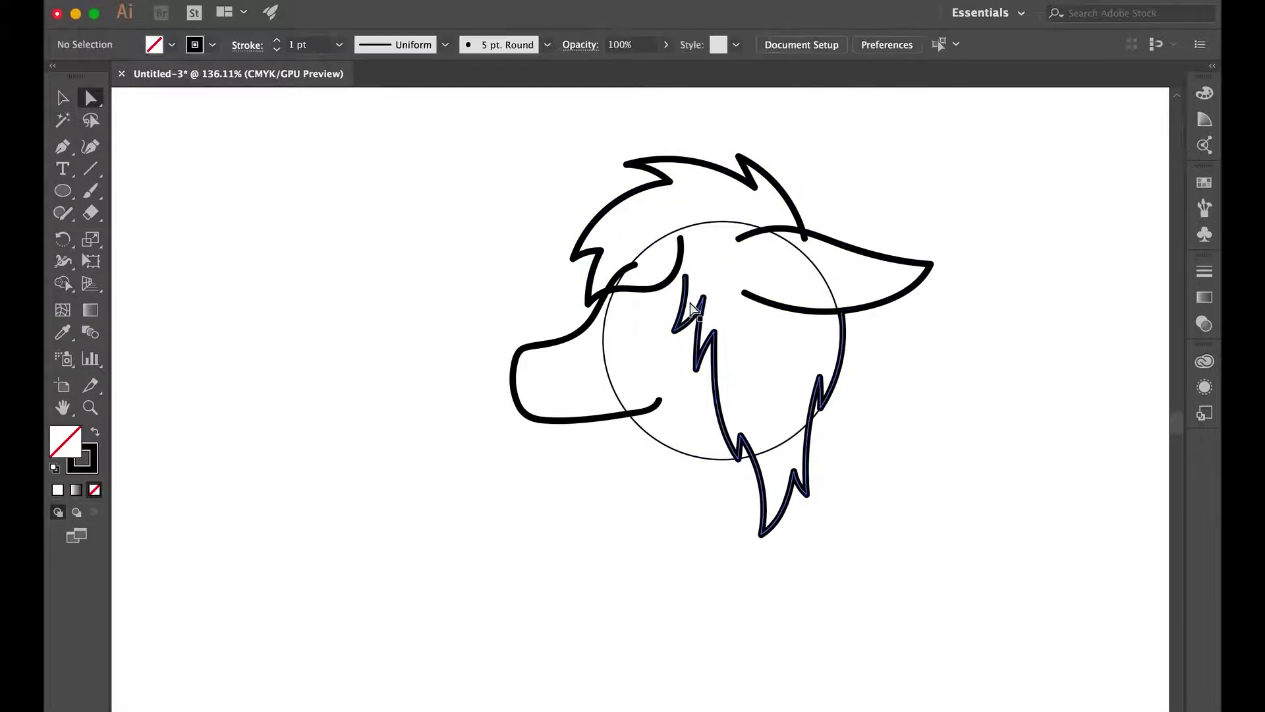
Move the muzzle outline slightly closer to the head and enlarge the ear outward.
key(v)
mouse_move(591, 341)
mouse_down()
mouse_move(602, 333)
mouse_move(579, 356)
mouse_move(597, 337)
mouse_up()
key(ctrl+shift+a)
click(600, 415)
drag(839, 257, 847, 249)
key(ctrl+shift+a)
click(854, 242)
key(ctrl+shift+a)
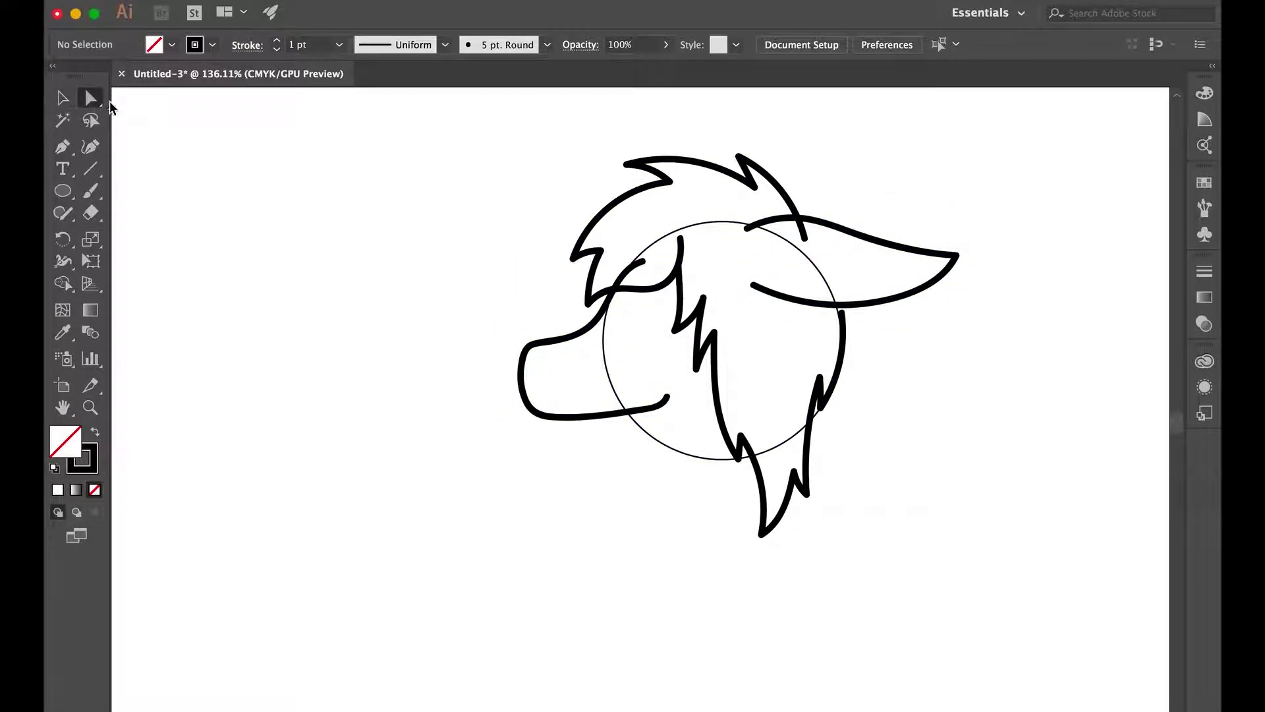
Erase the hair and muzzle line ends that overlap the ear and the forelock.
click(778, 186)
key(shift+e)
key(v)
key(ctrl+shift+a)
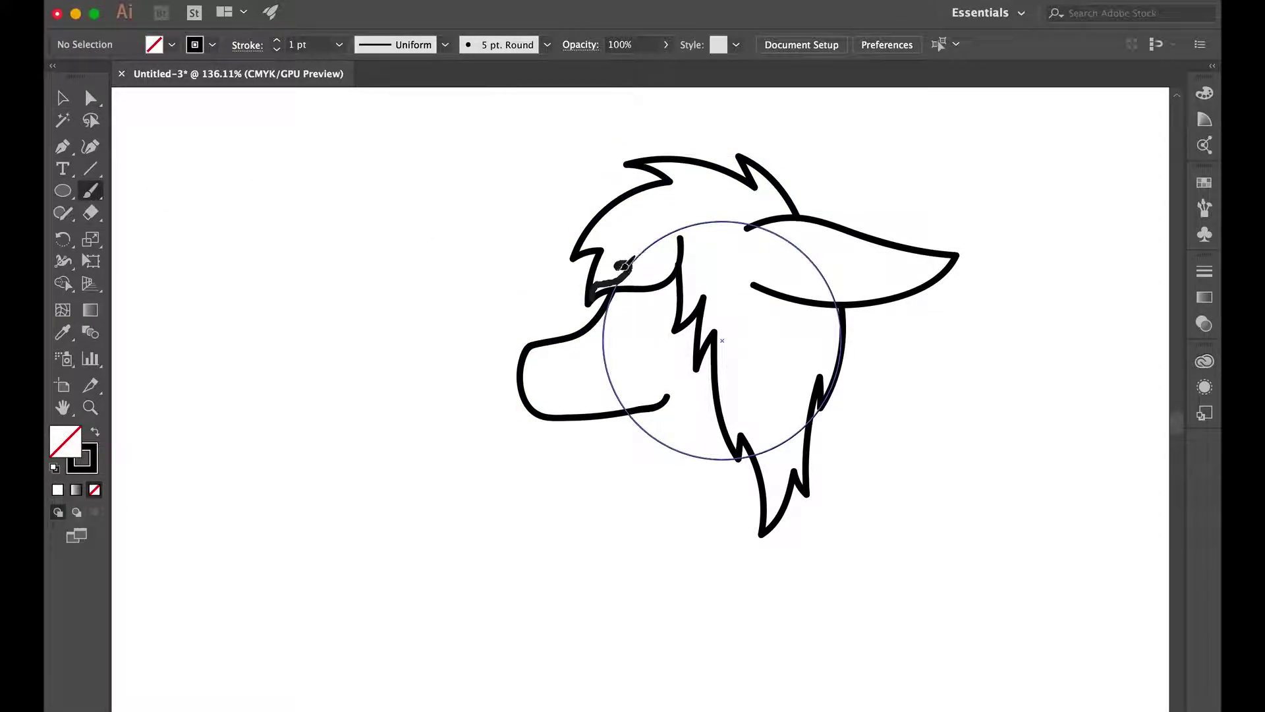
Paint jagged fur accents at the ear base, on the cheek mane and within the hair on the head.
scroll(671, 275, up, 3)
drag(777, 186, 823, 203)
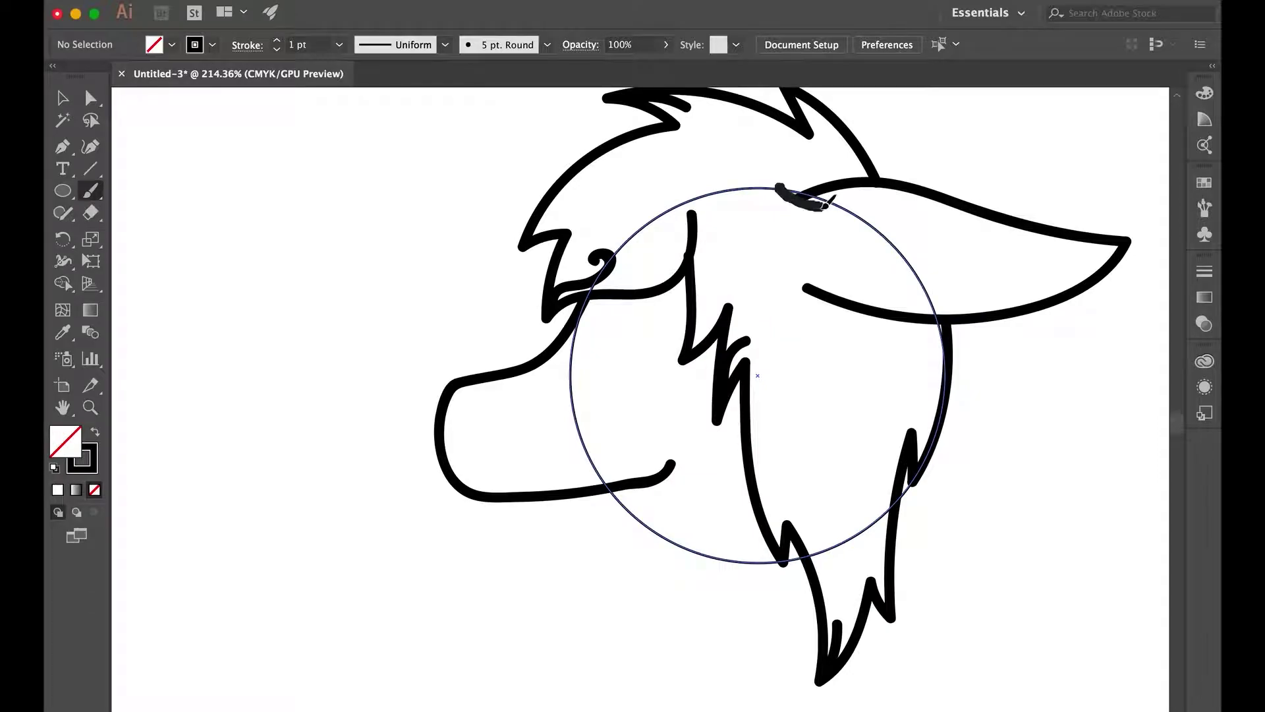
drag(883, 356, 869, 420)
drag(788, 407, 796, 443)
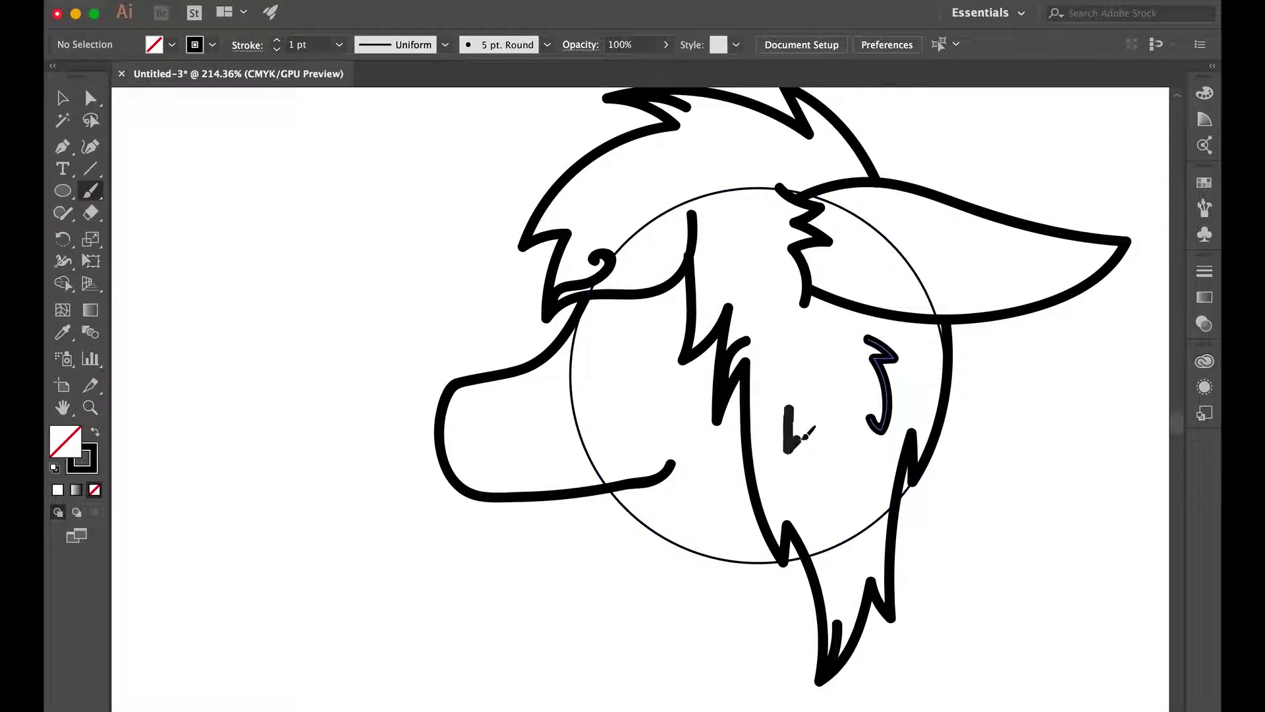
scroll(521, 290, up, 3)
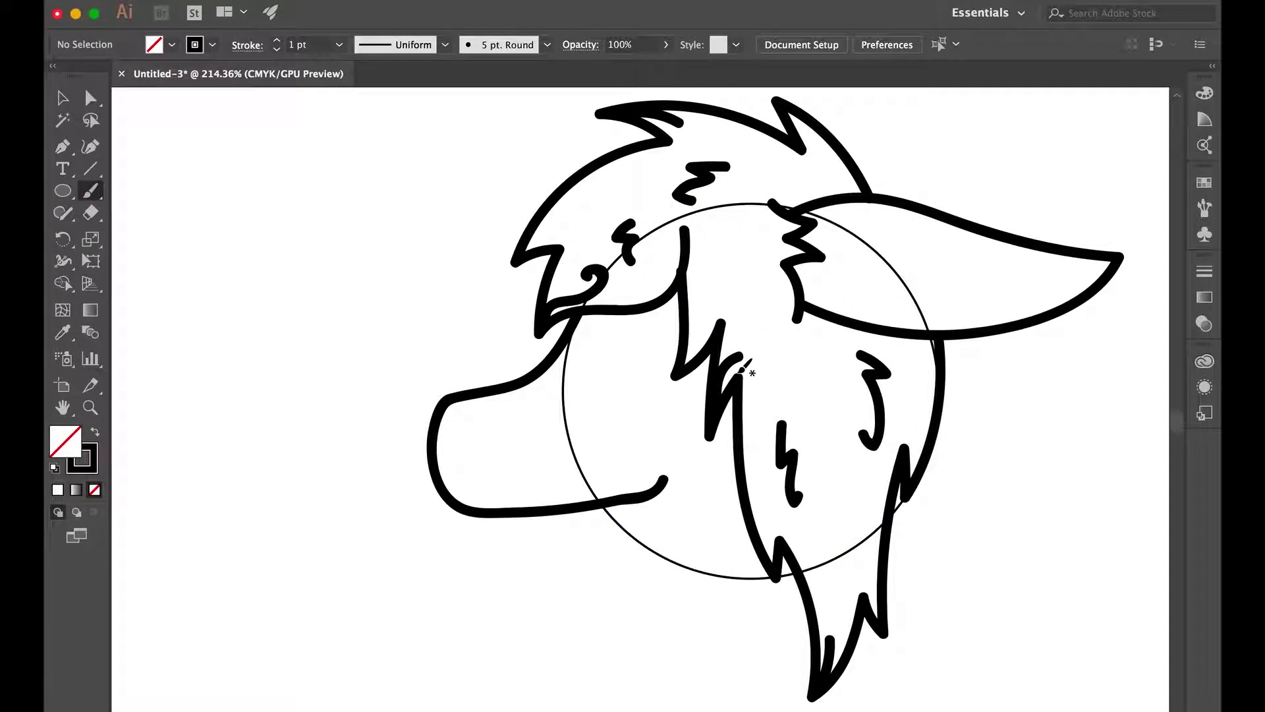
Paint a rounded nose on the tip of the muzzle and erase the muzzle line running through it.
mouse_move(520, 293)
mouse_down()
mouse_move(510, 297)
mouse_move(560, 316)
mouse_up()
click(63, 97)
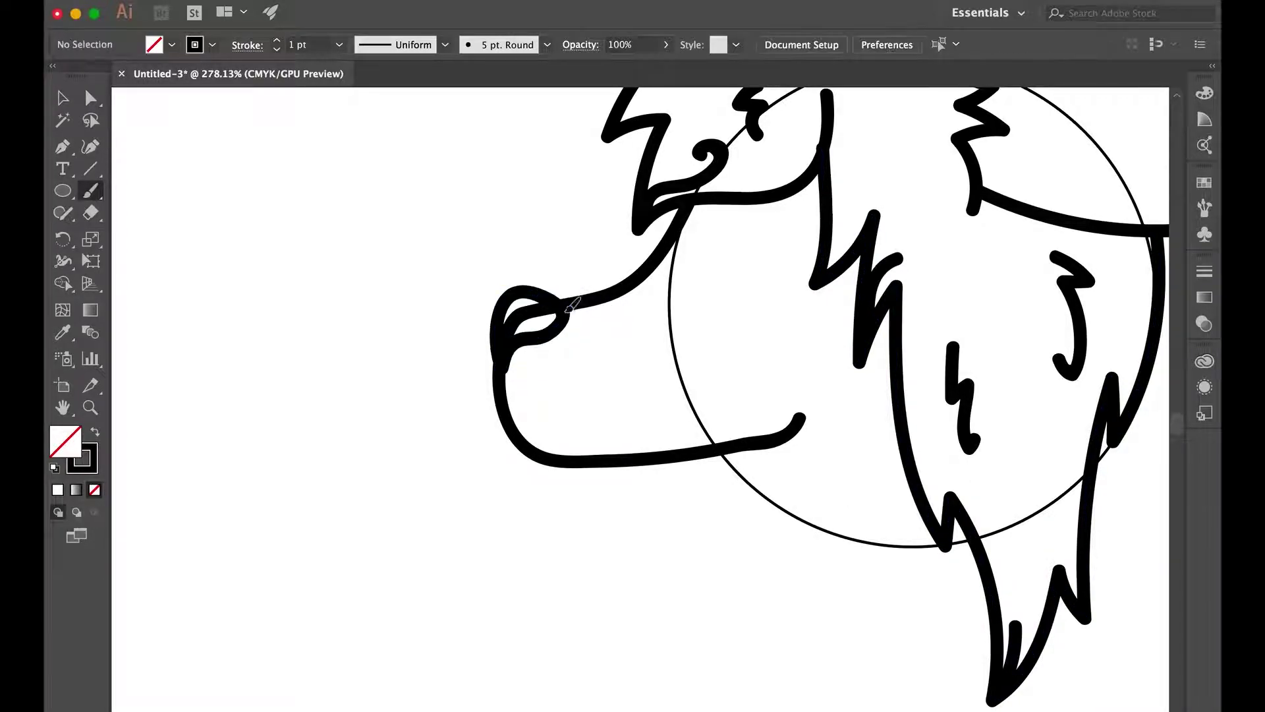
click(615, 290)
key(shift+e)
key(v)
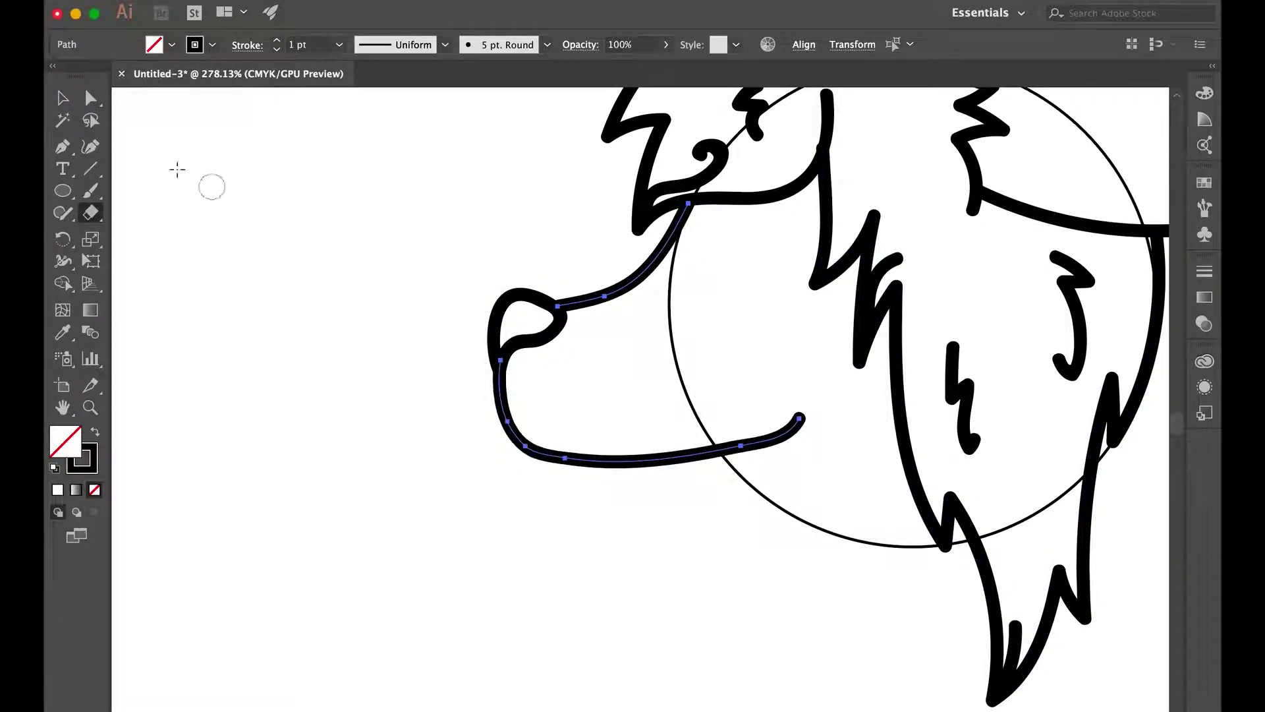
click(249, 201)
Paint a small curved nostril inside the nose.
key(b)
drag(520, 327, 517, 330)
scroll(517, 330, up, 3)
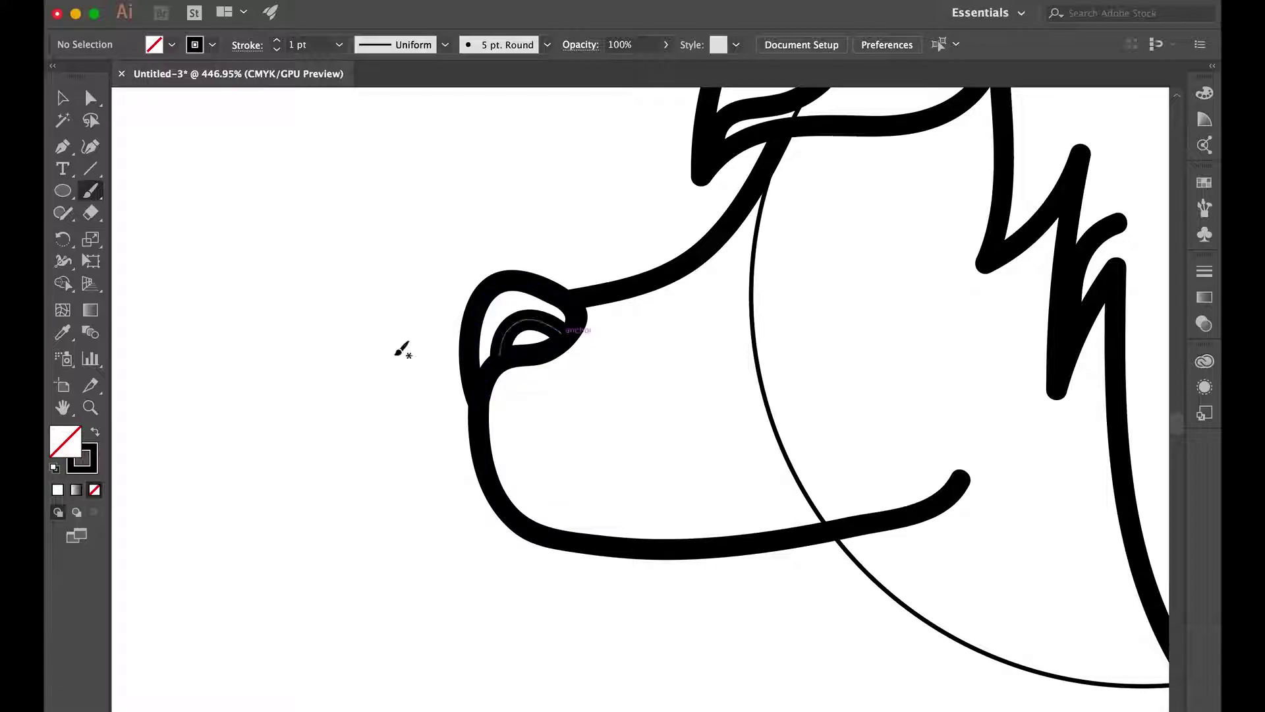
Paint a crescent-shaped eye beneath the forelock.
scroll(574, 243, right, 5)
drag(563, 250, 711, 218)
scroll(396, 461, down, 3)
key(a)
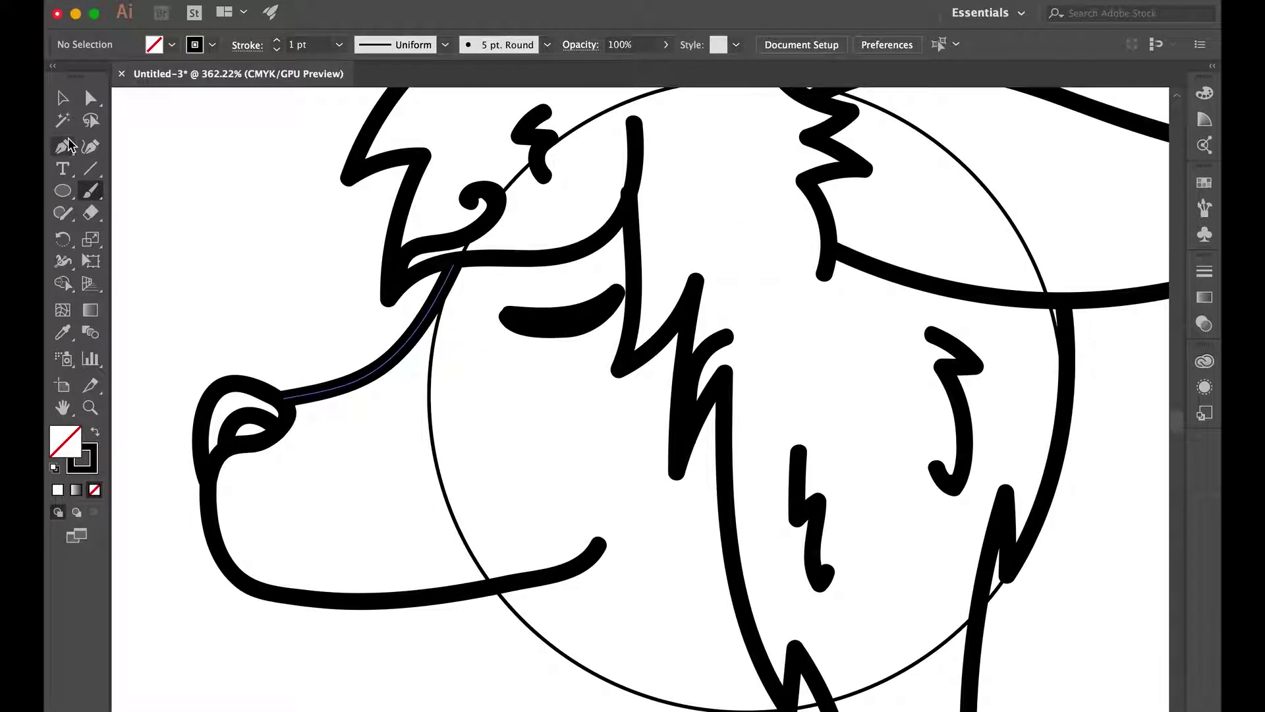
click(521, 320)
click(90, 191)
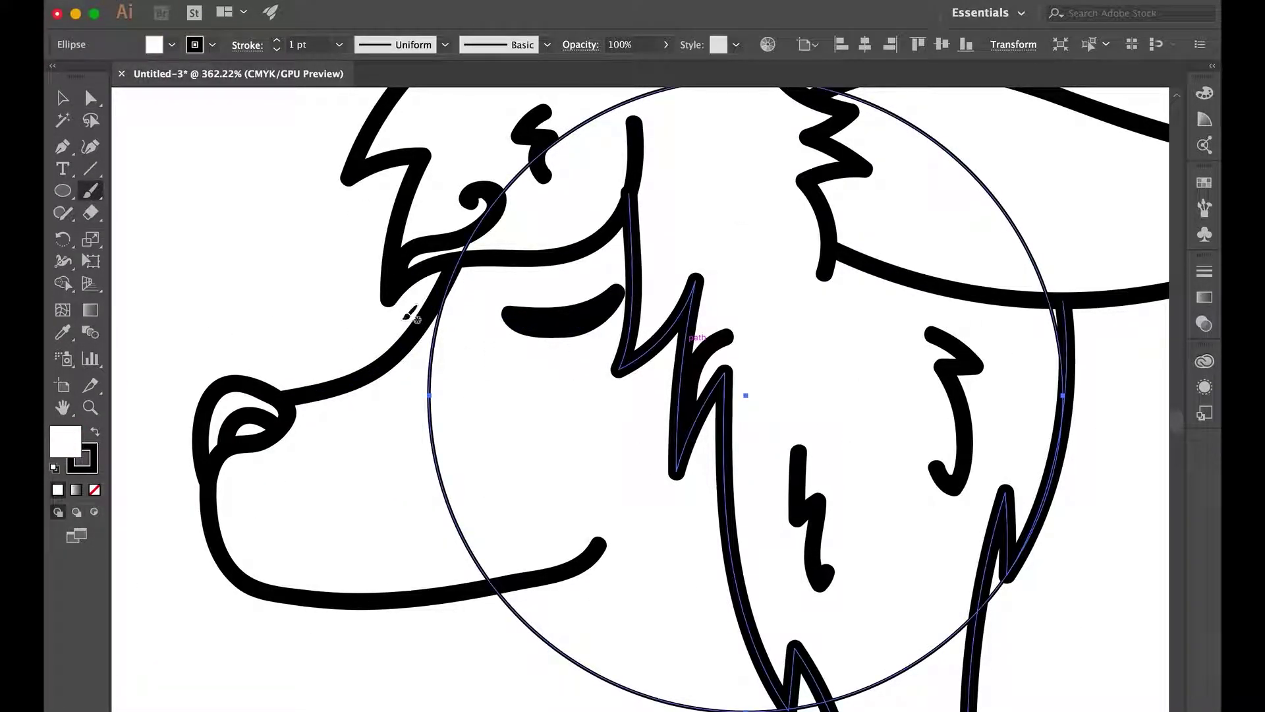
key(ctrl+z)
key(ctrl+shift+z)
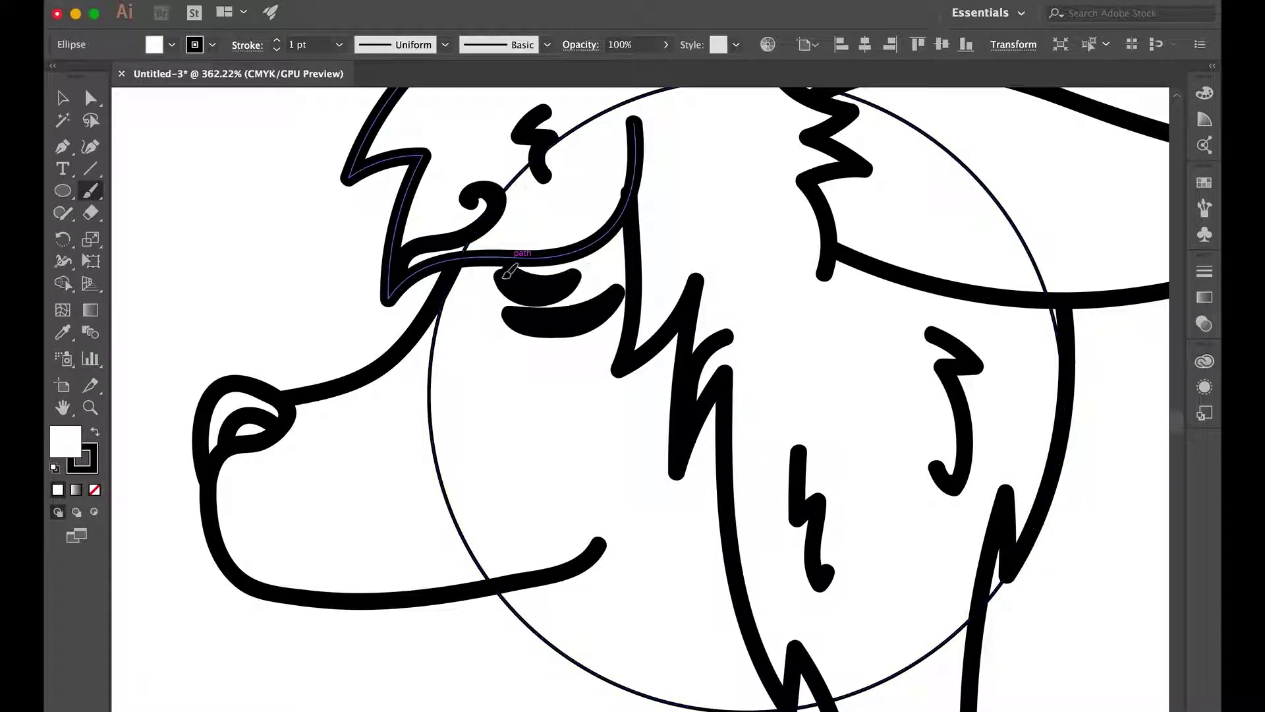
Set the stroke weight to 0.5 pt, then paint the upper eye shape and shrink it above the lower crescent.
click(339, 44)
click(382, 51)
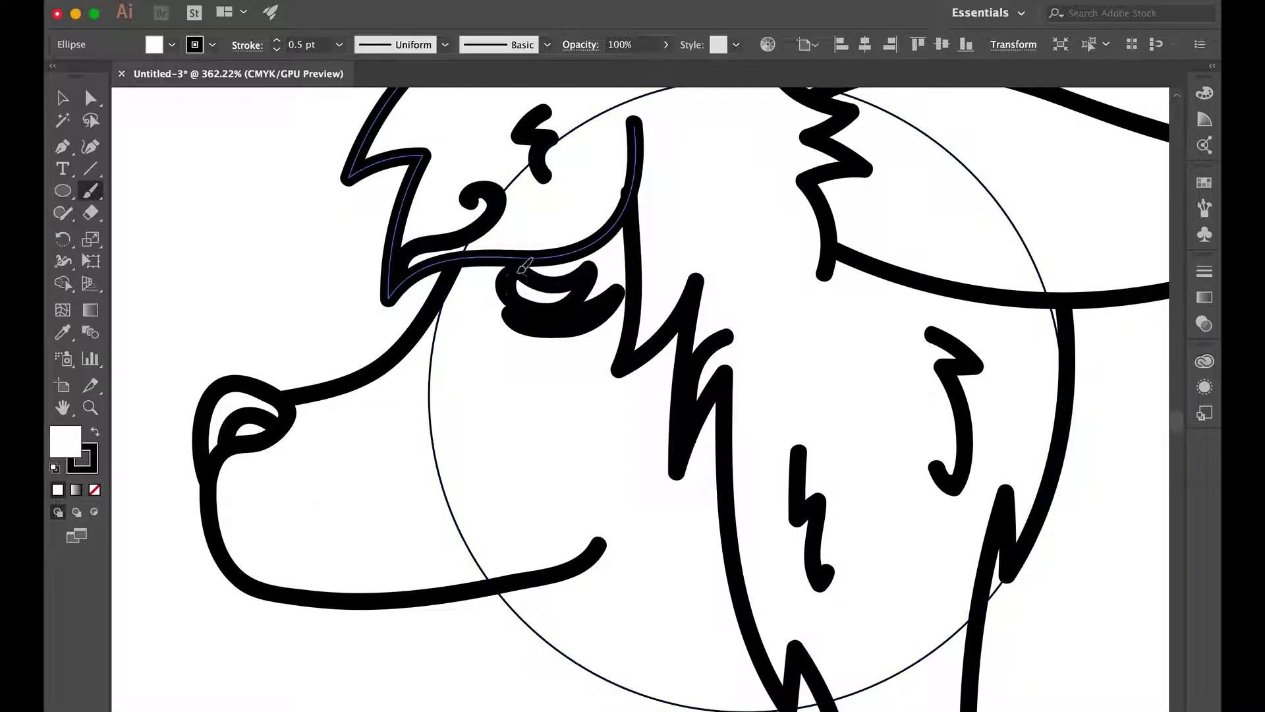
key(ctrl+minus)
key(ctrl+shift+a)
key(v)
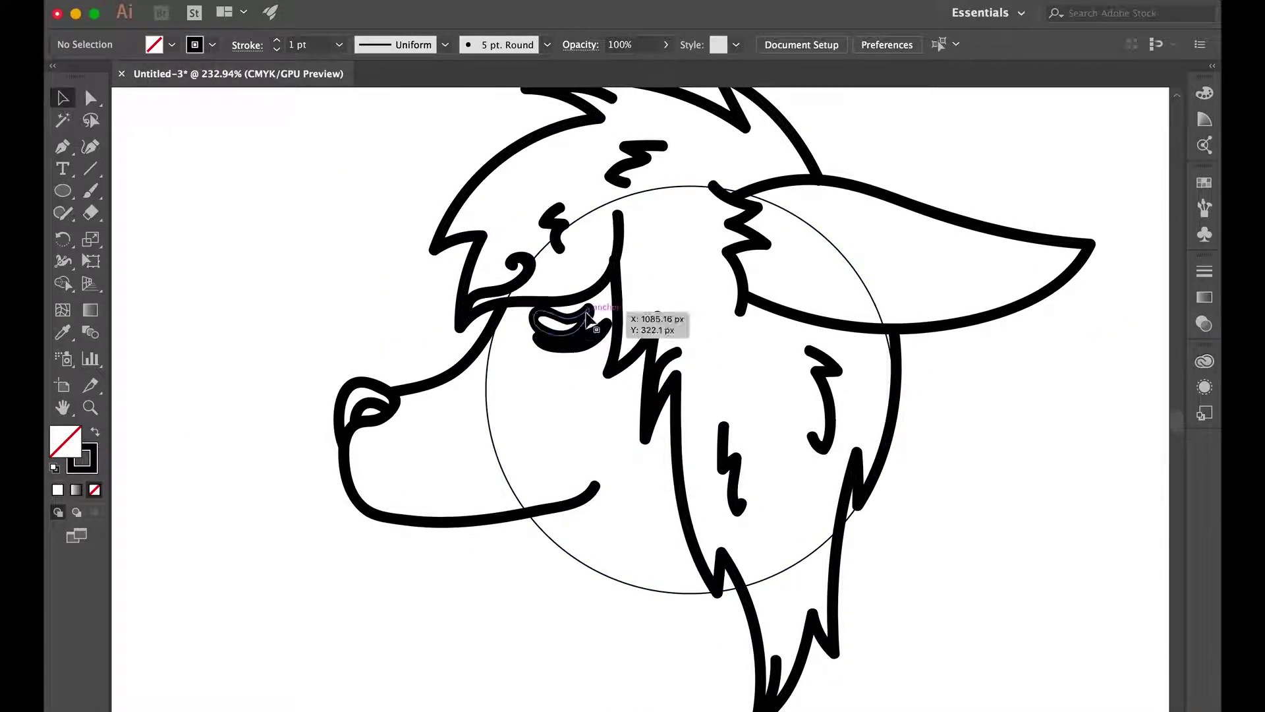
click(596, 324)
drag(593, 317, 573, 318)
key(ctrl+shift+a)
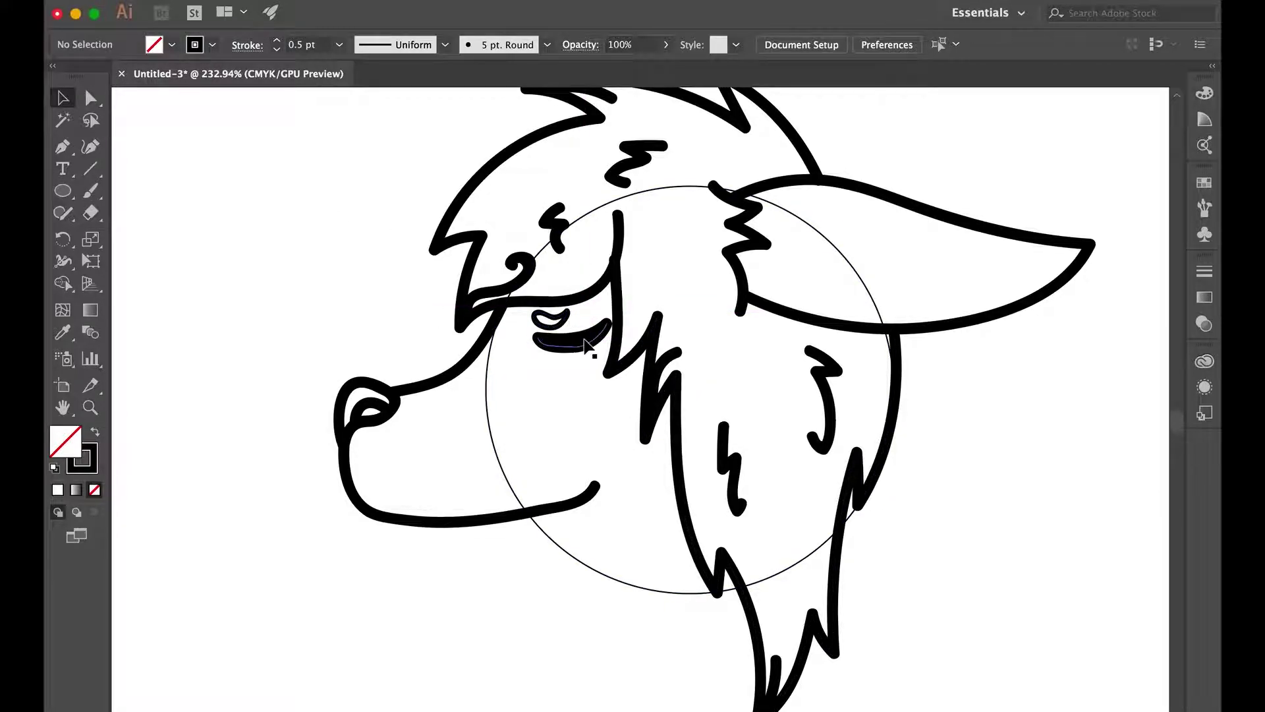
Set the stroke weight of all the artwork to 0.5 pt.
key(ctrl+0)
key(ctrl+a)
click(339, 44)
click(367, 84)
click(439, 306)
scroll(439, 305, up, 5)
scroll(540, 179, right, 3)
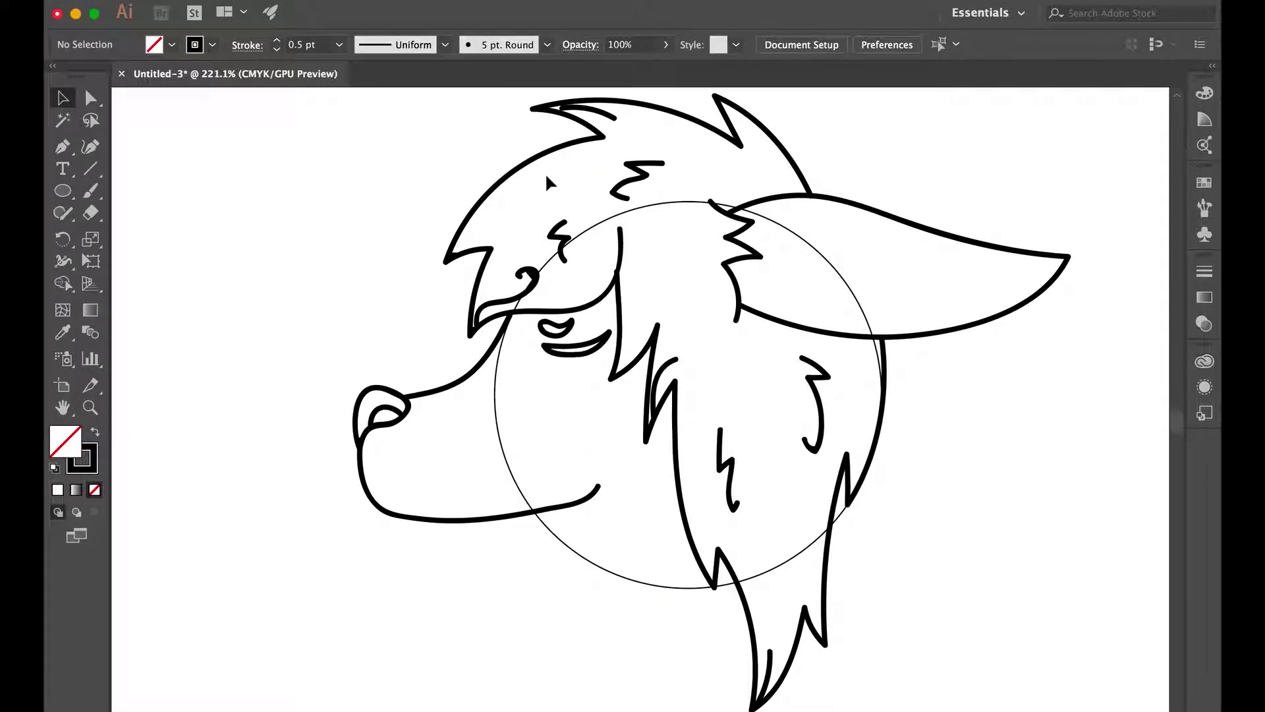
Adjust the upper anchor of the mane line so it meets the forelock curve beside the eye.
key(d)
key(a)
click(657, 262)
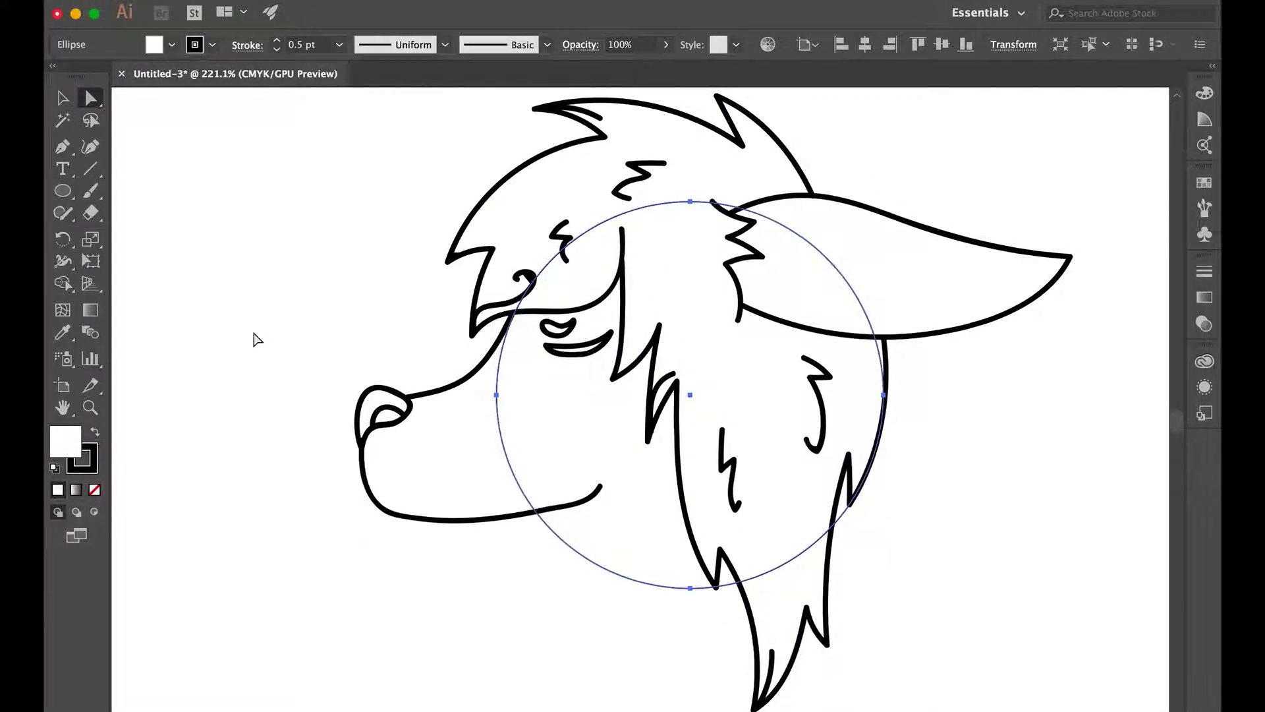
click(537, 273)
scroll(583, 301, up, 5)
scroll(191, 330, up, 3)
click(192, 330)
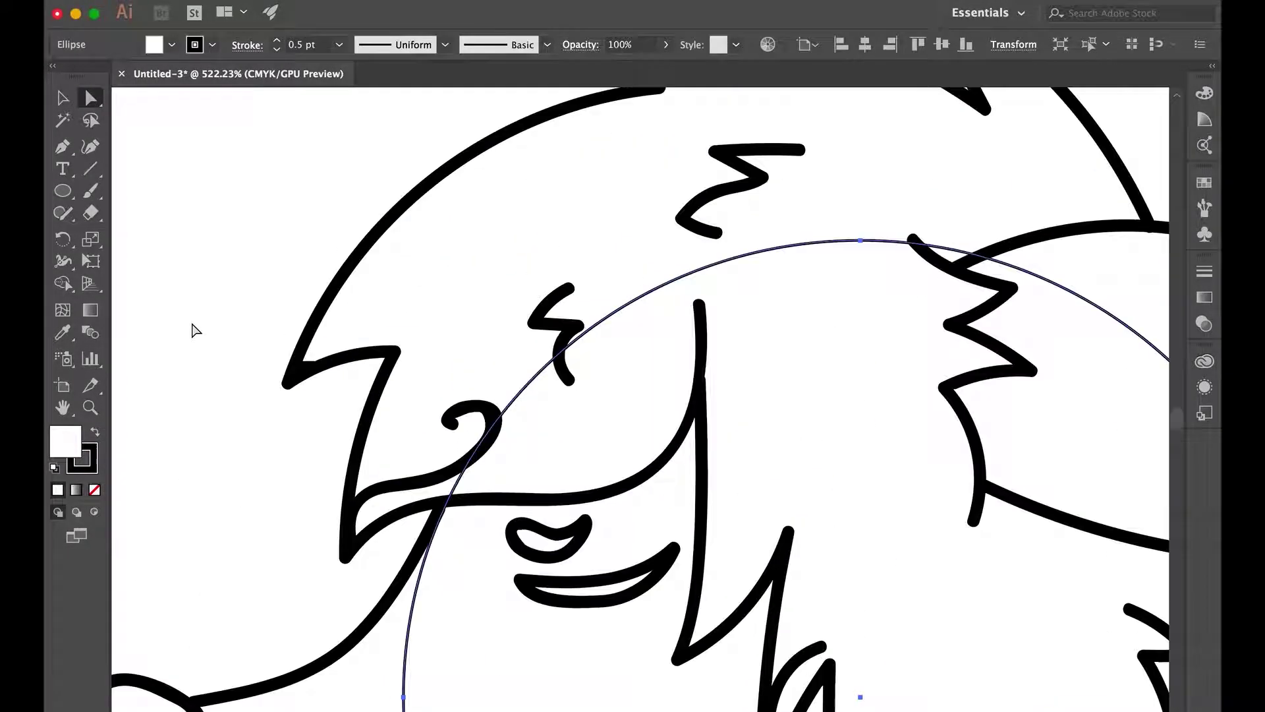
click(702, 388)
click(220, 376)
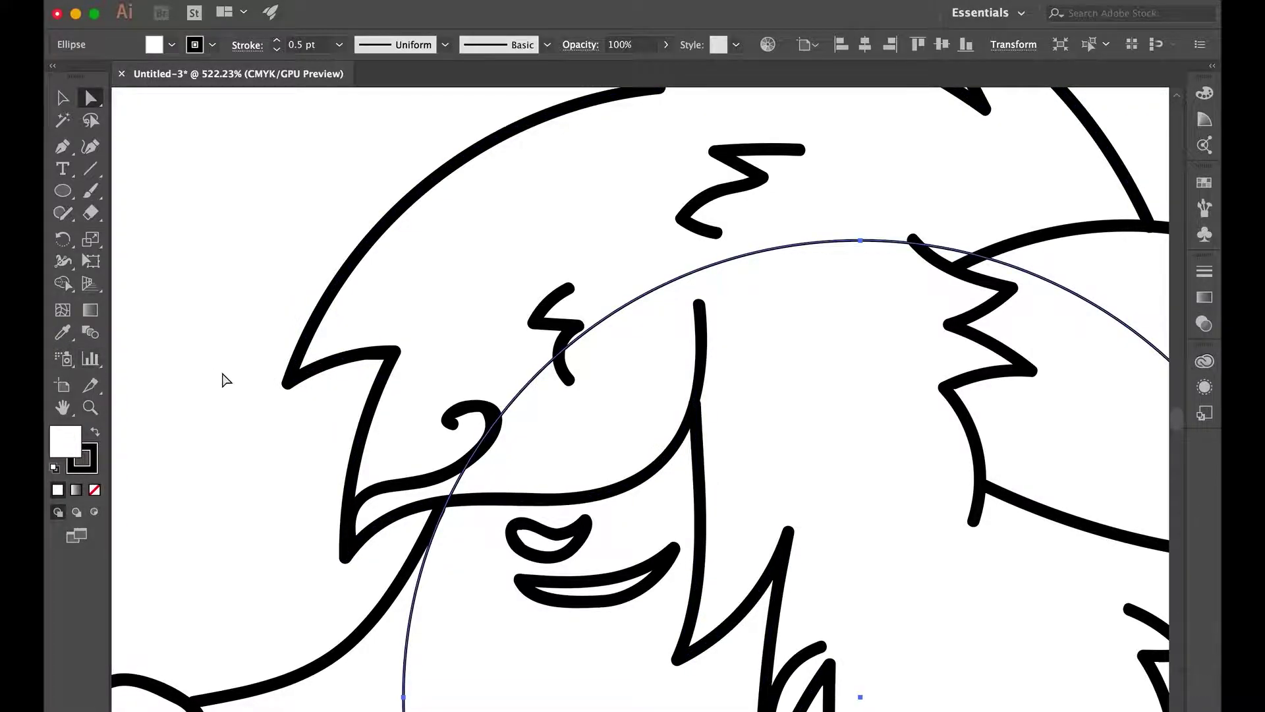
Set the brush stroke to 0.5 pt and paint short lashes at the outer corner of the eye.
scroll(593, 428, down, 4)
scroll(593, 428, left, 2)
key(b)
click(766, 358)
click(339, 44)
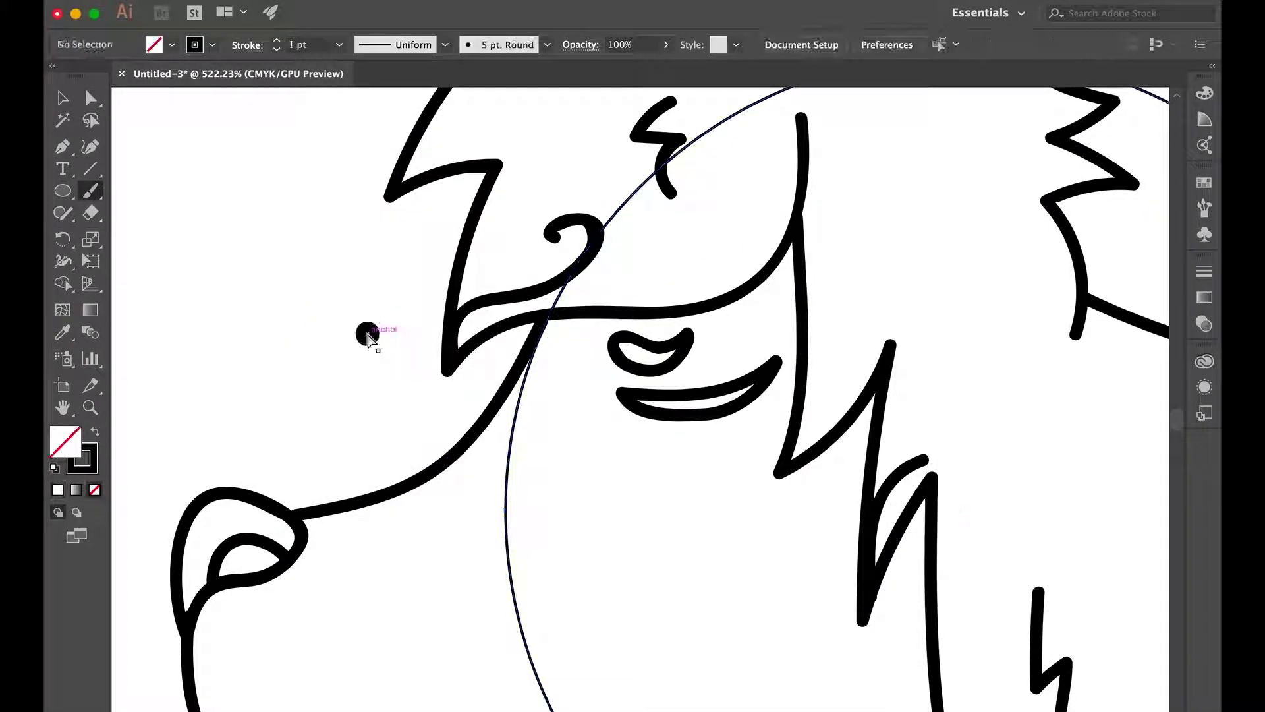
click(251, 196)
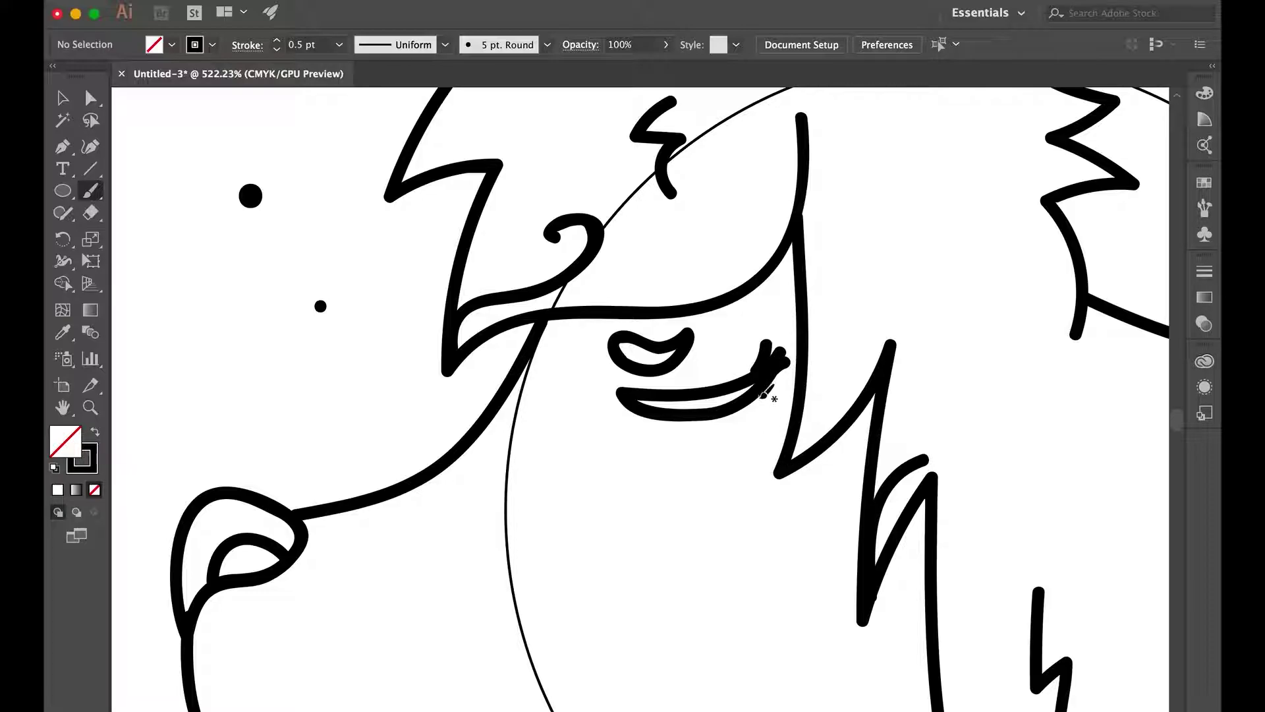
drag(778, 362, 768, 392)
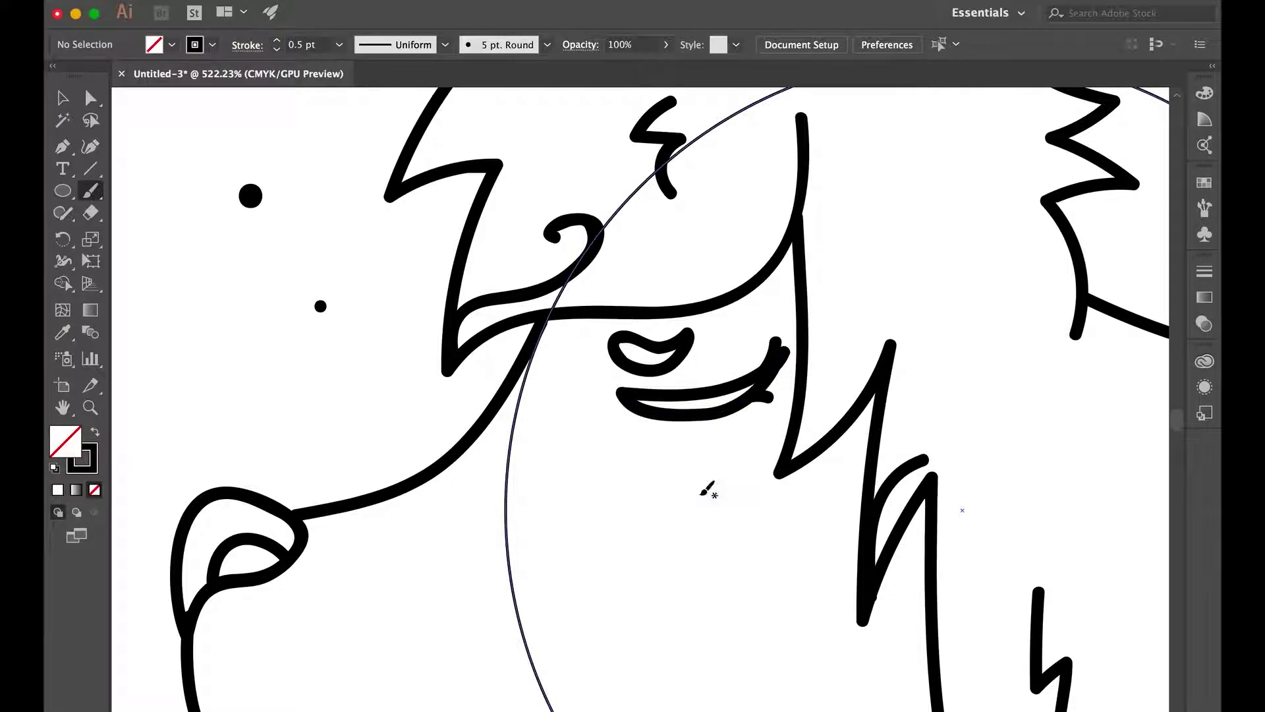
Paint the upper lip line from below the nose back to the corner of the open mouth.
scroll(659, 471, down, 7)
scroll(659, 471, left, 4)
key(a)
click(337, 469)
key(super+shift+a)
key(b)
drag(325, 397, 616, 464)
mouse_move(481, 506)
mouse_down()
mouse_move(415, 548)
mouse_move(429, 593)
mouse_move(495, 597)
mouse_up()
key(super+z)
drag(622, 464, 495, 597)
key(super+z)
Paint the lower lip curving down from the mouth corner and delete the old closed-mouth jaw outline.
drag(622, 463, 417, 632)
key(v)
key(super+shift+a)
scroll(673, 652, down, 3)
scroll(674, 652, right, 2)
click(395, 479)
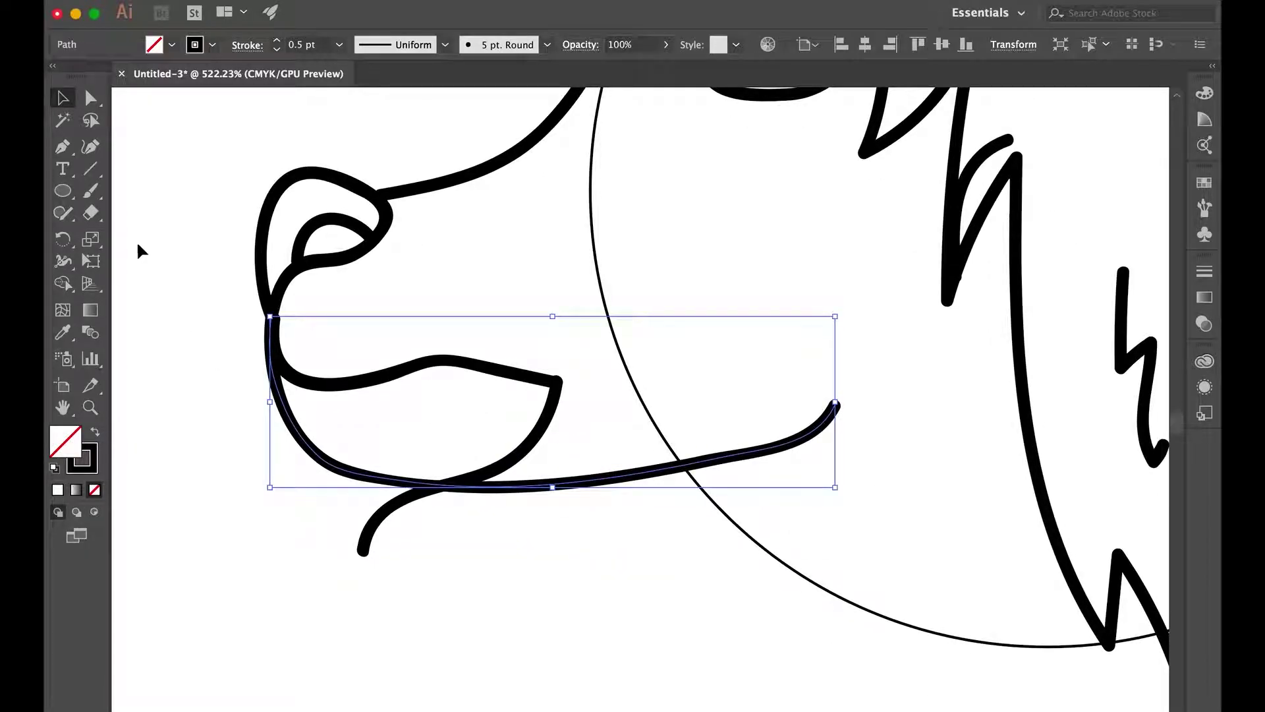
key(Delete)
Adjust the anchor points of the mouth outline below the nose and along the lower lip.
key(a)
click(277, 321)
key(super+shift+a)
click(489, 481)
key(b)
mouse_move(366, 552)
mouse_down()
mouse_move(422, 579)
mouse_move(697, 486)
mouse_move(794, 291)
mouse_up()
scroll(438, 335, down, 1)
key(super+z)
Paint the lower jaw from the front of the lower lip back to the cheek.
scroll(445, 330, down, 1)
mouse_move(382, 519)
mouse_down()
mouse_move(523, 503)
mouse_move(710, 356)
mouse_up()
key(super+shift+a)
scroll(419, 439, up, 1)
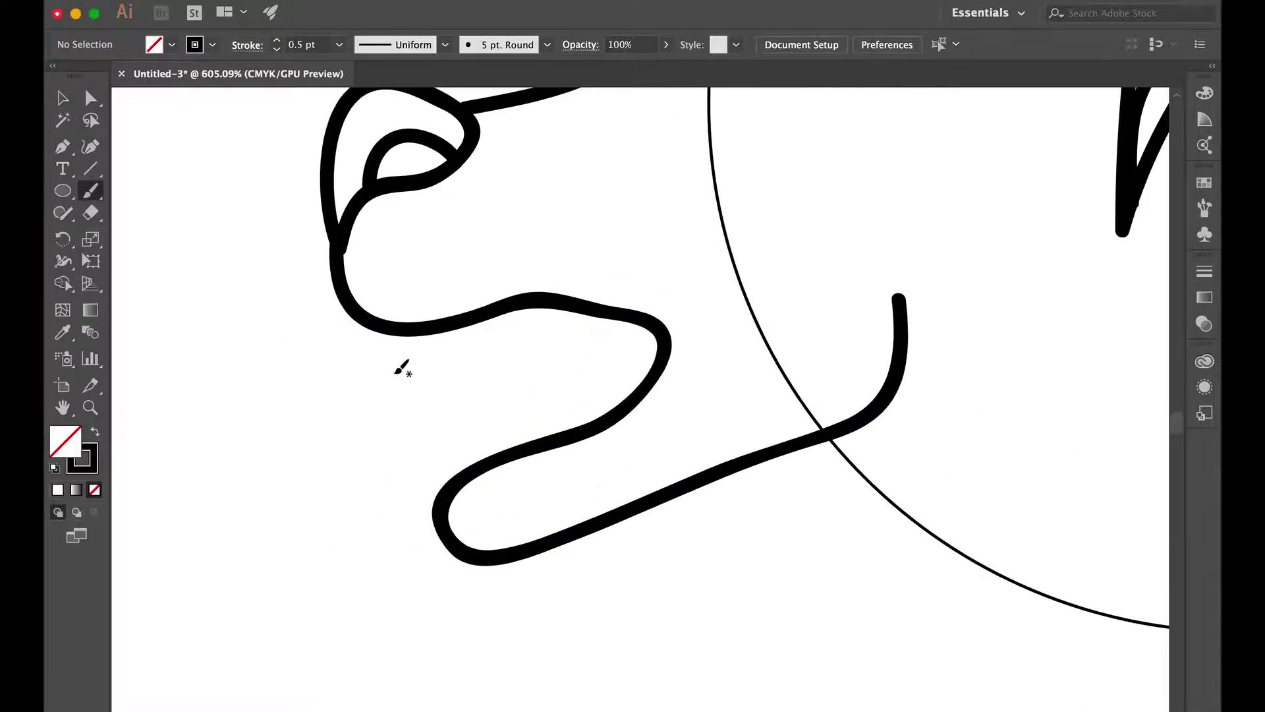
Paint pointed teeth and gum lines along the upper and lower jaws with a 0.25 pt stroke.
key(super+z)
drag(508, 448, 547, 437)
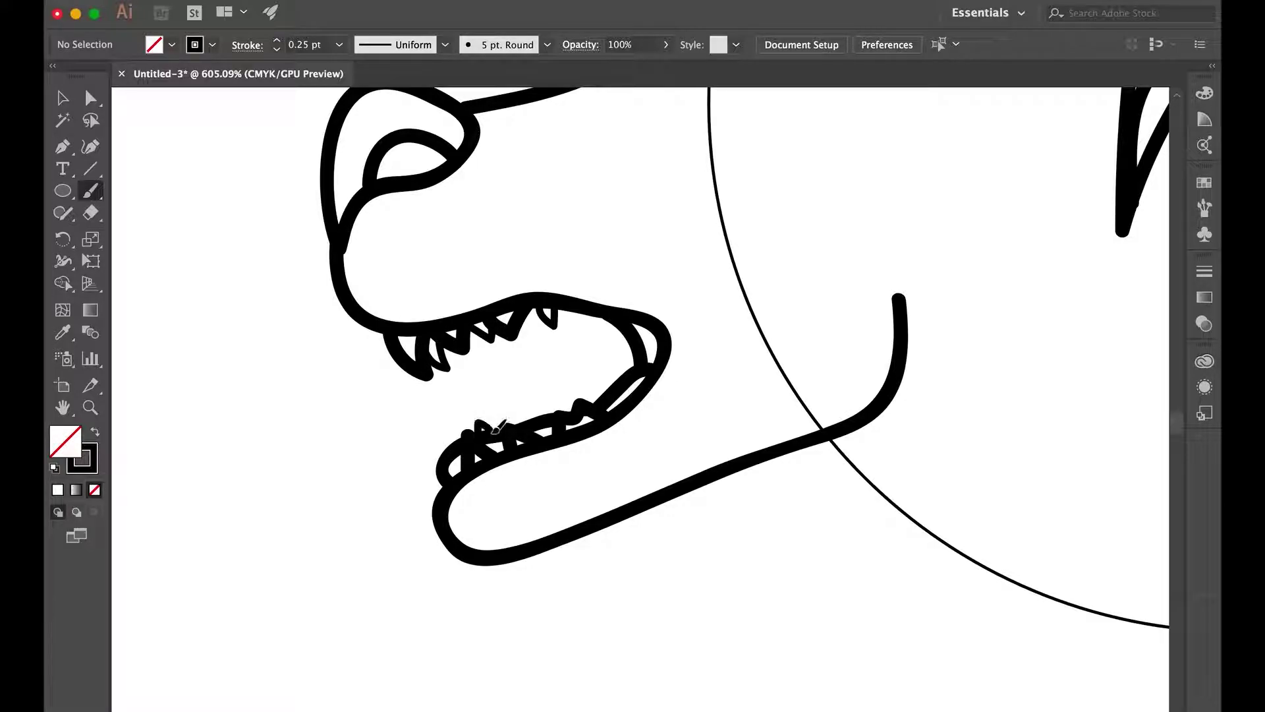
Paint two saliva strands stretching between the upper and lower jaws inside the mouth.
scroll(561, 398, up, 3)
mouse_move(461, 279)
mouse_down()
mouse_move(506, 338)
mouse_move(613, 430)
mouse_up()
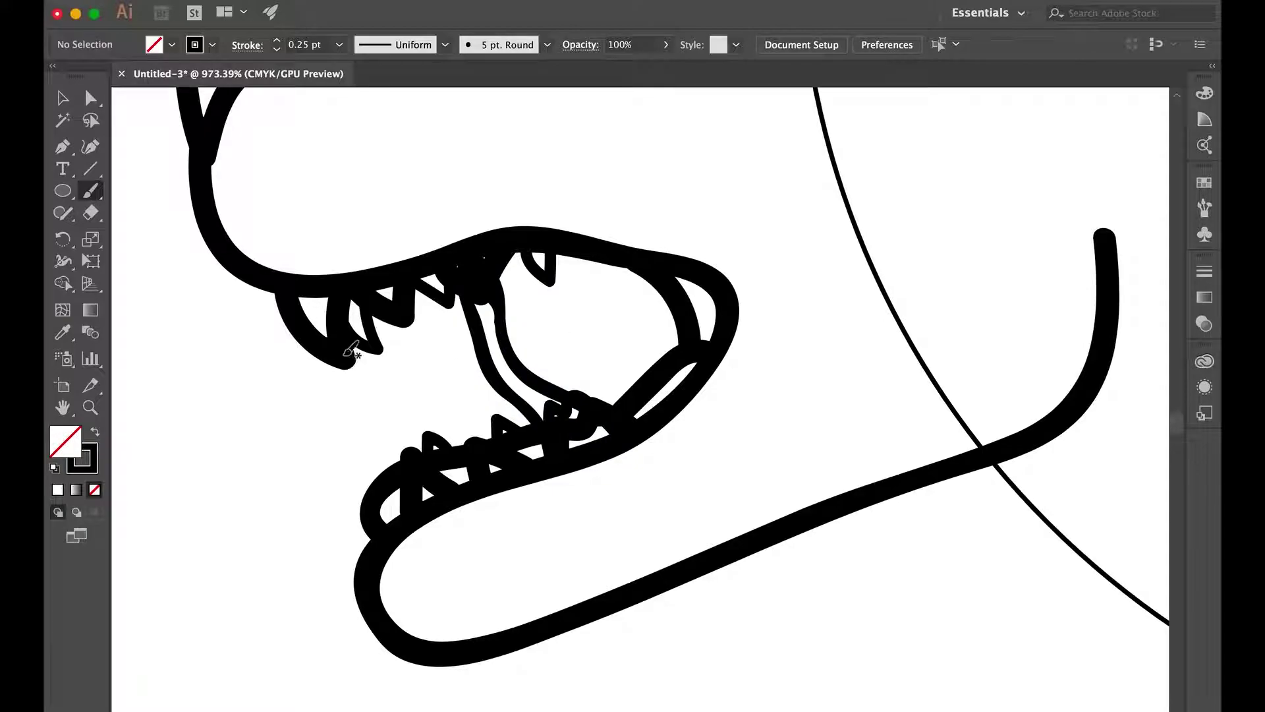
drag(557, 257, 637, 414)
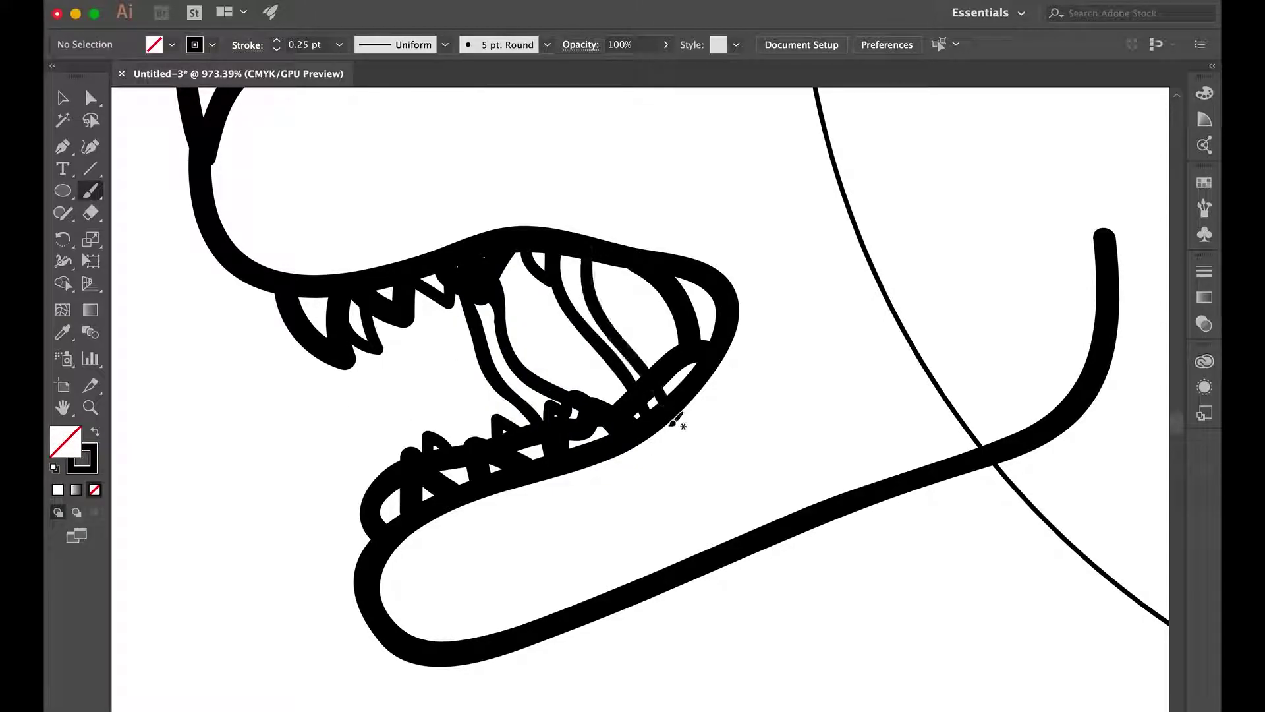
Paint a drip of drool with the 0.25 pt brush, hanging from the upper teeth.
scroll(461, 289, down, 2)
drag(369, 314, 399, 395)
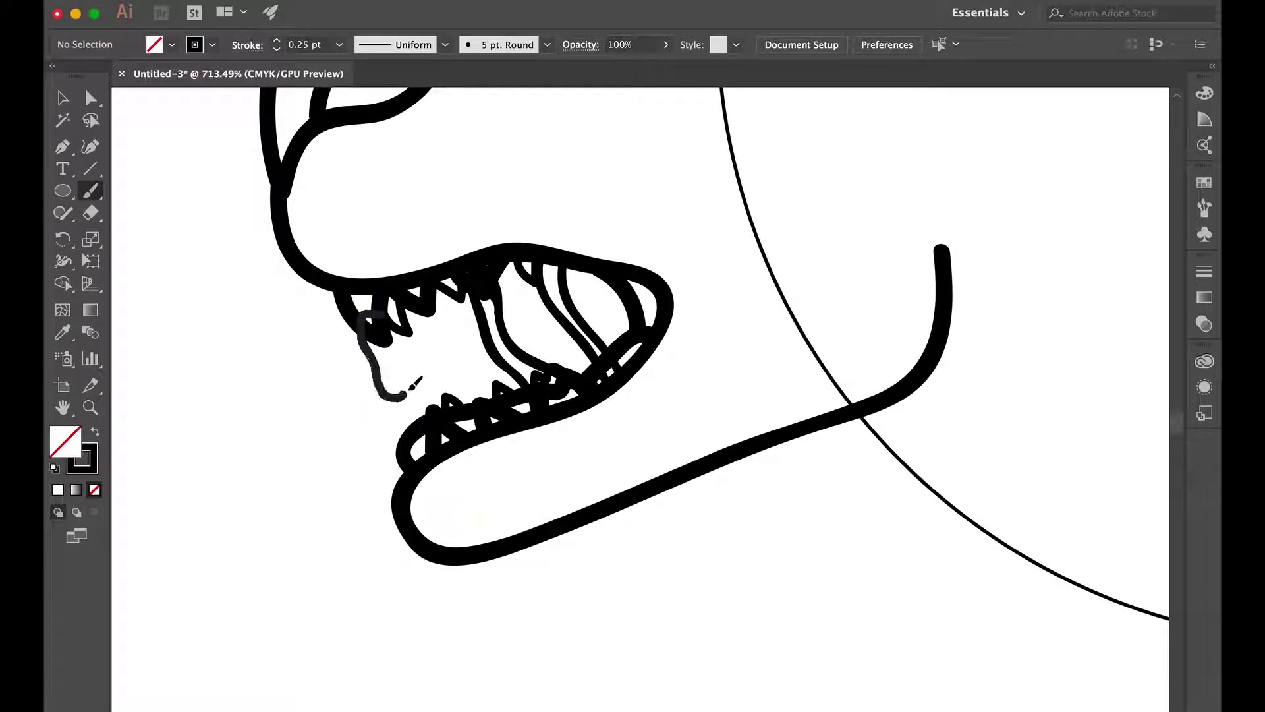
scroll(380, 454, down, 2)
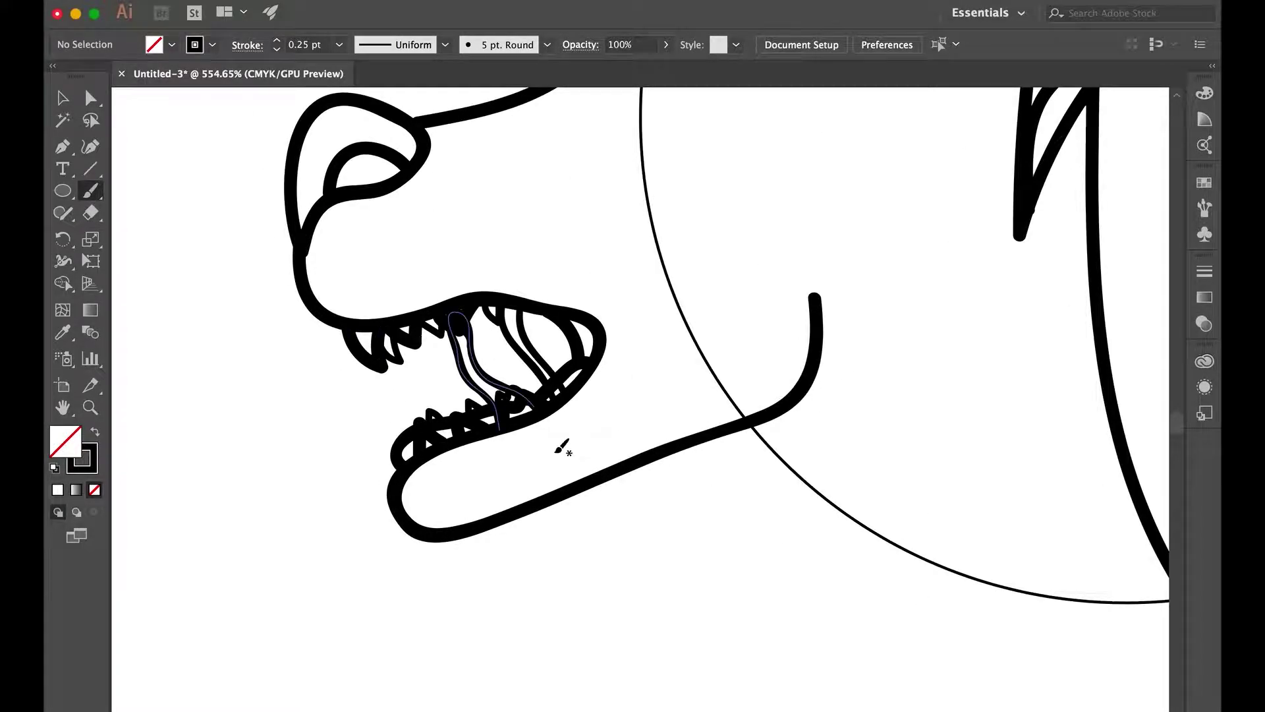
scroll(562, 448, up, 5)
mouse_move(270, 212)
mouse_down()
mouse_move(300, 339)
mouse_move(327, 243)
mouse_move(268, 215)
mouse_up()
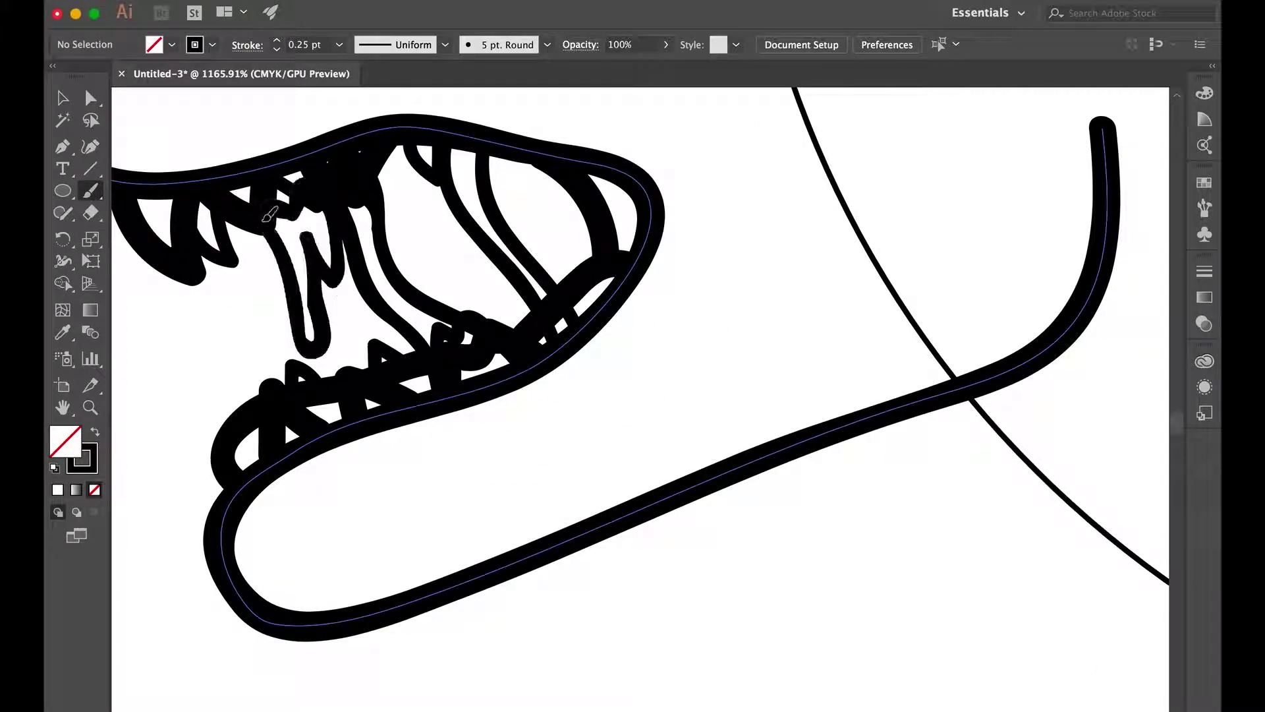
scroll(269, 215, down, 4)
scroll(269, 215, up, 2)
Reshape the drool drip under the front upper teeth by moving its anchor points at the lower tip and inner notch.
key(v)
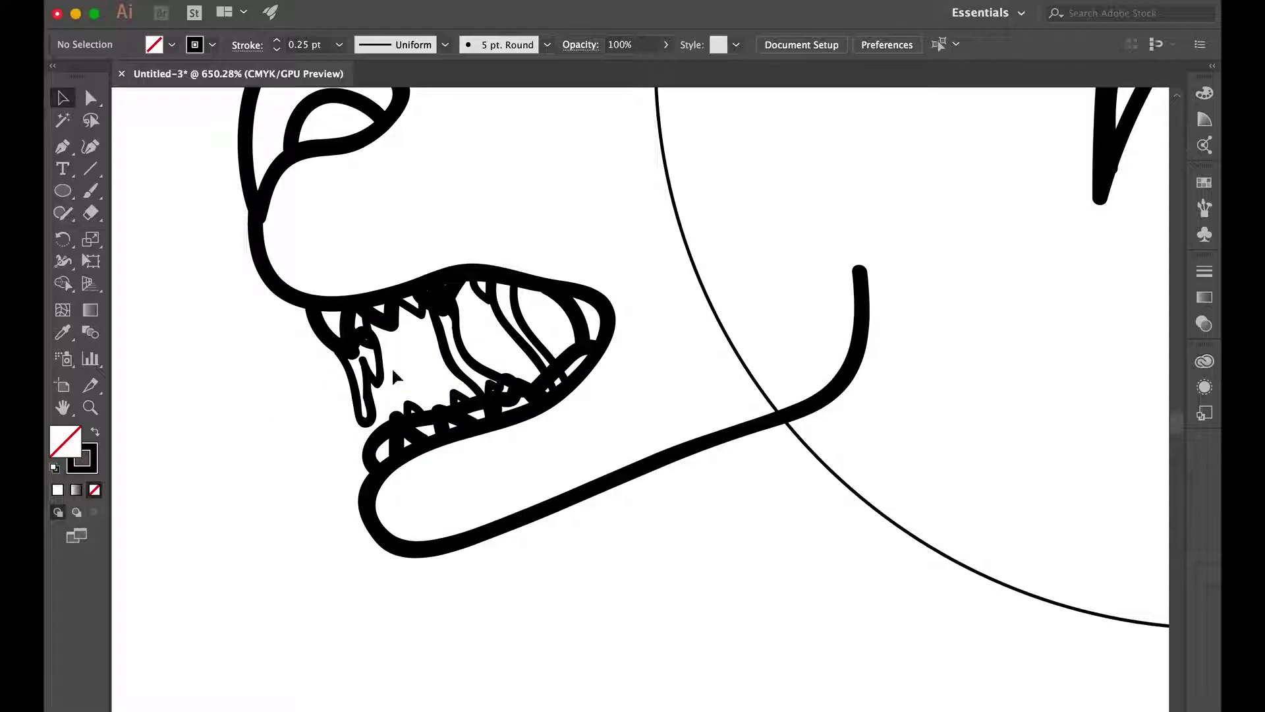
click(365, 402)
scroll(453, 378, up, 3)
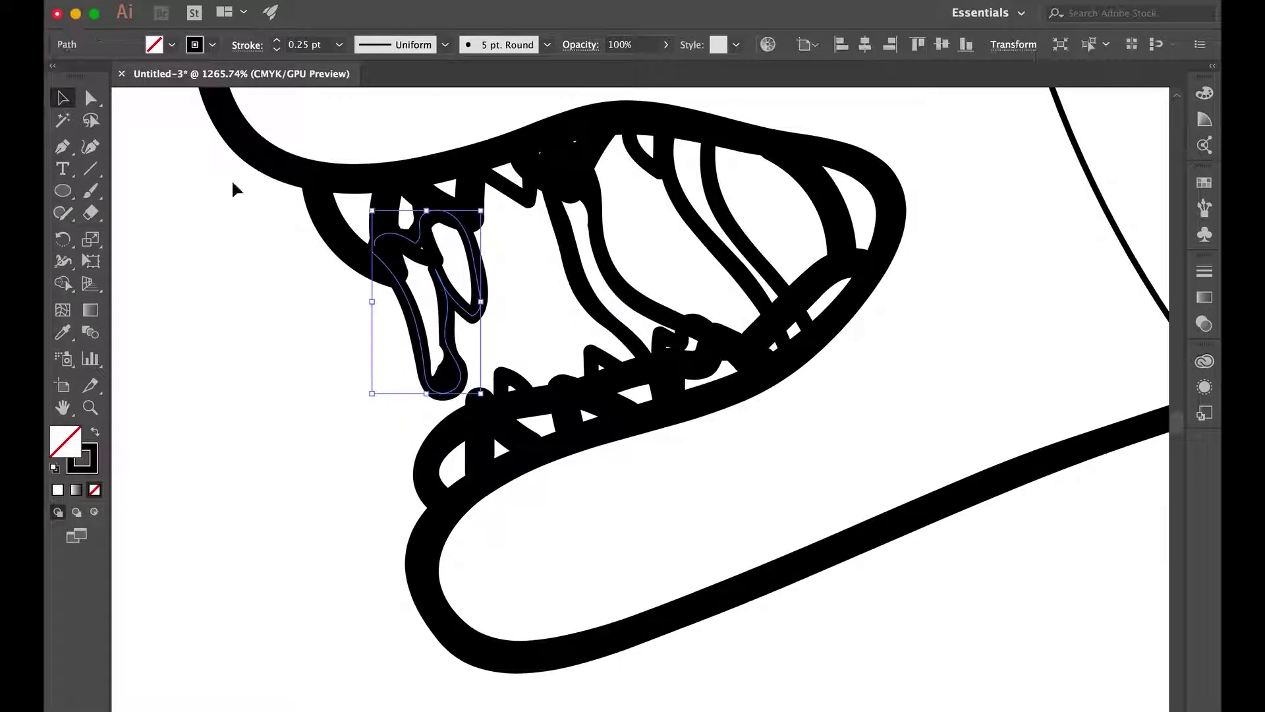
click(453, 378)
key(a)
click(444, 386)
click(452, 402)
click(440, 270)
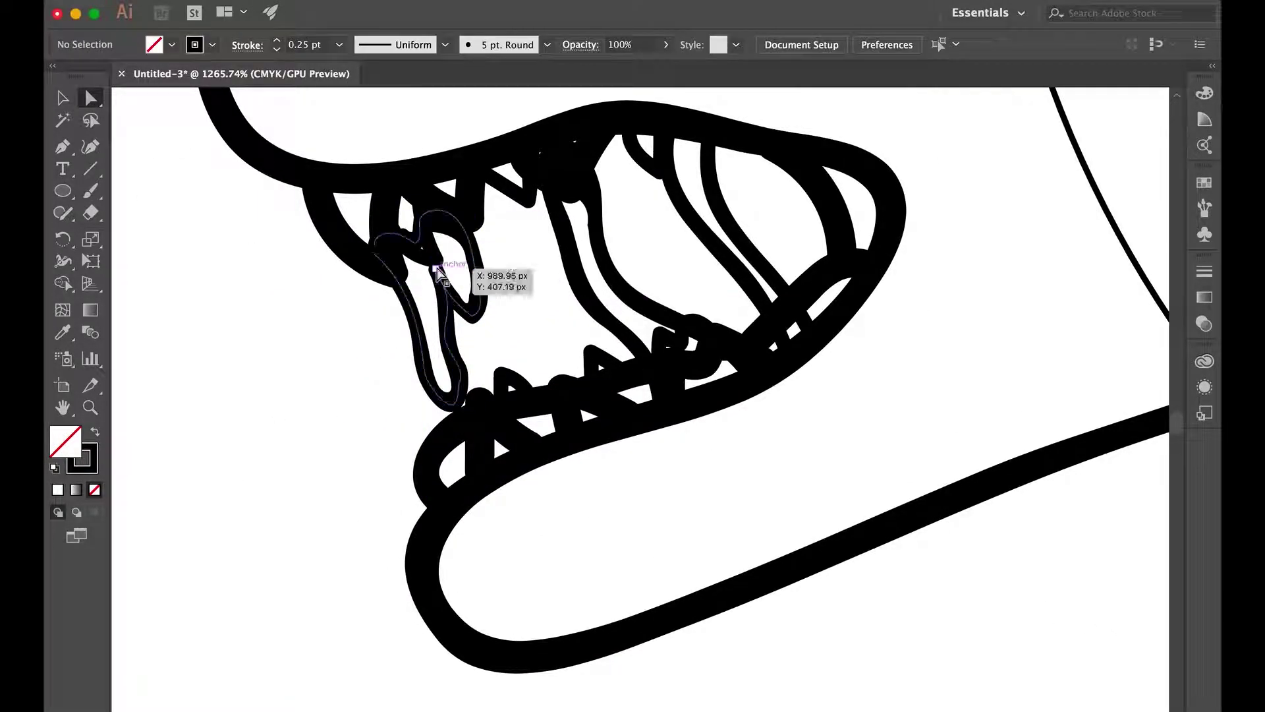
drag(436, 261, 432, 237)
click(370, 299)
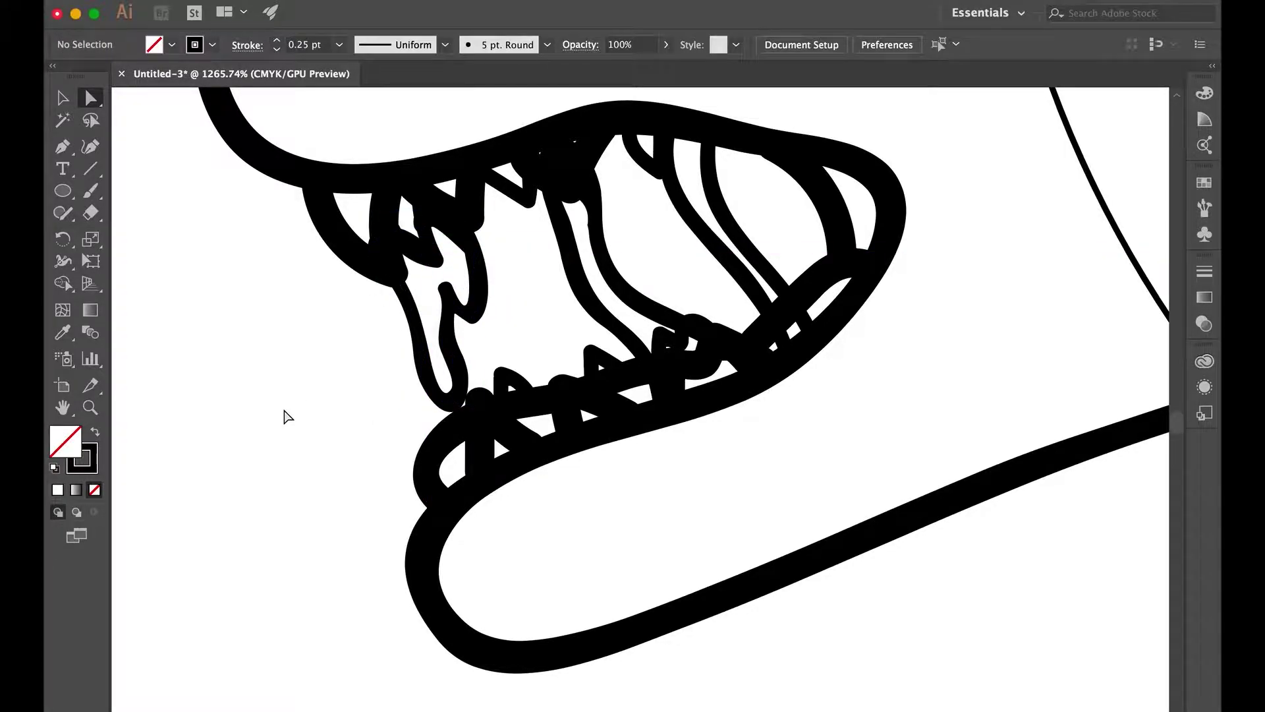
scroll(288, 416, down, 4)
scroll(288, 417, up, 3)
scroll(465, 350, up, 1)
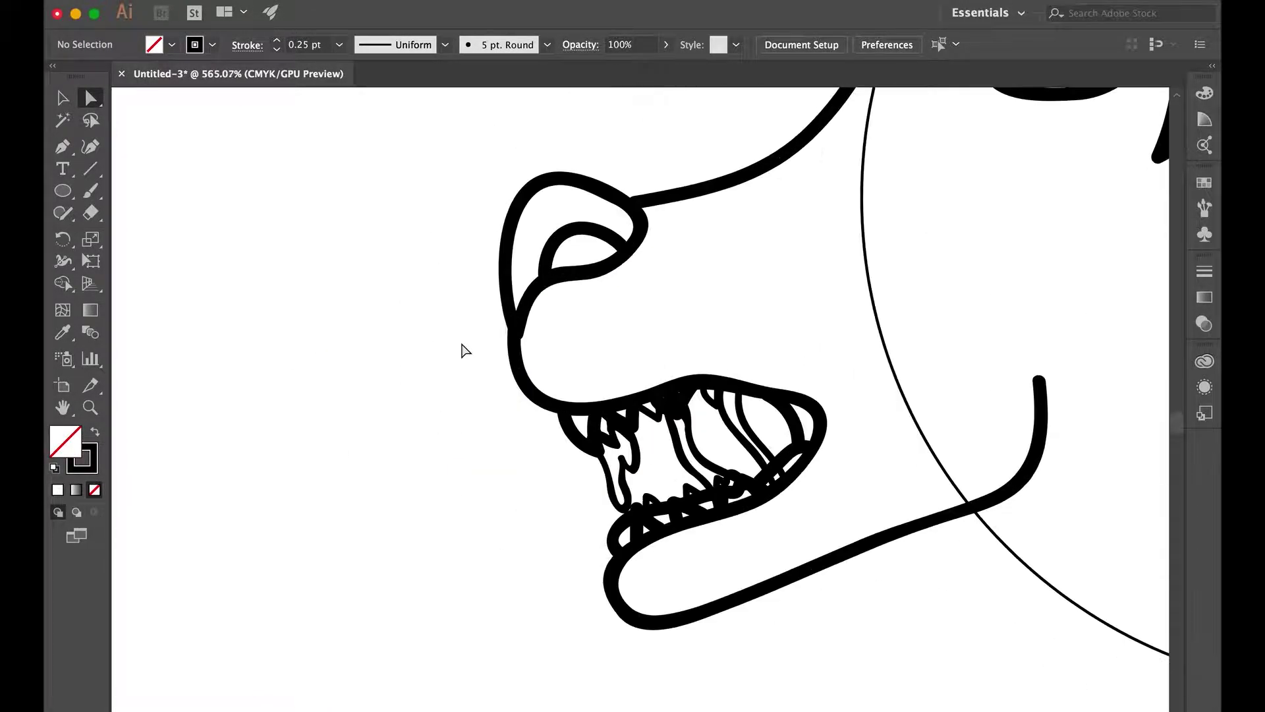
Paint three small oval whisker spots on the muzzle below the nose with a 0.5 pt stroke.
click(618, 282)
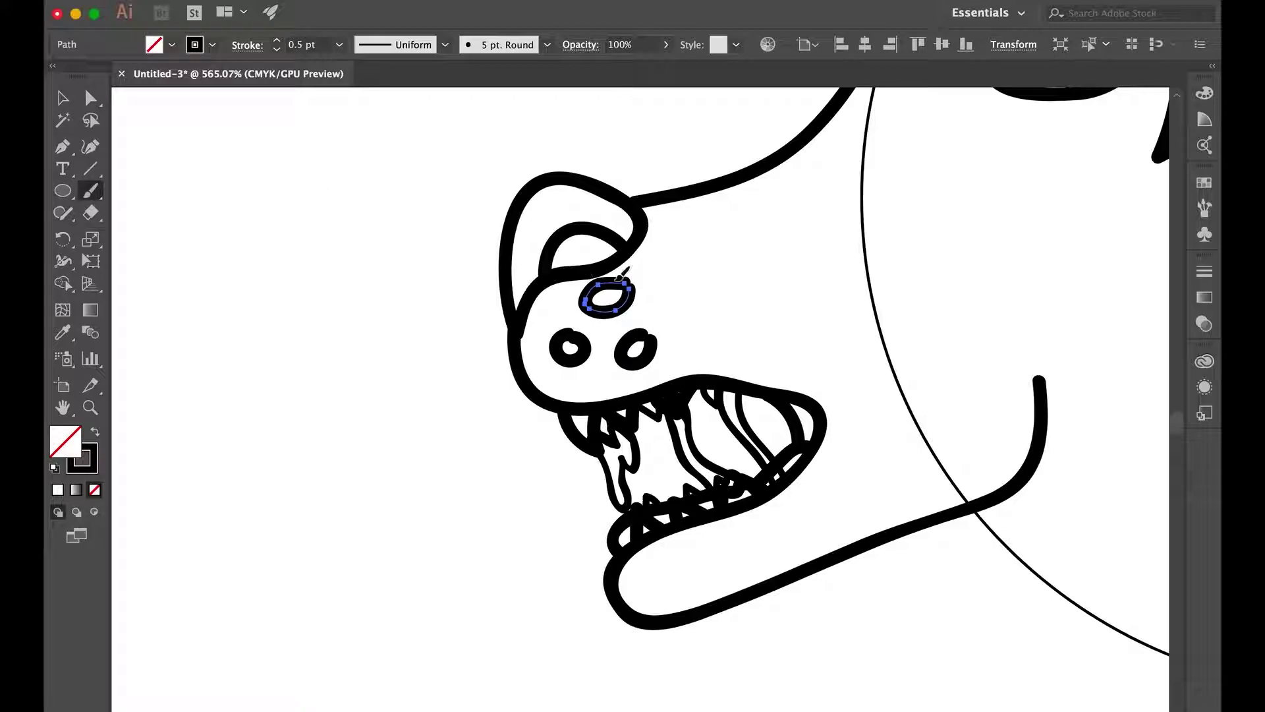
click(562, 334)
click(597, 353)
click(648, 330)
key(super+shift+a)
scroll(751, 464, right, 5)
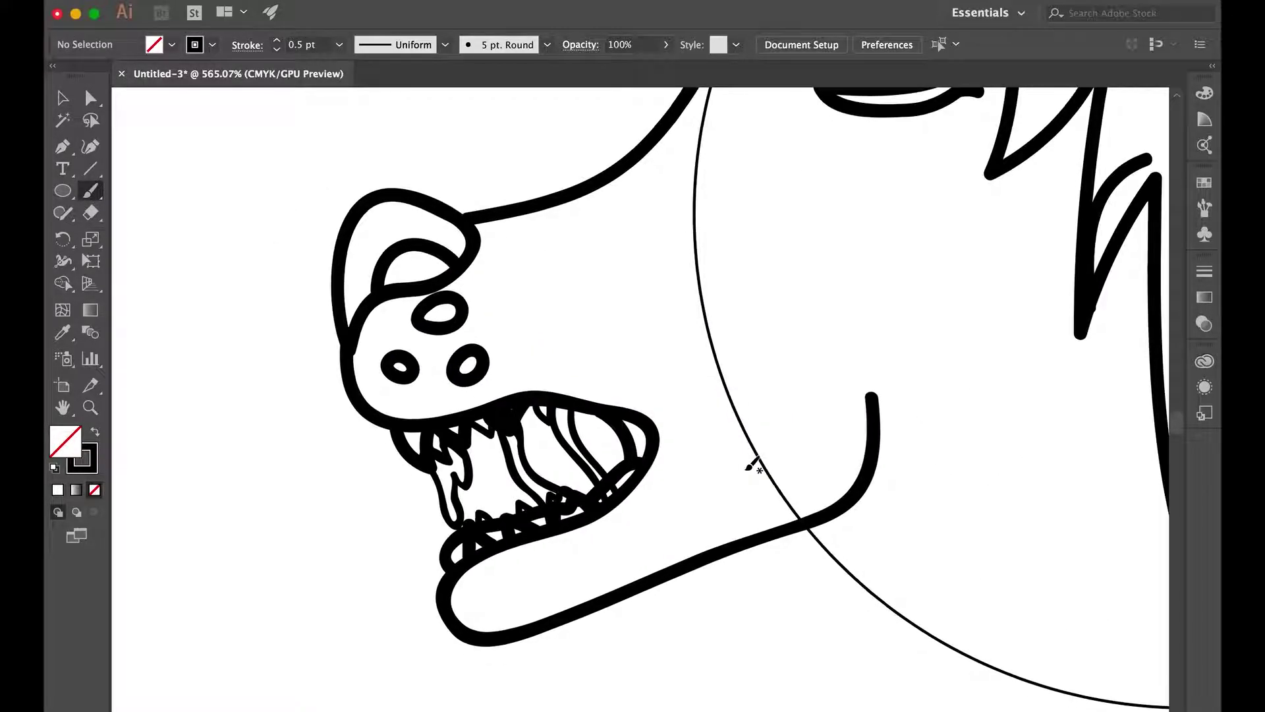
Paint a short crease behind the corner of the mouth and a jagged cheek fur outline at the jaw's rear end.
scroll(504, 391, down, 3)
key(v)
click(475, 359)
click(561, 472)
key(super+shift+a)
key(b)
drag(662, 439, 650, 365)
scroll(634, 524, up, 3)
scroll(644, 508, up, 5)
scroll(644, 508, right, 5)
drag(586, 253, 883, 349)
Join the cheek fur to the jaw outline and add another pointed fur tuft at the rear of the jaw.
key(a)
scroll(591, 279, up, 5)
scroll(592, 279, left, 5)
scroll(658, 192, down, 1)
click(489, 510)
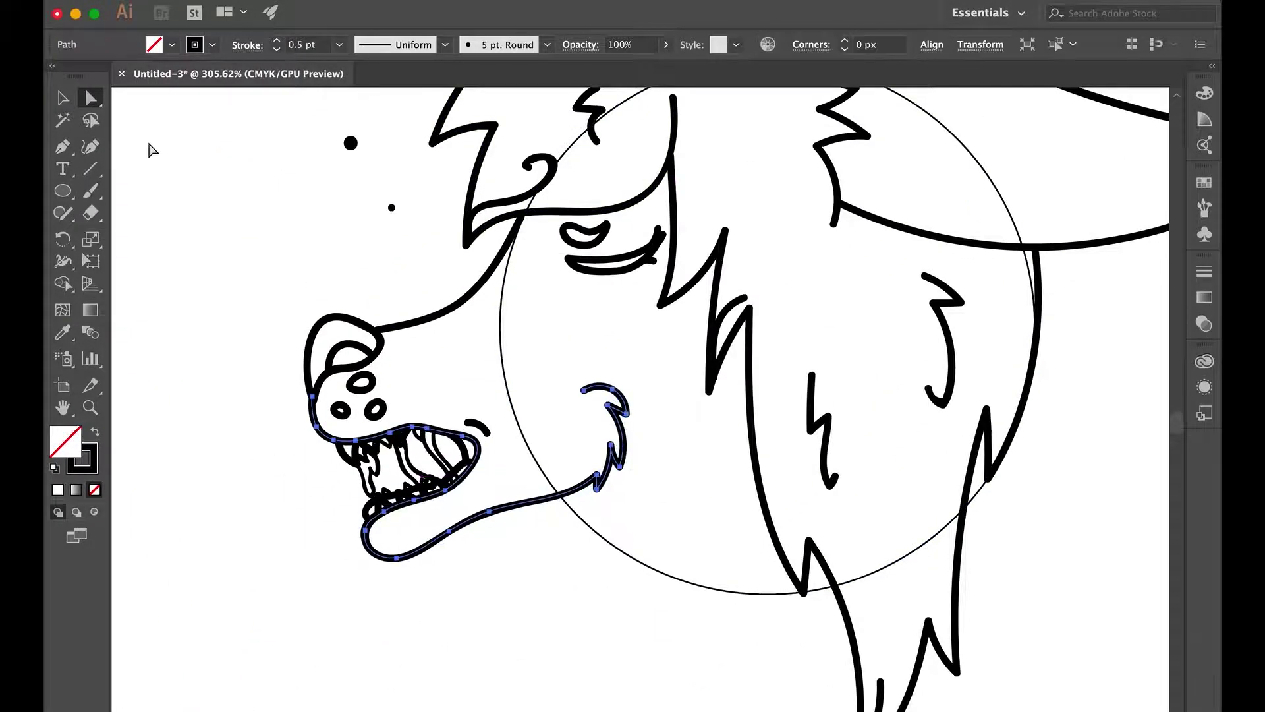
click(588, 479)
key(super+j)
key(b)
mouse_move(588, 479)
mouse_down()
mouse_move(583, 507)
mouse_move(630, 448)
mouse_move(596, 491)
mouse_up()
scroll(516, 429, down, 3)
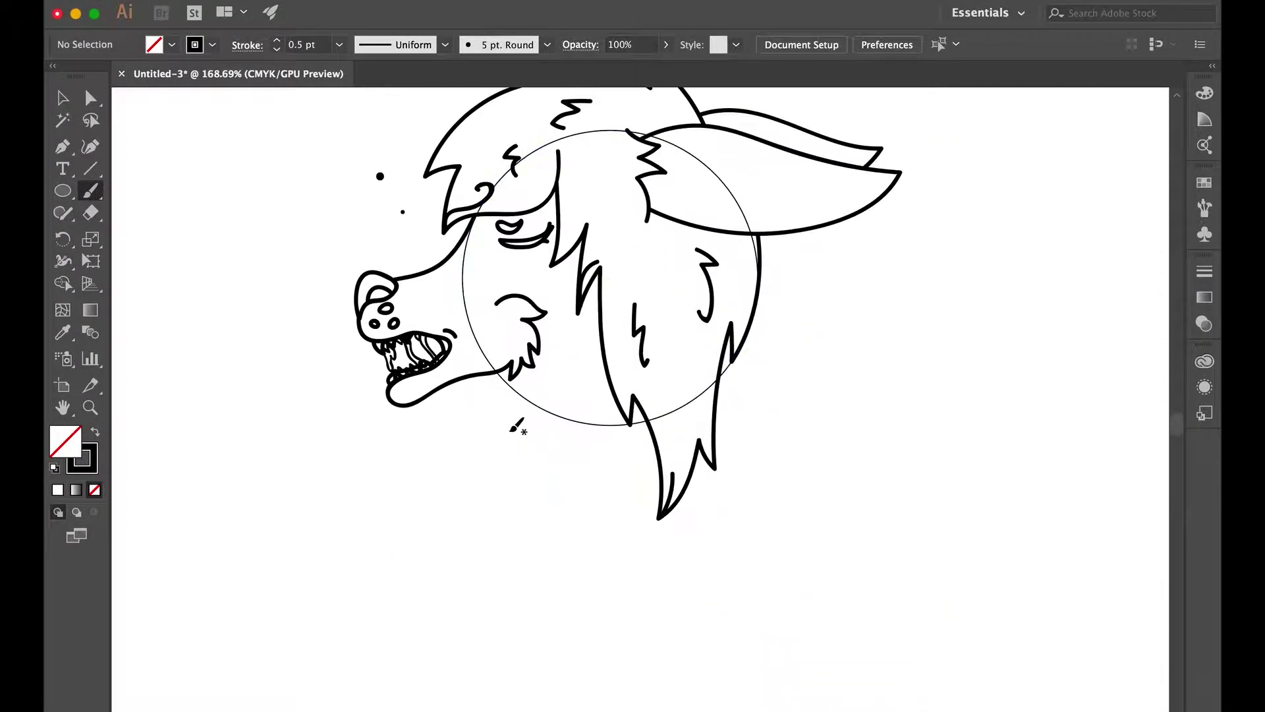
Select the whole head drawing and rotate it slightly clockwise on the artboard.
key(super+0)
key(v)
key(super+a)
key(super+y)
key(super+y)
scroll(1054, 378, down, 3)
key(super+shift+a)
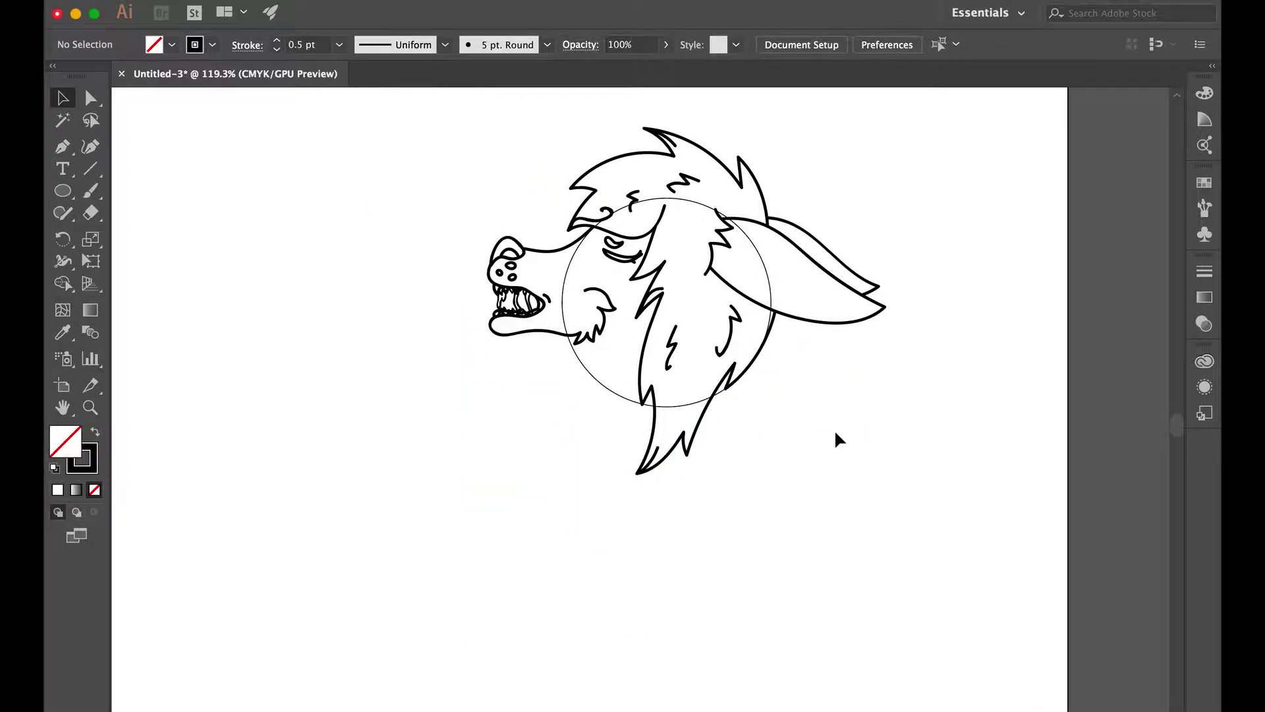
Paint a jagged throat line down from the jaw and a short face line behind the eye with a 0.5 pt stroke.
scroll(834, 429, up, 1)
scroll(589, 232, up, 4)
click(338, 44)
click(369, 90)
scroll(424, 516, down, 4)
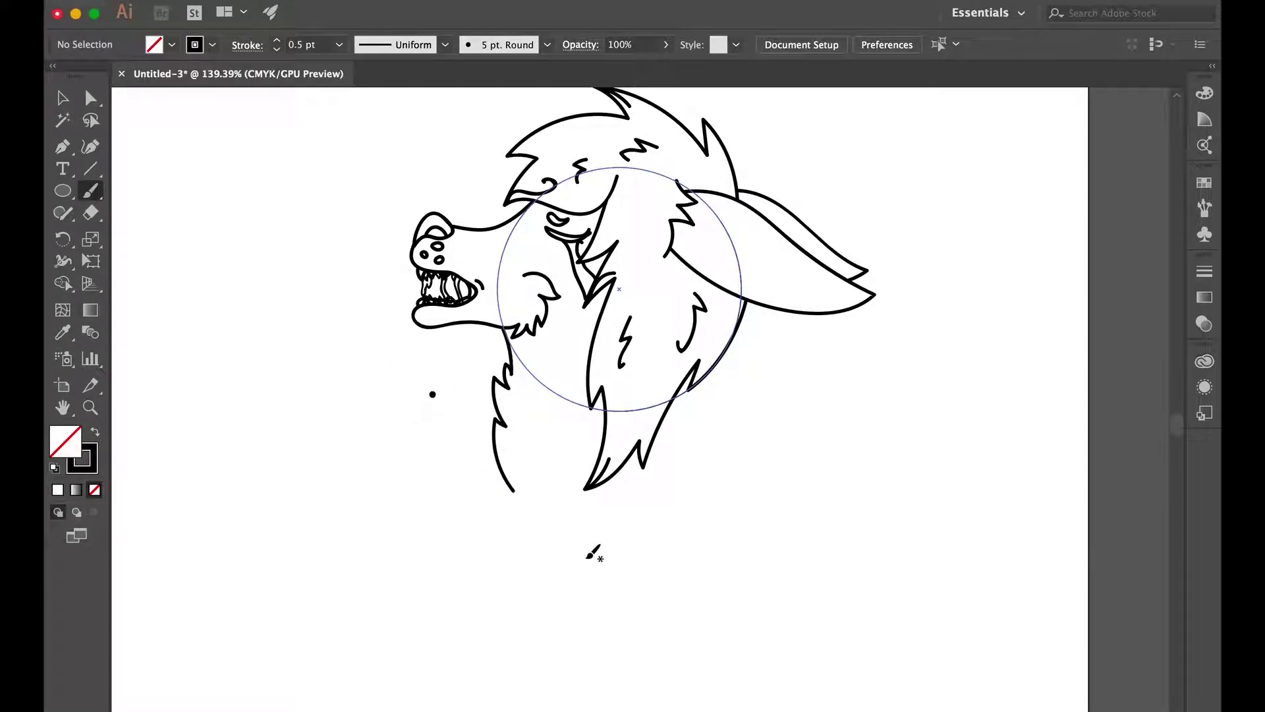
scroll(466, 444, down, 3)
scroll(461, 362, up, 1)
key(v)
drag(463, 284, 473, 280)
click(394, 387)
key(super+z)
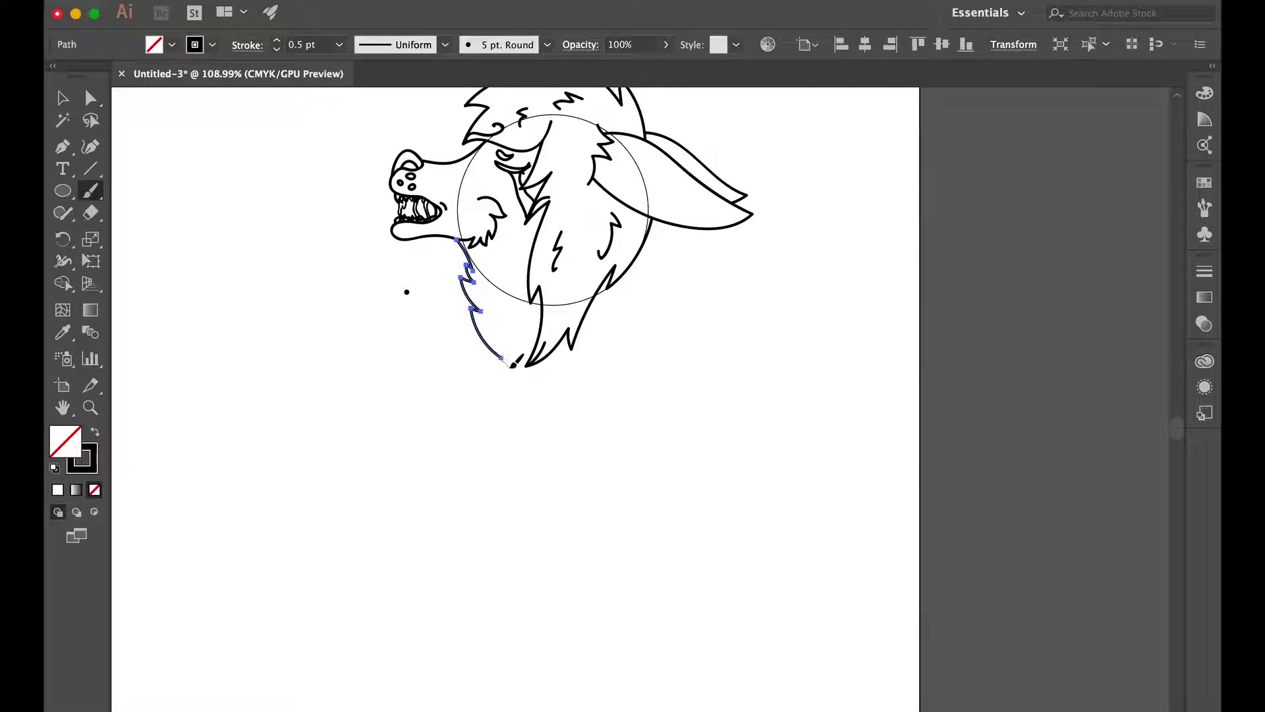
drag(556, 381, 677, 537)
key(super+z)
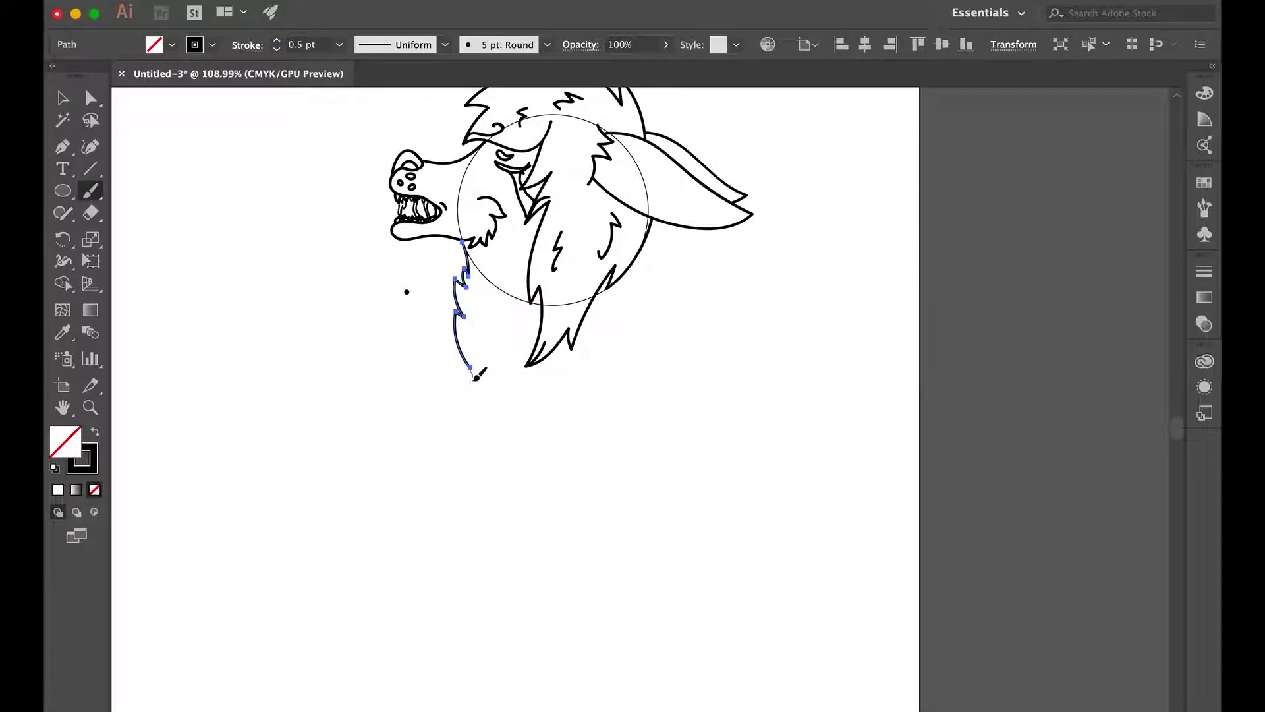
Paint a rounded shoulder bulge curving out of the throat line's lower end, undoing and redrawing it until its shape fits.
mouse_move(465, 325)
mouse_down()
mouse_move(557, 384)
mouse_move(461, 329)
mouse_up()
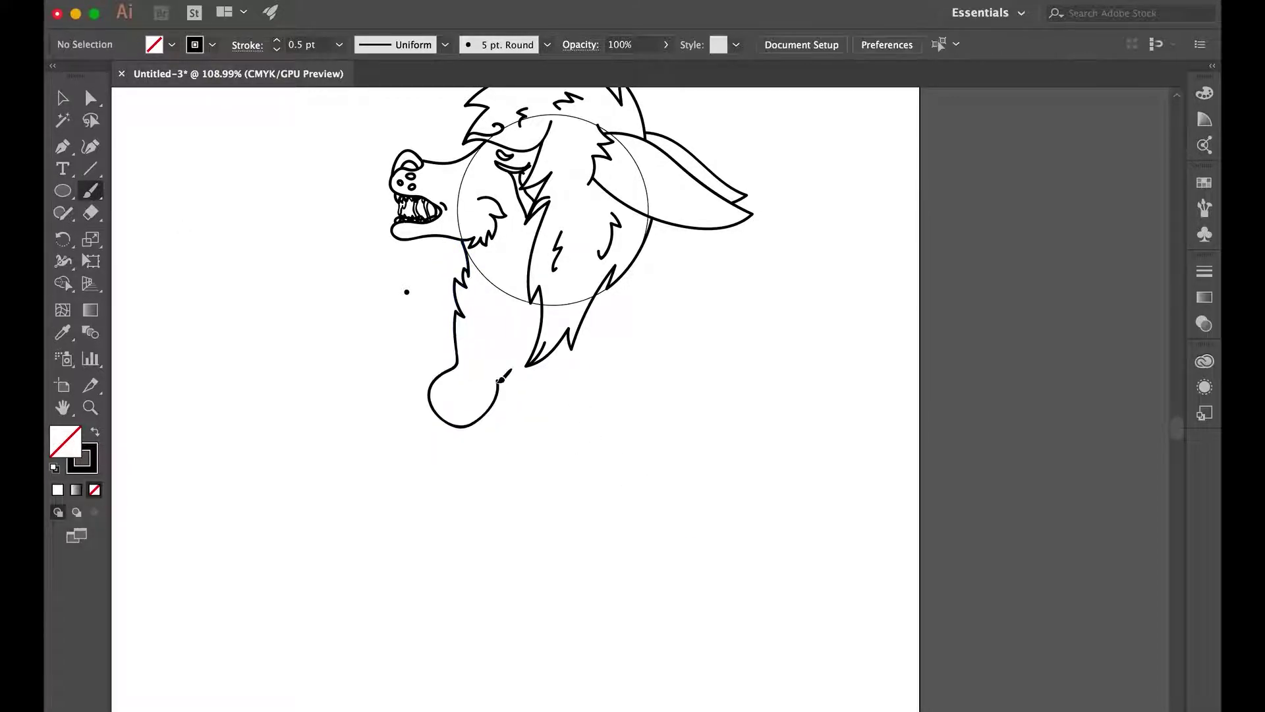
key(super+z)
key(super+shift+z)
key(super+z)
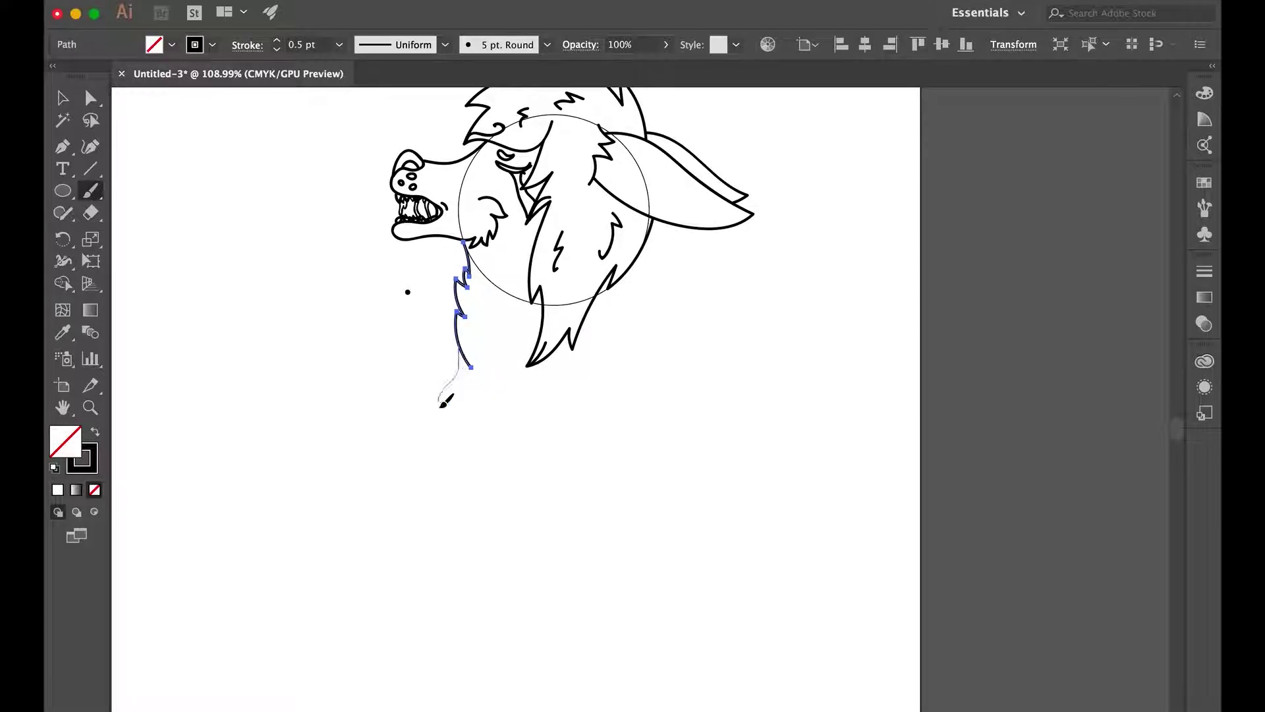
key(super+shift+z)
key(super+z)
key(super+shift+z)
key(super+z)
key(super+shift+z)
key(super+z)
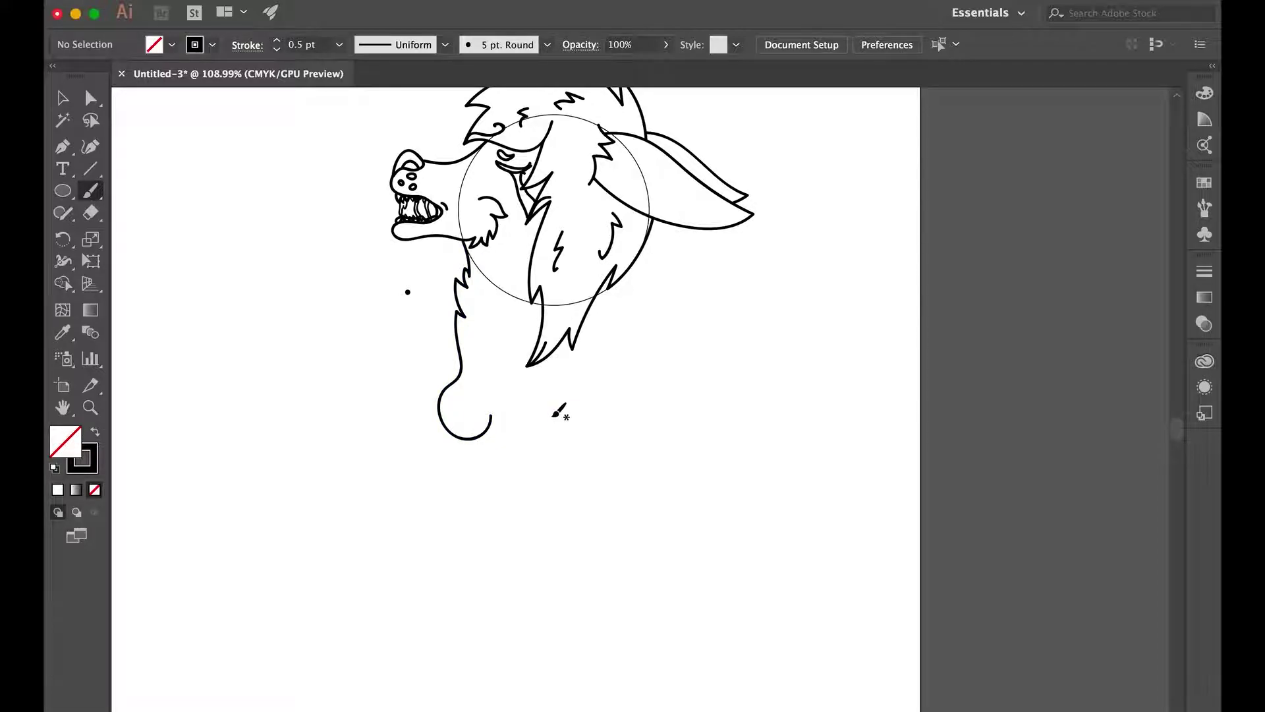
key(super+z)
key(super+shift+z)
Paint two roughly parallel arm lines running diagonally backward from beneath the mane.
scroll(576, 452, right, 1)
scroll(537, 302, down, 2)
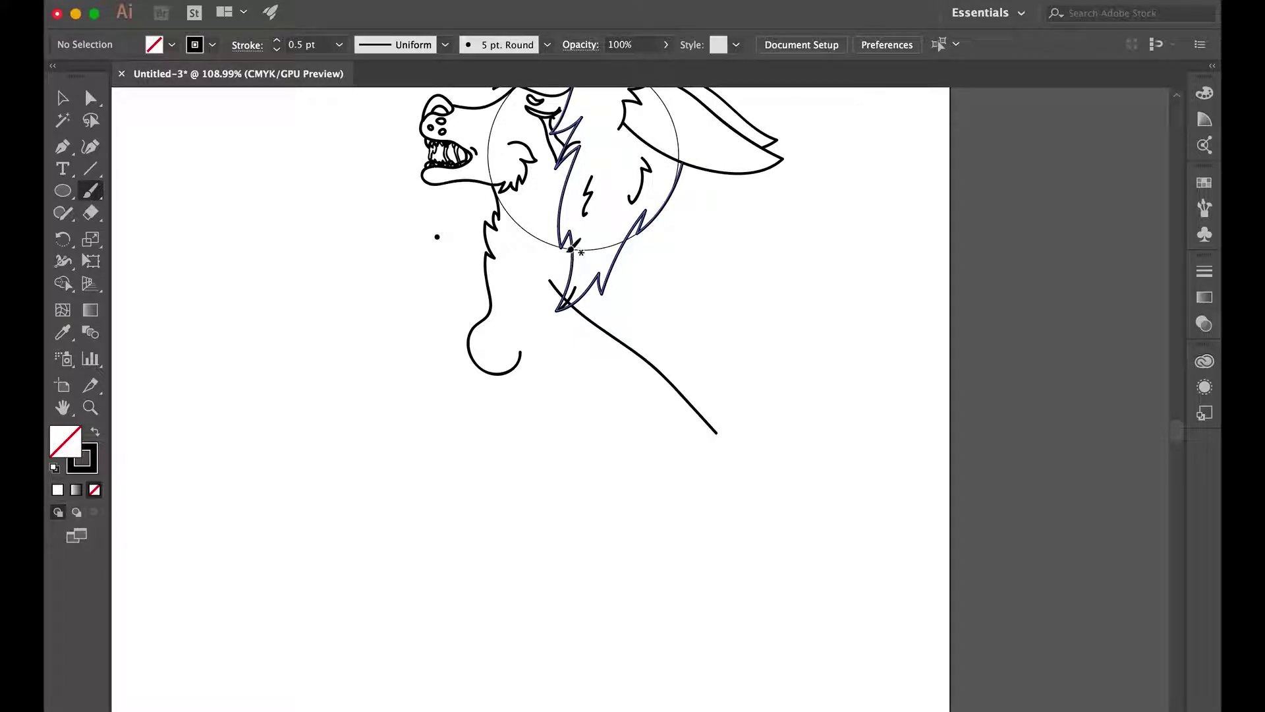
key(super+0)
scroll(472, 459, up, 2)
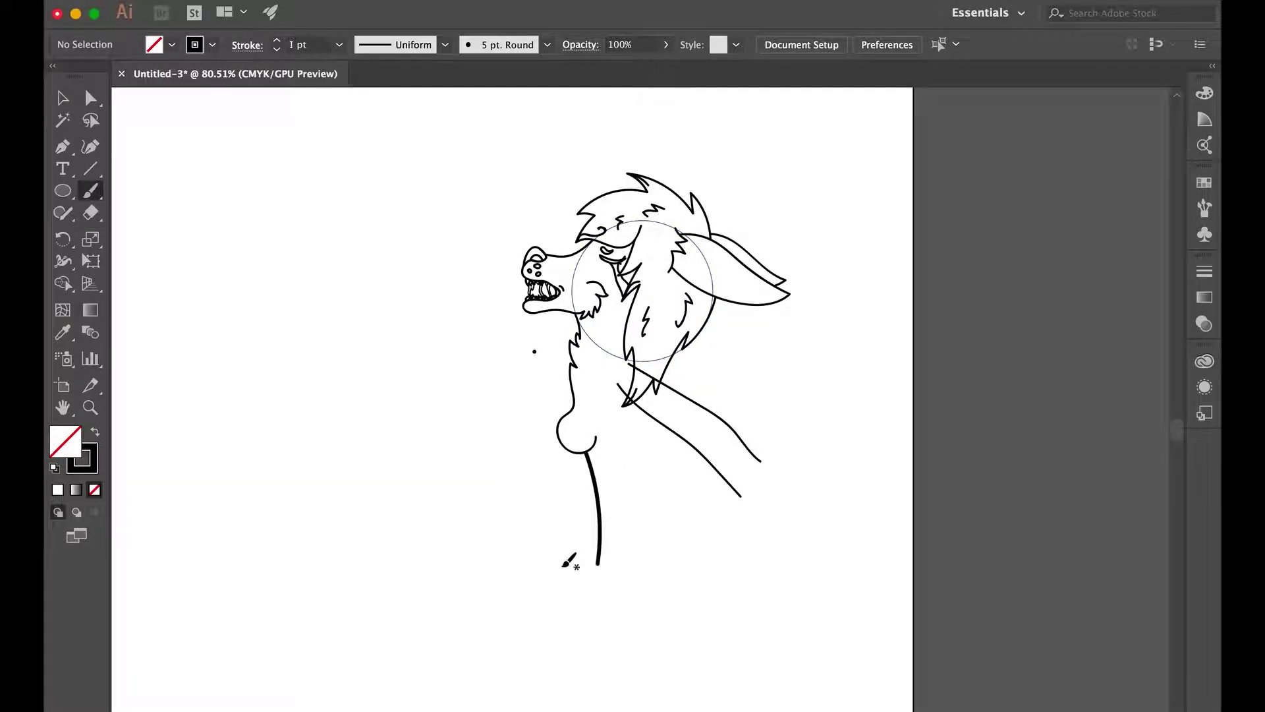
Paint the torso's two long outlines, one down from the shoulder bulge and one down from the back of the mane.
drag(595, 439, 618, 577)
scroll(697, 618, down, 3)
drag(686, 347, 705, 578)
scroll(705, 527, down, 3)
scroll(685, 354, up, 3)
Select the whole drawing, enlarge it and reposition it on the artboard.
key(a)
click(643, 361)
scroll(644, 362, down, 4)
key(v)
key(ctrl+a)
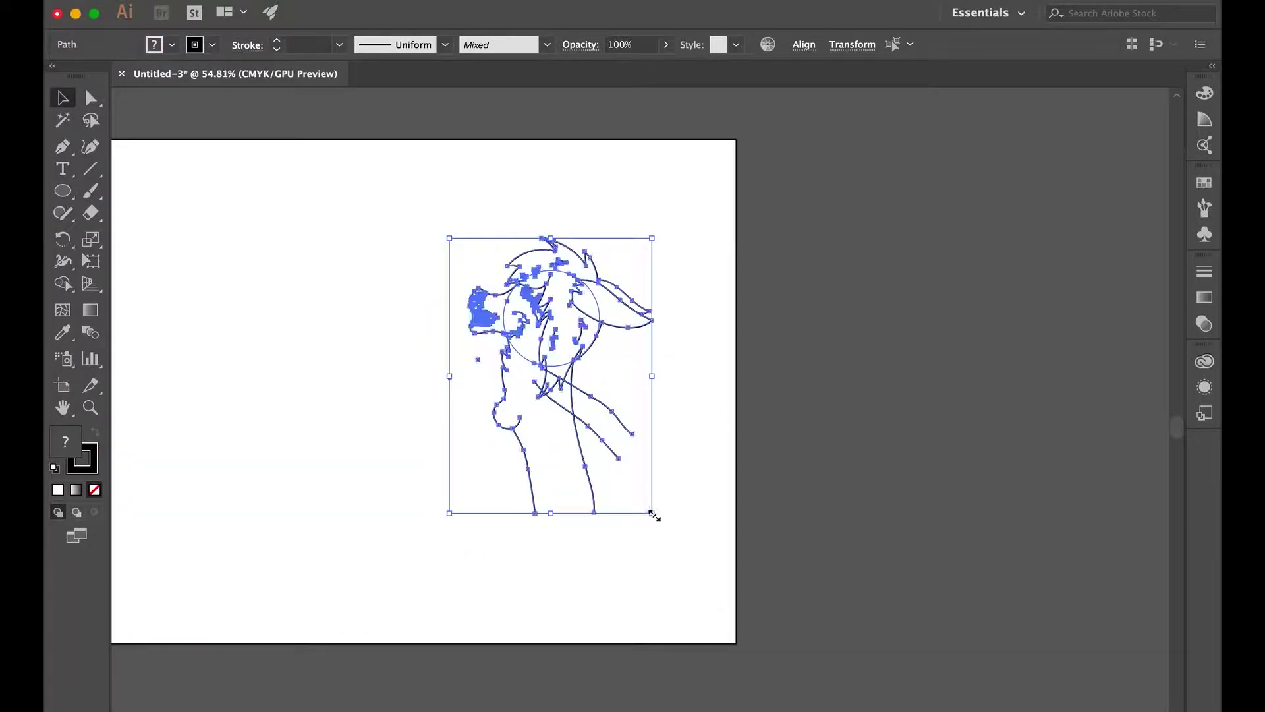
drag(634, 453, 598, 424)
drag(538, 380, 714, 607)
click(719, 339)
Paint a pointed hair tuft over the base of the far ear and trim the ear line behind it.
scroll(713, 264, up, 5)
key(shift+e)
key(a)
click(734, 274)
click(595, 348)
scroll(623, 330, up, 4)
key(b)
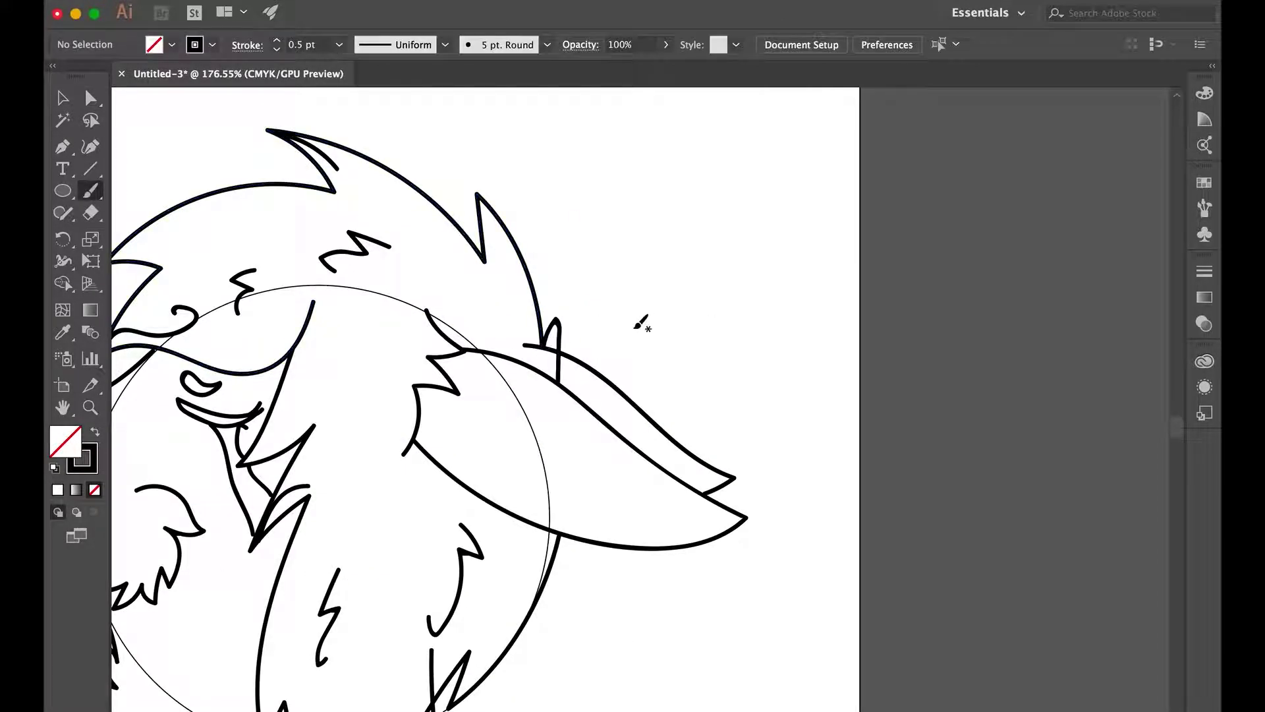
drag(570, 392, 734, 479)
Rotate the whole drawing about 7.5 degrees counterclockwise and shift it slightly on the artboard.
click(63, 98)
scroll(604, 276, down, 6)
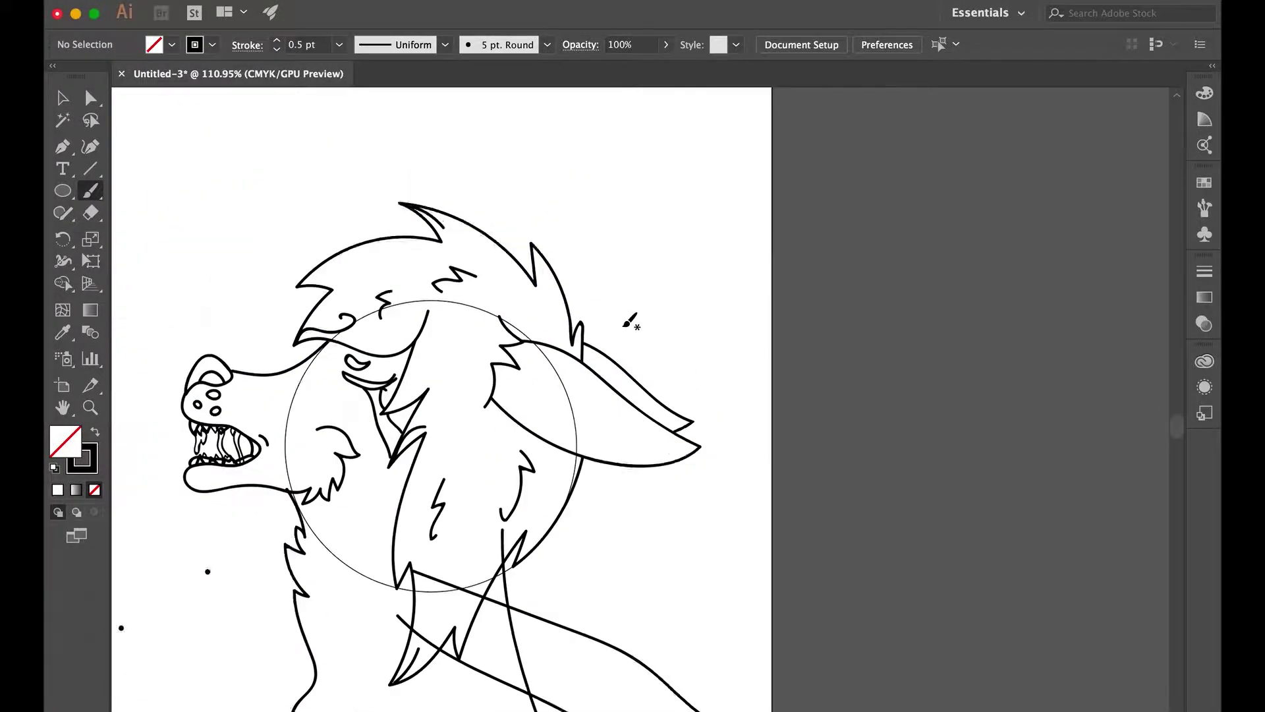
key(ctrl+a)
mouse_move(640, 530)
mouse_down()
mouse_move(672, 576)
mouse_move(666, 561)
mouse_move(689, 536)
mouse_up()
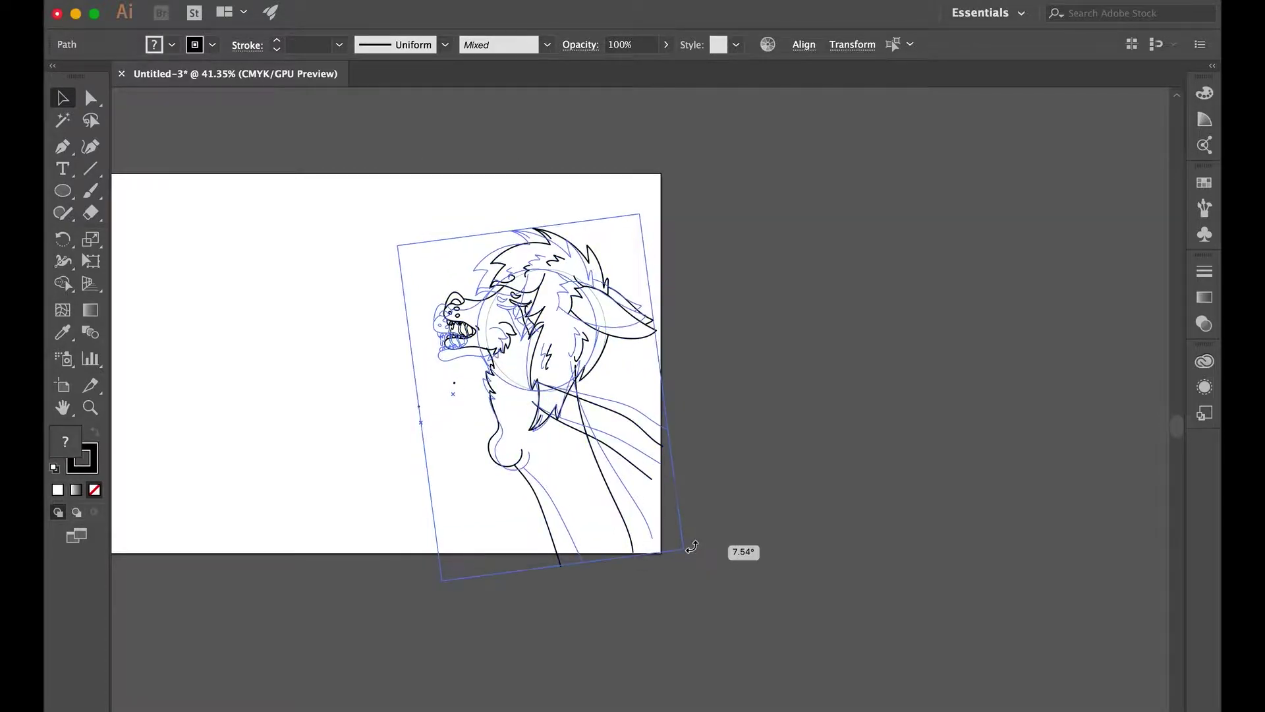
key(ctrl+z)
drag(482, 385, 496, 406)
click(803, 357)
Select the two arm lines and erase their parts that overlap the lower mane lock.
scroll(802, 357, up, 4)
click(792, 343)
key(shift+e)
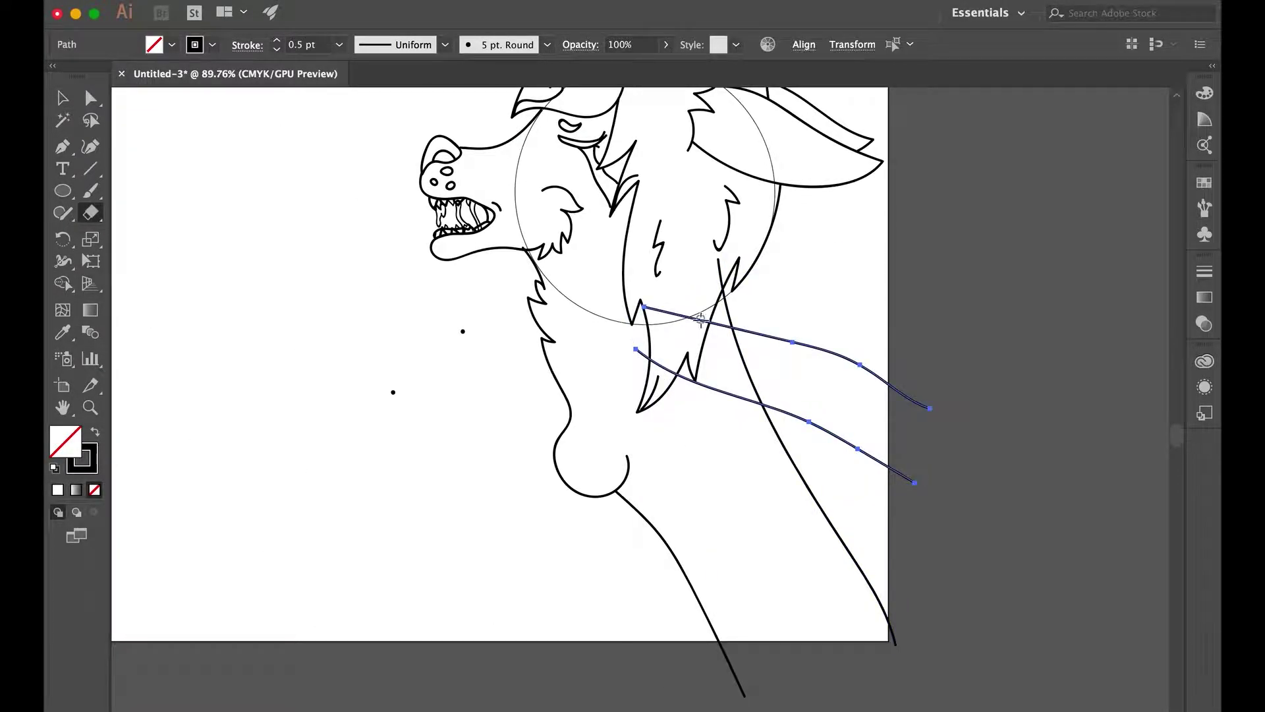
key(v)
click(731, 369)
click(720, 393)
click(988, 347)
scroll(981, 351, up, 2)
Erase the parts of the torso's back line that cross the arm and the mane.
key(b)
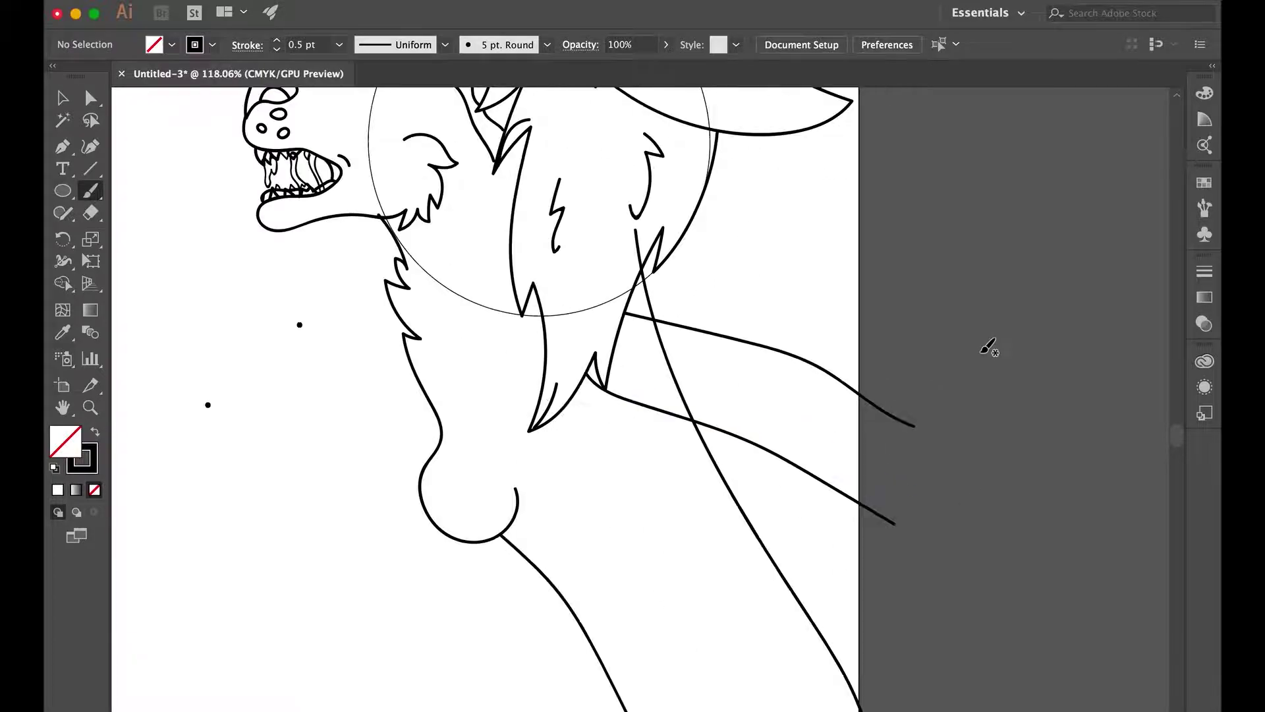
key(shift+e)
drag(653, 322, 681, 389)
click(96, 97)
click(822, 301)
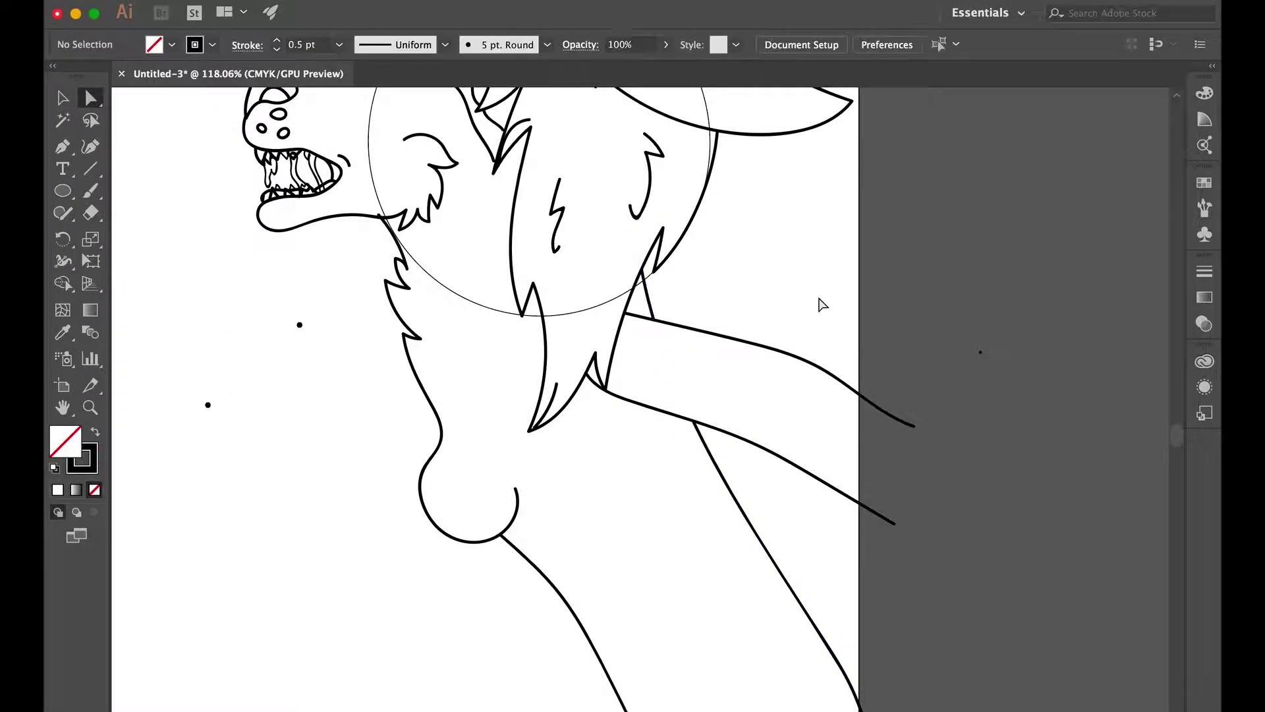
Paint jagged fur strokes and short crease lines below and behind the eye with the 0.5 pt brush.
scroll(823, 301, down, 2)
scroll(822, 302, up, 4)
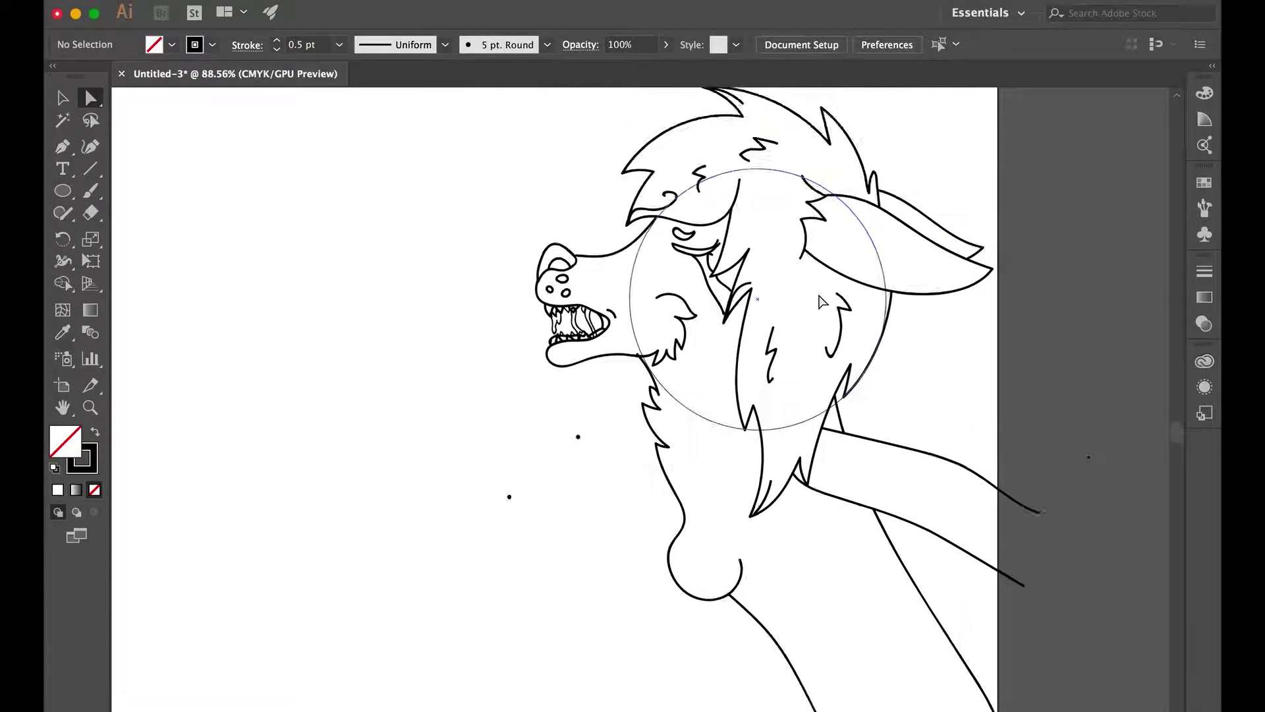
key(b)
drag(704, 473, 634, 348)
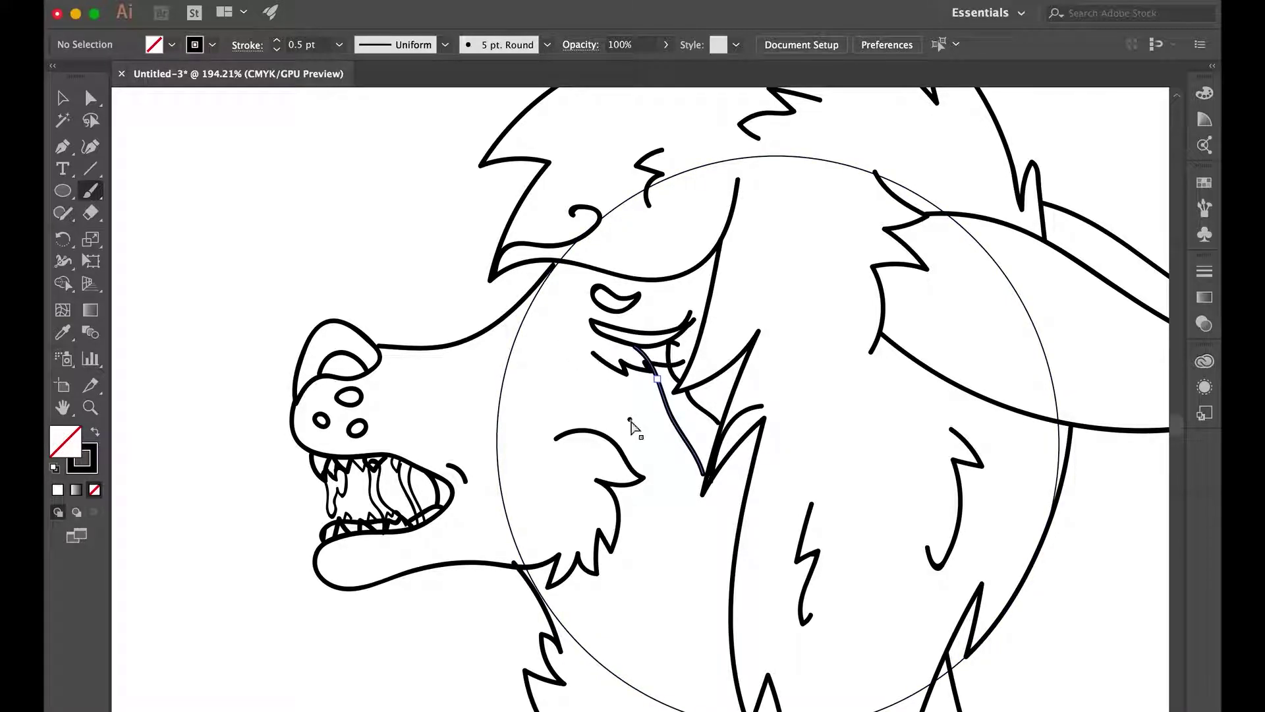
Paint jagged fur marks on the neck and a small tuft against the mane's front edge.
scroll(589, 443, down, 5)
scroll(590, 443, right, 3)
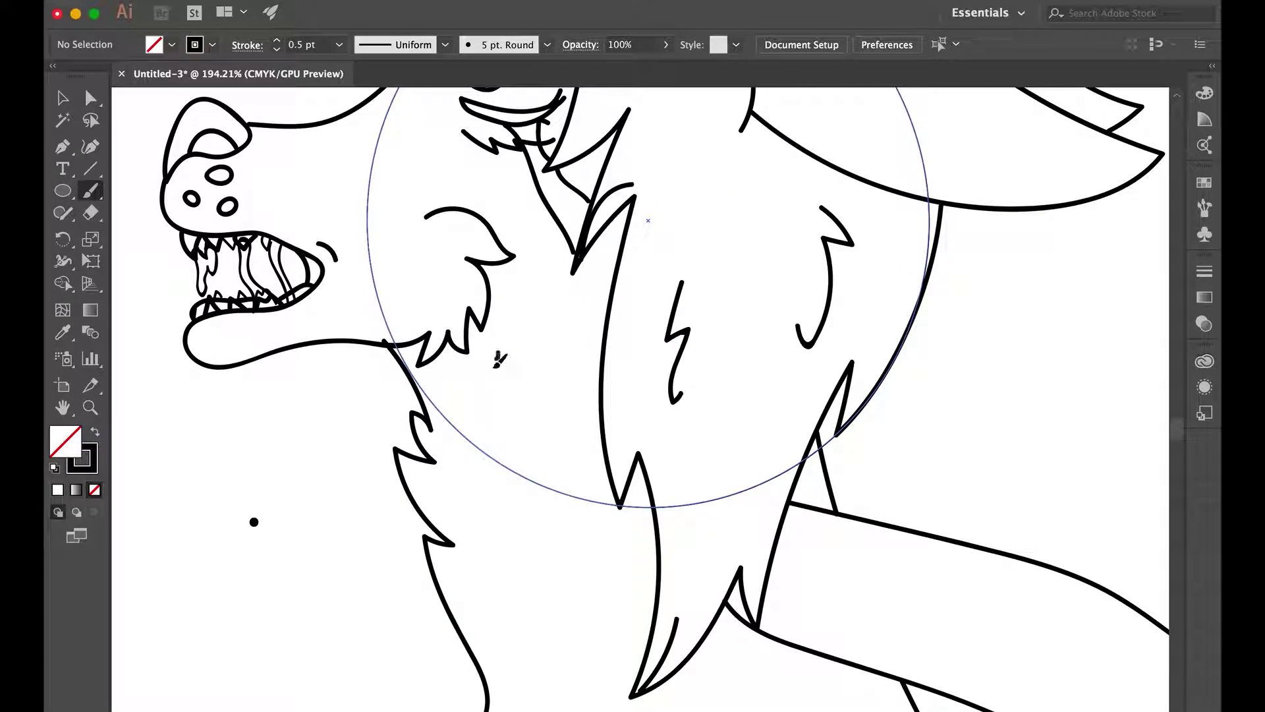
scroll(588, 321, down, 4)
scroll(588, 321, right, 2)
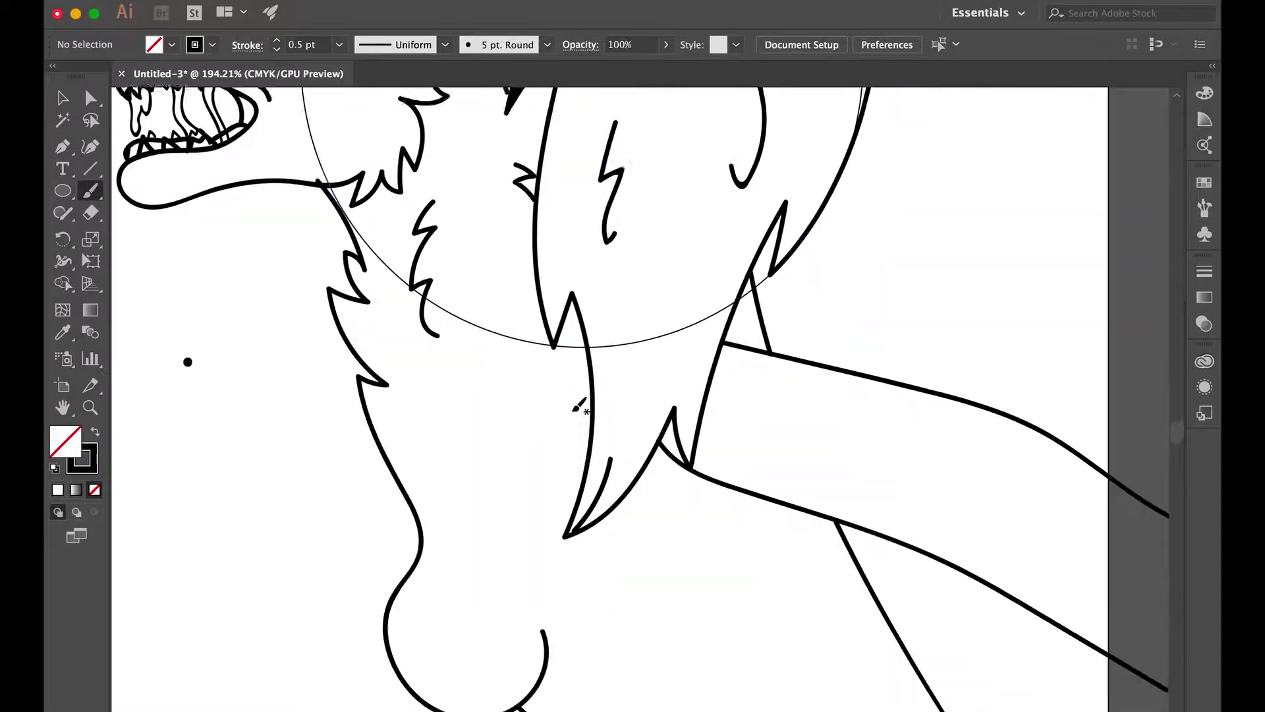
Reshape the arm's upper line with an elbow bump above a short crease, and paint a small fur zigzag on the torso's back line.
scroll(1099, 360, up, 3)
super+click(923, 379)
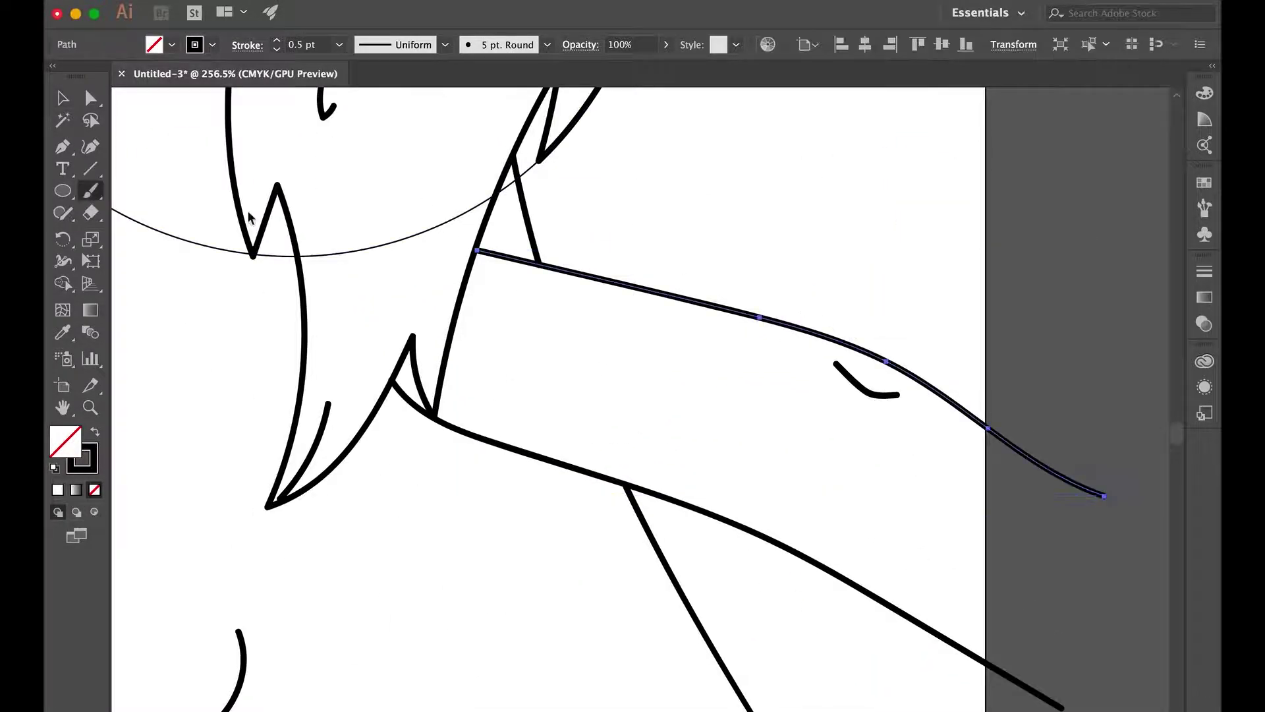
drag(778, 323, 915, 373)
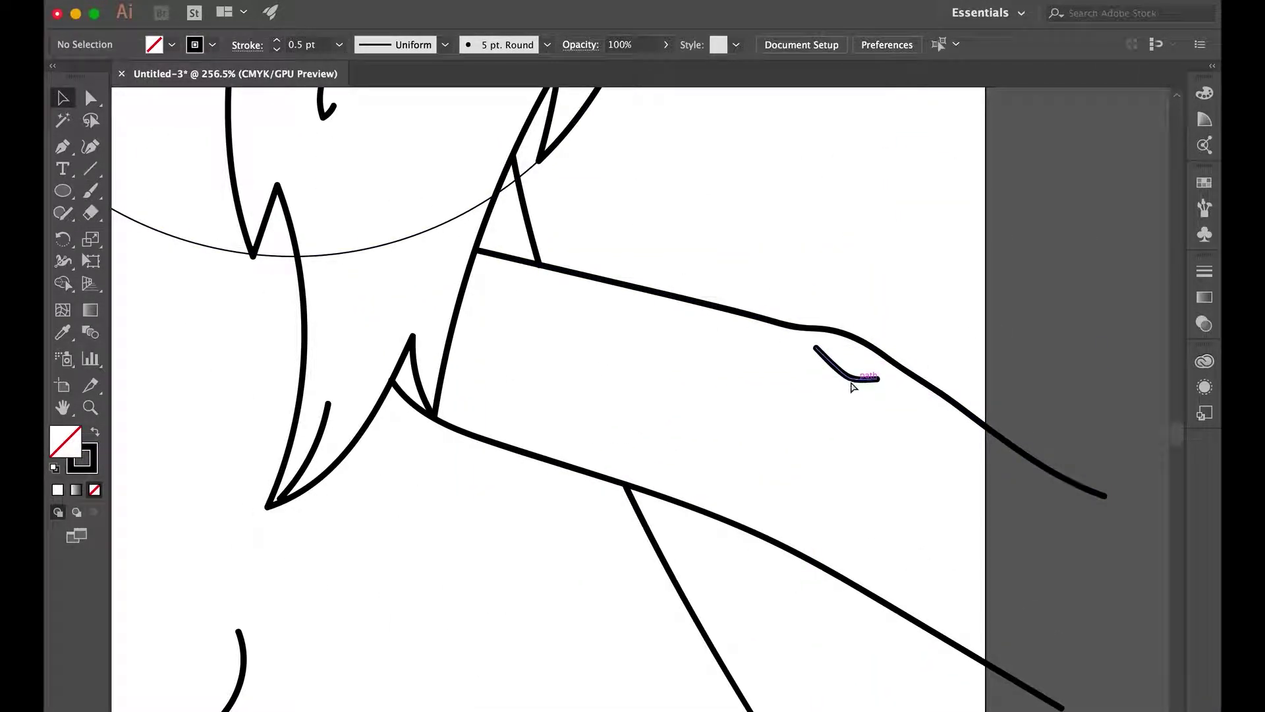
scroll(883, 421, down, 3)
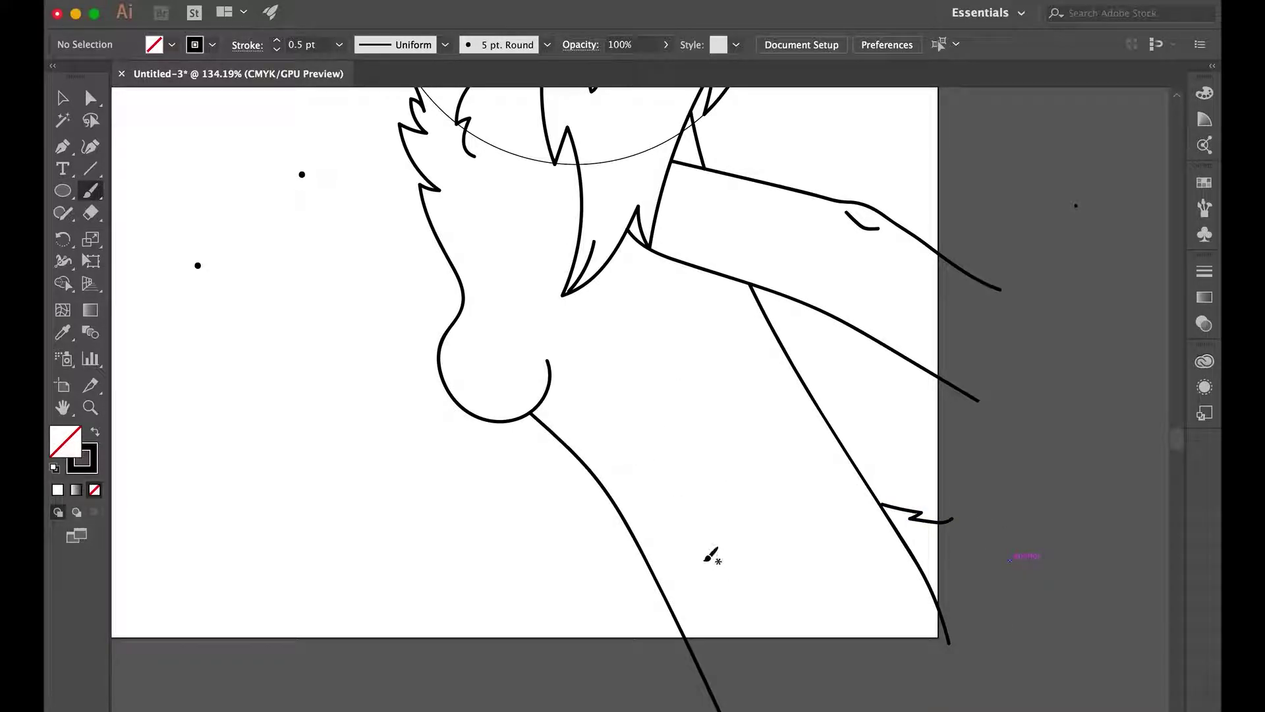
Select the whole drawing and move it down on the artboard.
scroll(684, 604, down, 6)
key(v)
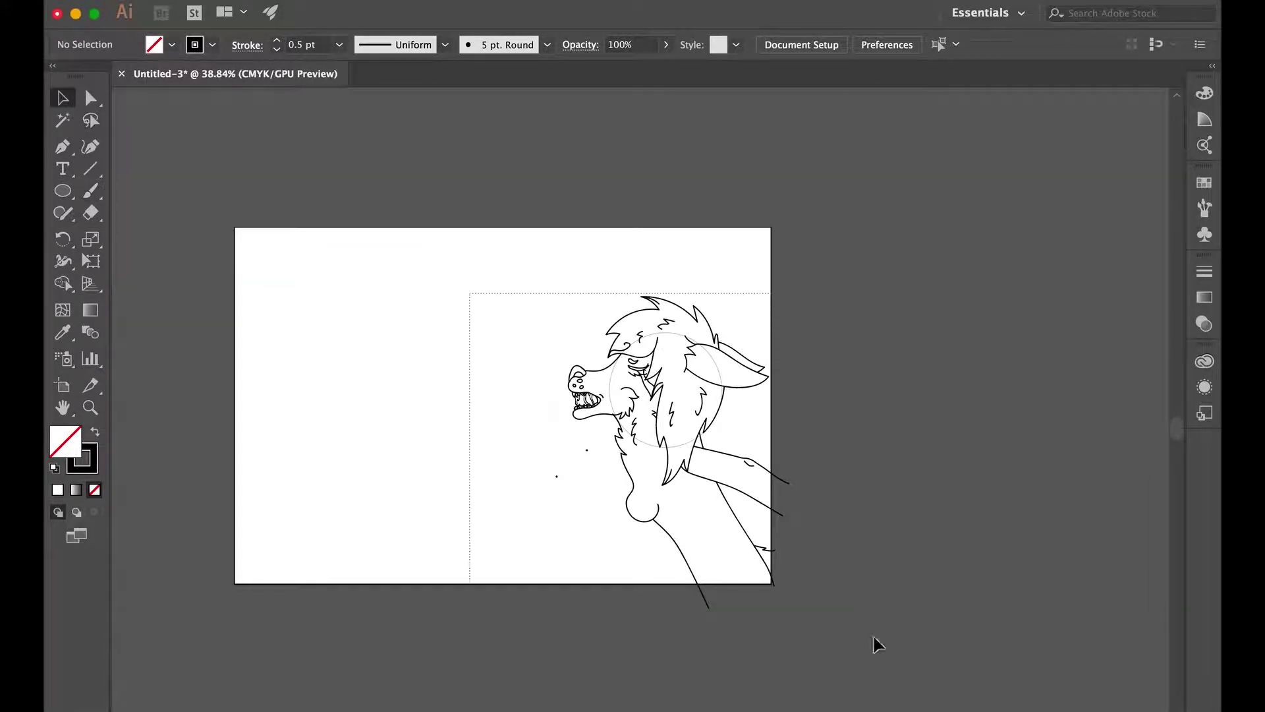
key(super+a)
drag(667, 486, 667, 521)
click(860, 527)
Erase the torso and arm line ends that run past the artboard edges, and paint the far arm's upper line.
scroll(859, 527, up, 3)
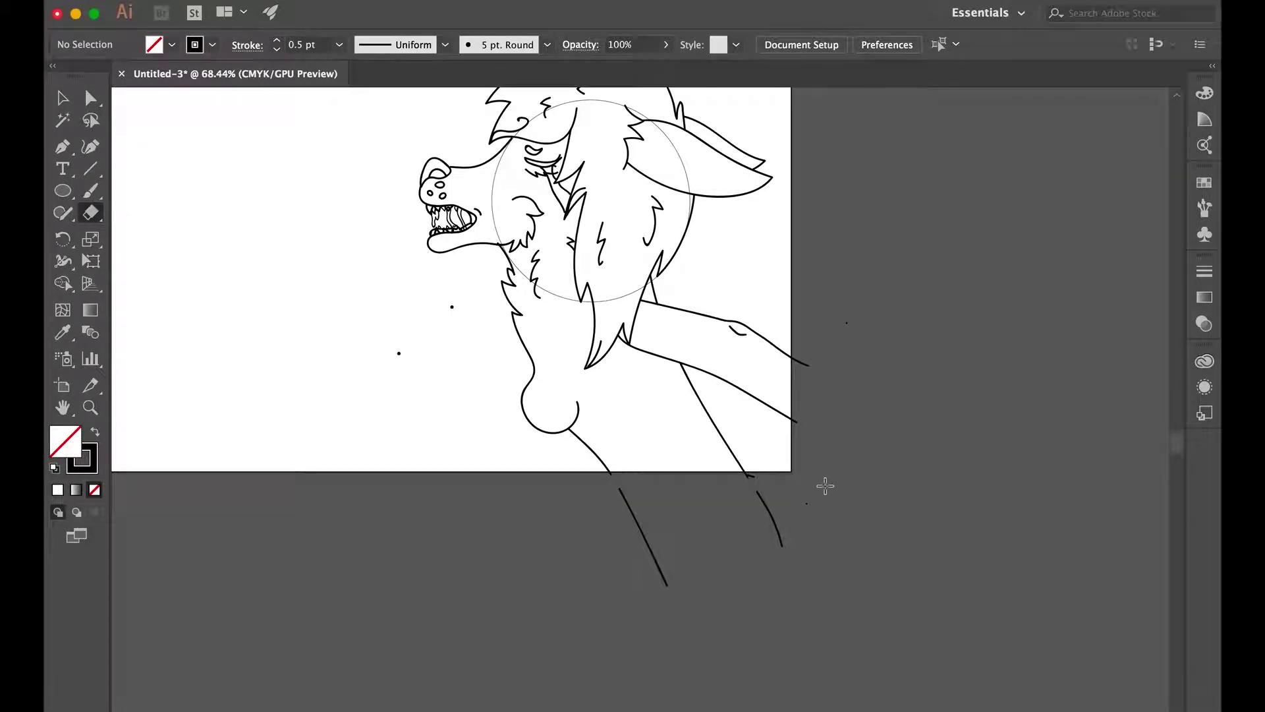
scroll(724, 502, up, 3)
scroll(880, 377, up, 5)
scroll(880, 377, left, 5)
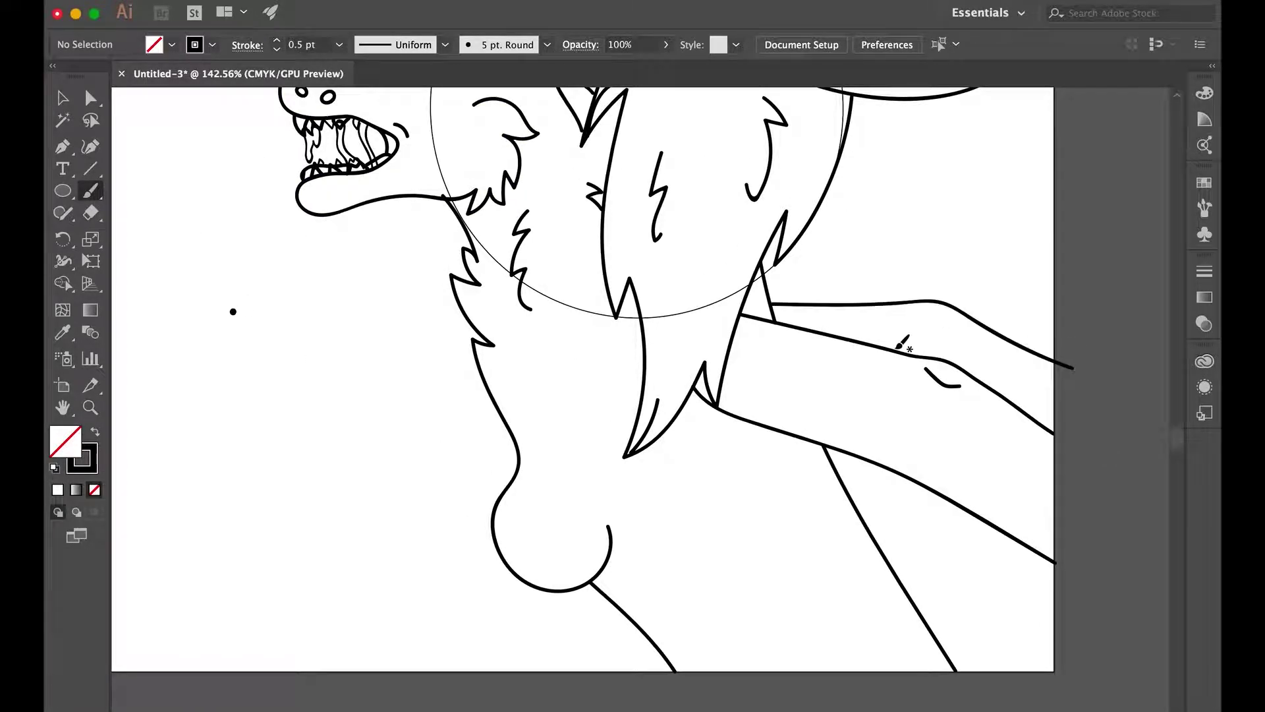
Paint a short elbow crease on the far arm and delete the guide circle around the head.
scroll(968, 334, up, 3)
scroll(968, 333, down, 4)
key(v)
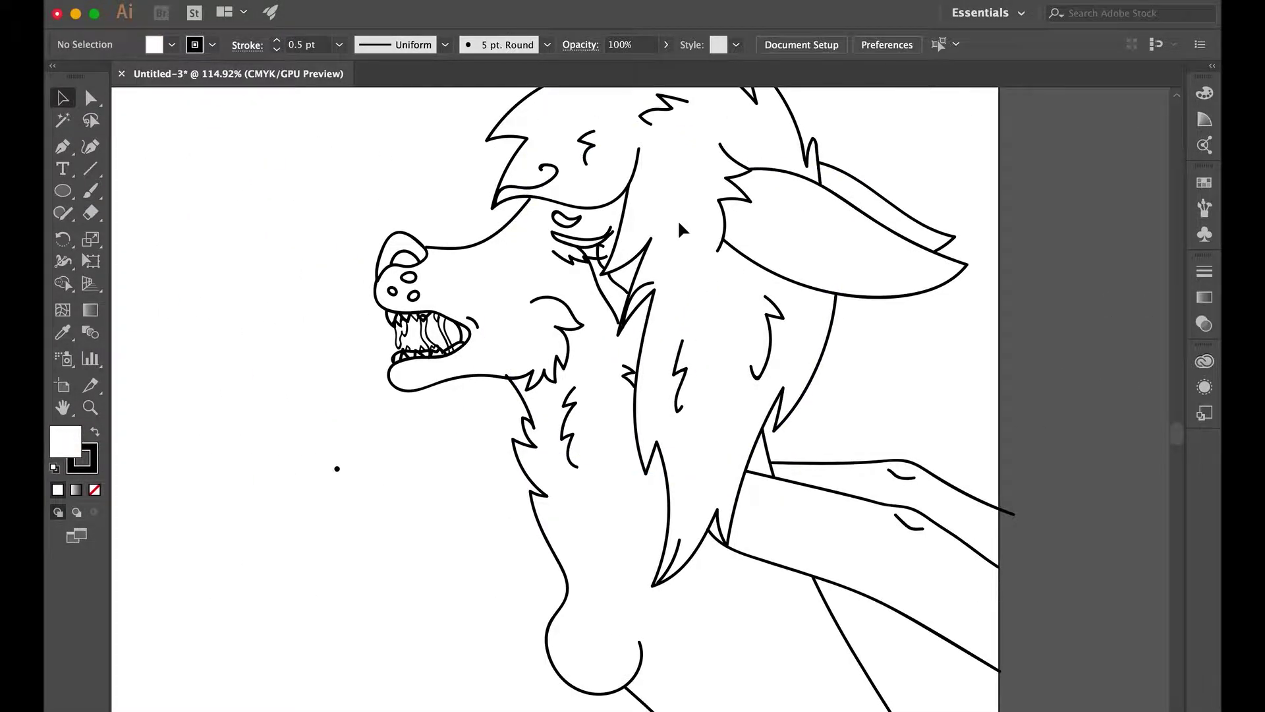
scroll(610, 418, down, 3)
scroll(611, 418, up, 3)
Set the fill colour to none.
click(89, 98)
click(63, 97)
click(94, 489)
Select the lower end anchor point of the short line between the mane locks behind the eye.
scroll(834, 659, down, 2)
scroll(817, 293, up, 6)
scroll(817, 292, down, 3)
key(a)
click(415, 344)
click(763, 427)
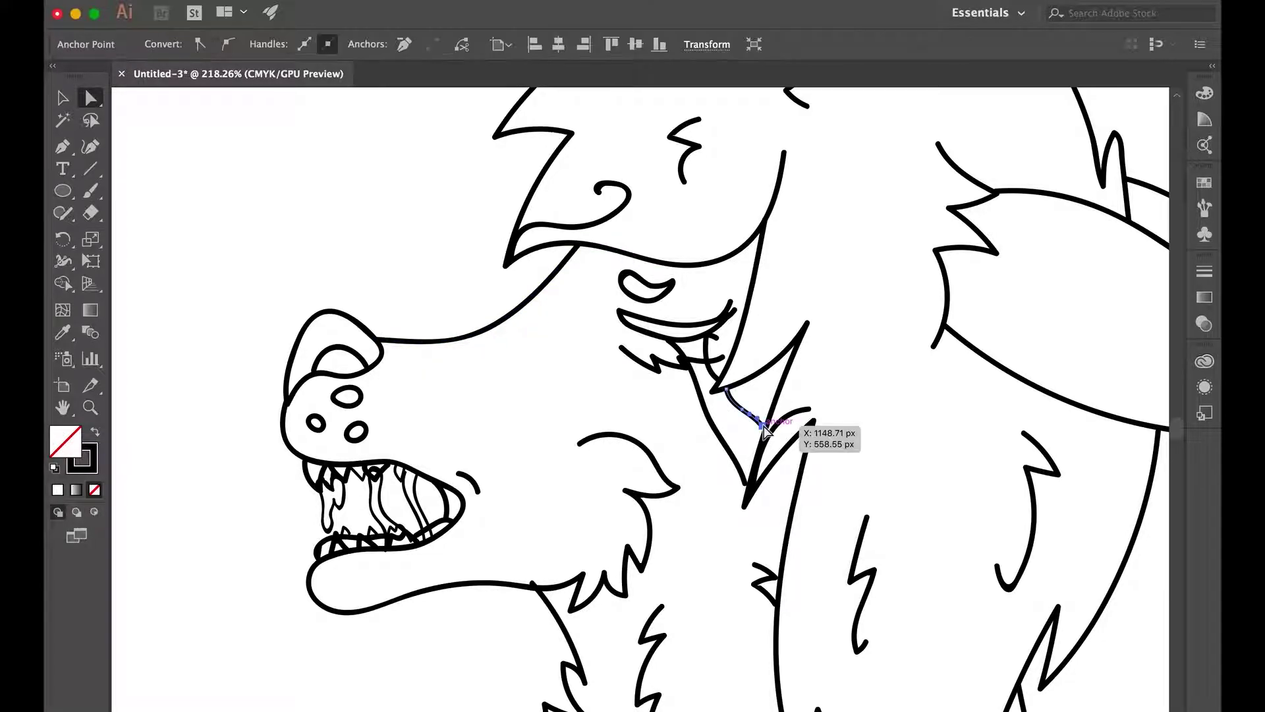
key(v)
click(709, 500)
Reshape the front saliva strand inside the mouth so that its lower ends stop at the lower teeth.
scroll(709, 500, left, 3)
scroll(709, 501, down, 1)
scroll(709, 500, up, 3)
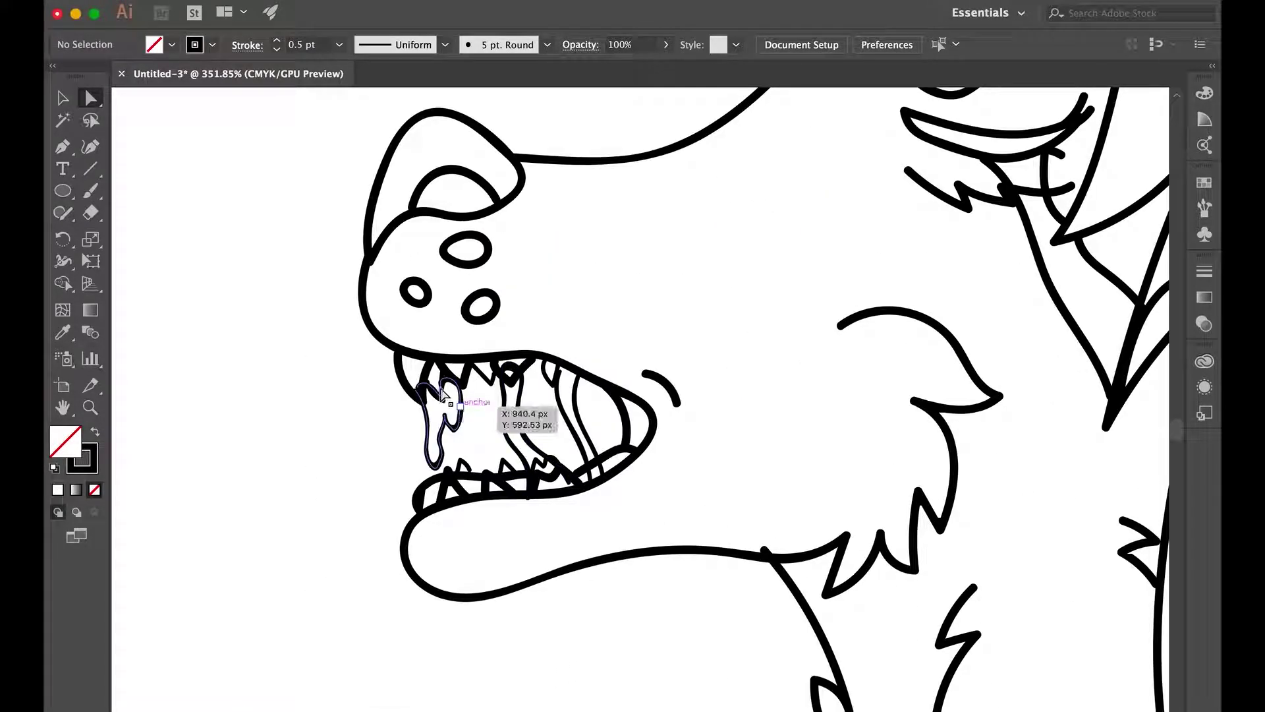
scroll(438, 394, up, 1)
scroll(520, 416, up, 2)
click(527, 435)
click(567, 429)
click(547, 454)
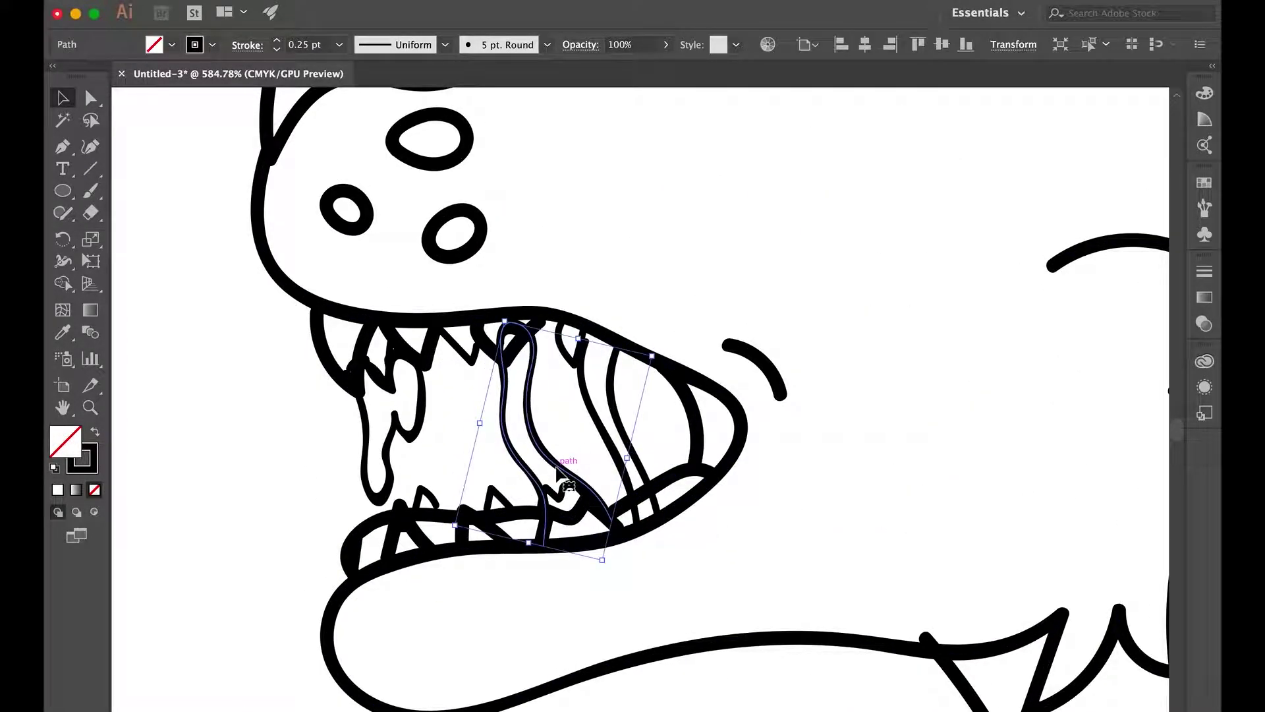
key(a)
click(831, 295)
click(537, 537)
click(290, 523)
Adjust the anchor points of the small jagged tooth behind the front upper fang, above the hanging drool.
click(394, 369)
click(391, 366)
click(387, 356)
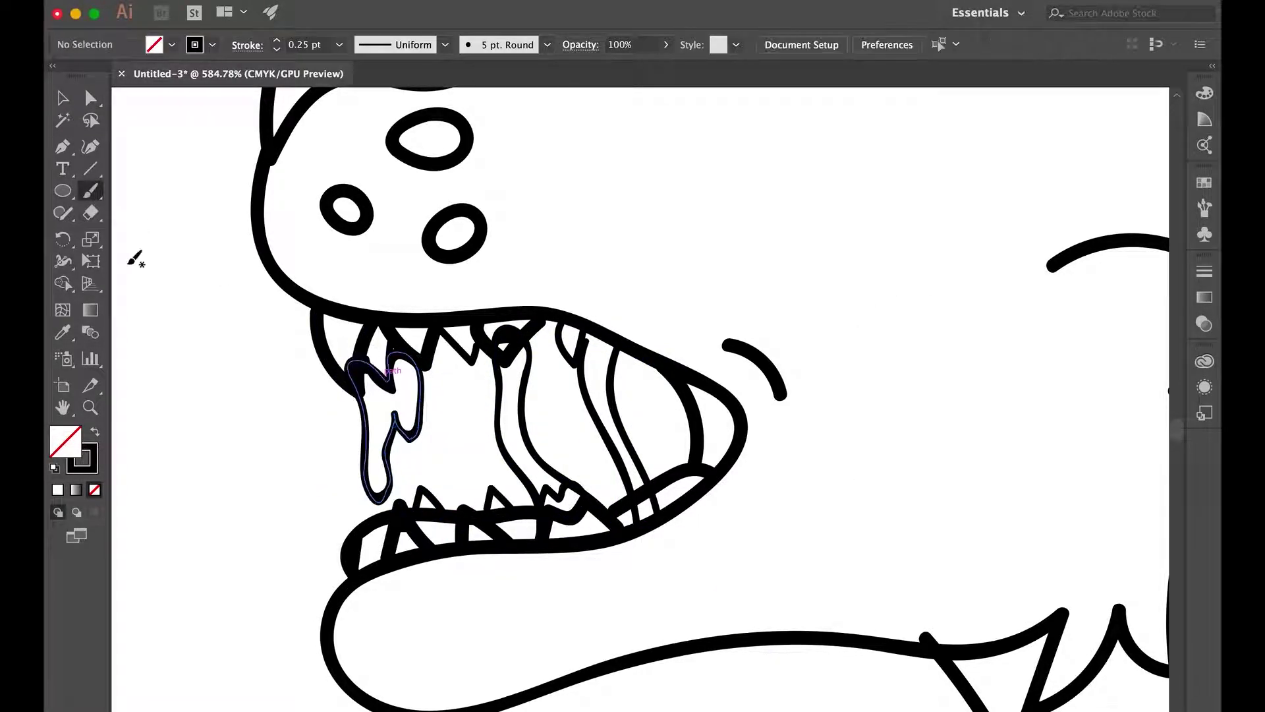
click(389, 359)
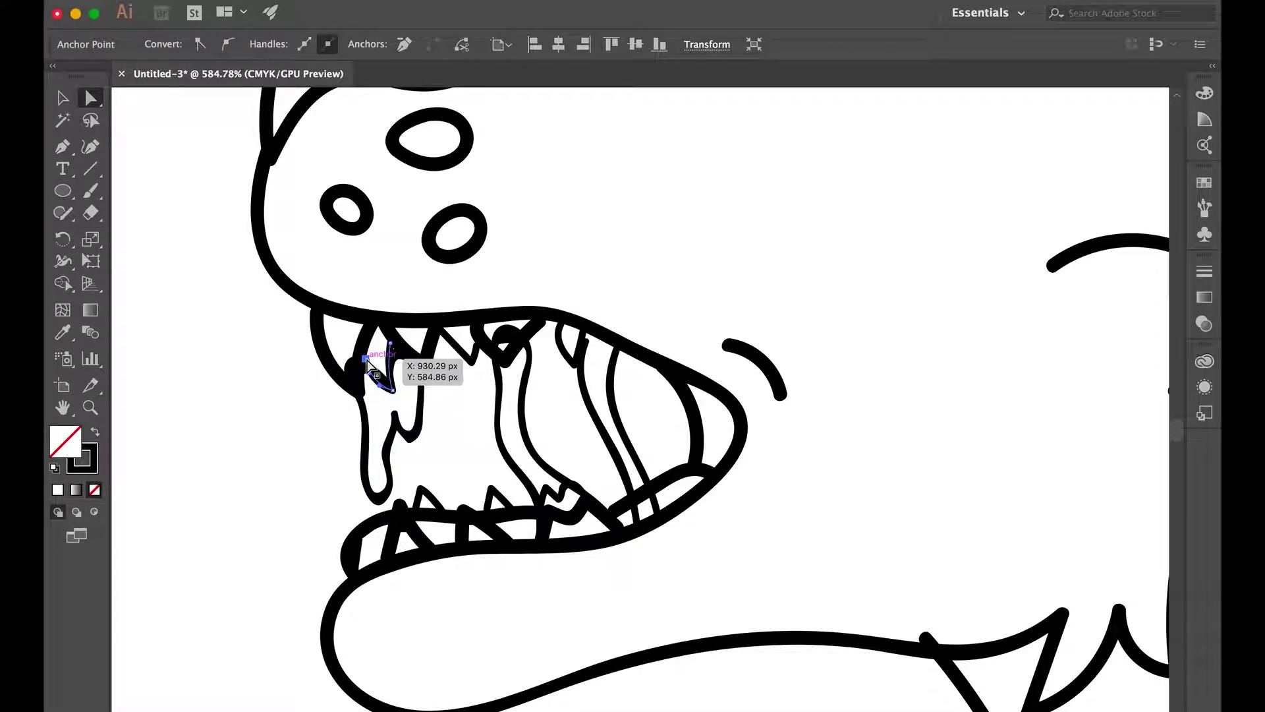
click(233, 381)
Shift the rear saliva strand slightly back from the upper tooth and adjust the top of the front drool.
click(581, 369)
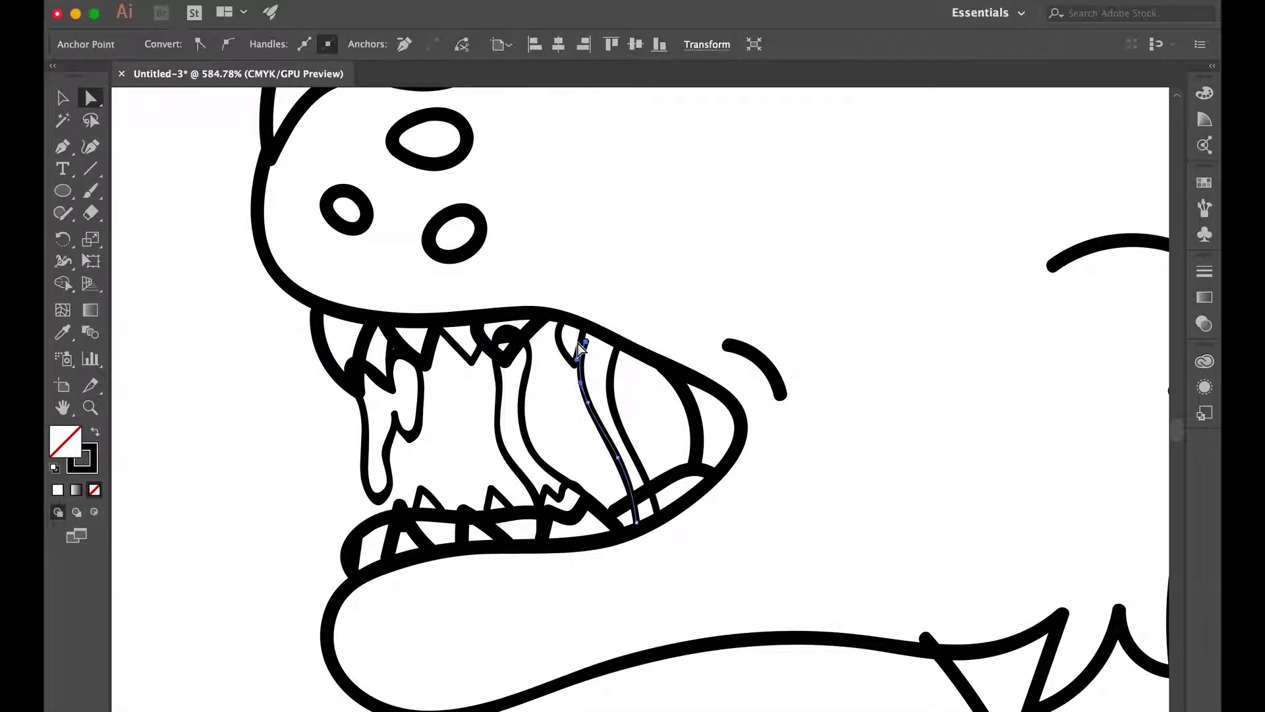
key(v)
key(a)
click(655, 288)
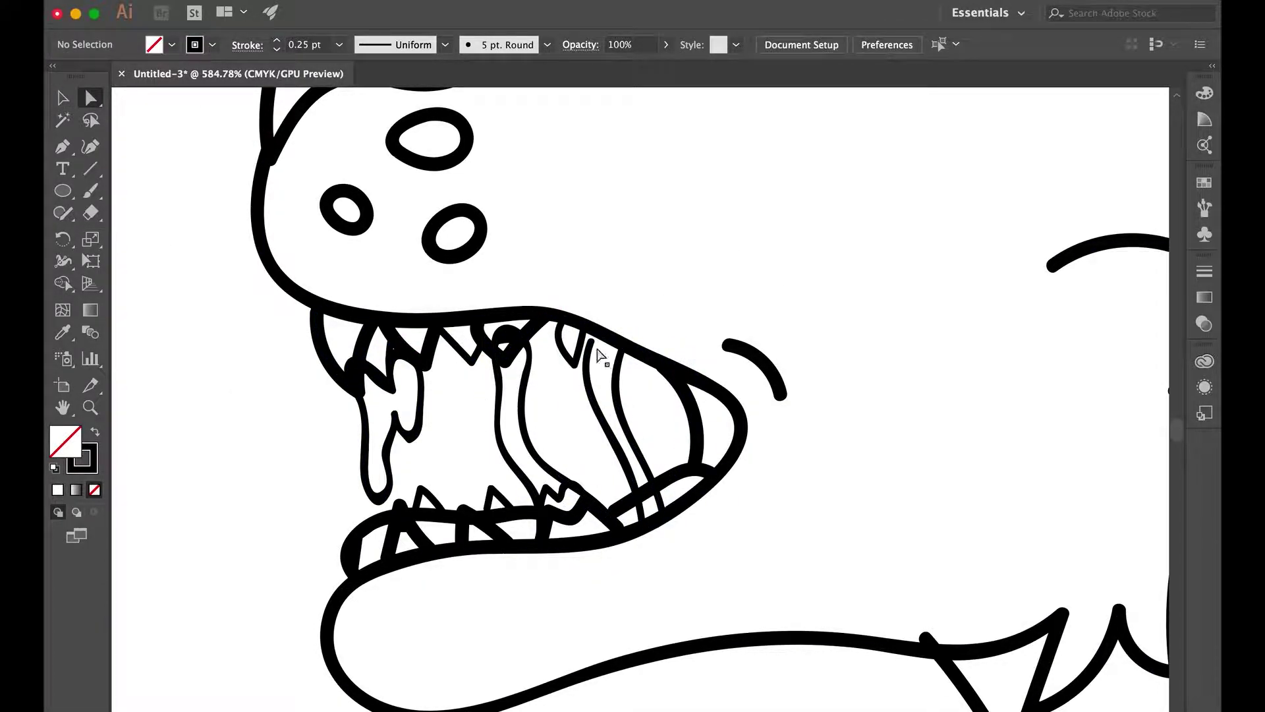
click(431, 438)
click(412, 366)
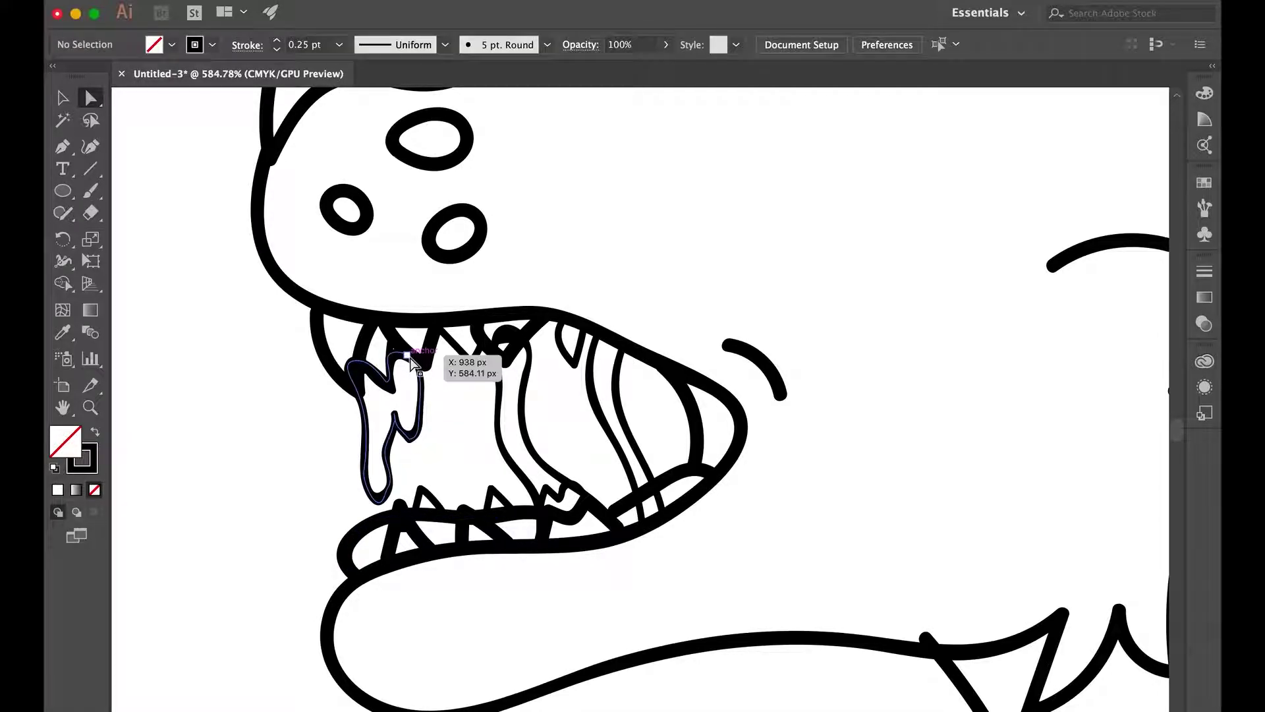
key(v)
click(424, 415)
click(282, 438)
Reposition the short line between the mane's back edge and the arms so it closes off the far arm's shoulder end.
scroll(644, 384, down, 6)
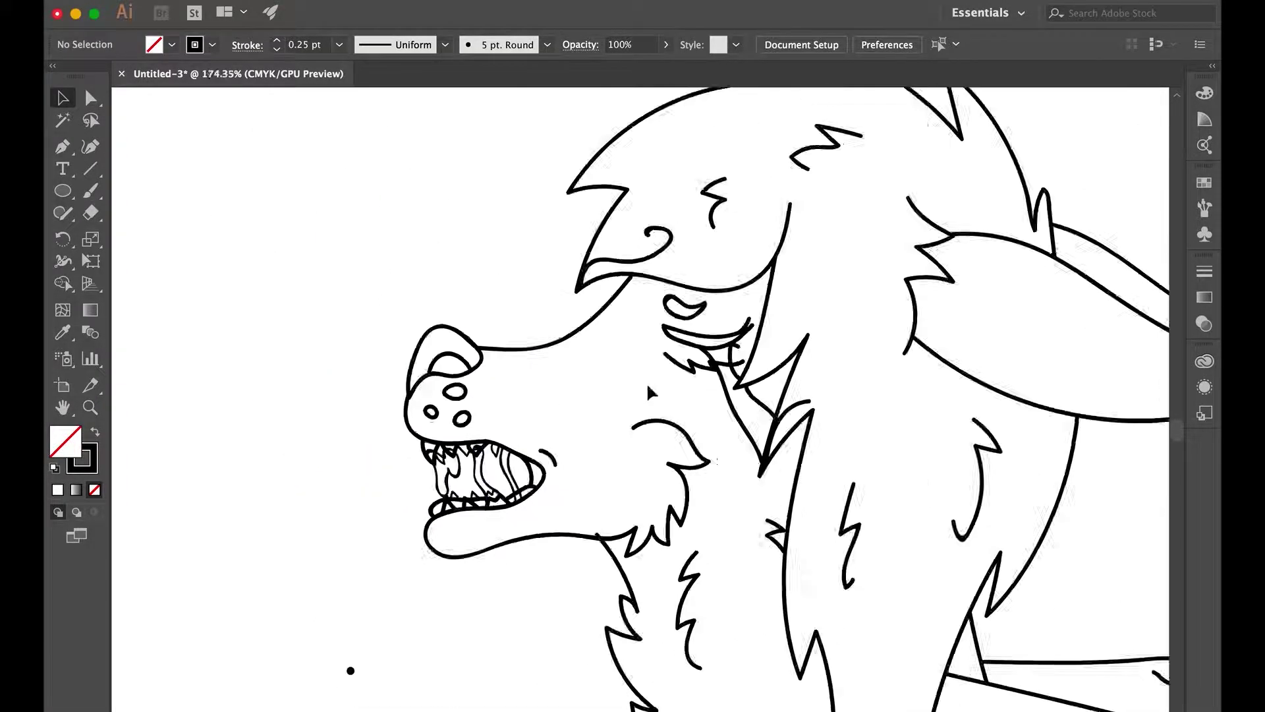
scroll(606, 517, down, 10)
scroll(606, 517, right, 8)
key(shift+e)
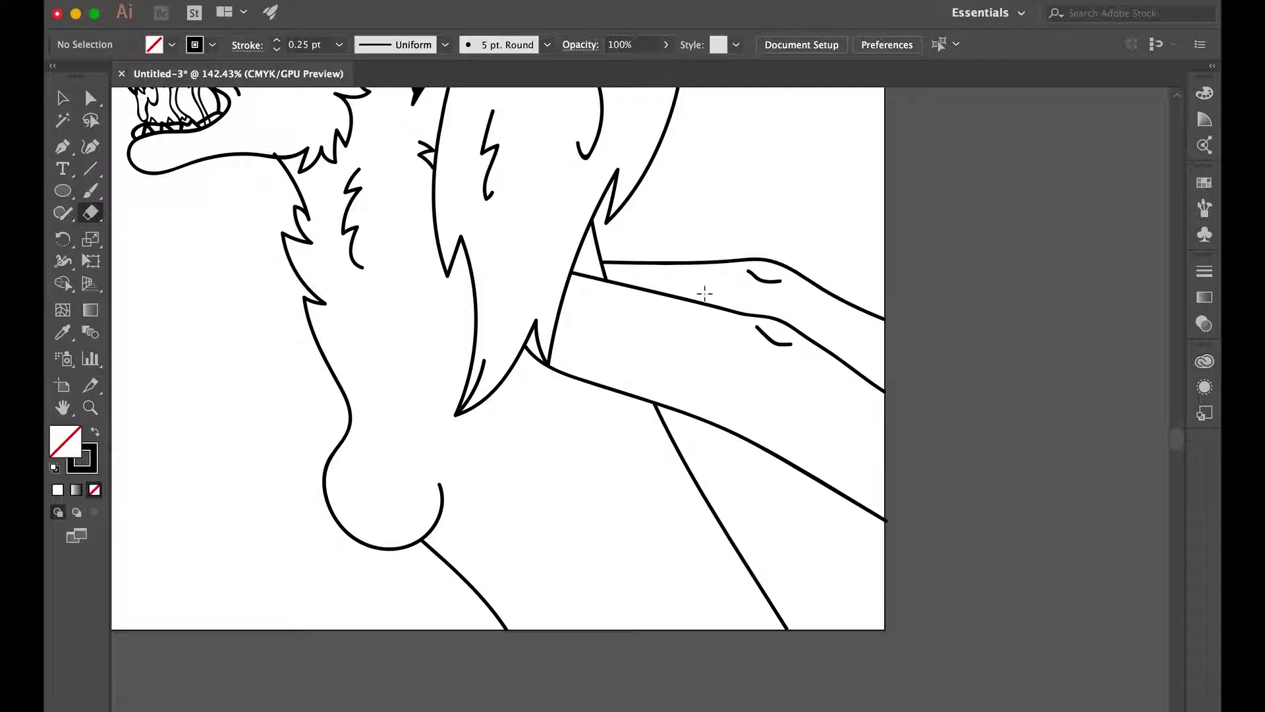
scroll(206, 314, down, 5)
scroll(365, 318, up, 4)
key(v)
click(741, 369)
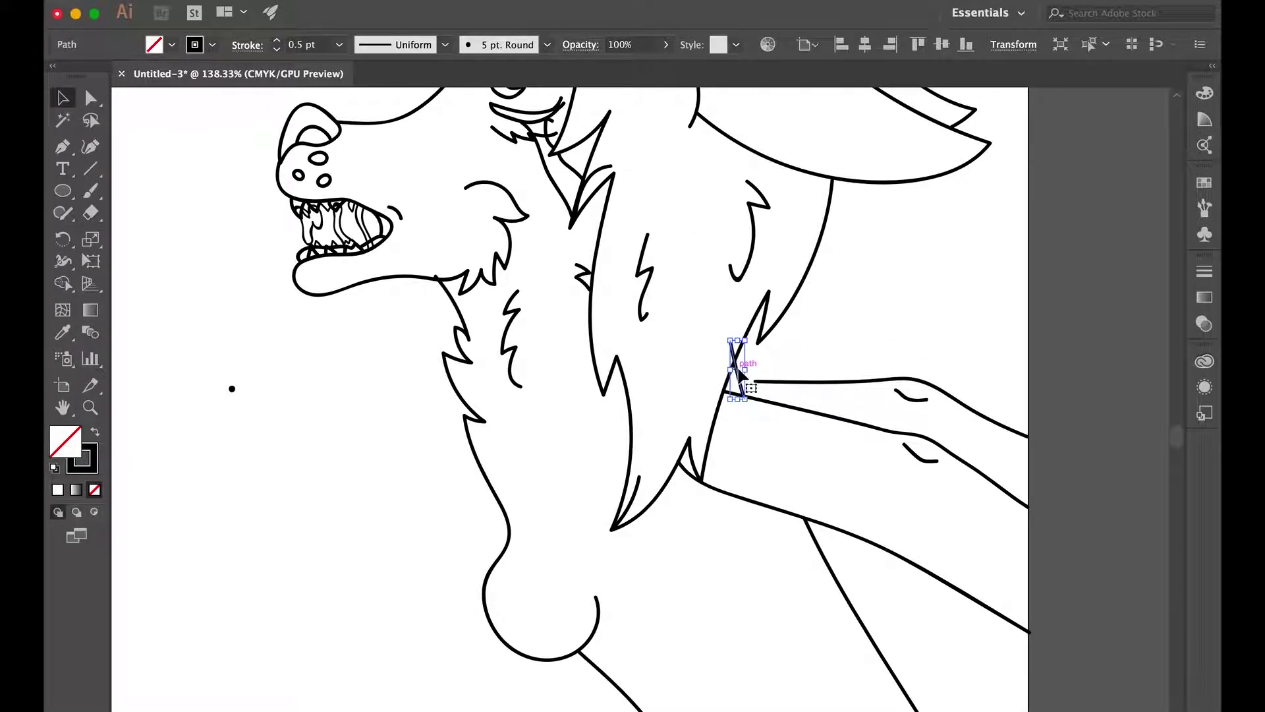
click(865, 356)
key(a)
scroll(782, 380, up, 3)
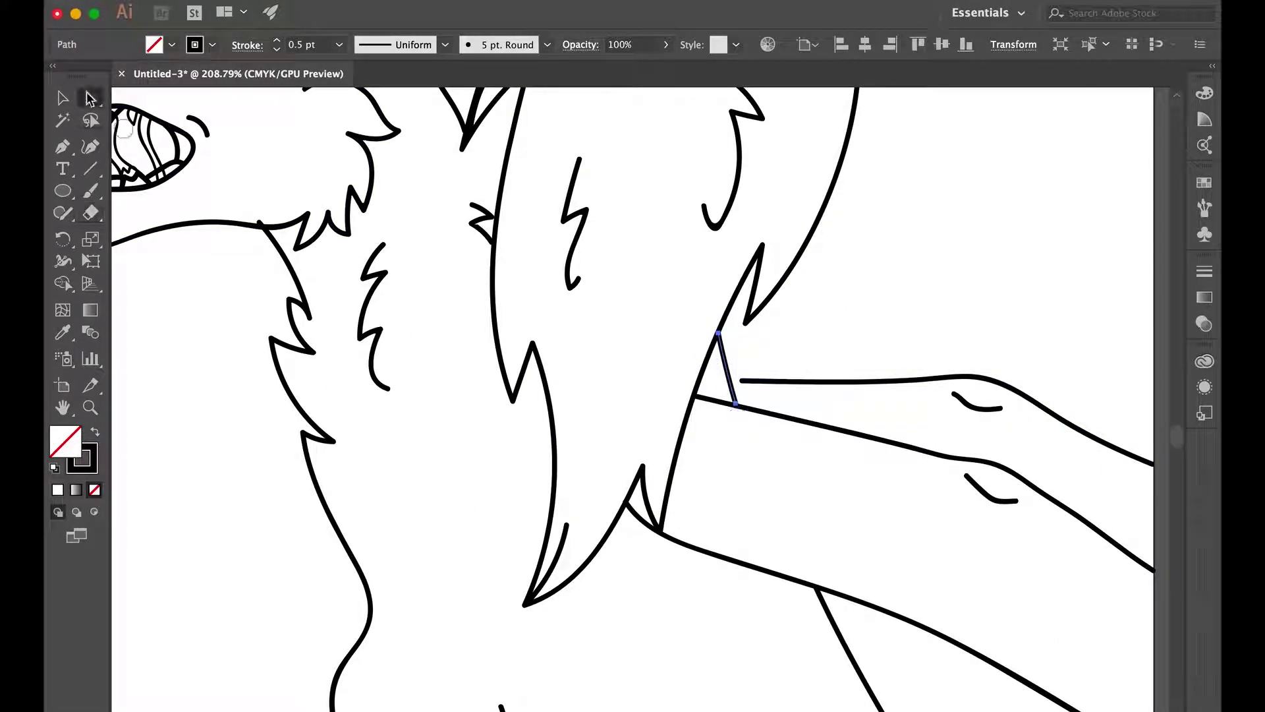
scroll(848, 333, down, 4)
scroll(734, 488, up, 2)
Paint zigzag fur tufts on the lower neck and torso, and add jagged fur along both elbows.
click(97, 191)
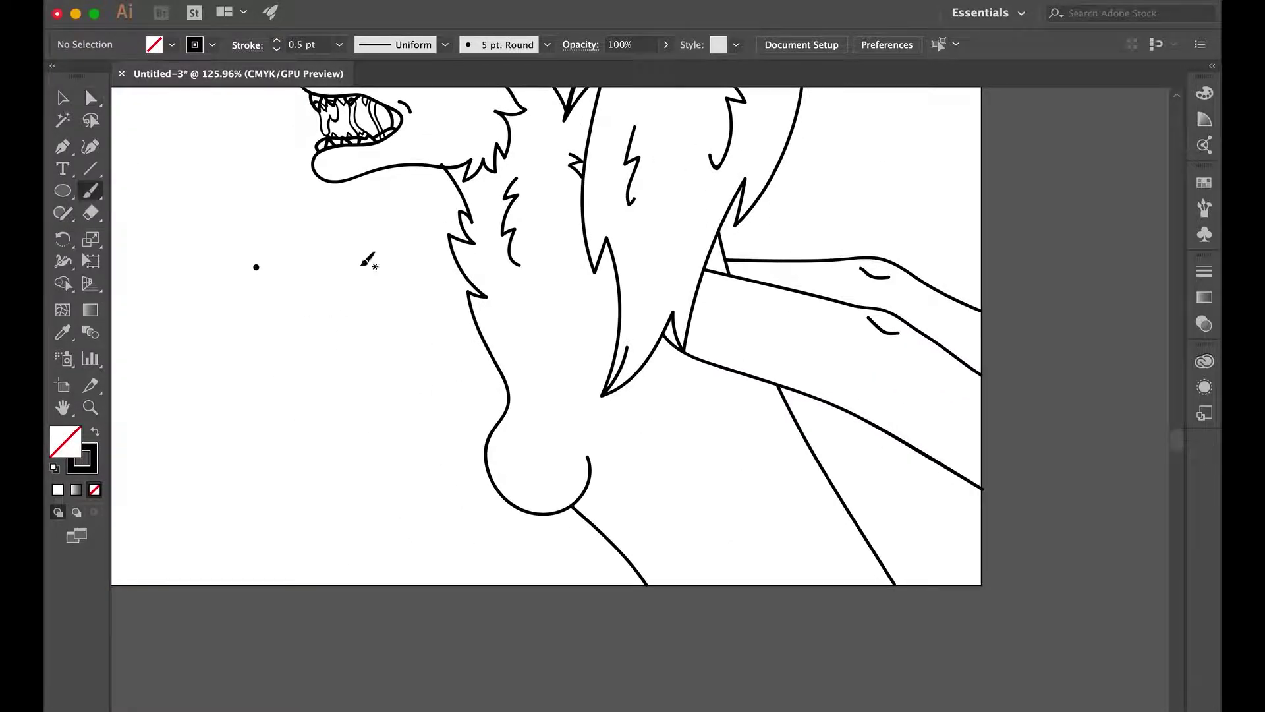
scroll(683, 558, up, 5)
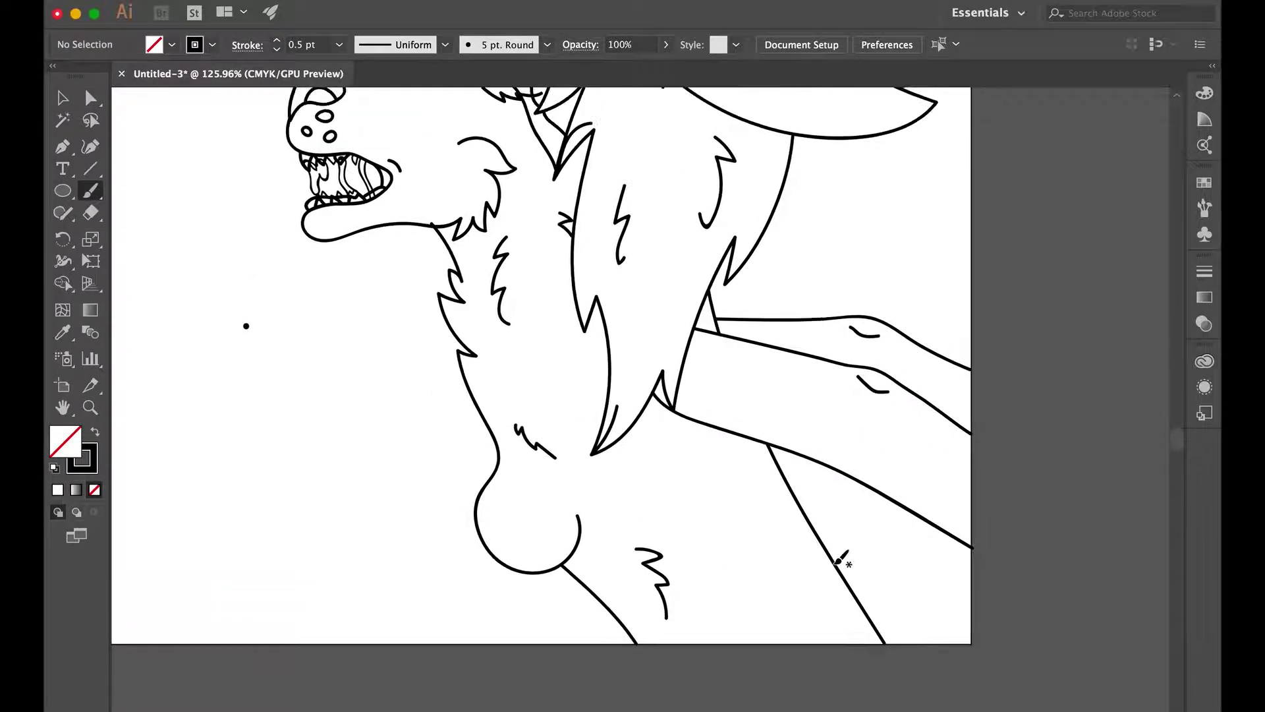
super+click(586, 389)
drag(694, 404, 728, 412)
super+click(679, 337)
mouse_move(659, 328)
mouse_down()
mouse_move(696, 325)
mouse_move(729, 345)
mouse_up()
scroll(480, 400, down, 5)
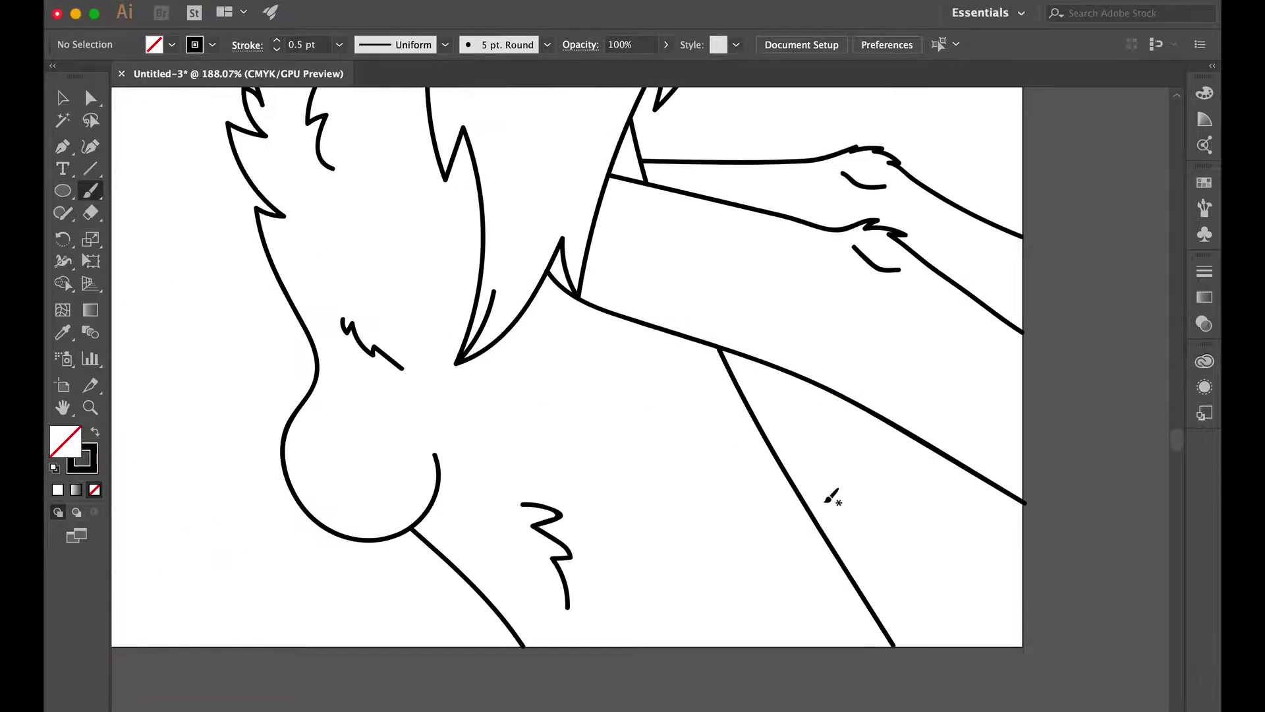
Adjust the upper end of the front neck line so it meets the underside of the jaw.
scroll(479, 400, up, 10)
click(91, 97)
click(400, 406)
click(295, 524)
scroll(295, 525, down, 2)
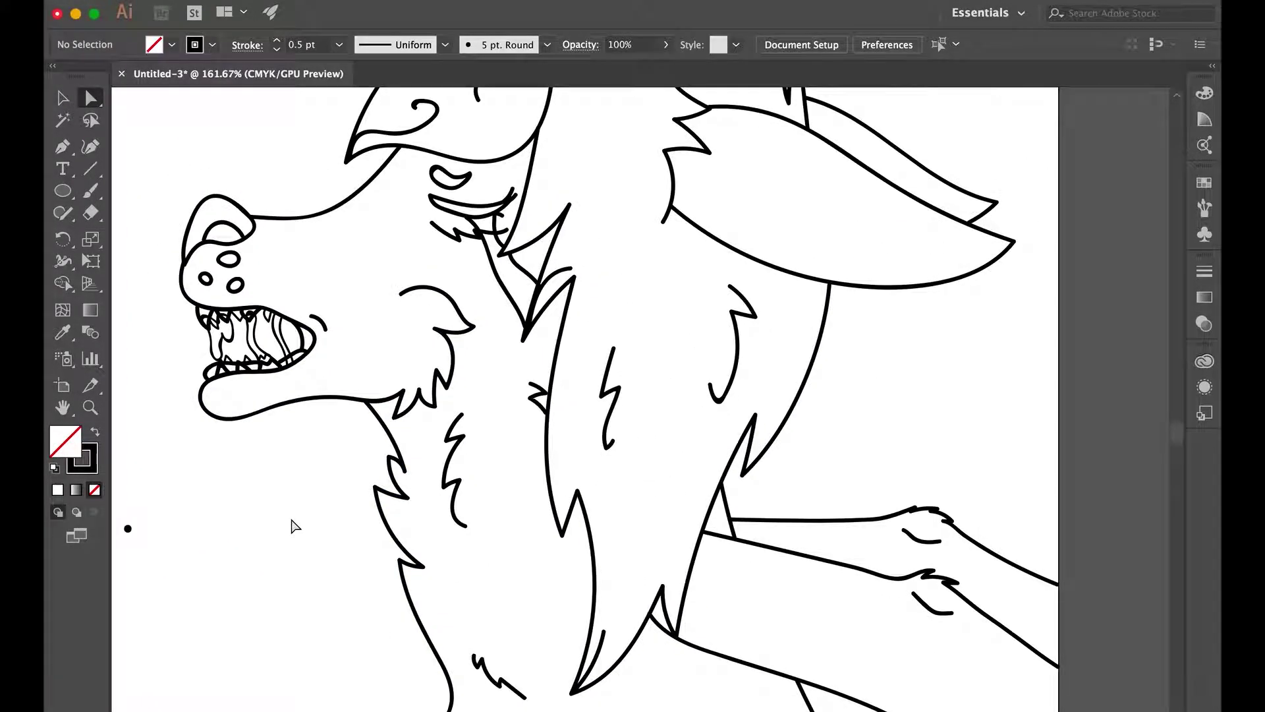
Set the stroke weight to 0.25 pt and paint curved tentacle outlines crossing the far arm on both sides of the elbow.
scroll(479, 313, down, 3)
scroll(683, 327, up, 3)
click(338, 44)
click(367, 62)
mouse_move(659, 307)
mouse_down()
mouse_move(625, 294)
mouse_move(550, 342)
mouse_up()
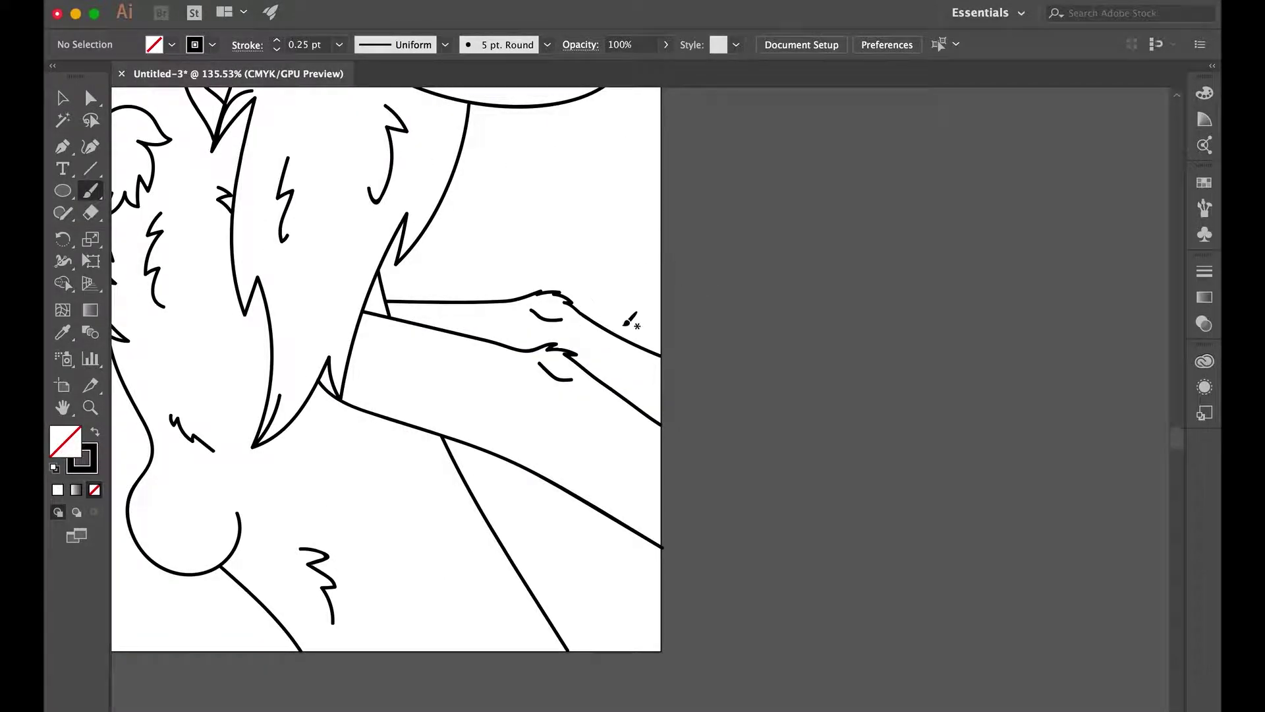
scroll(622, 321, up, 2)
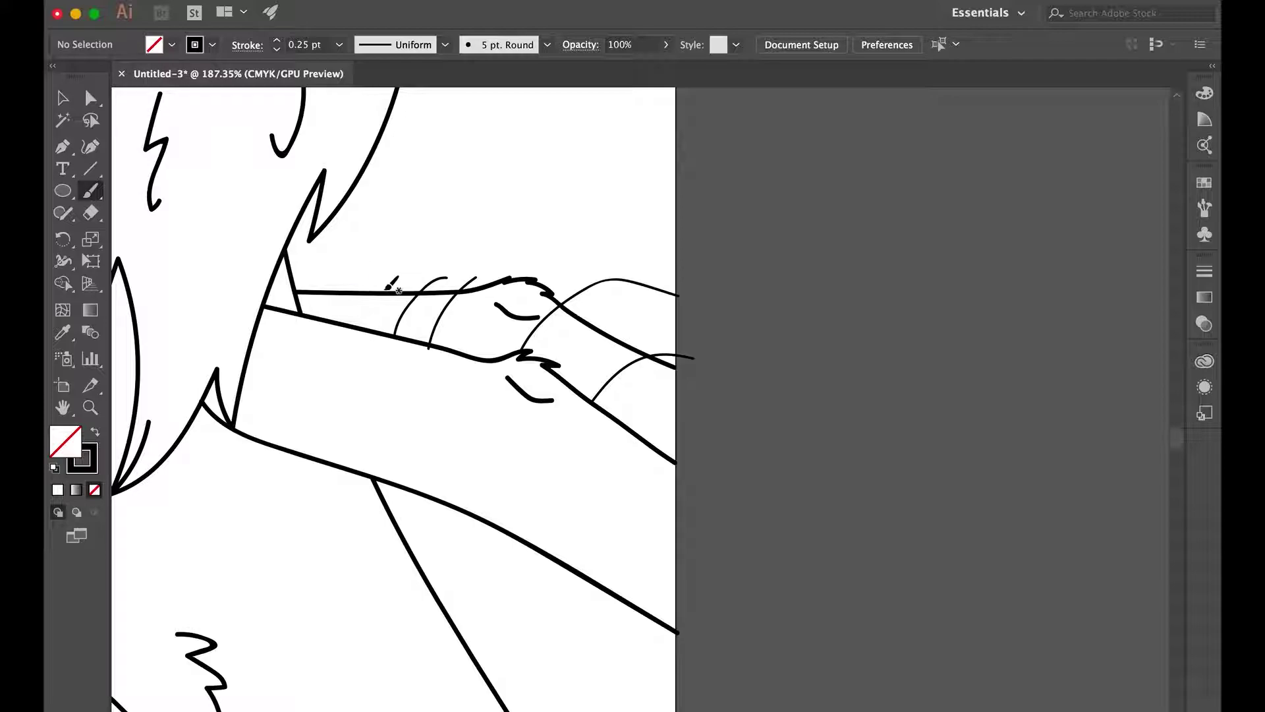
Reshape the two short arcs across the far arm into a rounded tentacle band that closes just above the arm.
super+click(438, 333)
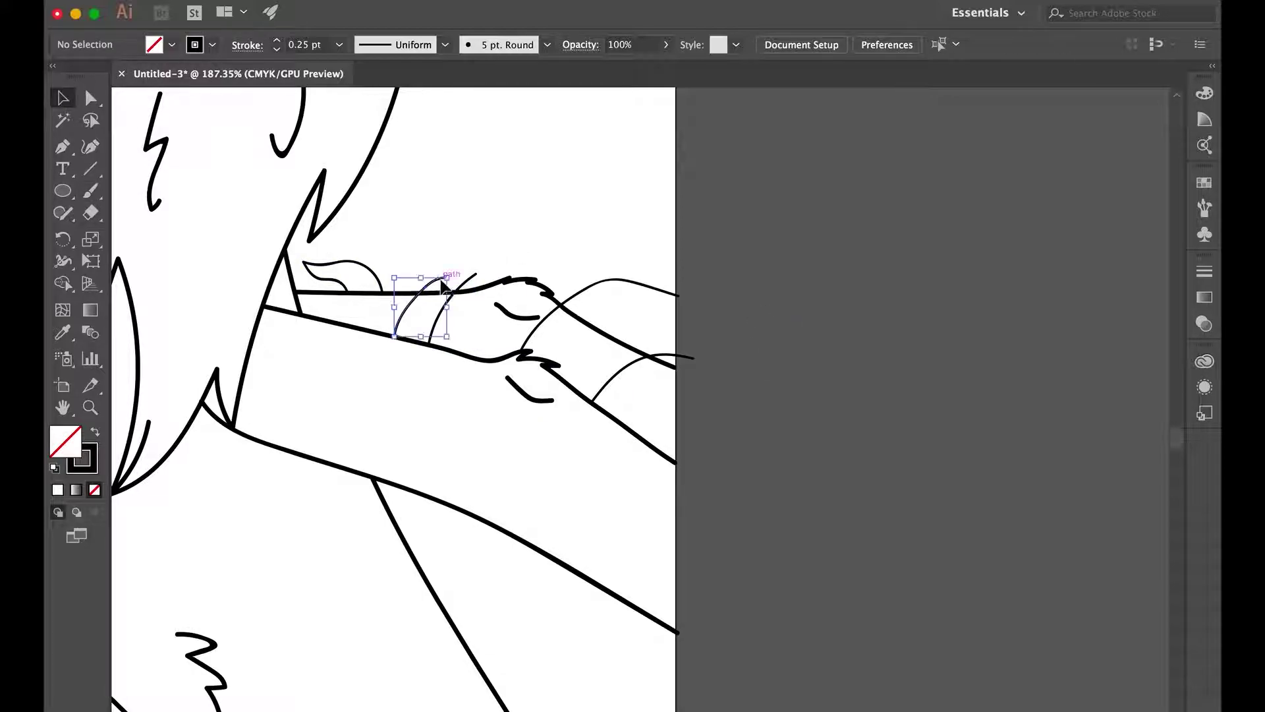
drag(452, 283, 461, 267)
super+click(462, 267)
scroll(514, 270, up, 3)
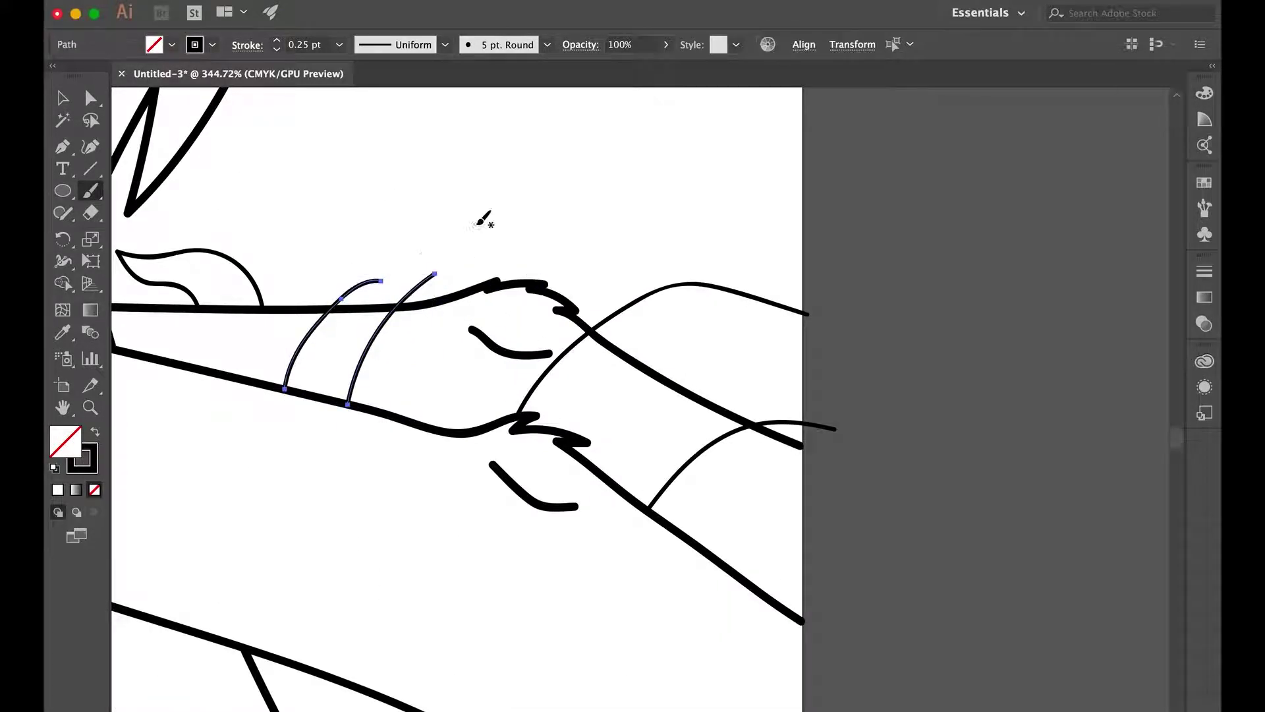
super+click(369, 283)
drag(381, 282, 403, 298)
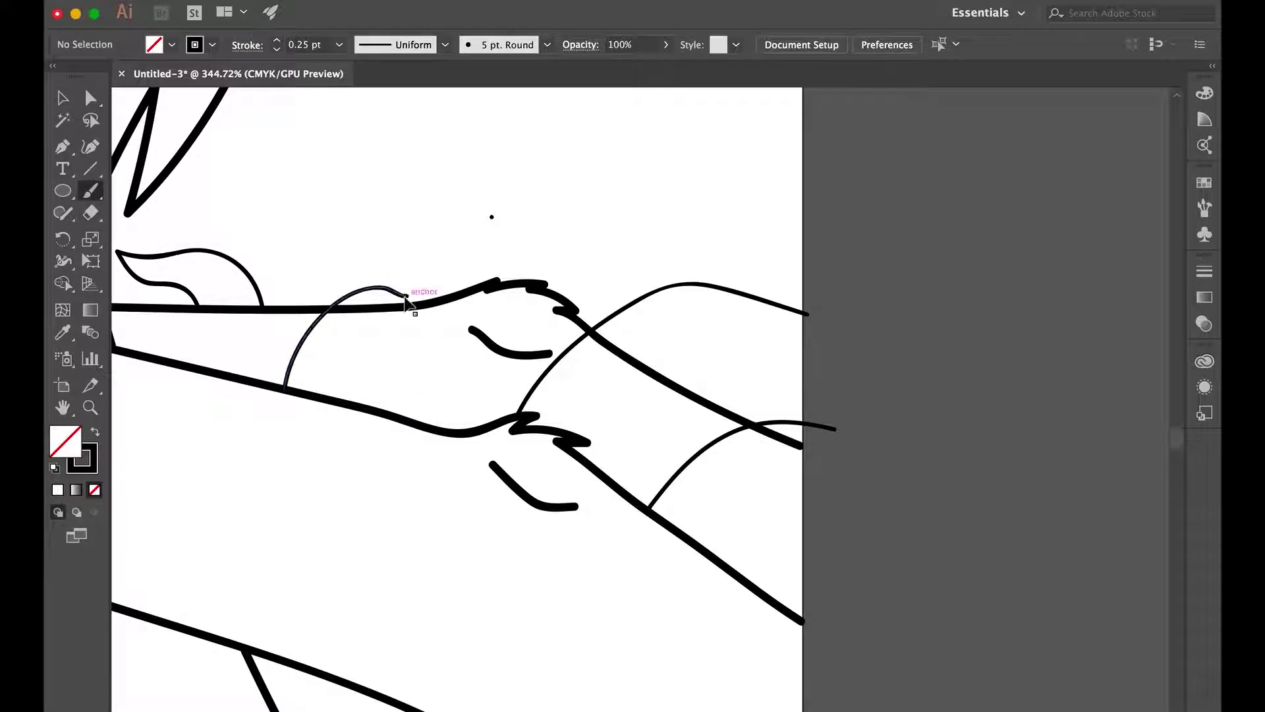
key(v)
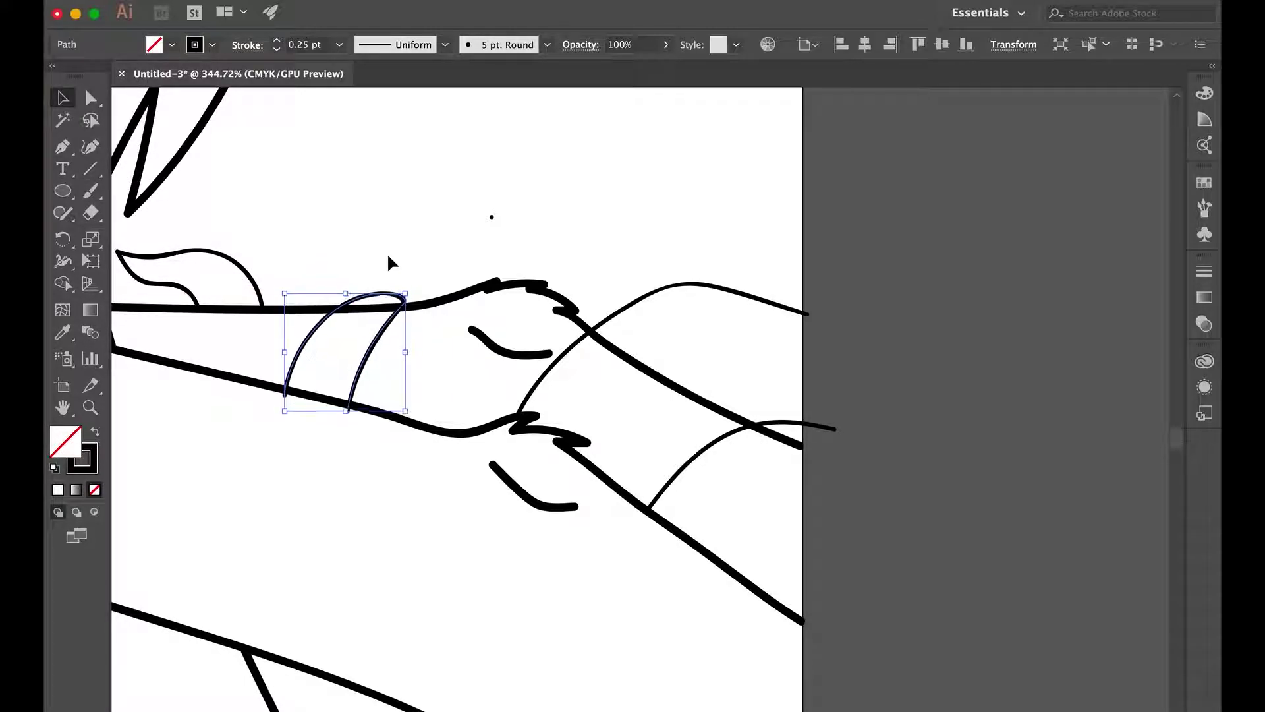
click(480, 183)
Smooth the upper outline of the larger tentacle that crosses the far forearm.
click(761, 301)
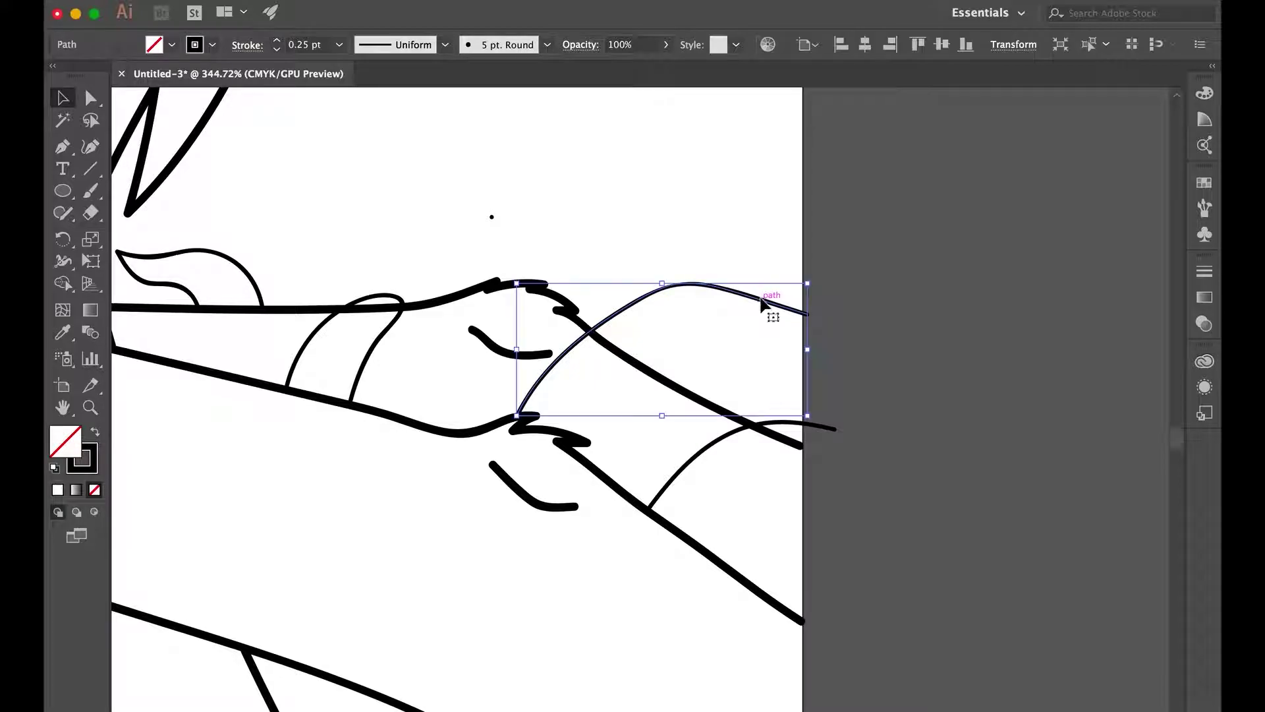
key(b)
key(v)
Remove the stretch of the far arm's upper line inside the tentacle band and fit its cut ends to the band's outline.
click(435, 304)
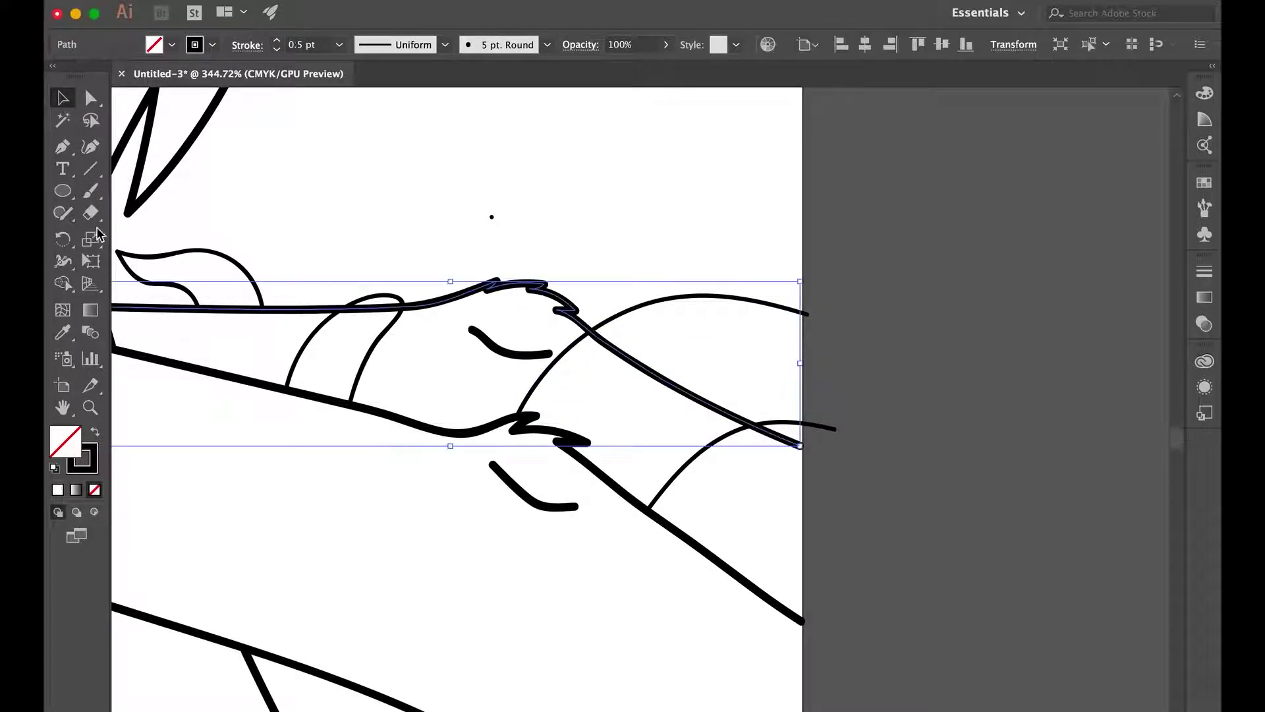
key(a)
click(350, 319)
click(344, 309)
click(405, 307)
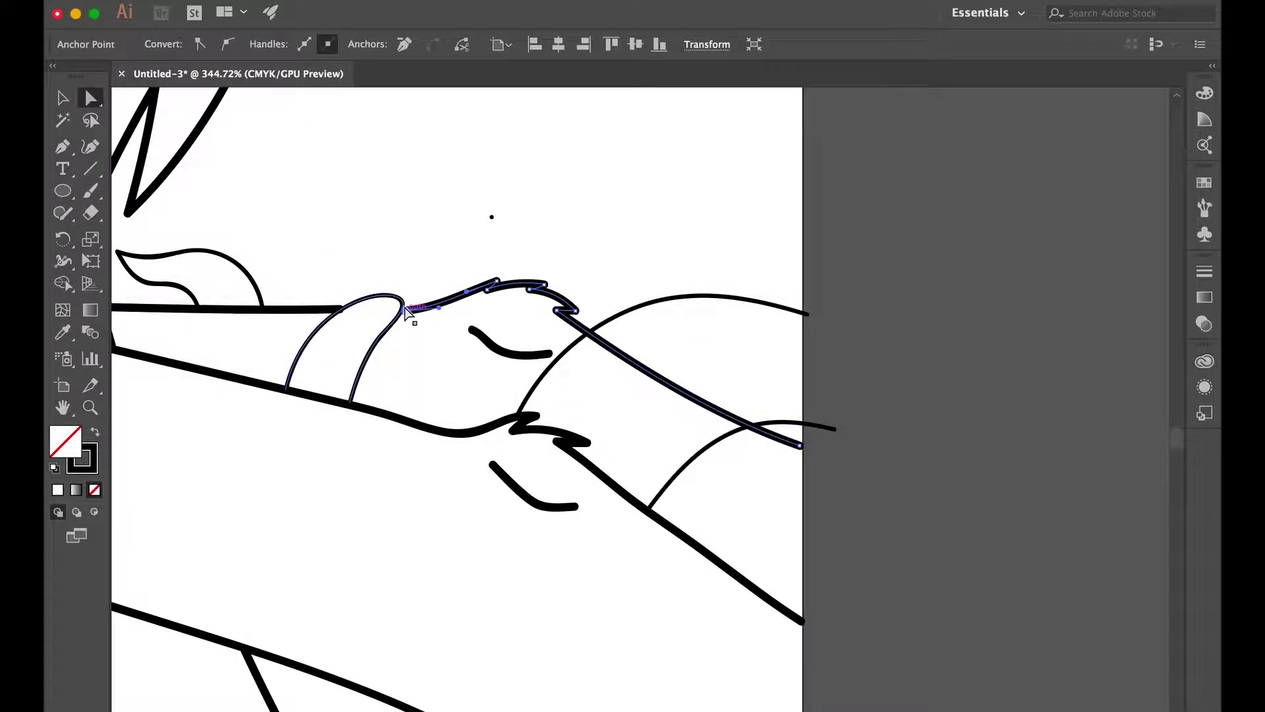
click(345, 317)
Erase the far forearm line inside the larger tentacle and fit the cut end to the tentacle's outline.
click(691, 391)
key(shift+e)
drag(636, 364, 599, 349)
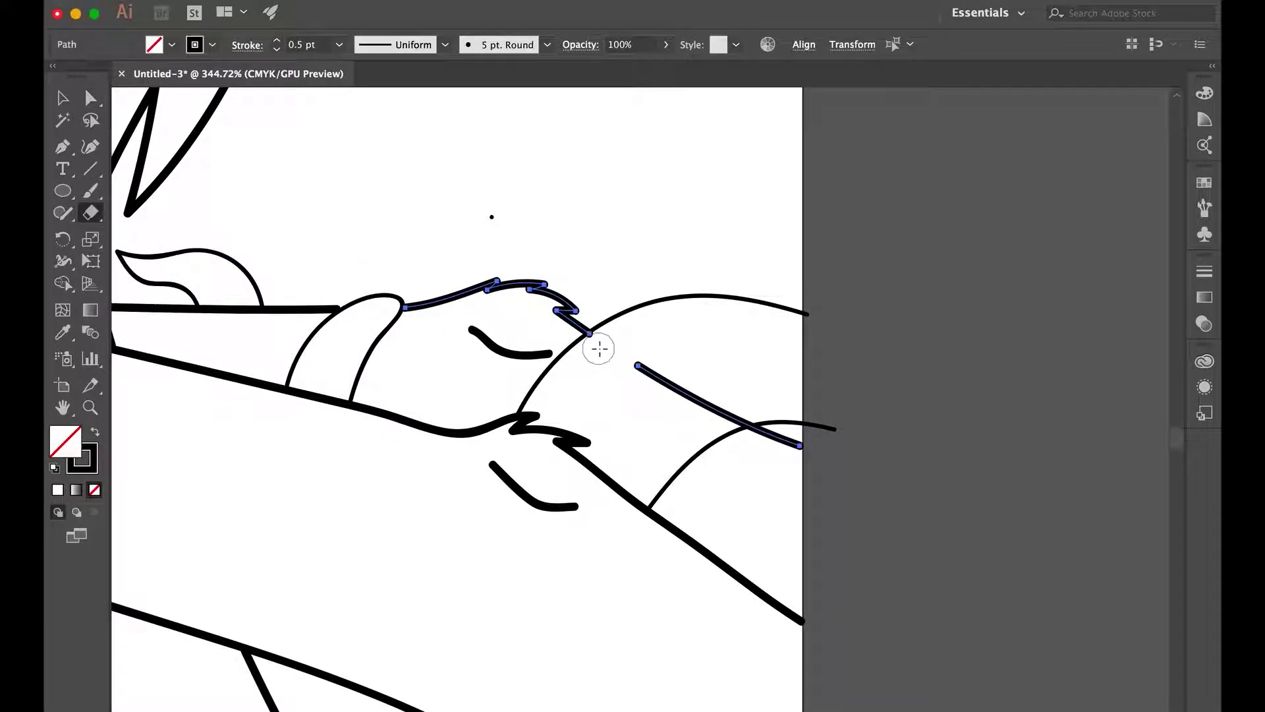
key(a)
click(198, 178)
click(589, 332)
click(635, 276)
Paint a large tentacle with a tapering tip wrapped over the near forearm, using a 0.25 pt stroke.
scroll(665, 231, down, 3)
click(90, 191)
click(547, 45)
click(276, 50)
drag(674, 486, 756, 498)
Erase the near forearm's upper and lower lines where they run inside the large tentacle.
key(shift+e)
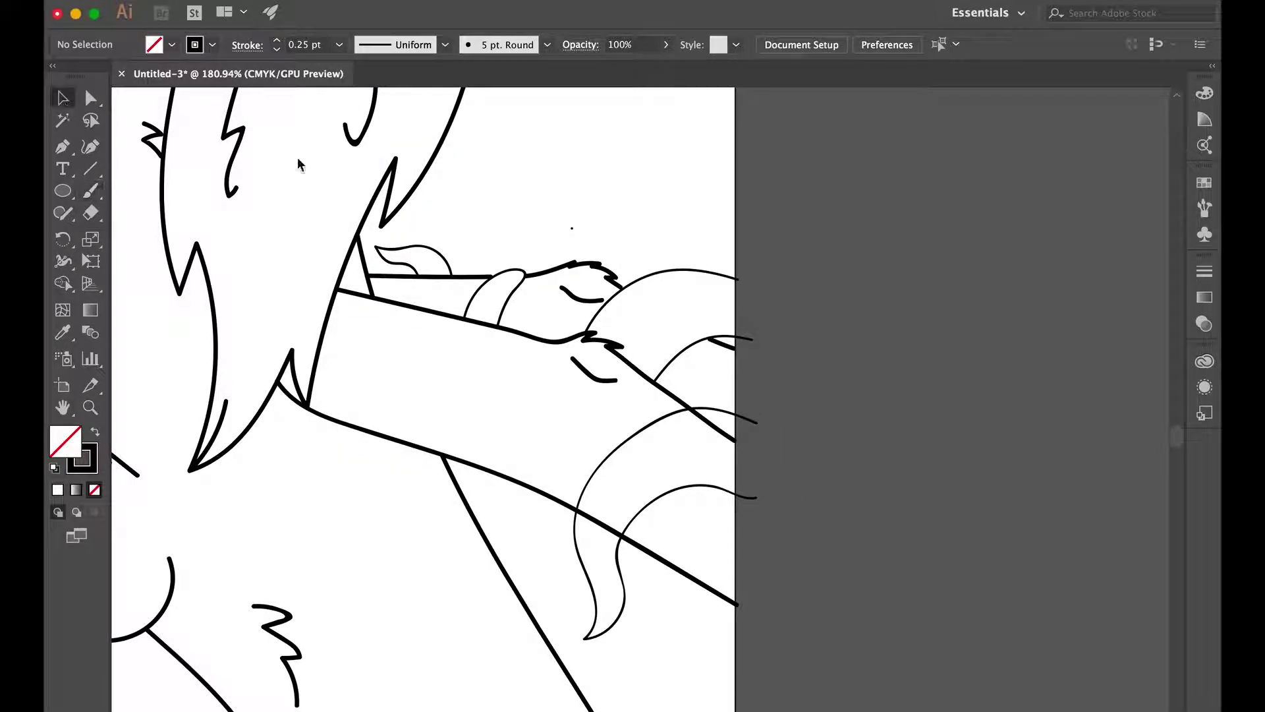
ctrl+click(559, 502)
mouse_move(733, 438)
mouse_down()
mouse_move(691, 424)
mouse_move(609, 520)
mouse_up()
Fit the cut ends of the near arm's lower line to the outlines of the large tentacle.
scroll(609, 521, up, 3)
key(a)
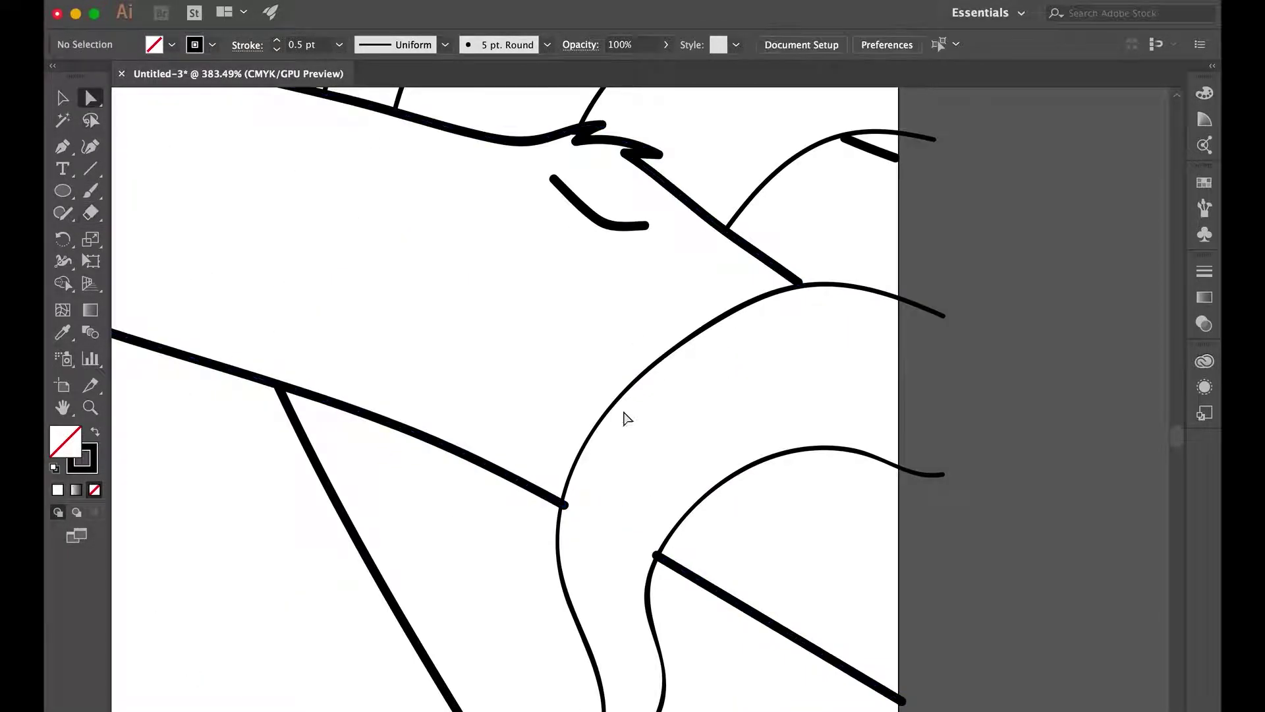
click(564, 502)
click(657, 557)
scroll(659, 560, down, 5)
click(1124, 545)
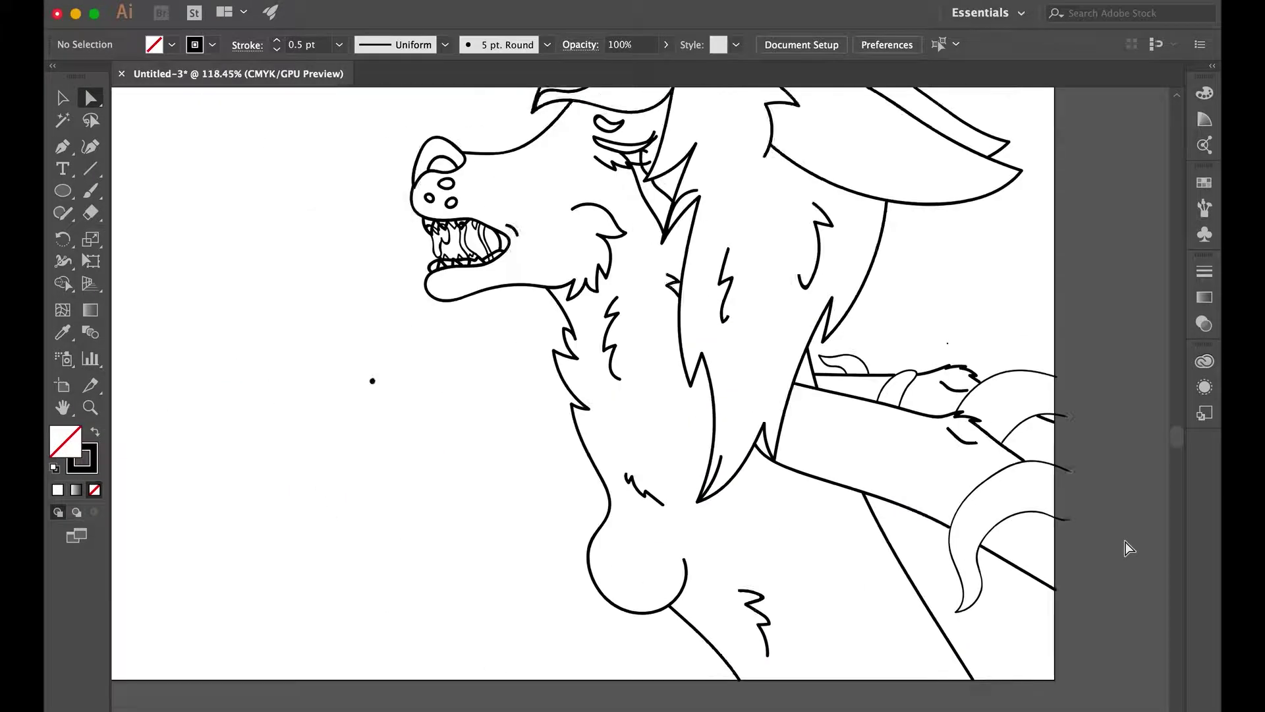
Paint thin tentacles wrapping diagonally around the torso, including one with a curled tip beside the rounded chest.
scroll(638, 614, up, 2)
key(b)
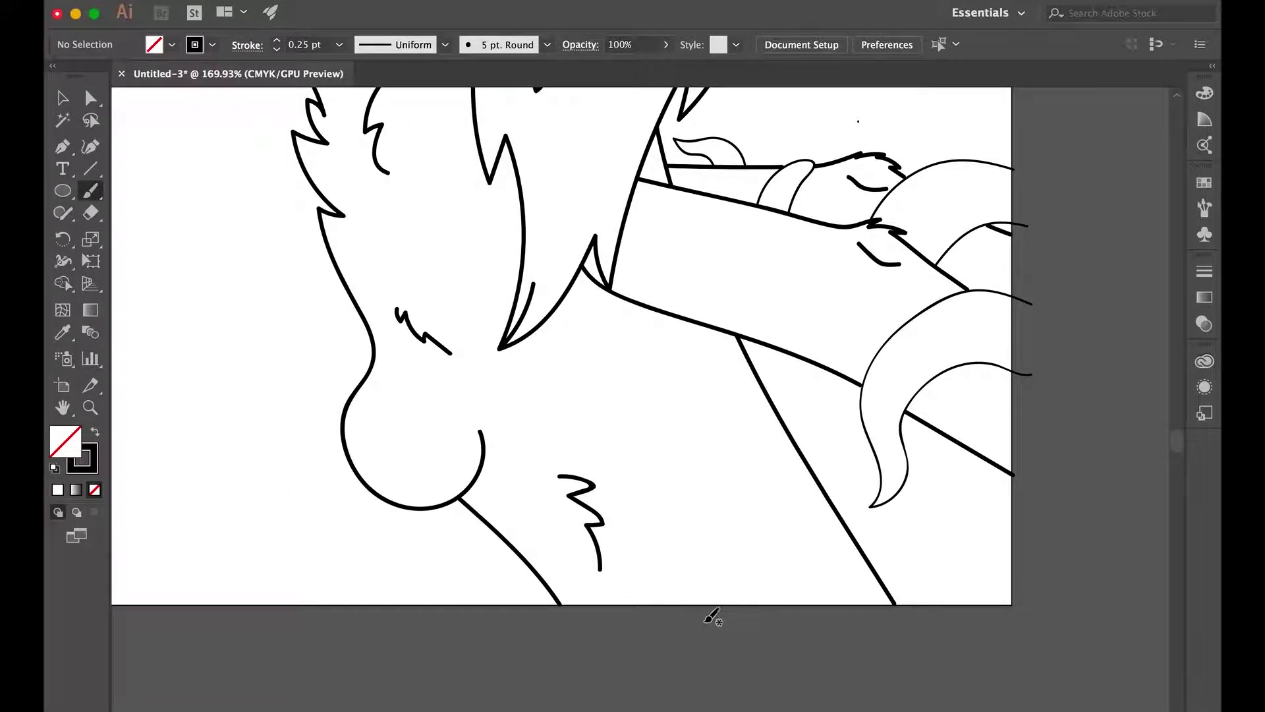
mouse_move(601, 511)
mouse_down()
mouse_move(568, 618)
mouse_move(559, 613)
mouse_up()
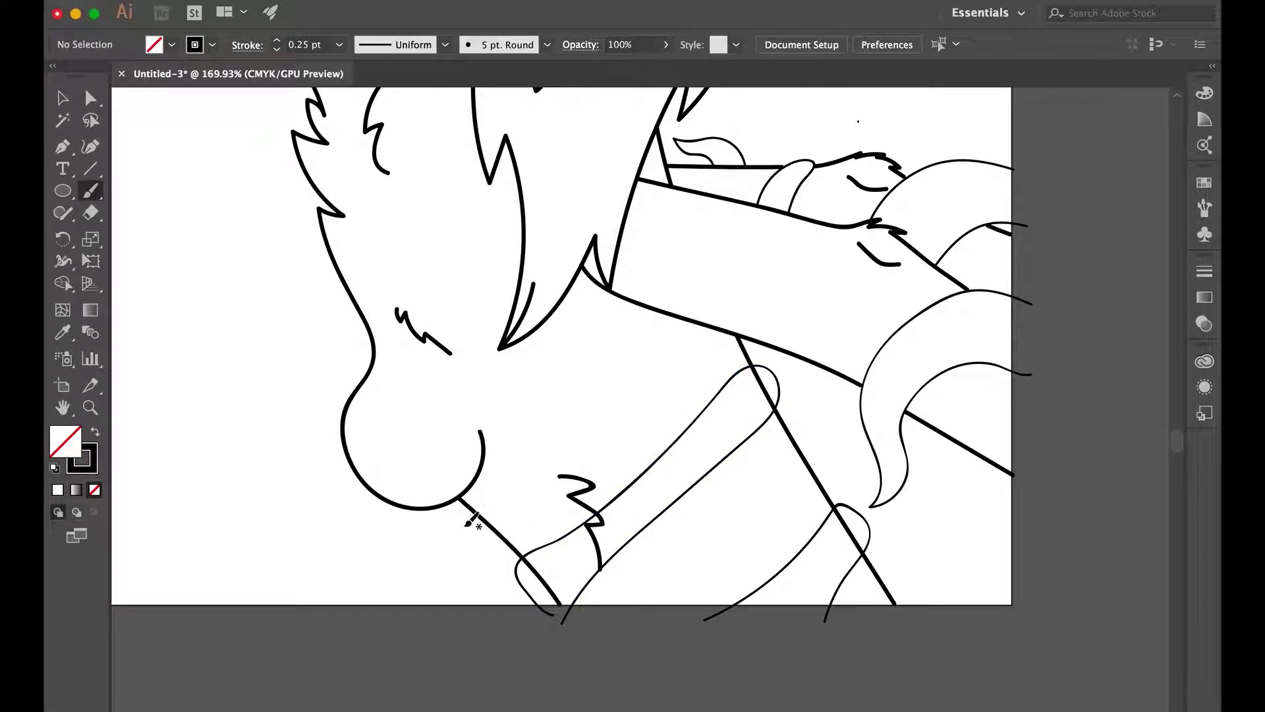
drag(553, 484, 553, 484)
scroll(552, 484, up, 1)
key(v)
click(550, 408)
click(454, 536)
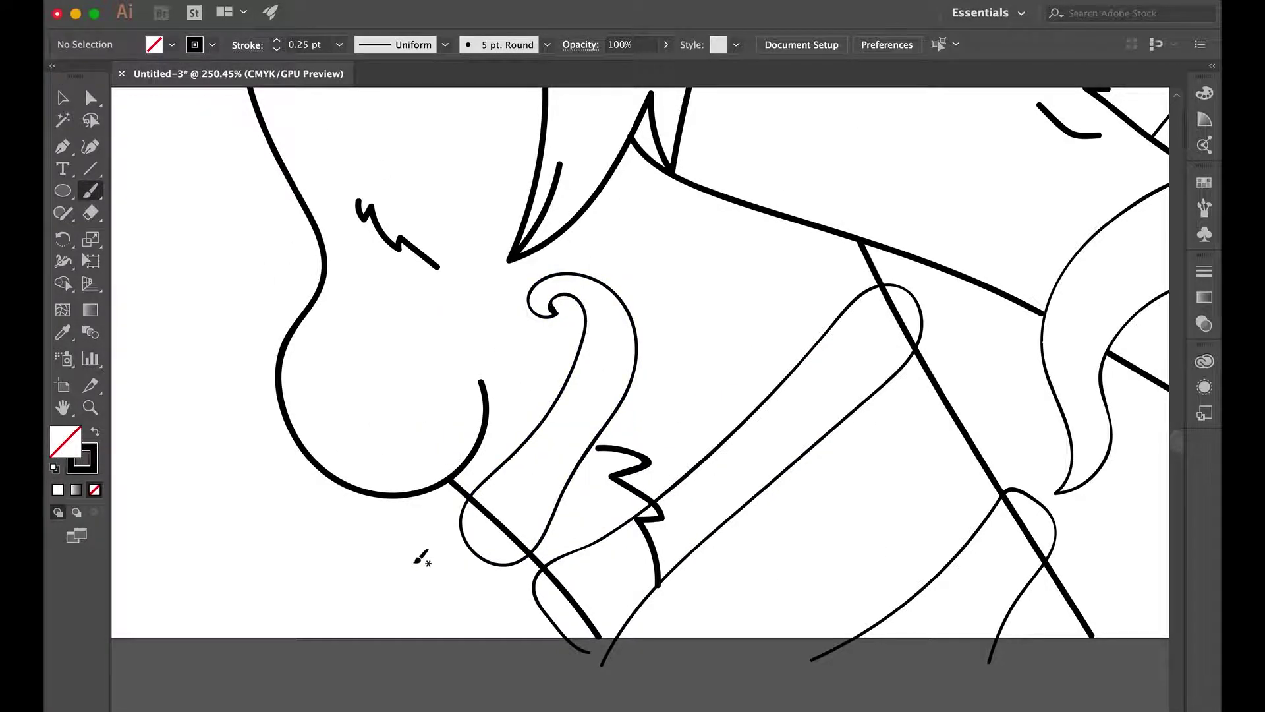
Erase the parts of the torso's front and rear lines and the fur tuft that lie inside the tentacles.
drag(852, 479, 461, 580)
click(90, 212)
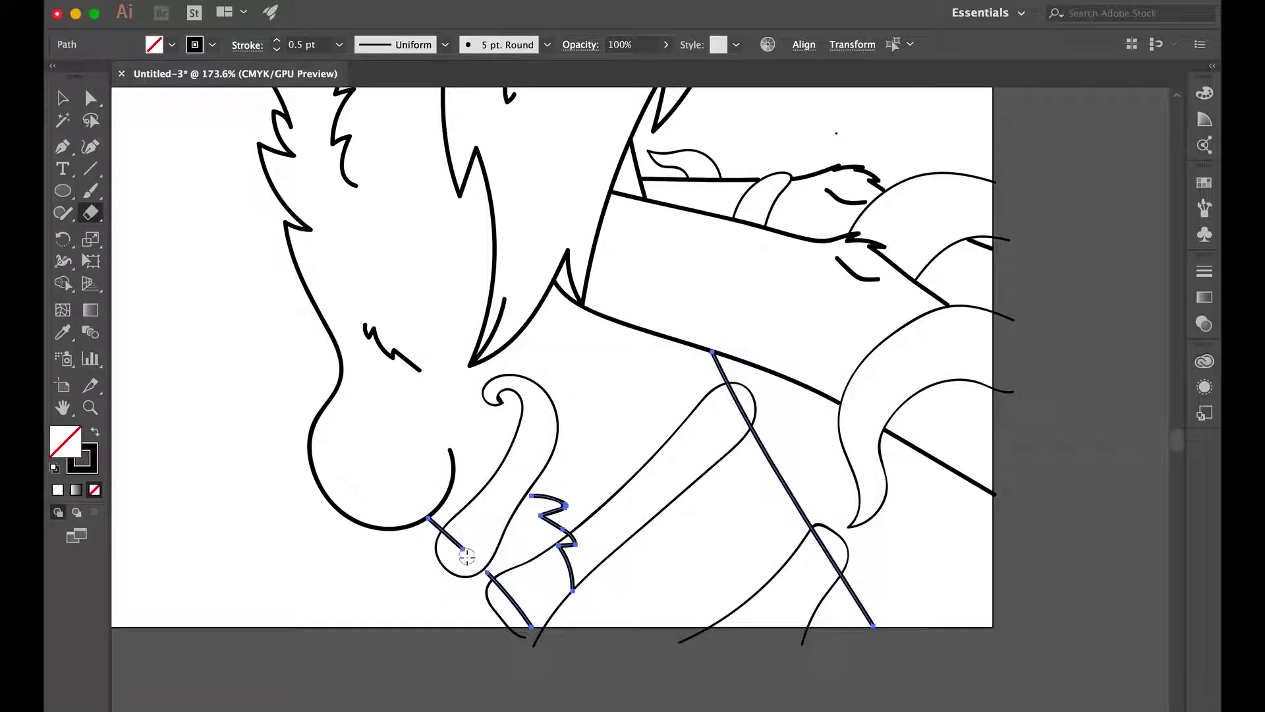
drag(740, 409, 846, 583)
Fit the cut ends of the torso's front line to the outlines of the two lower tentacles.
key(a)
click(271, 517)
scroll(359, 595, up, 5)
click(539, 442)
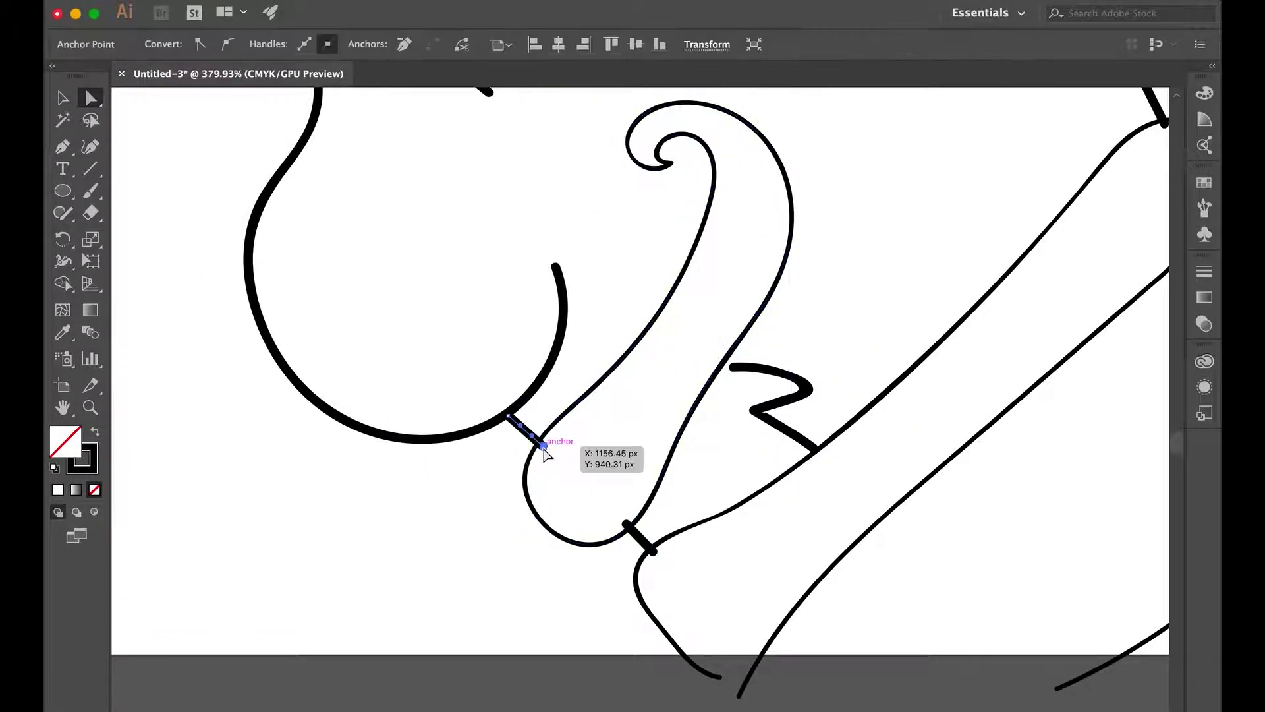
click(580, 593)
click(652, 550)
click(659, 565)
Fit the cut ends of the torso's rear line to the rounded bends of the diagonal tentacles.
scroll(790, 494, right, 10)
click(898, 425)
scroll(824, 329, up, 3)
click(757, 200)
click(796, 290)
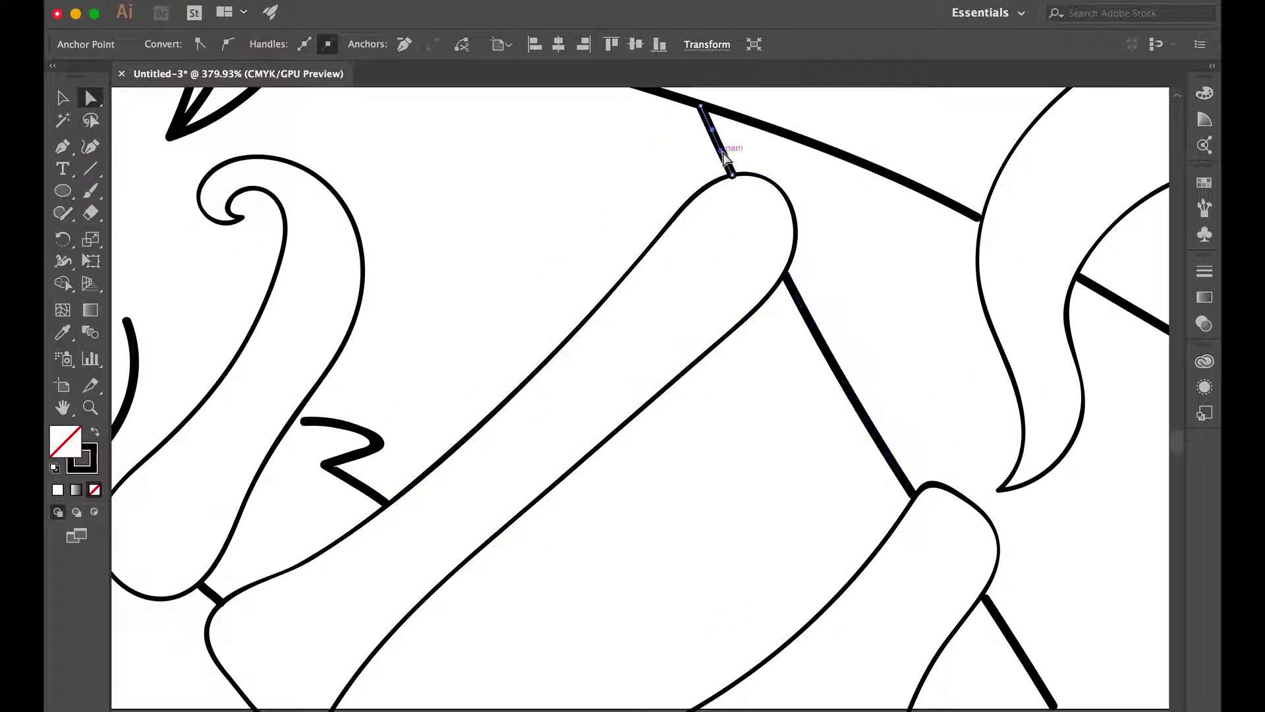
click(824, 188)
Paint two curling background tentacles entering from the right canvas edge and one rising in front of the chest.
scroll(652, 672, down, 8)
key(b)
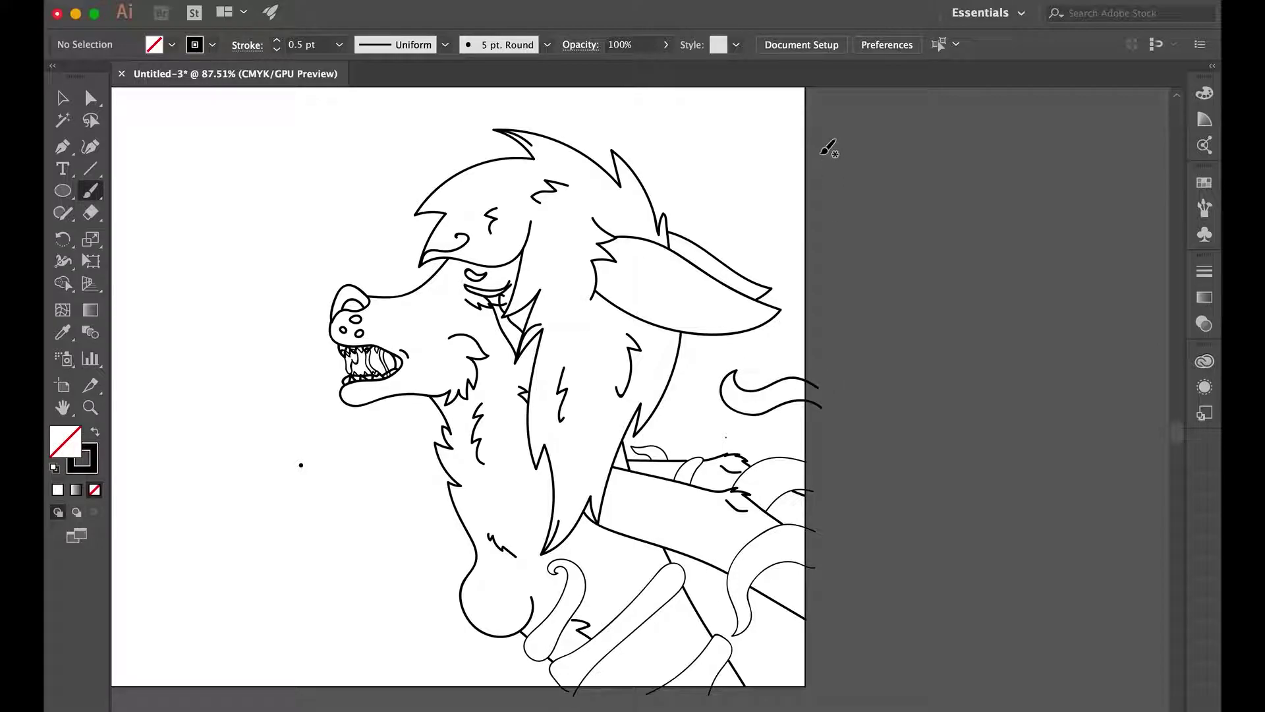
scroll(464, 585, down, 3)
scroll(465, 585, left, 2)
scroll(513, 606, up, 3)
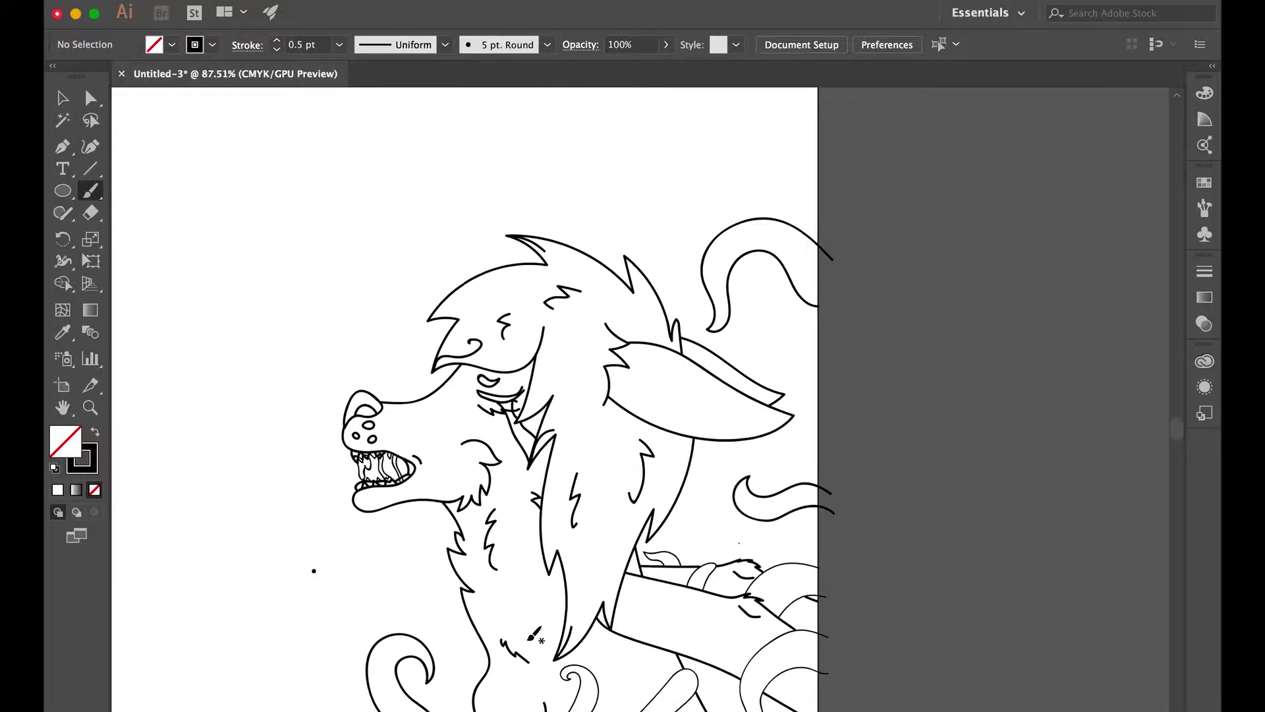
scroll(520, 619, left, 1)
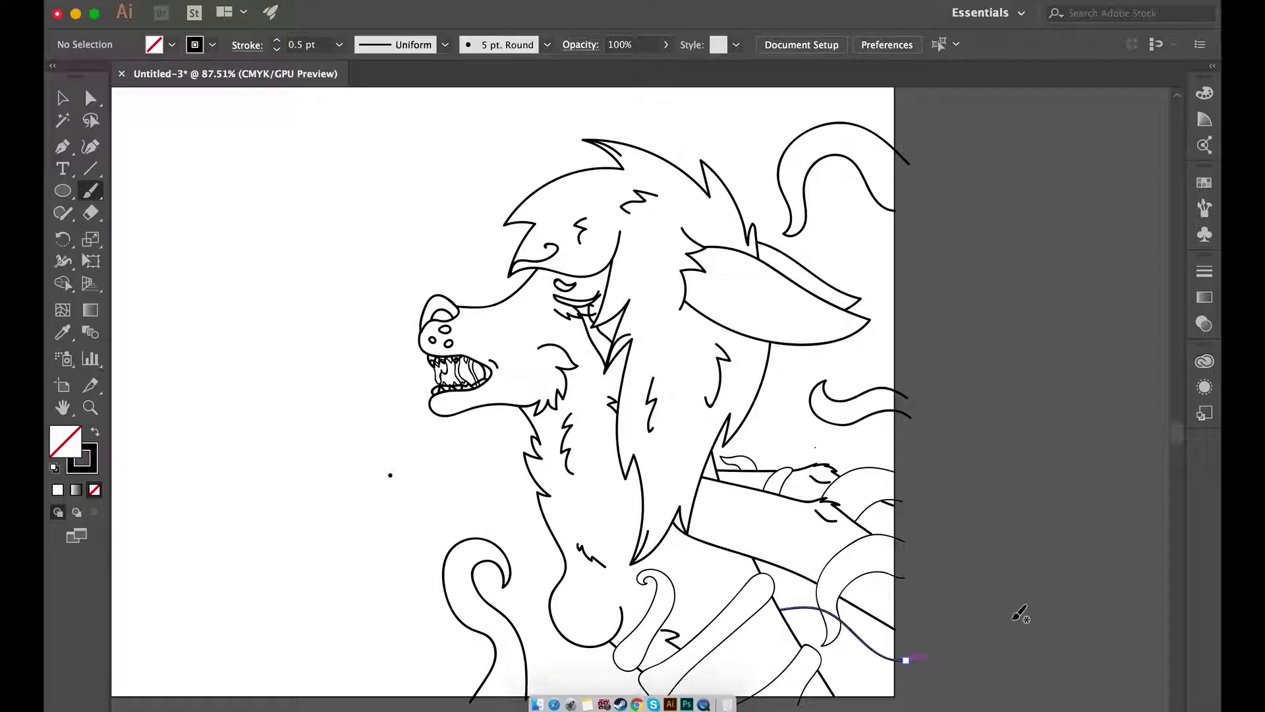
Erase the parts of the curved tentacle line behind the torso that cross the lower arm and its wrapping tentacle.
scroll(777, 558, down, 2)
scroll(778, 557, right, 2)
super+click(782, 558)
key(shift+e)
scroll(777, 557, up, 4)
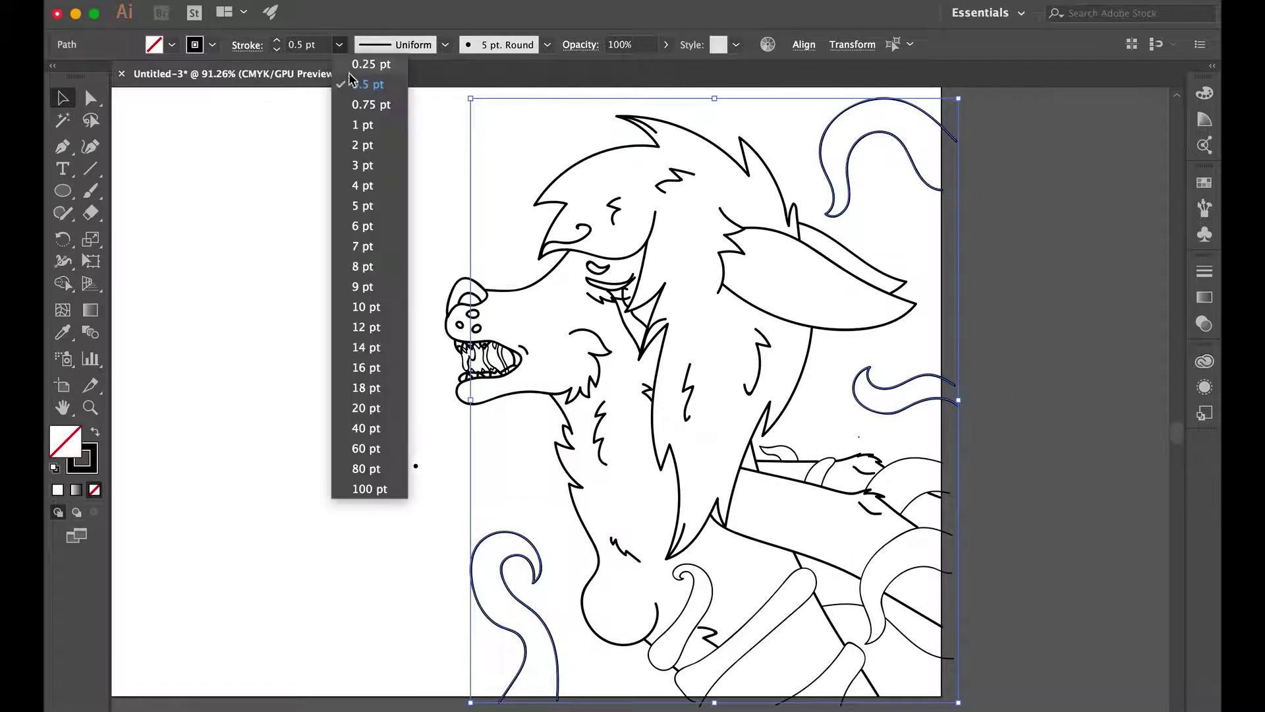
Paint a wavy, pointed tentacle with a 0.5 pt stroke reaching forward from the throat below the lower jaw.
click(396, 362)
key(b)
mouse_move(561, 409)
mouse_down()
mouse_move(520, 422)
mouse_move(564, 414)
mouse_up()
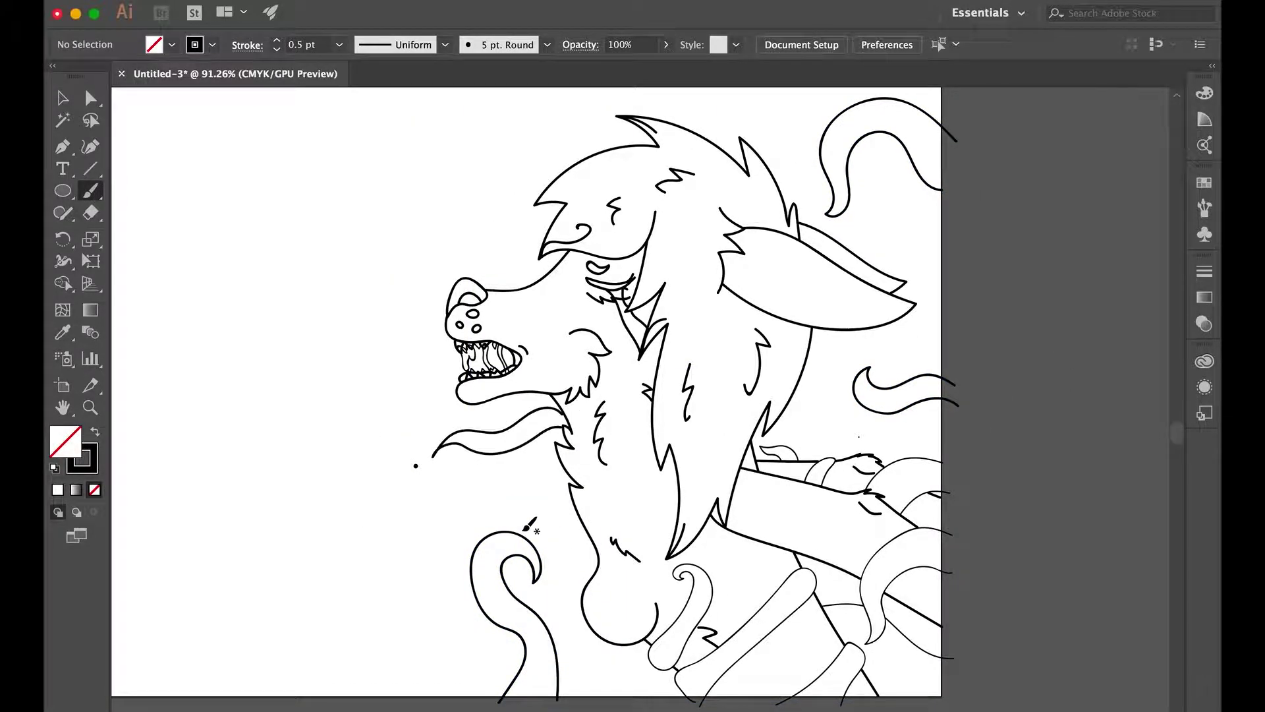
Fit the ends of the throat tentacle's outlines to the neck fur and clean up its pointed tip.
scroll(514, 435, up, 3)
key(a)
click(574, 469)
click(615, 408)
click(567, 501)
key(v)
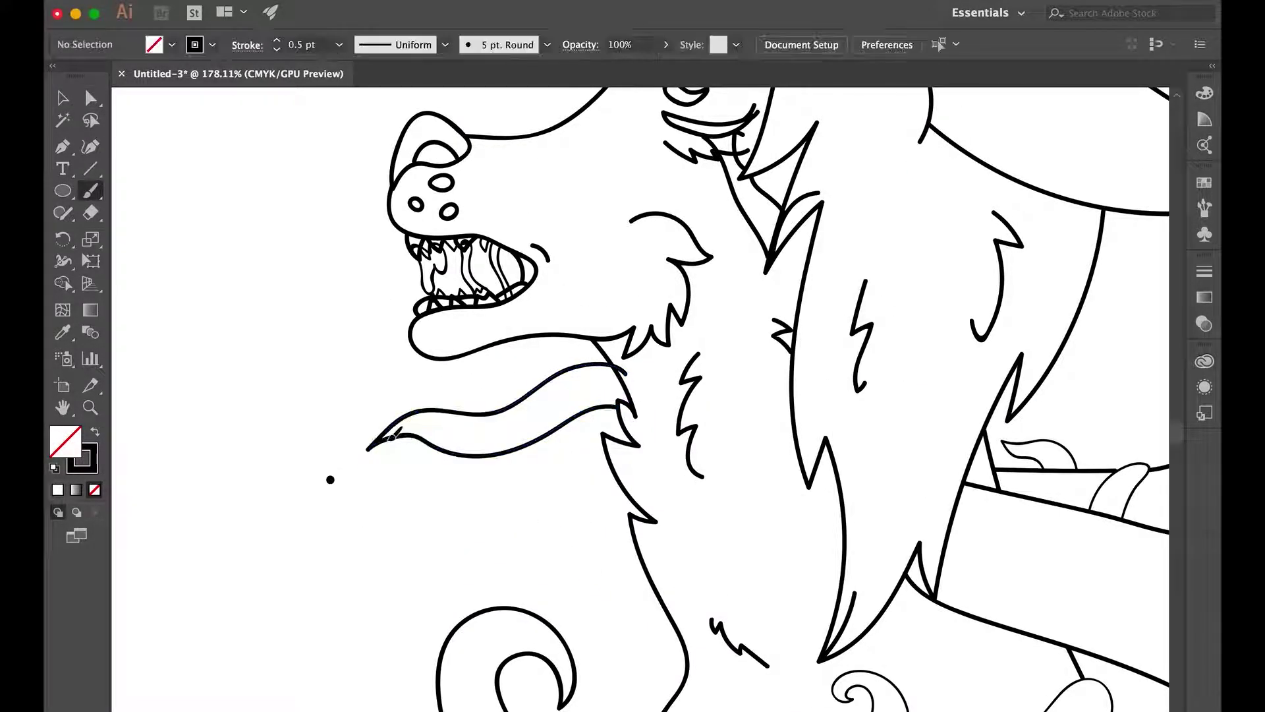
click(493, 413)
click(349, 259)
Paint a pointed tentacle rising from the forehead hair and another emerging behind the ears toward the right canvas edge.
scroll(349, 259, down, 3)
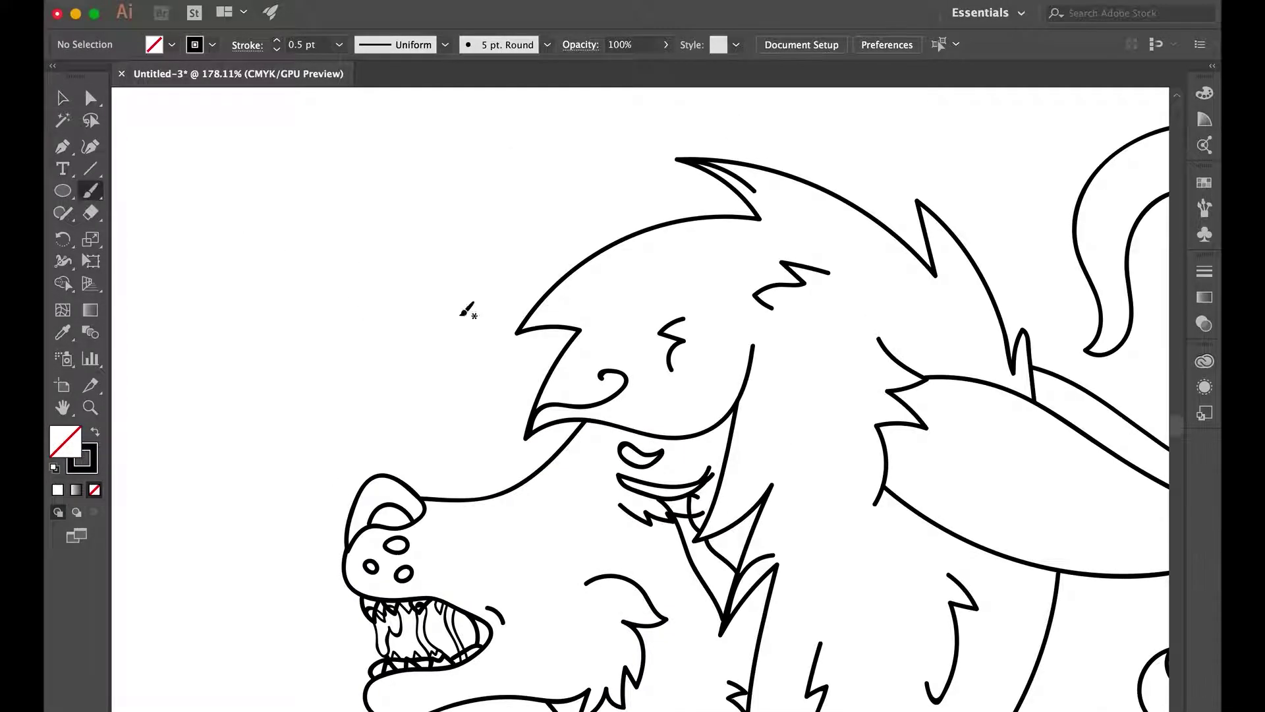
scroll(327, 315, down, 2)
key(b)
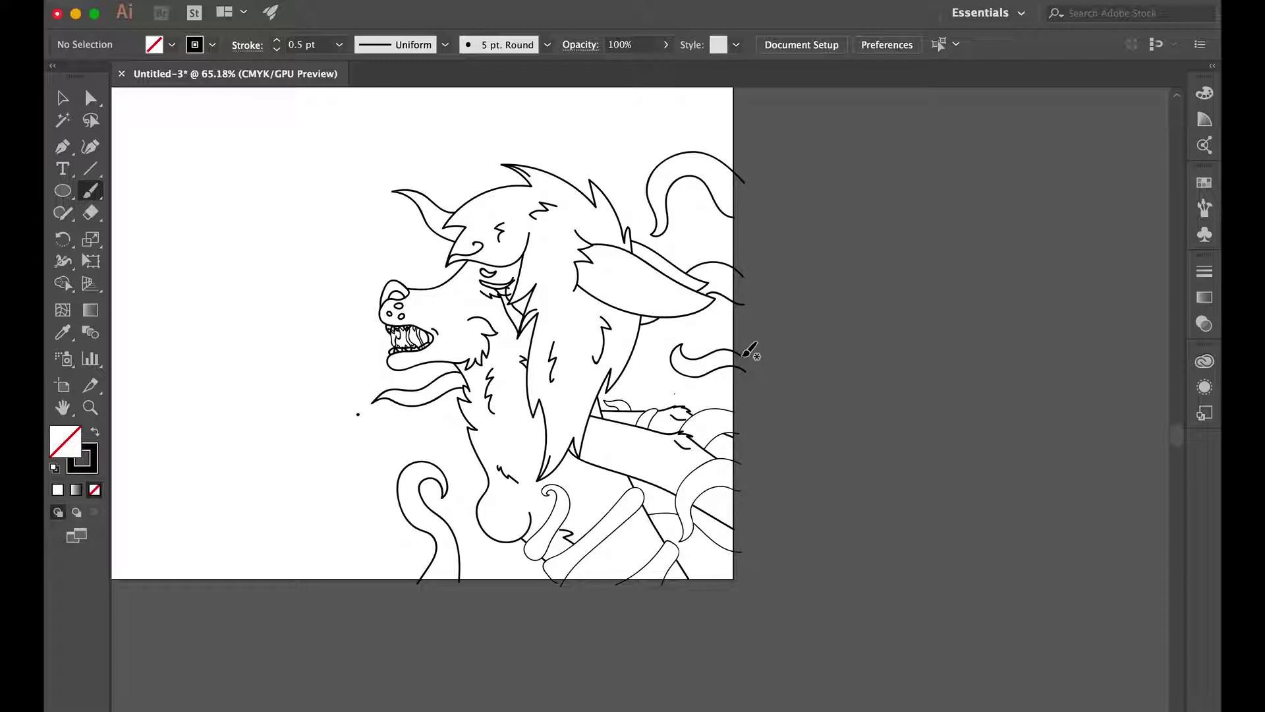
scroll(748, 330, up, 2)
scroll(747, 310, down, 1)
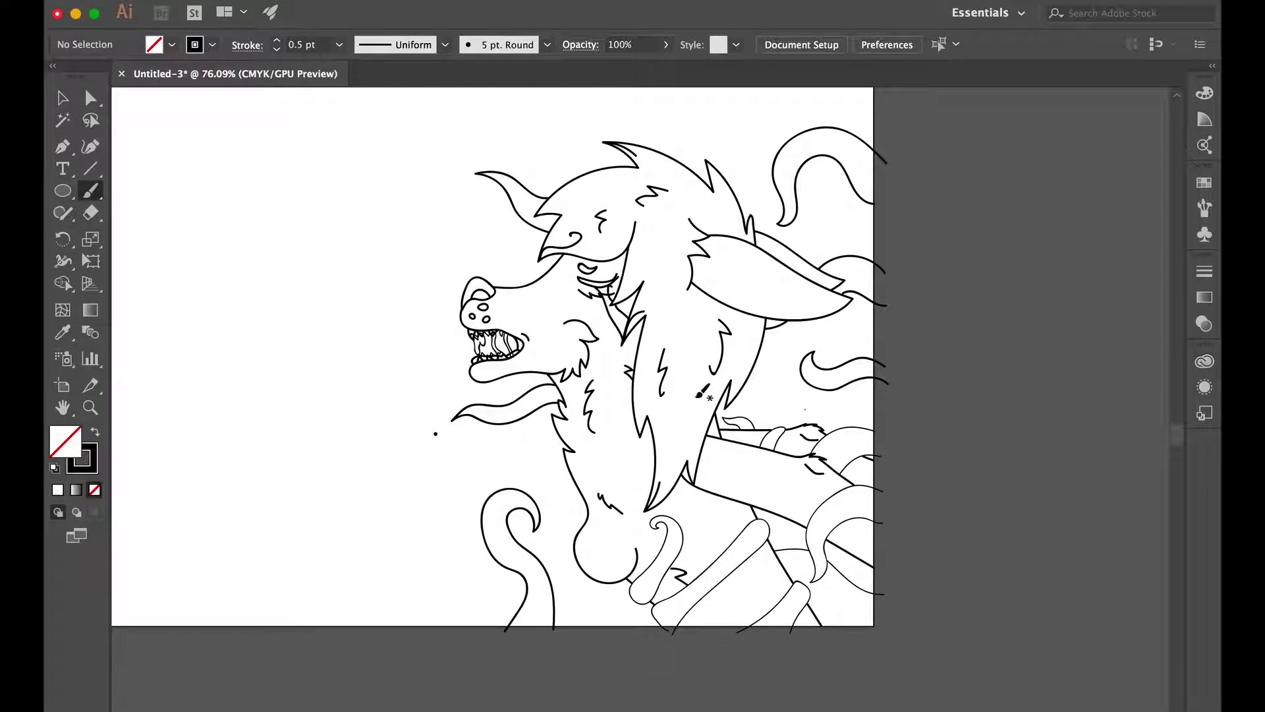
Export the artwork as Untitled-3.png at 72 ppi, type-optimized anti-aliasing and transparent background, and switch to Adobe Photoshop.
scroll(616, 402, up, 1)
click(429, 313)
click(781, 323)
click(748, 547)
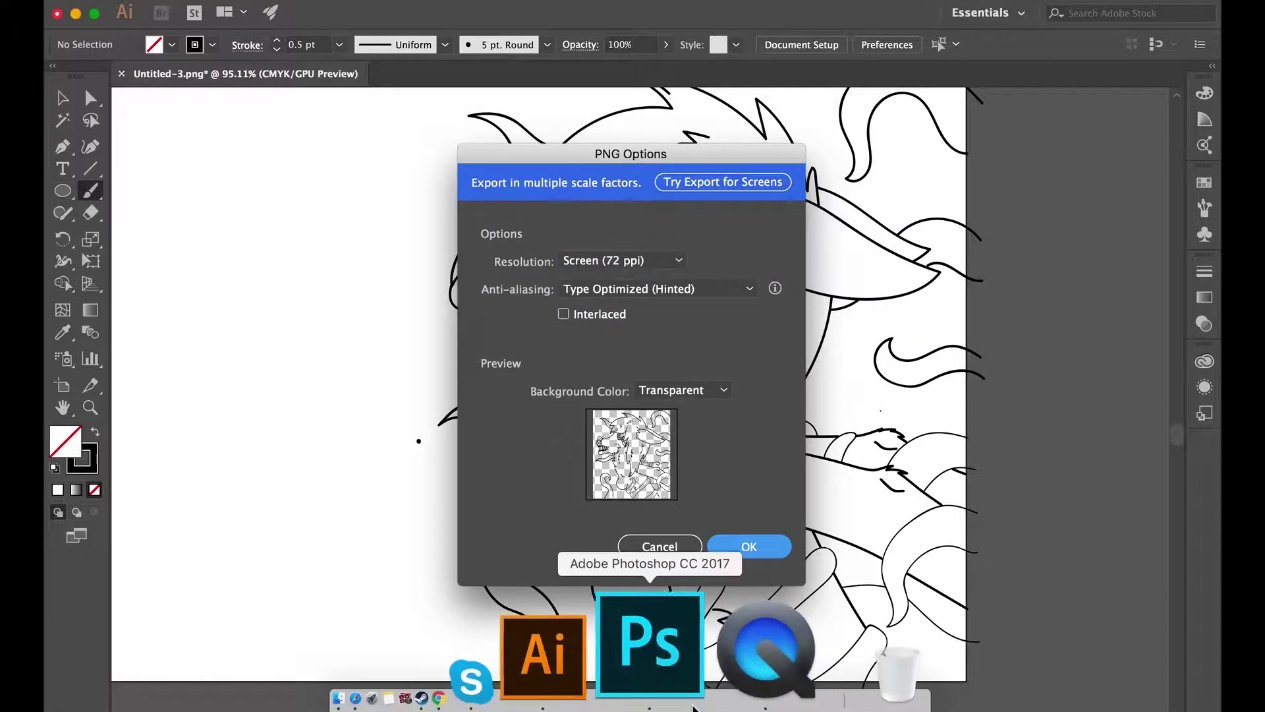
click(650, 662)
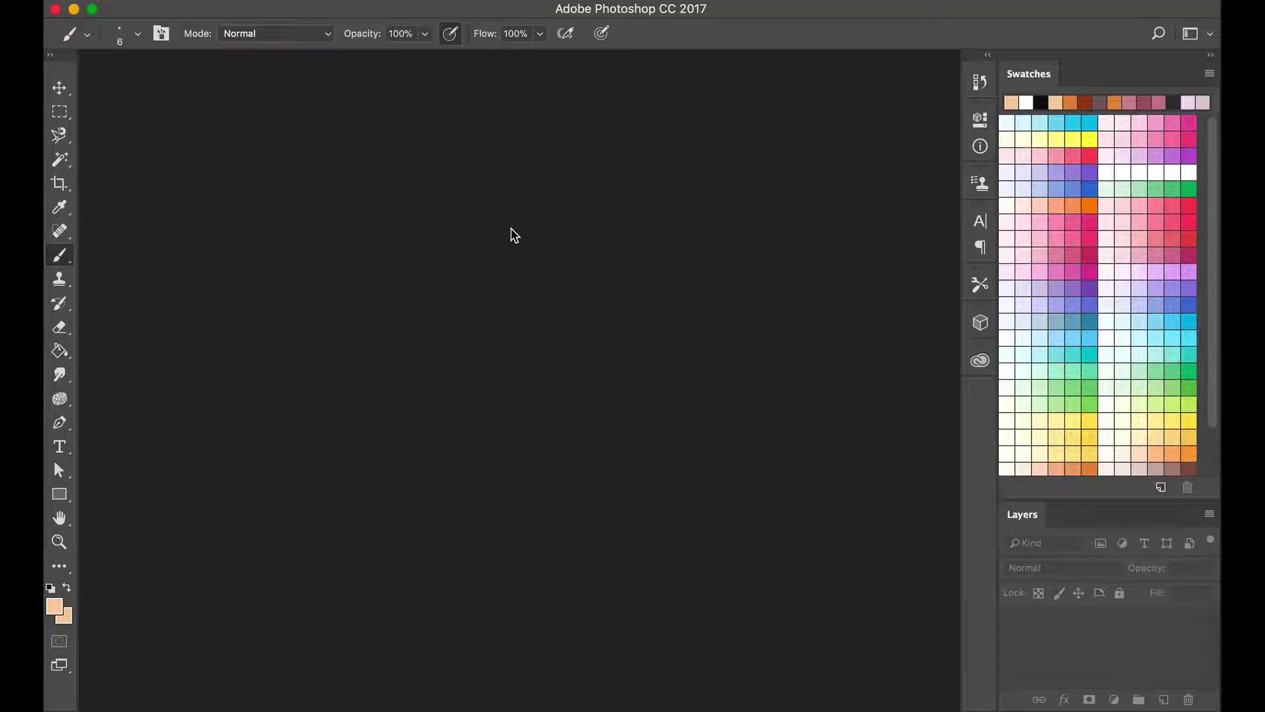
Open Untitled-3.png from the Desktop in Photoshop and quit Adobe Illustrator.
key(super+o)
click(919, 477)
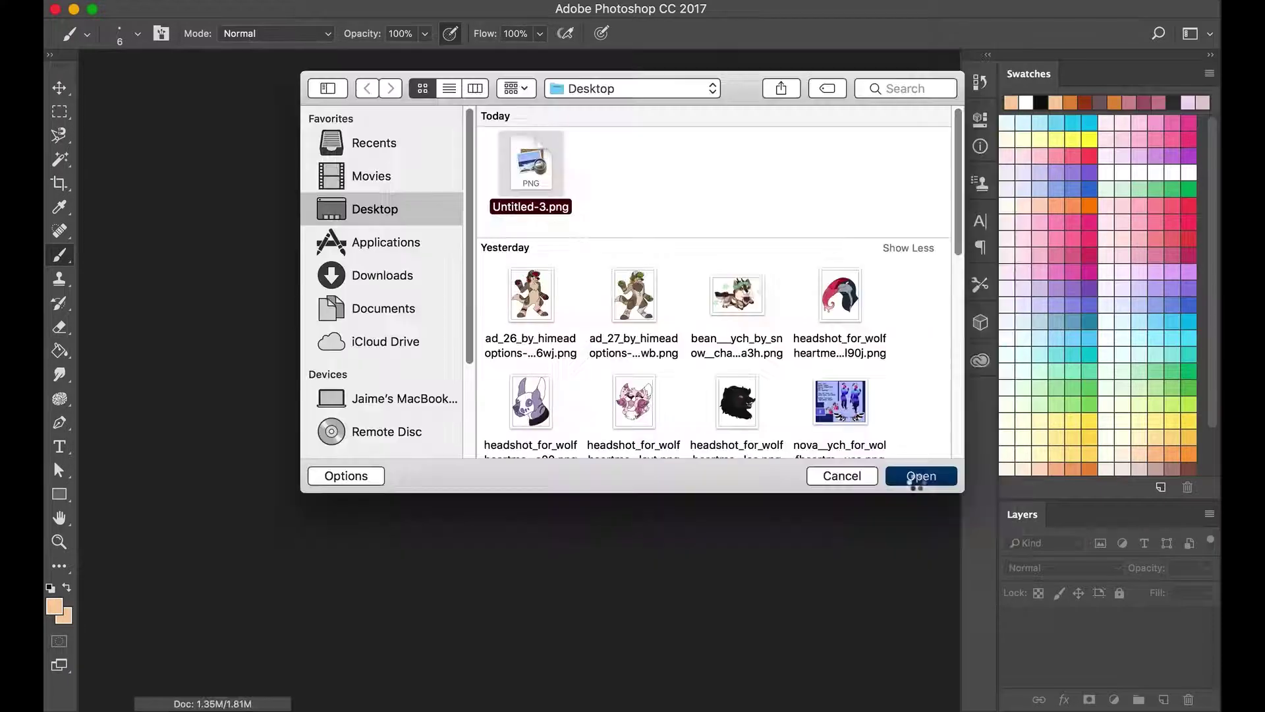
click(659, 685)
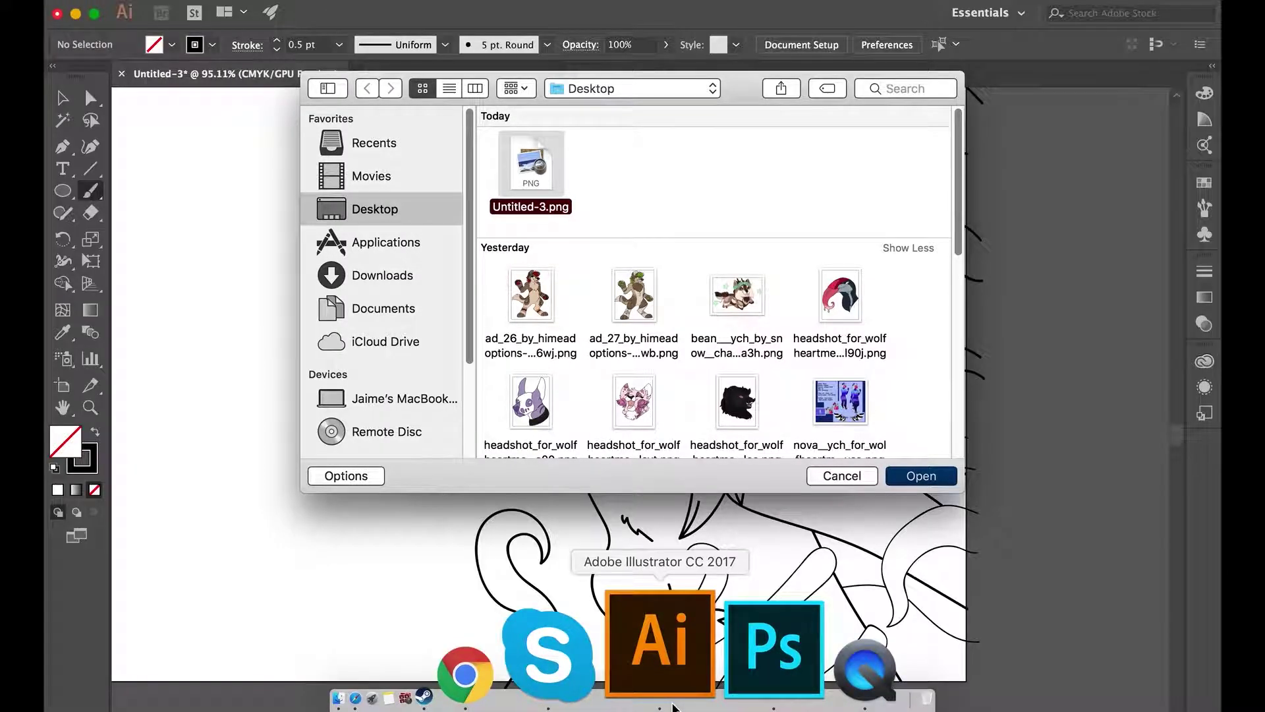
key(super+q)
click(640, 434)
Extend the tentacle lines that stop short of the lower canvas edge with a black 3 px brush.
key(e)
key(super+plus)
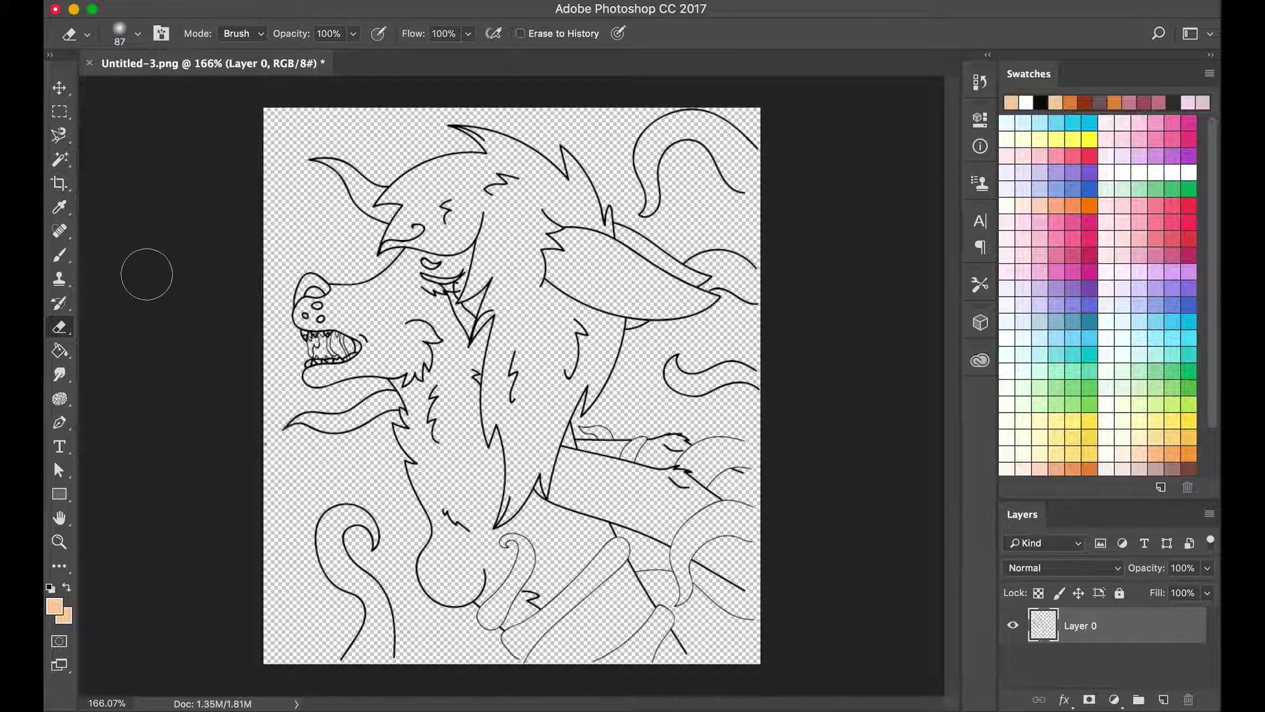
key(super+plus)
key(b)
click(138, 38)
text(3)
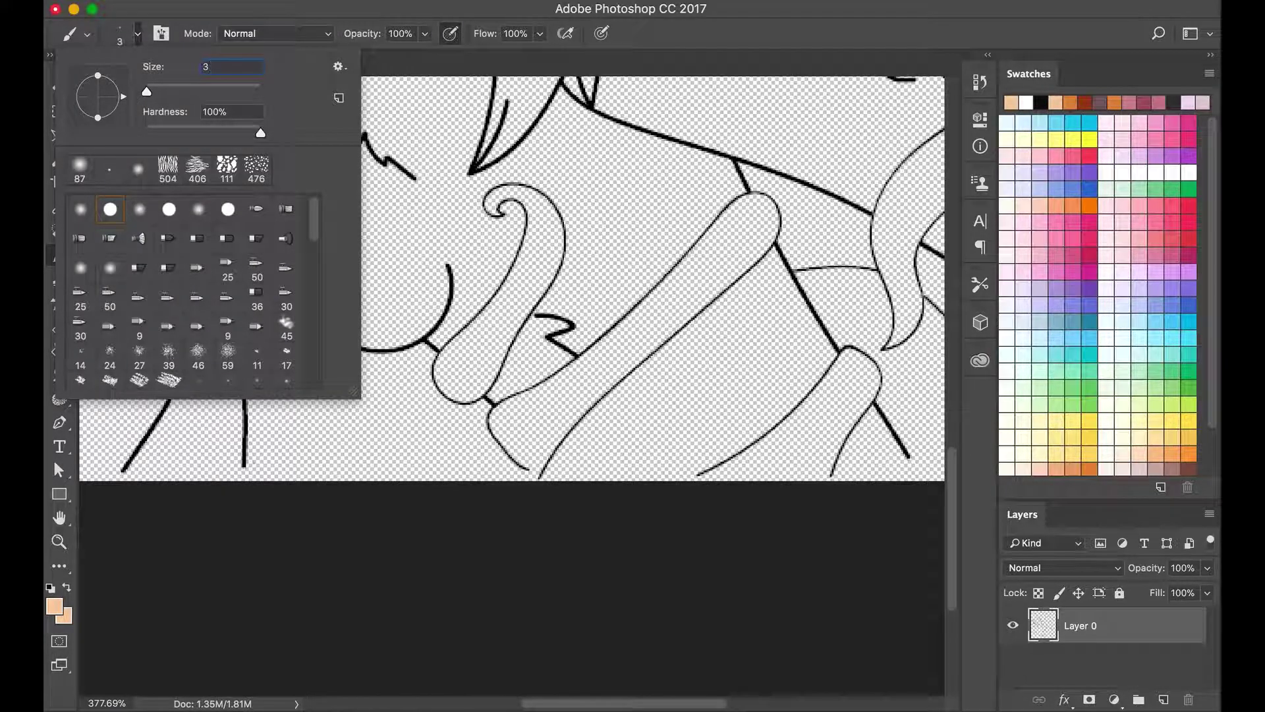
key(Return)
alt+click(117, 478)
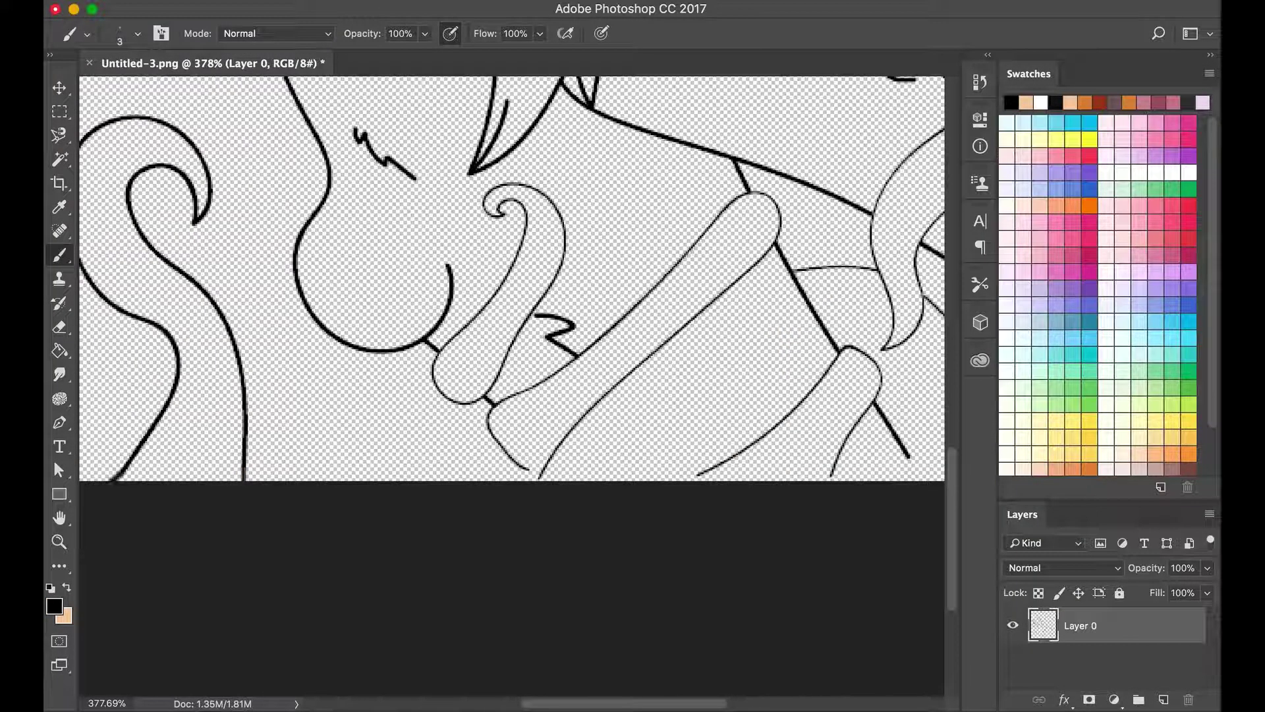
scroll(512, 277, right, 5)
scroll(512, 277, up, 3)
scroll(776, 584, down, 10)
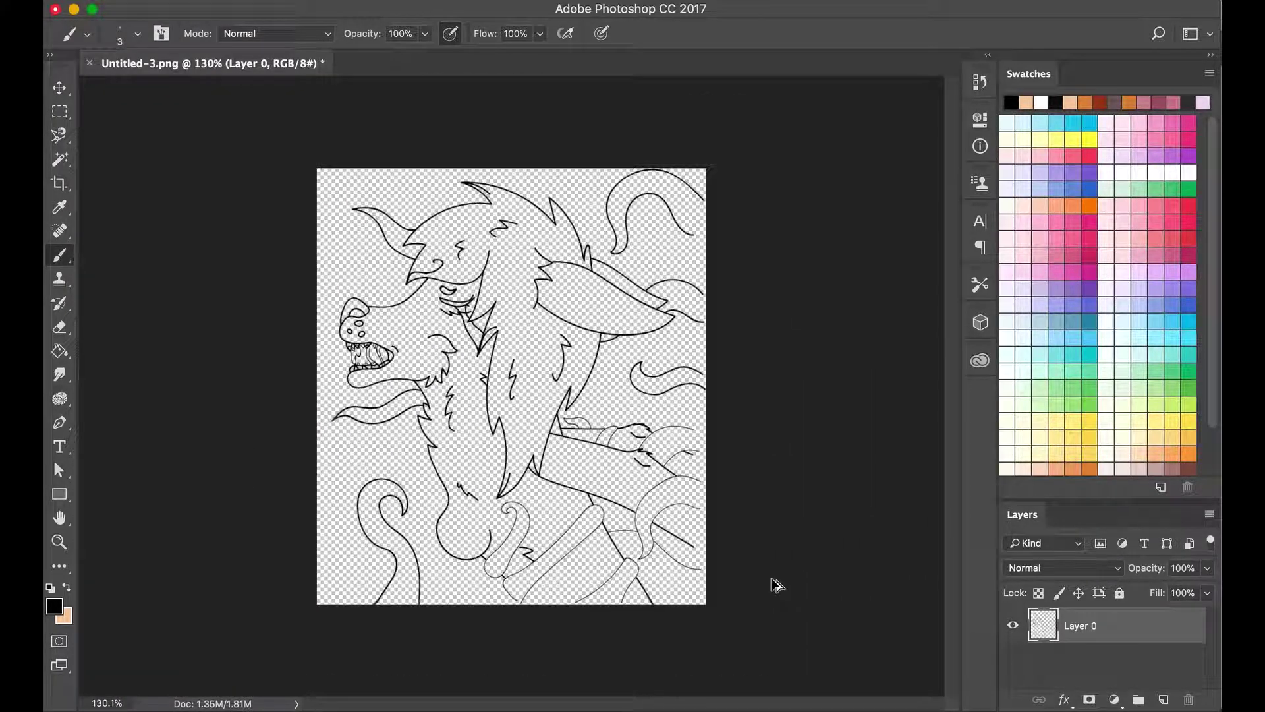
Crop the canvas's right side to about 8.7 in wide and touch up the line ends at the canvas edges.
click(980, 81)
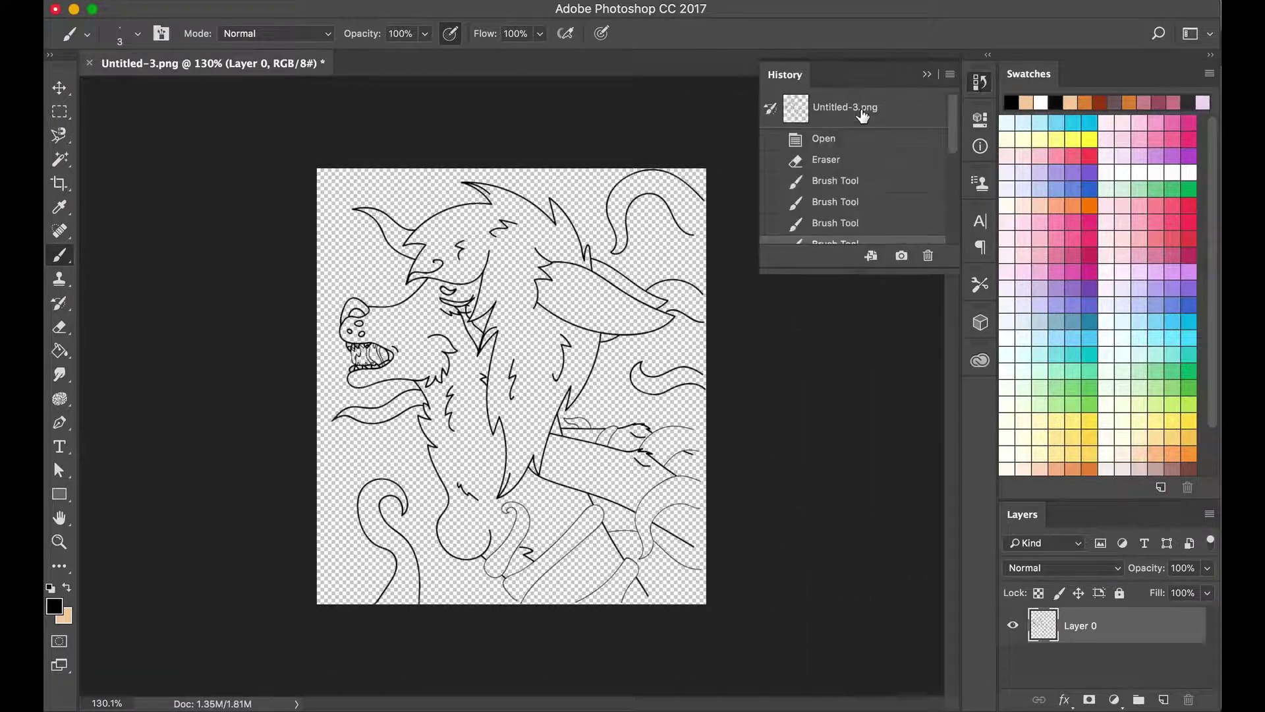
click(59, 183)
drag(706, 385, 695, 385)
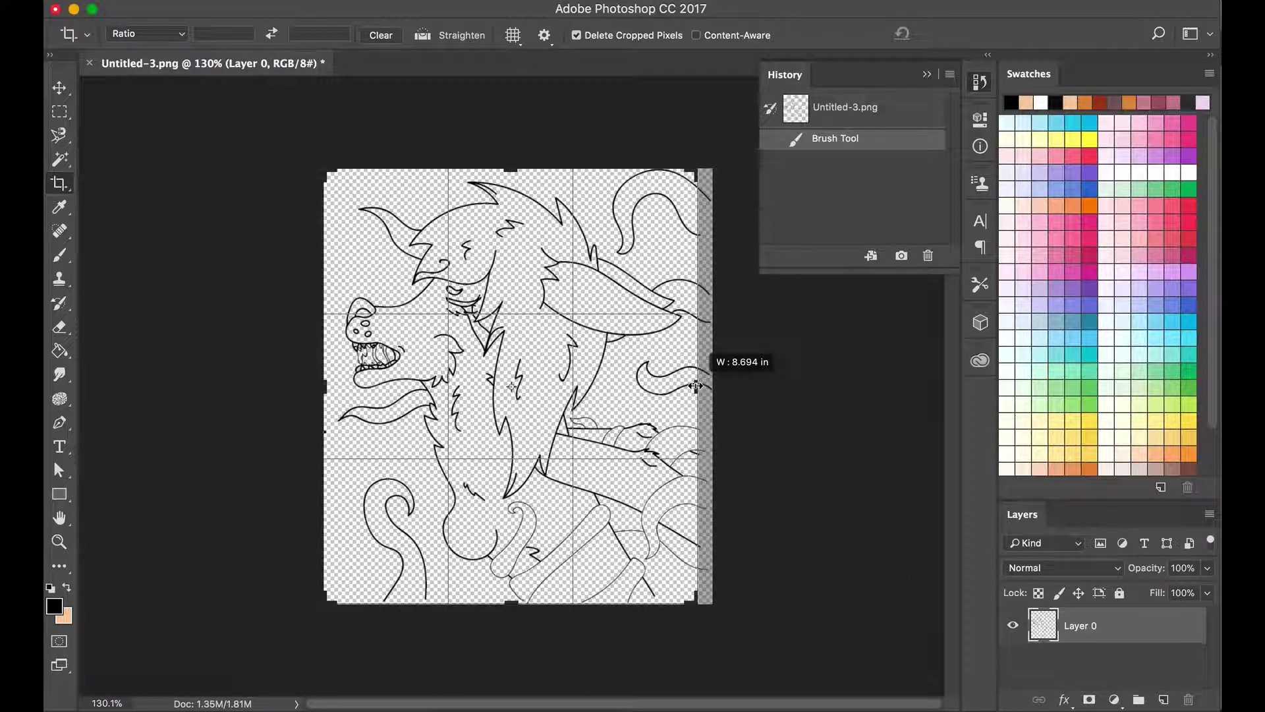
key(Return)
scroll(777, 514, up, 10)
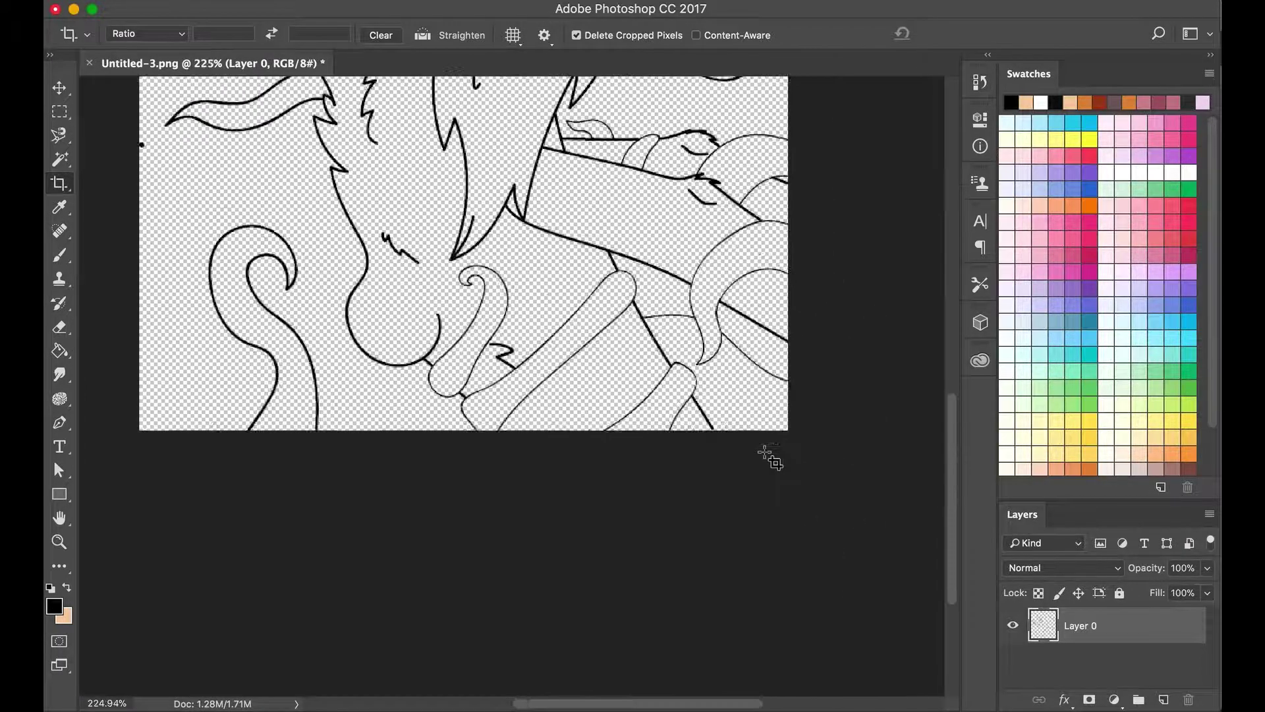
key(b)
scroll(758, 499, down, 10)
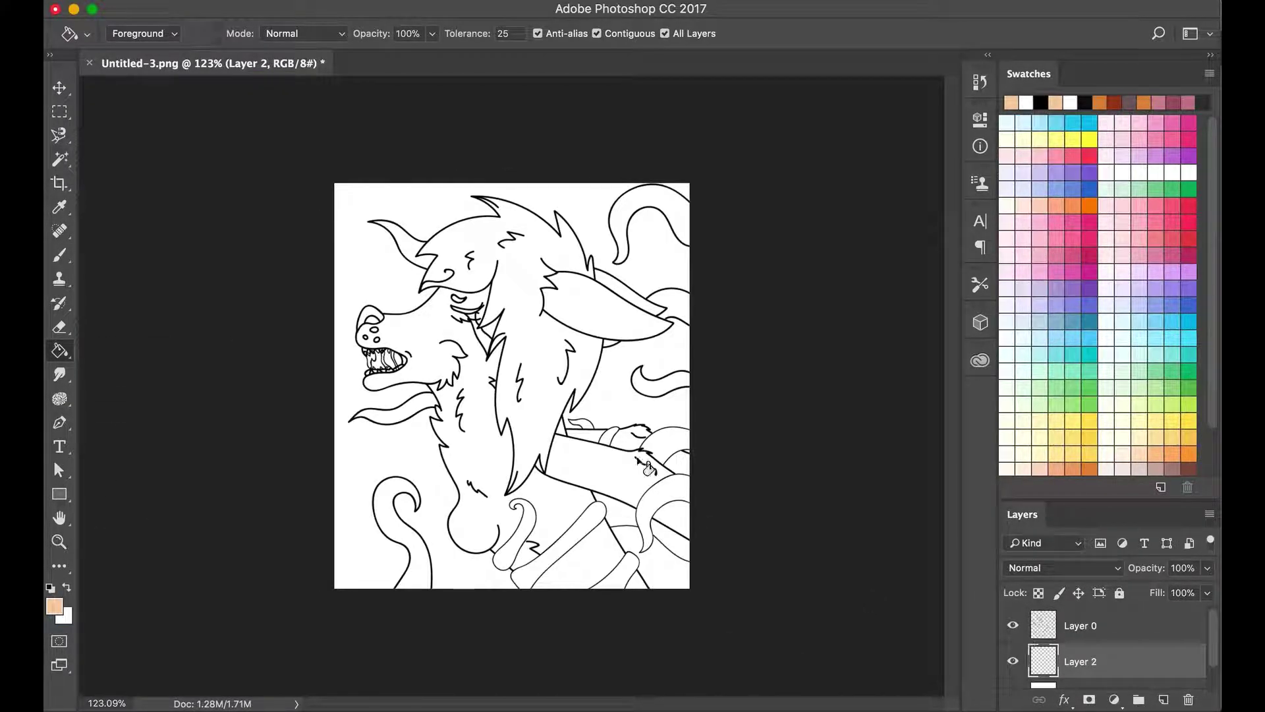
Fill the creature's head, neck, torso, arms and ears with peach on a layer beneath the line art.
click(630, 583)
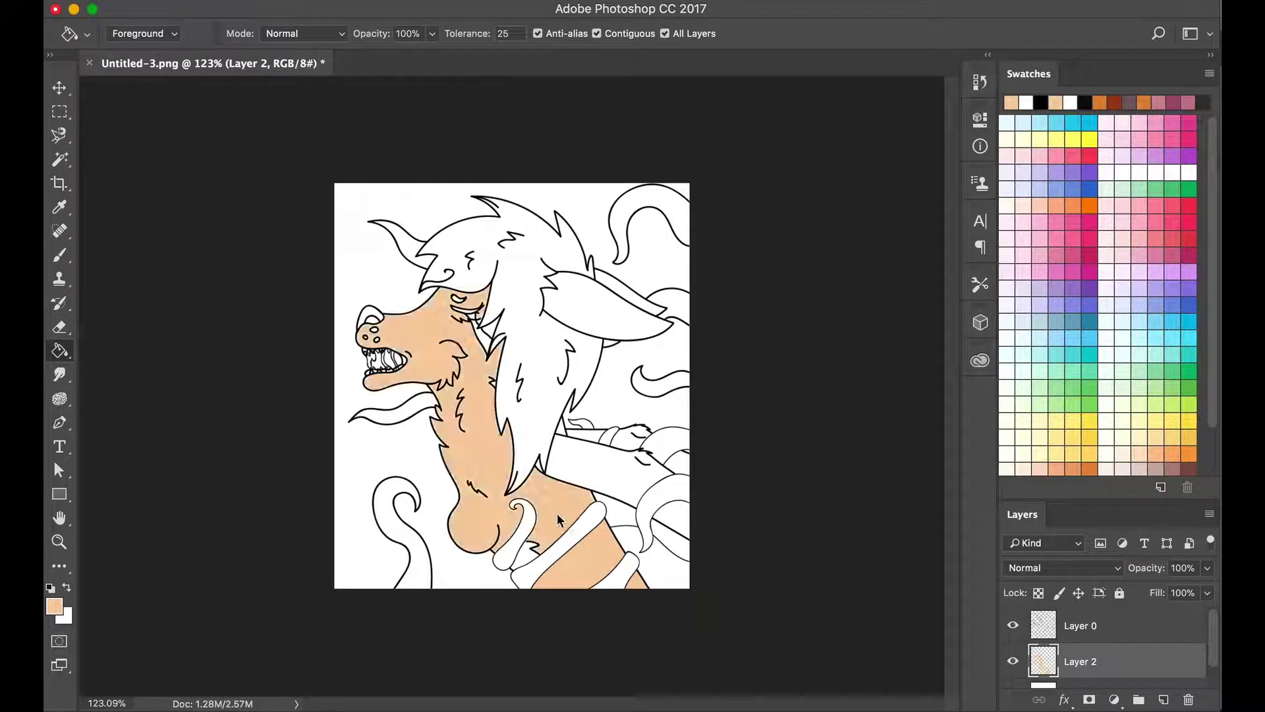
scroll(507, 369, up, 3)
click(568, 529)
click(711, 489)
click(787, 518)
click(659, 264)
scroll(824, 579, down, 2)
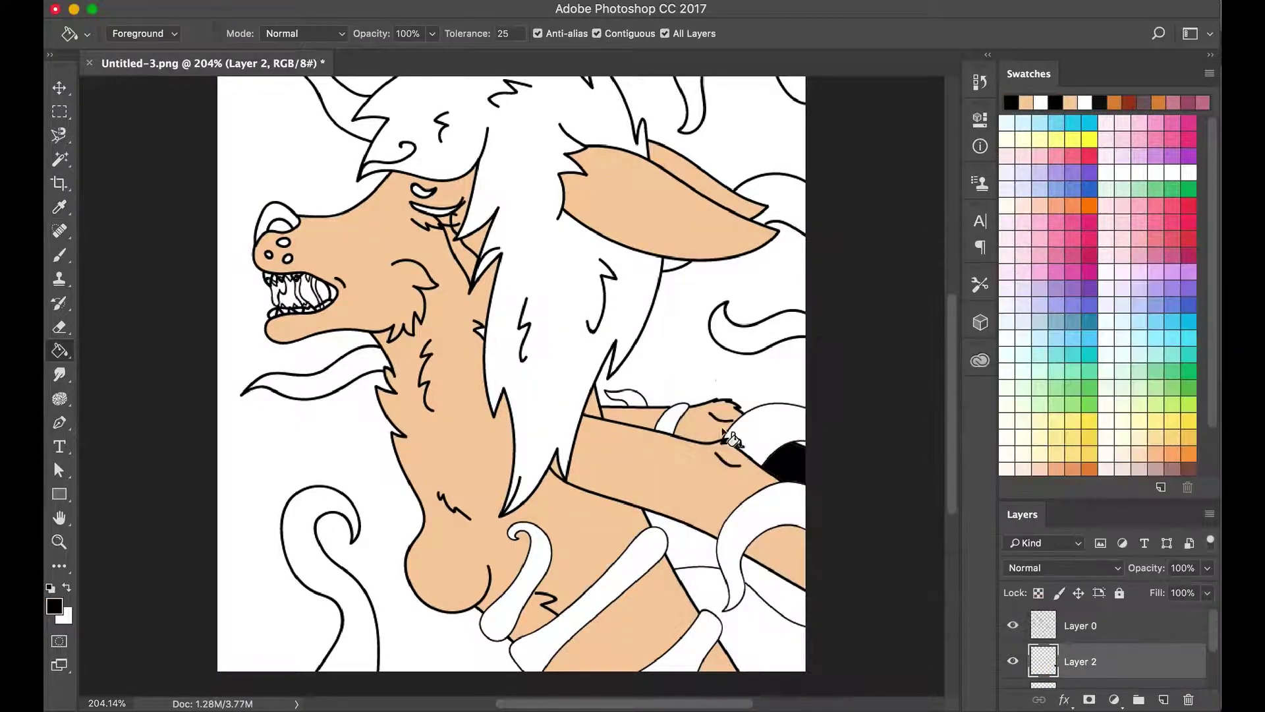
Fill the far ear, far arm and background tentacles with black on Layer 2 and set the layer's opacity to 11%.
scroll(725, 227, down, 2)
click(725, 227)
click(708, 273)
click(369, 195)
click(355, 419)
click(698, 379)
click(596, 435)
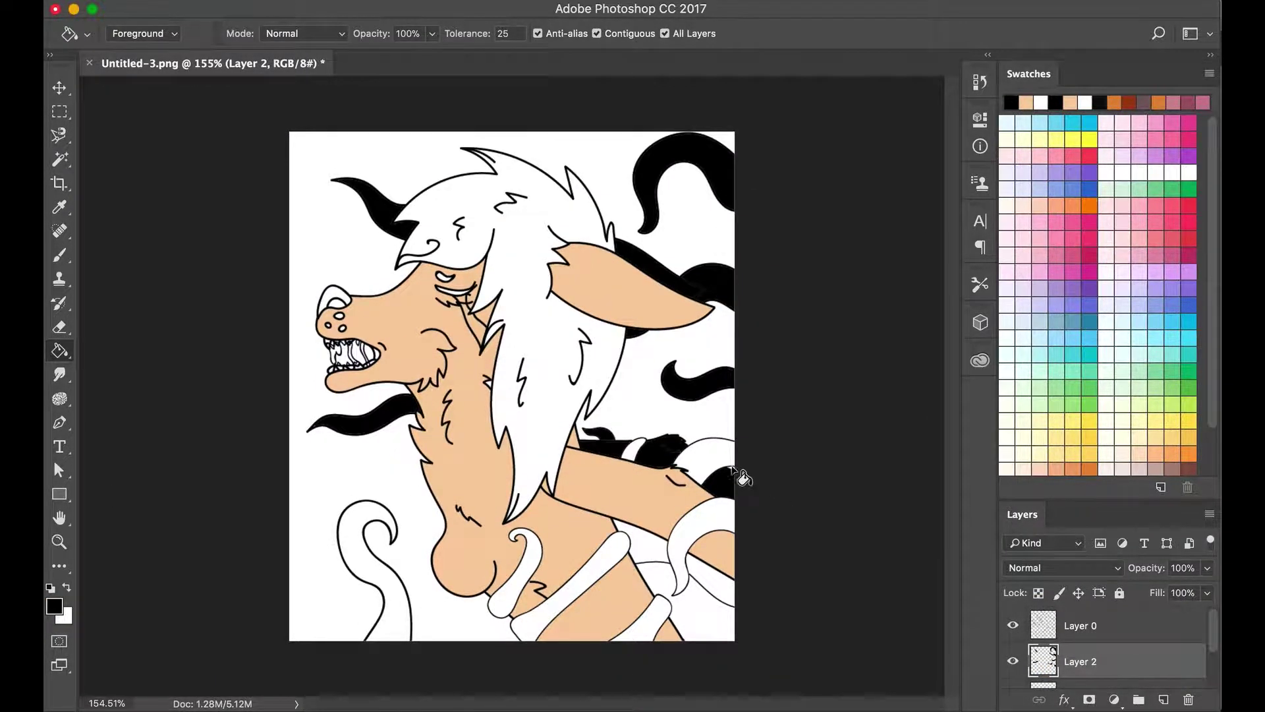
scroll(740, 481, up, 3)
click(633, 560)
scroll(748, 613, left, 3)
scroll(747, 612, down, 5)
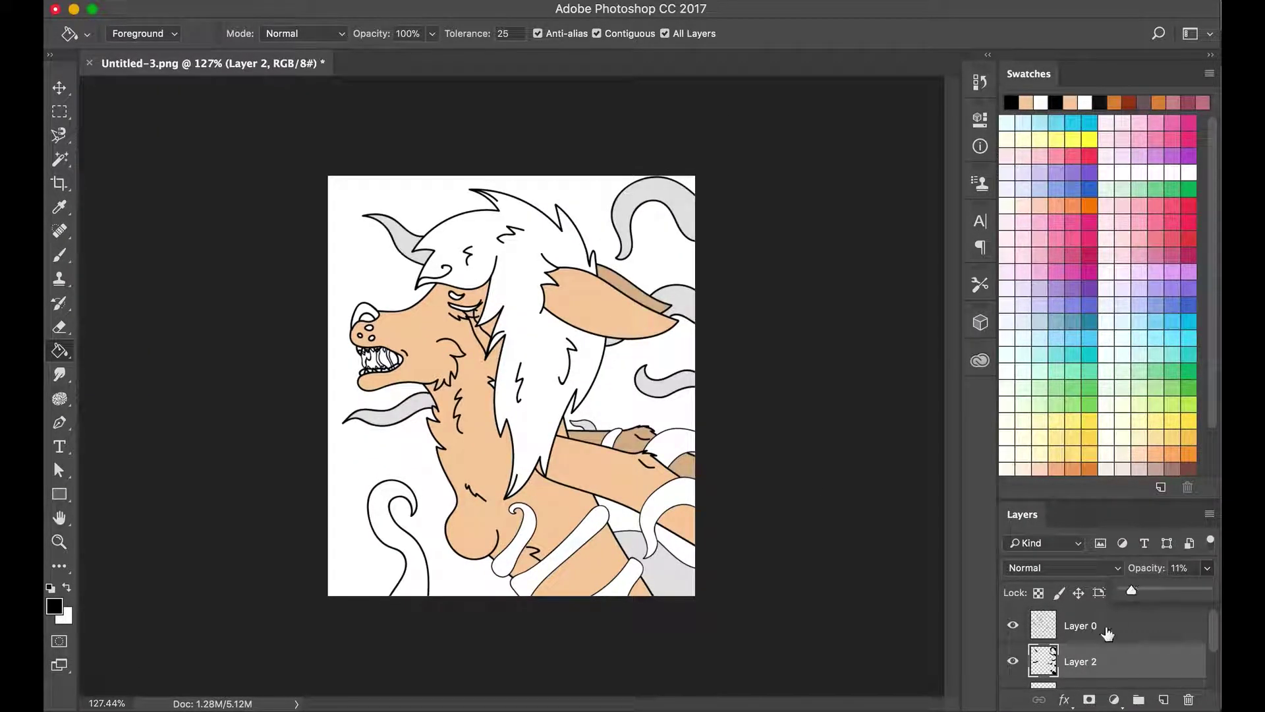
Lock the body layer's transparency and paint the near ear's base dark blue (#06126a) with a soft 25 px brush.
click(1081, 671)
scroll(499, 395, up, 2)
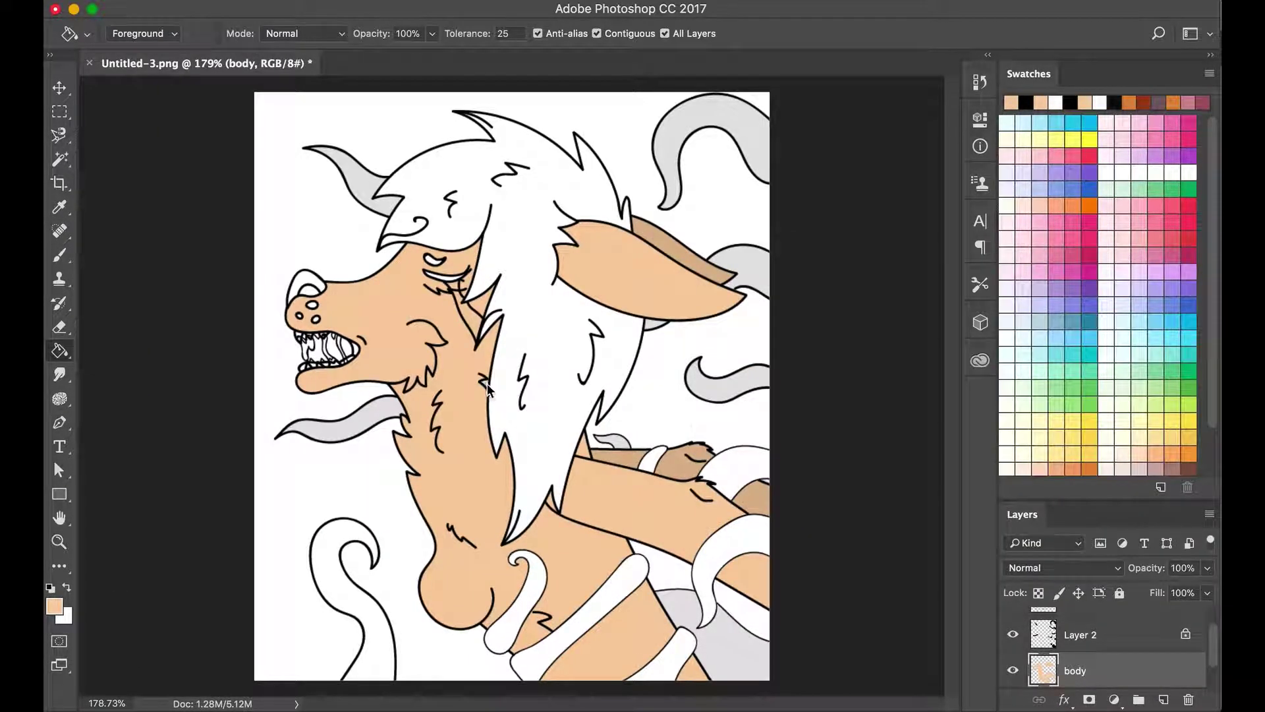
scroll(756, 139, up, 3)
key(i)
click(54, 606)
click(1131, 283)
right_click(59, 255)
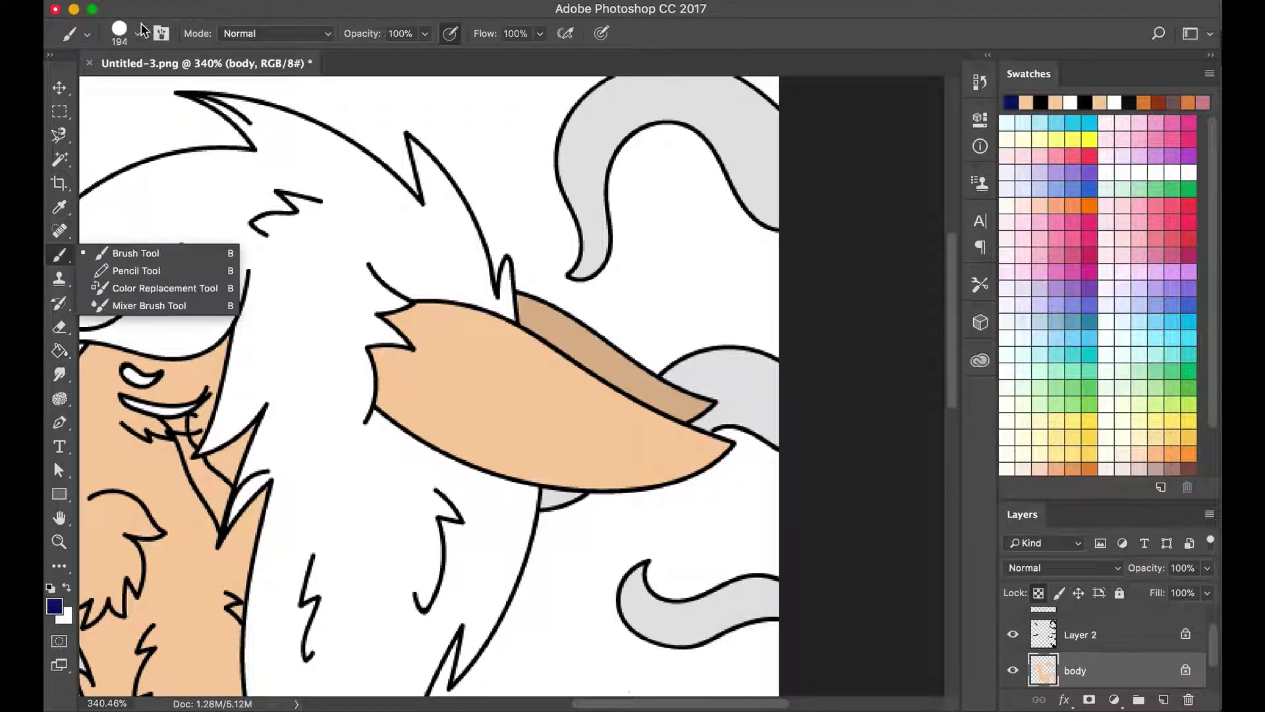
click(127, 254)
right_click(109, 135)
text(25)
key(Return)
mouse_move(422, 343)
mouse_down()
mouse_move(475, 389)
mouse_move(537, 336)
mouse_up()
Try to paint a brighter blue band across the near and far ears.
click(54, 606)
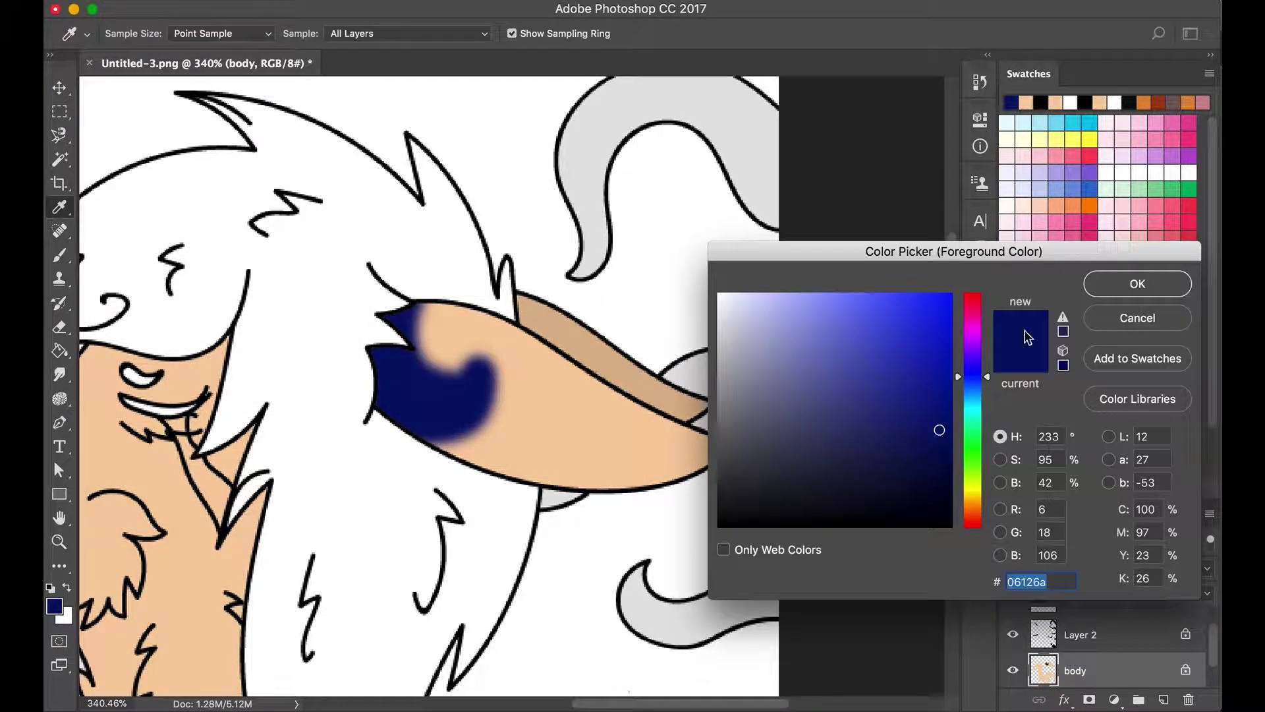
key(Escape)
click(54, 606)
key(Return)
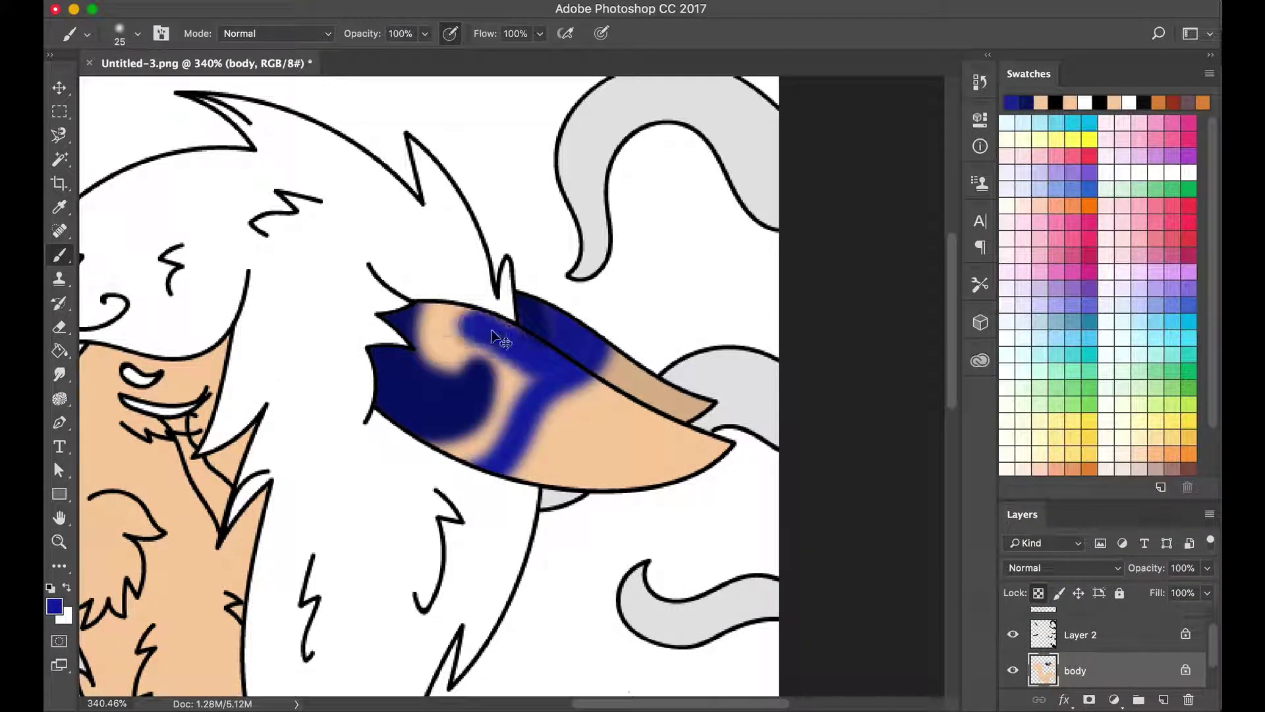
key(ctrl+alt+z)
Select the near ear's area and paint medium blue around the dark base.
key(w)
click(627, 446)
key(i)
click(54, 606)
key(Return)
key(b)
mouse_move(411, 432)
mouse_down()
mouse_move(435, 359)
mouse_move(503, 316)
mouse_up()
Paint the middle of the near ear in a brighter blue out toward the tip.
key(x)
key(i)
click(54, 605)
key(Return)
key(b)
mouse_move(528, 368)
mouse_down()
mouse_move(659, 448)
mouse_move(725, 448)
mouse_up()
Paint the near ear's outer end in two light blue shades to finish the dark-to-light gradient.
click(54, 606)
key(Return)
key(b)
click(54, 605)
key(Return)
key(b)
alt+click(595, 356)
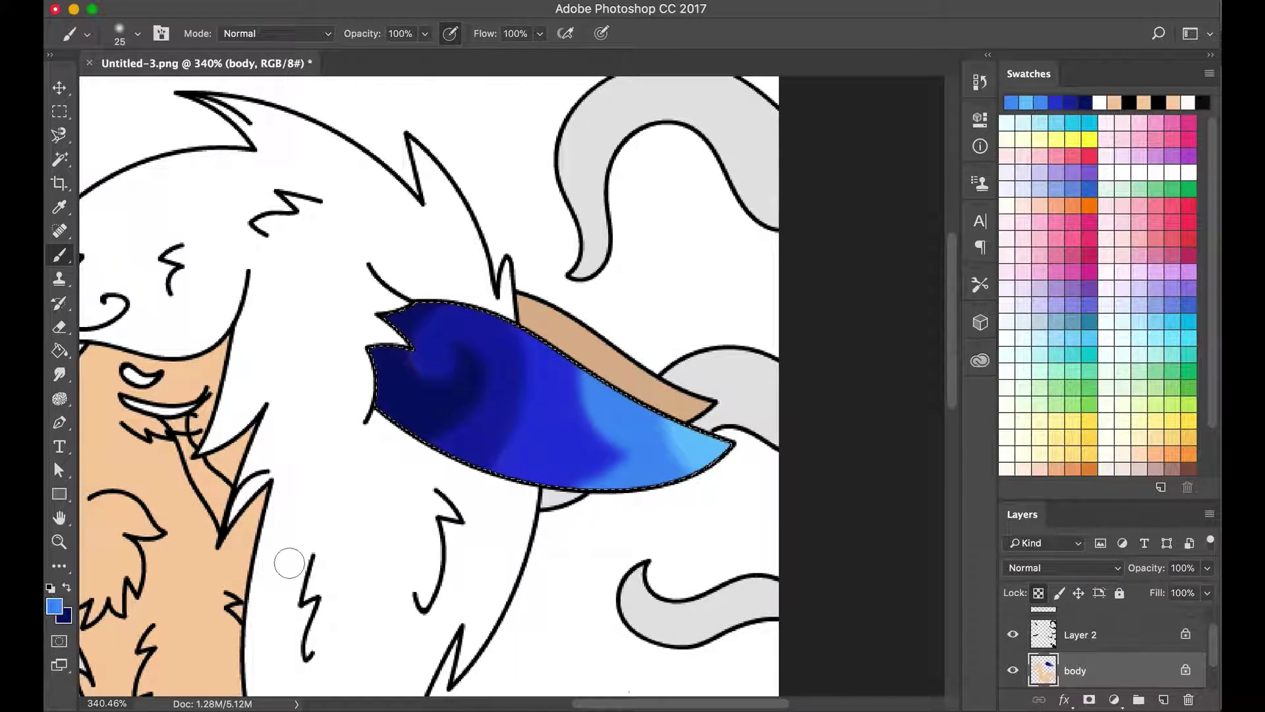
Choose an off-white foreground colour and a 76 px splatter brush, and try out speckles across the near ear.
click(54, 605)
click(726, 307)
key(Return)
click(137, 34)
click(169, 283)
key(Return)
drag(422, 359, 606, 455)
key(ctrl+z)
Enlarge the splatter brush to 140 px and paint off-white stars across the near ear.
click(137, 34)
text(102)
key(Return)
click(137, 33)
key(Return)
click(138, 34)
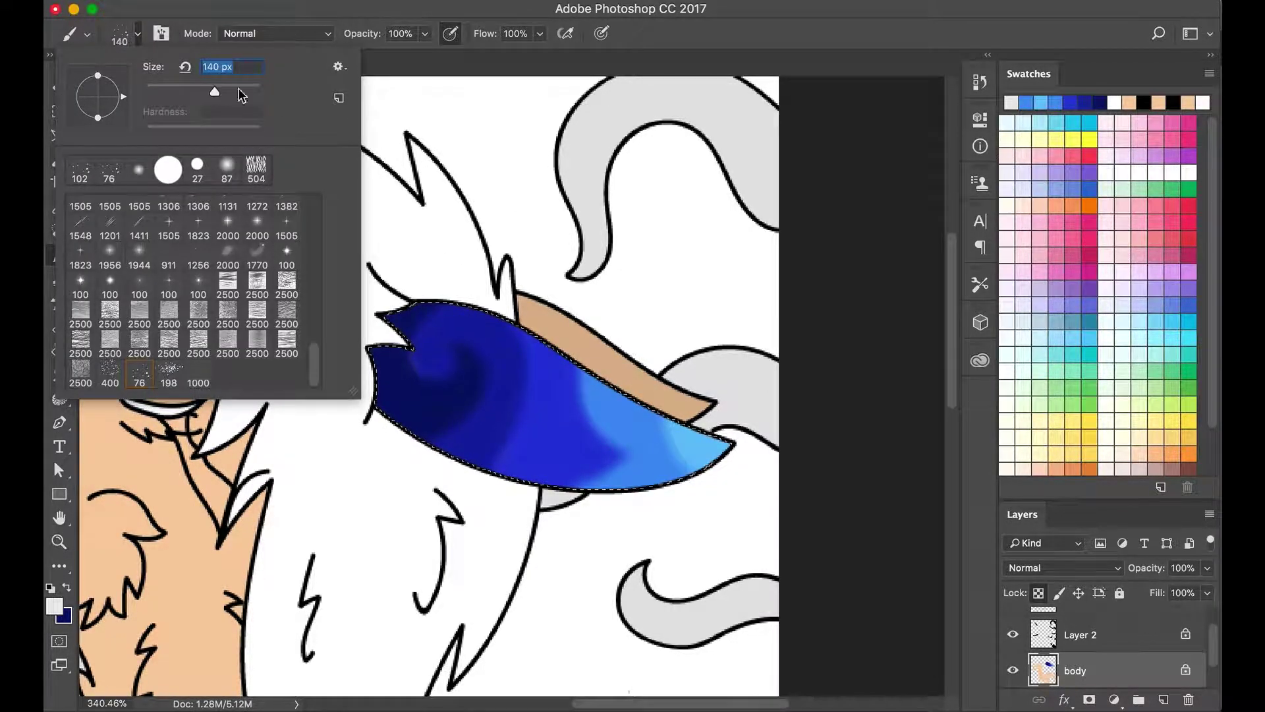
key(Return)
drag(422, 359, 607, 455)
Select the far ear, hide Layer 2, and paint the ear's base dark to medium blue with a soft 27 px brush.
key(w)
click(593, 316)
click(1012, 634)
key(x)
key(b)
click(137, 34)
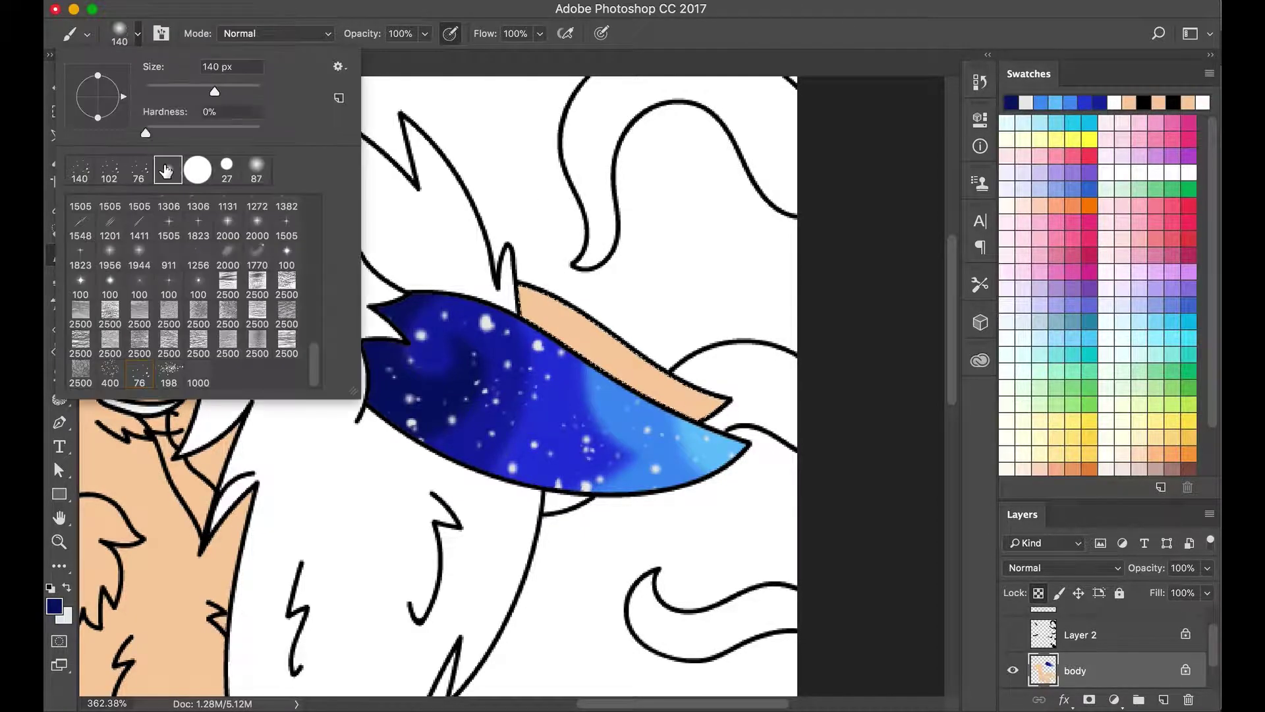
key(Return)
drag(593, 330, 646, 435)
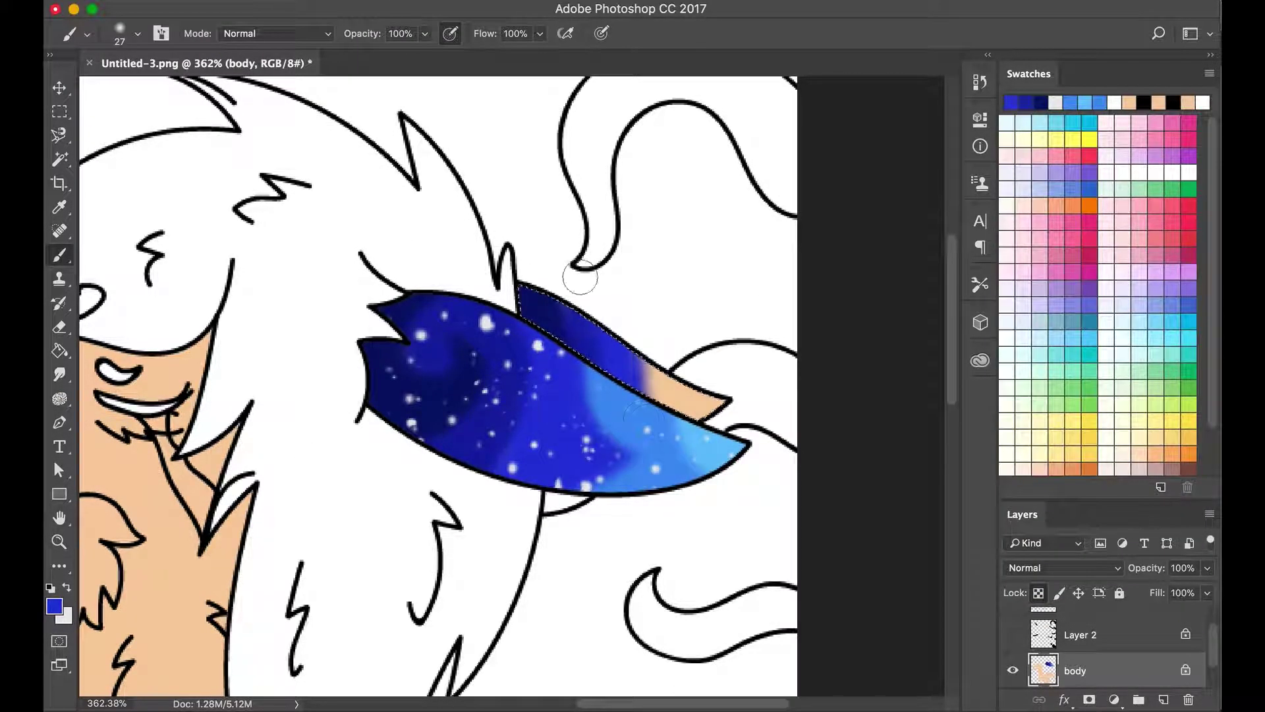
Paint the far ear's outer end light blue up to its tip.
click(54, 606)
click(1126, 321)
drag(659, 369, 724, 409)
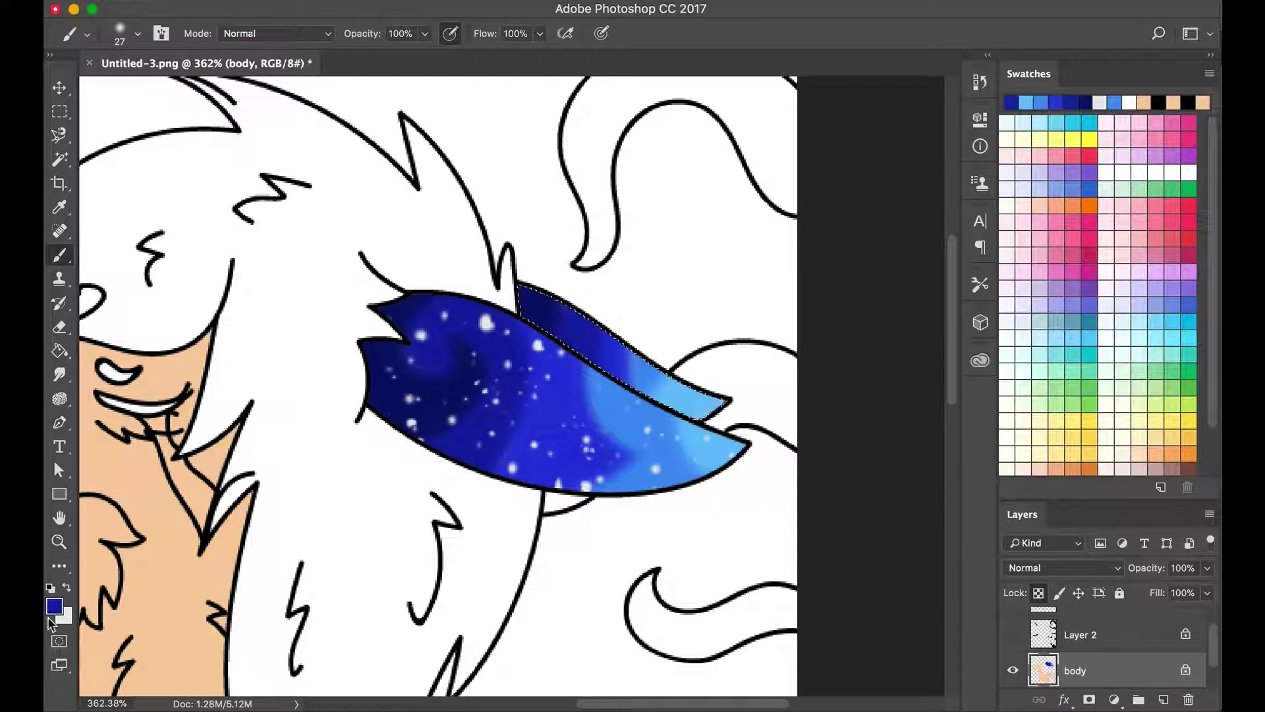
Paint the nose and the tip of the lower jaw light pink with a soft 28 px brush.
click(119, 34)
key(super+minus)
click(54, 606)
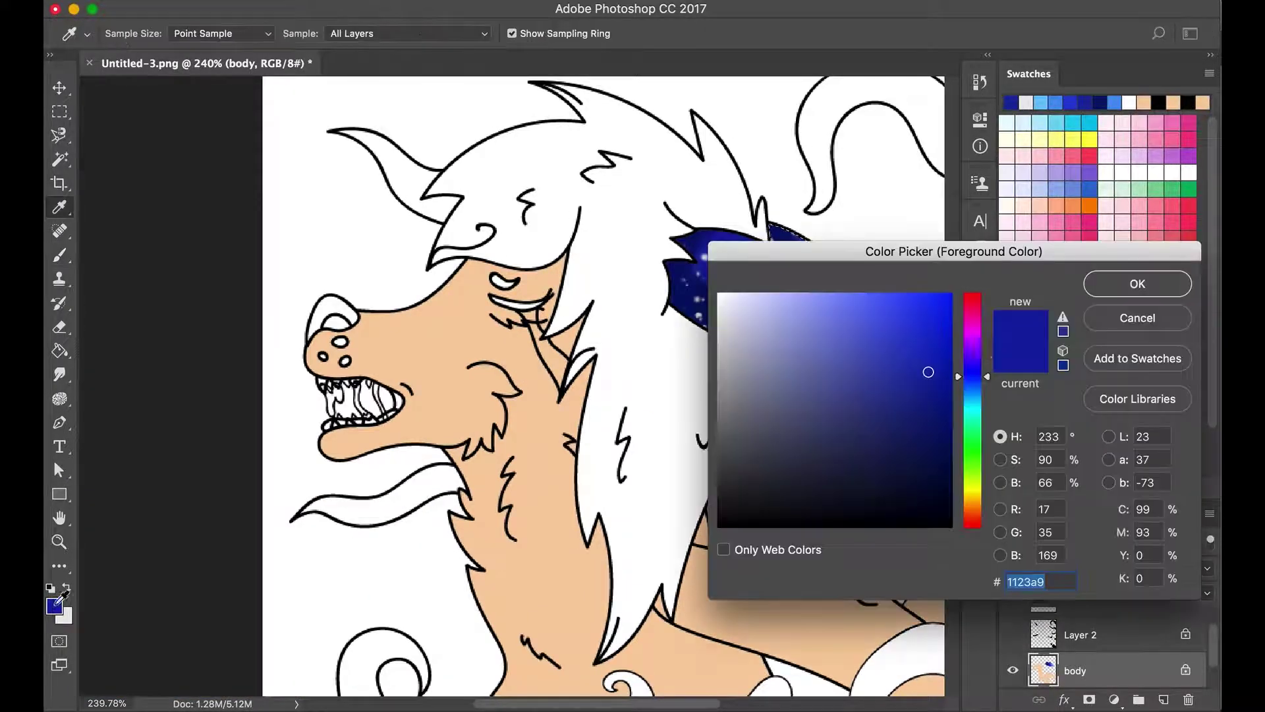
click(1136, 282)
click(120, 34)
drag(186, 92, 155, 93)
key(super+plus)
drag(356, 283, 369, 435)
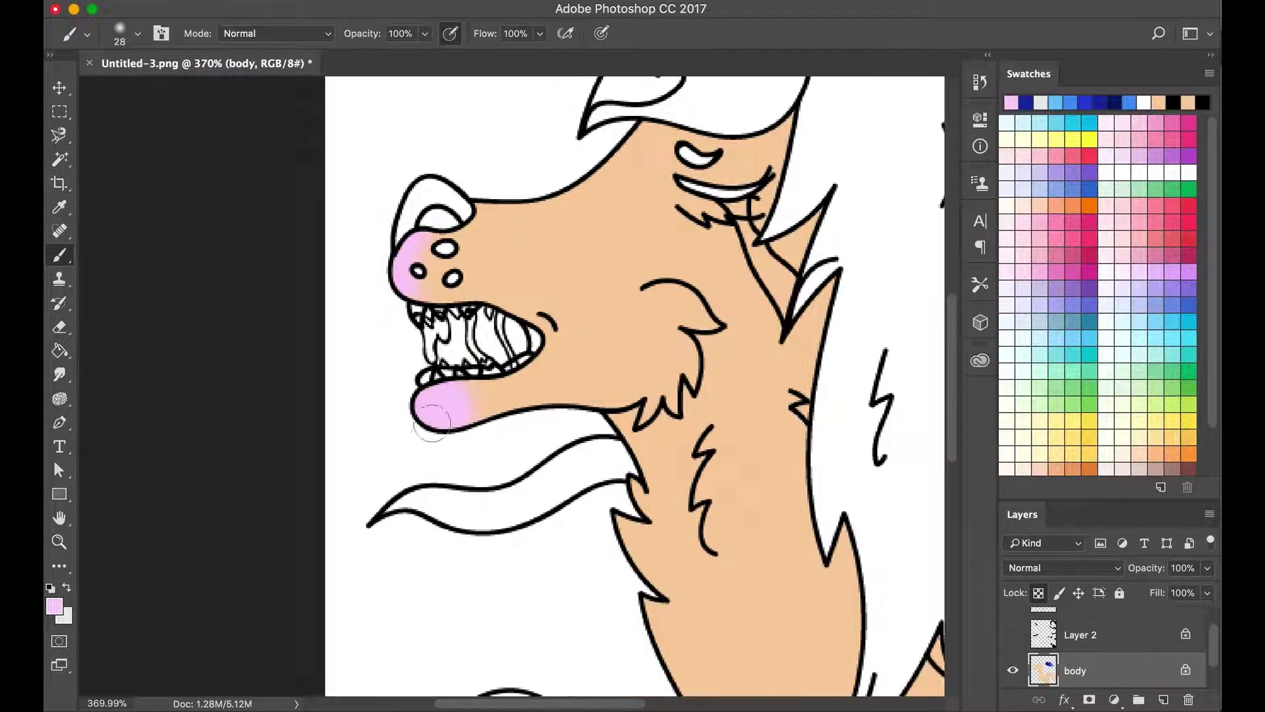
Paint the muzzle and lower jaw in gradually deeper shades of orchid pink behind the light pink tips.
click(54, 606)
click(1138, 283)
drag(448, 237, 435, 428)
click(54, 605)
click(1138, 283)
drag(461, 244, 500, 422)
drag(521, 290, 400, 416)
Paint a bright purple band from the forehead to the jaw and blend it towards the muzzle with #c679d9.
click(54, 605)
click(1138, 282)
drag(527, 369, 567, 455)
drag(521, 198, 541, 389)
click(54, 606)
click(1138, 283)
click(54, 606)
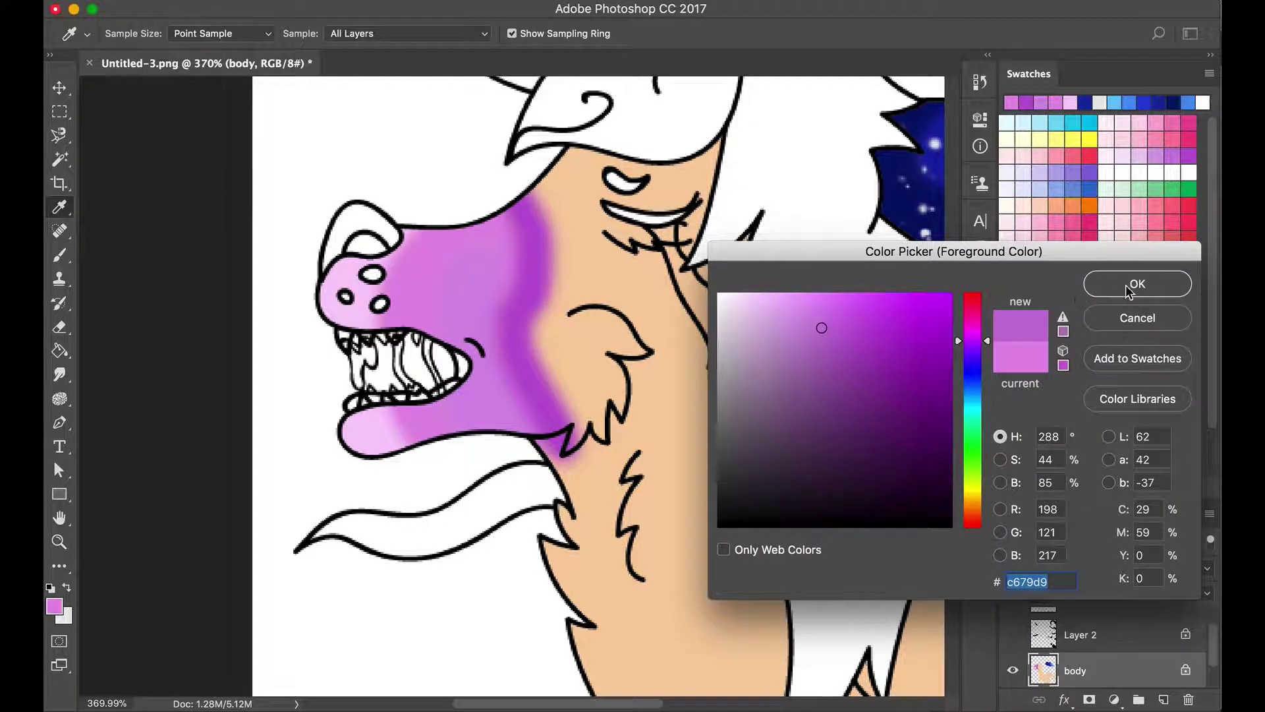
click(1138, 282)
Paint the brow and front of the cheek behind the bright band in two progressively deeper purples.
click(54, 605)
click(1138, 282)
drag(566, 165, 580, 455)
drag(560, 244, 586, 428)
click(54, 606)
click(898, 345)
click(1138, 283)
drag(659, 164, 580, 369)
drag(547, 158, 606, 368)
Paint the eye area, cheek fur and upper neck up to the mane in dark purple.
click(54, 606)
click(1138, 283)
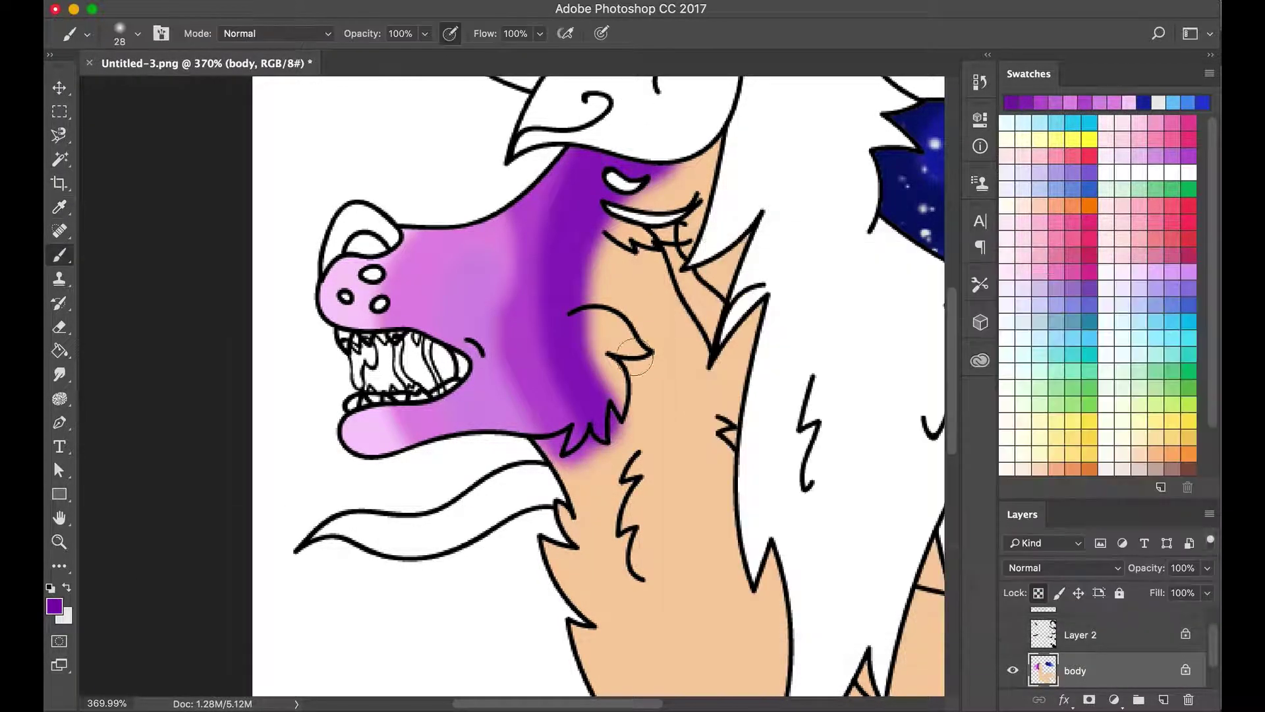
drag(619, 231, 606, 409)
drag(711, 151, 658, 330)
click(1116, 296)
key(b)
mouse_move(718, 250)
mouse_down()
mouse_move(656, 362)
mouse_move(632, 307)
mouse_up()
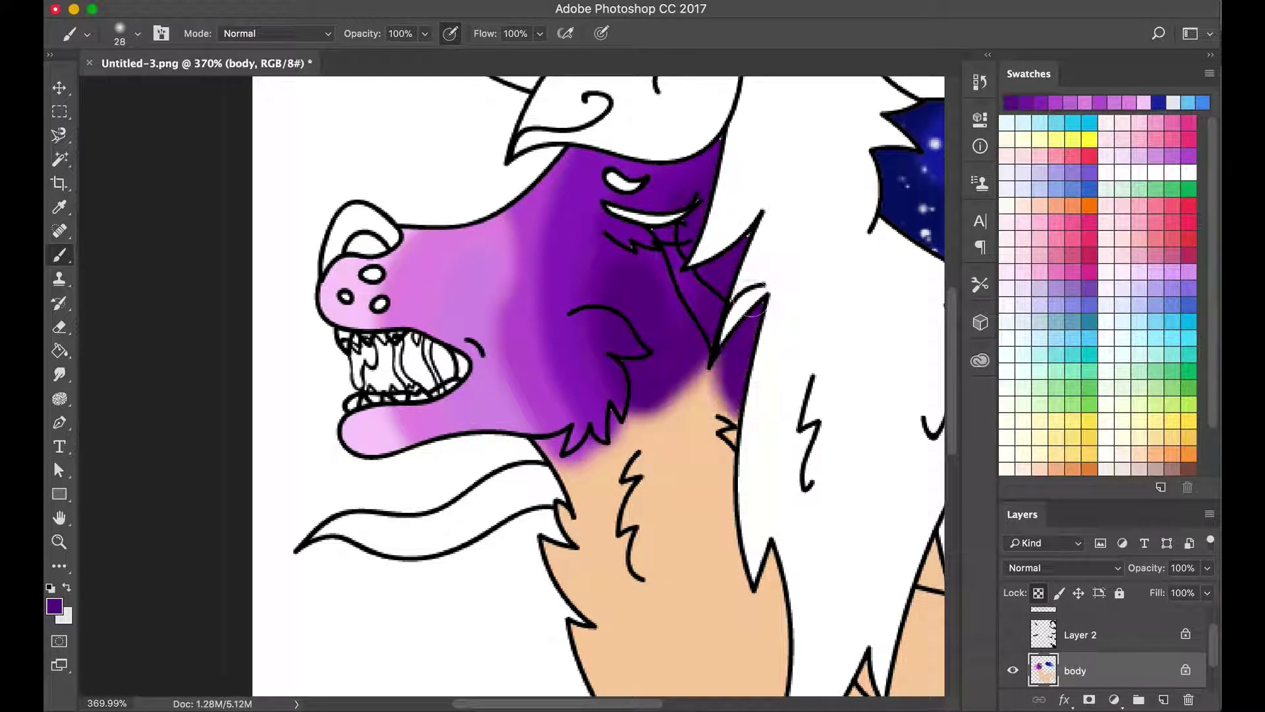
Paint the throat beneath the cheek fur dark purple, using the brush at 6 px and at 15 px.
click(137, 34)
text(6)
key(Return)
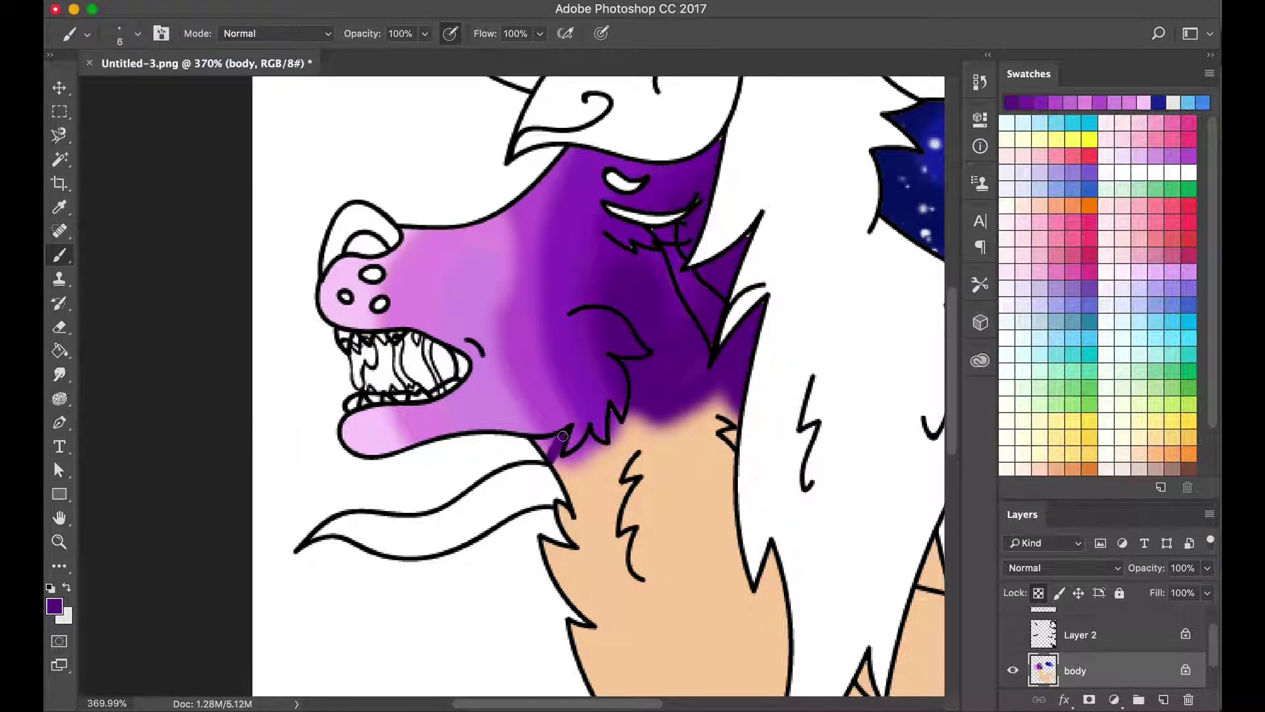
click(137, 34)
text(15)
key(Return)
drag(577, 491, 666, 387)
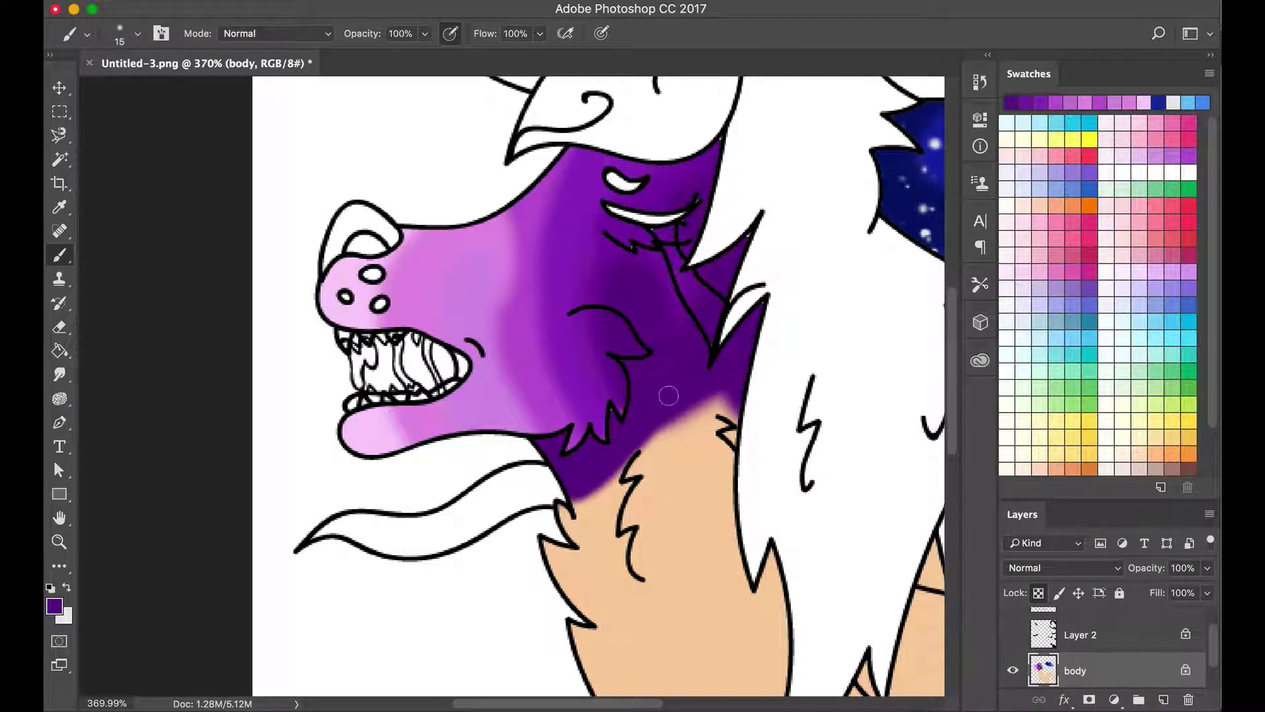
Enlarge the brush to 19 px and paint the neck below the cheek in darkening indigo shades.
click(137, 34)
text(19)
key(Return)
click(54, 606)
key(Return)
mouse_move(580, 520)
mouse_down()
mouse_move(712, 393)
mouse_move(765, 401)
mouse_move(659, 567)
mouse_move(732, 422)
mouse_move(711, 566)
mouse_move(725, 461)
mouse_up()
click(54, 605)
click(949, 442)
key(Return)
Paint a bright sky-blue swirl on the neck and a matching band down the front of the chest.
scroll(593, 382, right, 2)
click(54, 606)
click(975, 400)
click(920, 297)
key(Return)
mouse_move(574, 501)
mouse_down()
mouse_move(646, 488)
mouse_move(527, 658)
mouse_up()
scroll(593, 528, down, 3)
drag(652, 277, 514, 422)
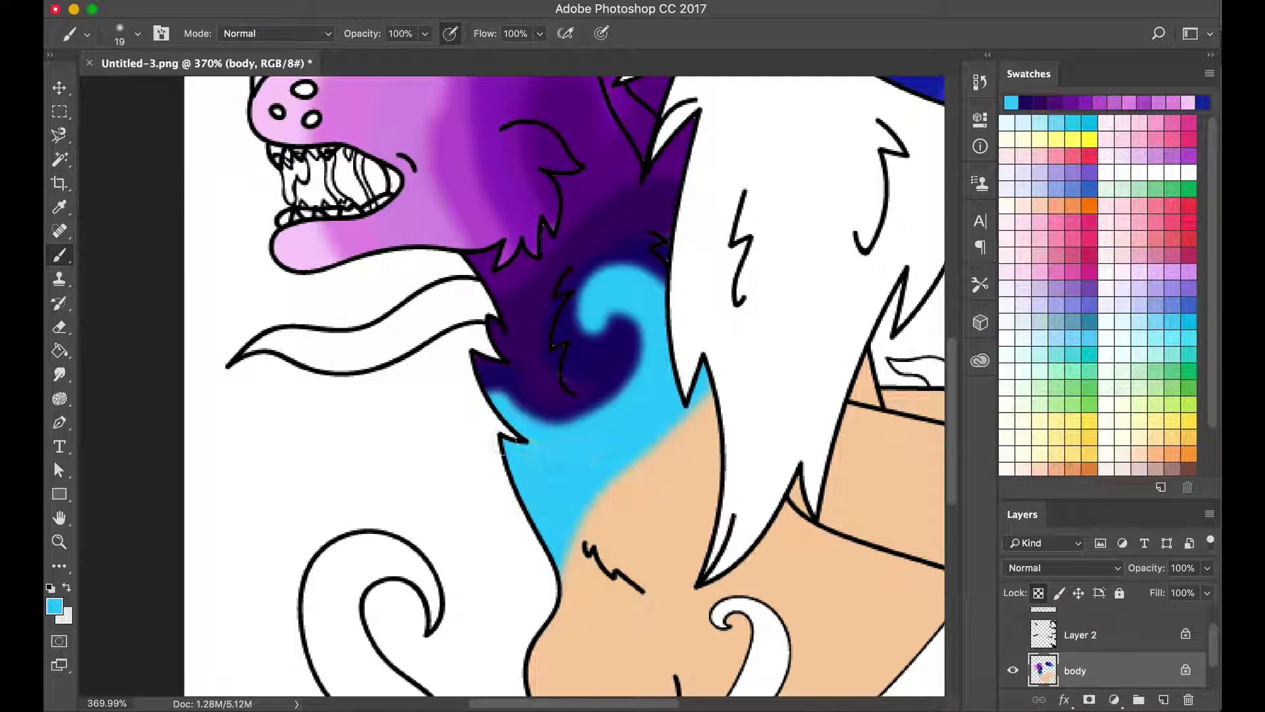
Paint a teal area below the sky-blue band, from the mane down to the chest.
click(54, 606)
click(923, 352)
key(Return)
key(b)
mouse_move(422, 428)
mouse_down()
mouse_move(415, 573)
mouse_move(534, 369)
mouse_up()
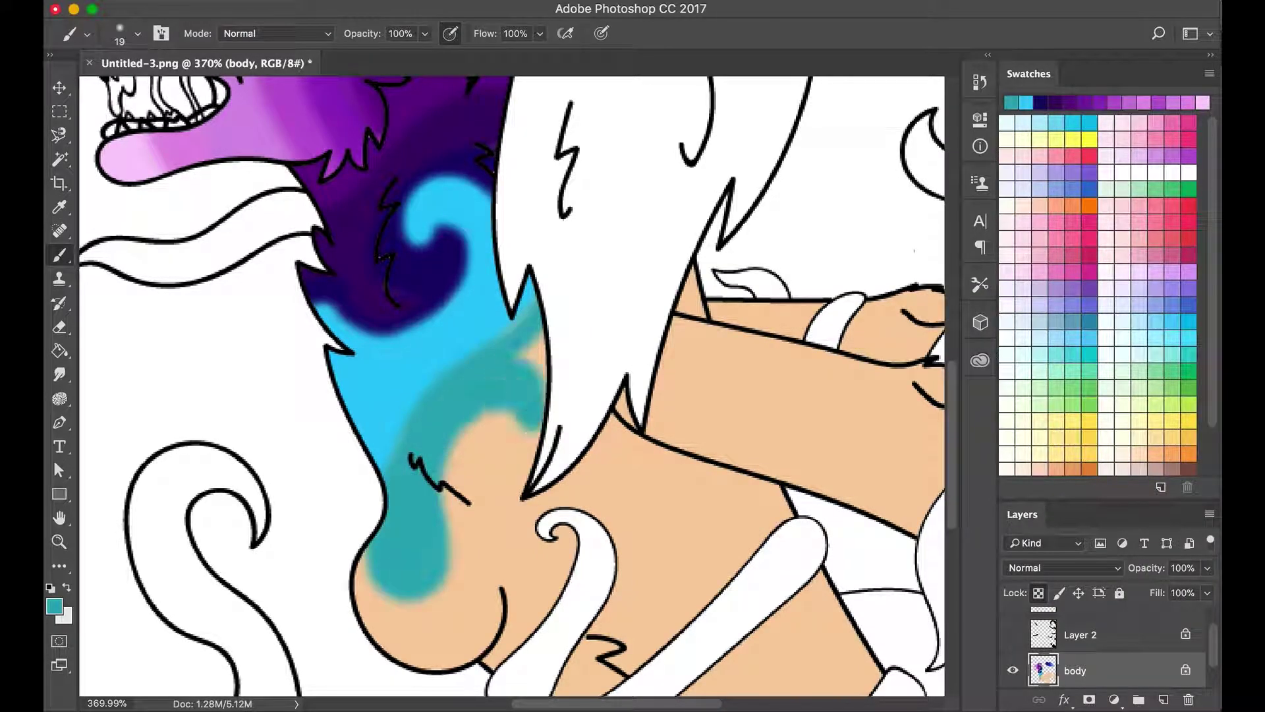
Paint the lower chest and the area beside the mane tip dark teal.
click(54, 605)
click(1113, 288)
scroll(462, 330, down, 3)
mouse_move(455, 122)
mouse_down()
mouse_move(477, 174)
mouse_move(294, 309)
mouse_move(328, 298)
mouse_up()
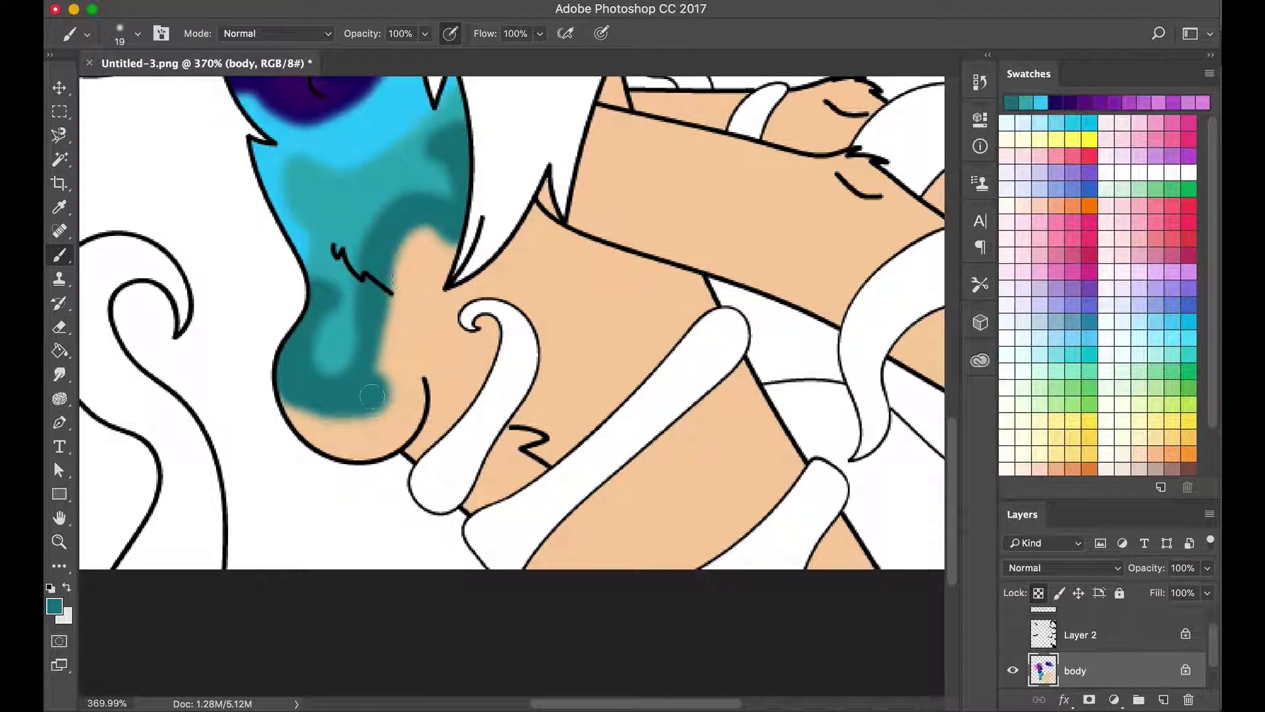
drag(370, 397, 501, 264)
Paint the shoulder, the gap behind the mane and the bottom of the chest in dark steel blue.
click(54, 606)
click(1113, 284)
scroll(461, 330, up, 2)
drag(505, 326, 577, 435)
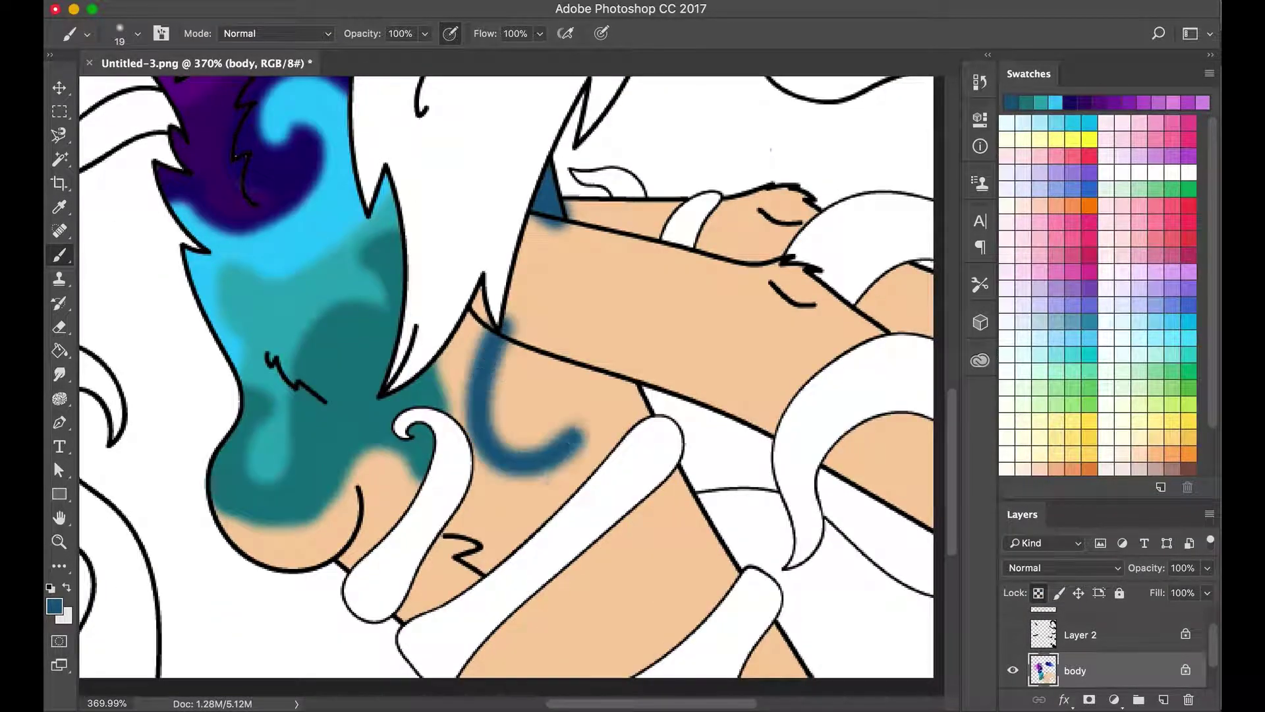
scroll(461, 330, down, 3)
mouse_move(514, 250)
mouse_down()
mouse_move(438, 381)
mouse_move(365, 425)
mouse_up()
Paint deeper blue over the shoulder and a deeper blue swirl on the torso between the tentacles.
click(54, 606)
click(1137, 282)
mouse_move(503, 461)
mouse_down()
mouse_move(573, 309)
mouse_move(580, 263)
mouse_move(573, 277)
mouse_up()
scroll(573, 310, down, 1)
scroll(602, 358, down, 3)
drag(601, 359, 607, 359)
Fill the torso section between the lower tentacles with royal blue brushwork around the darker swirl.
click(54, 606)
click(923, 409)
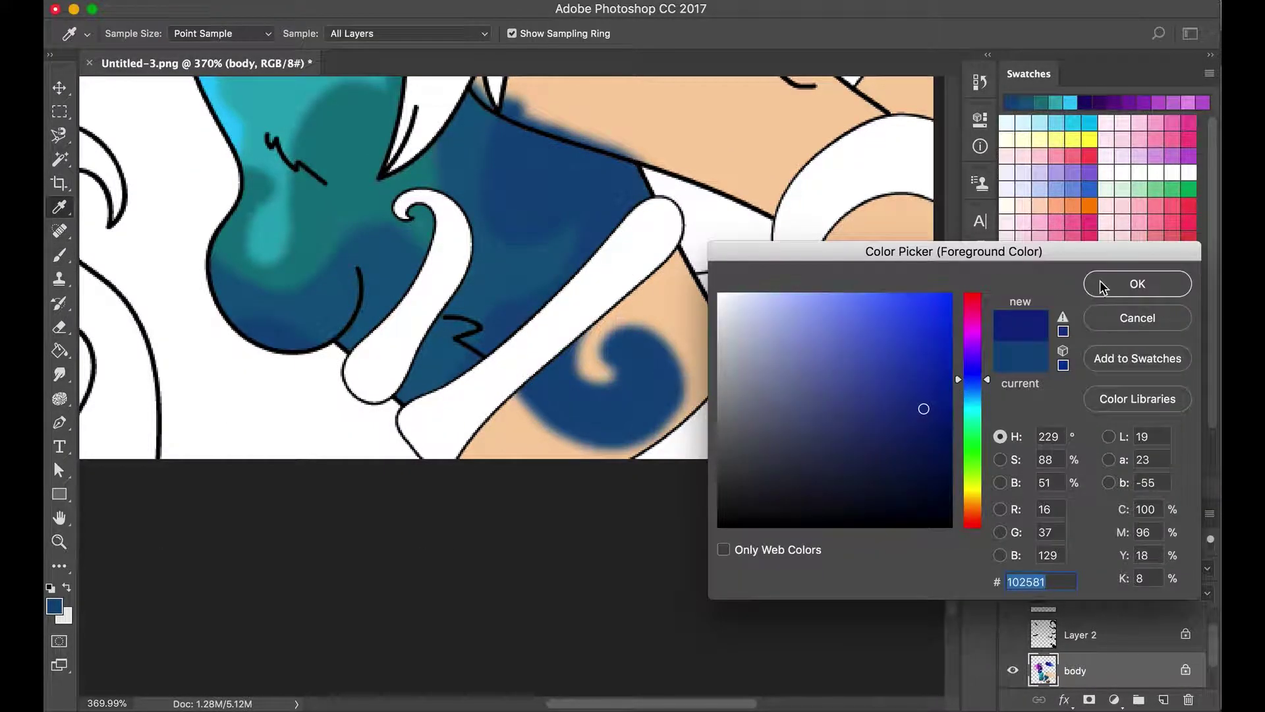
click(1130, 283)
drag(514, 402, 678, 247)
mouse_move(678, 413)
mouse_down()
mouse_move(643, 323)
mouse_move(494, 437)
mouse_up()
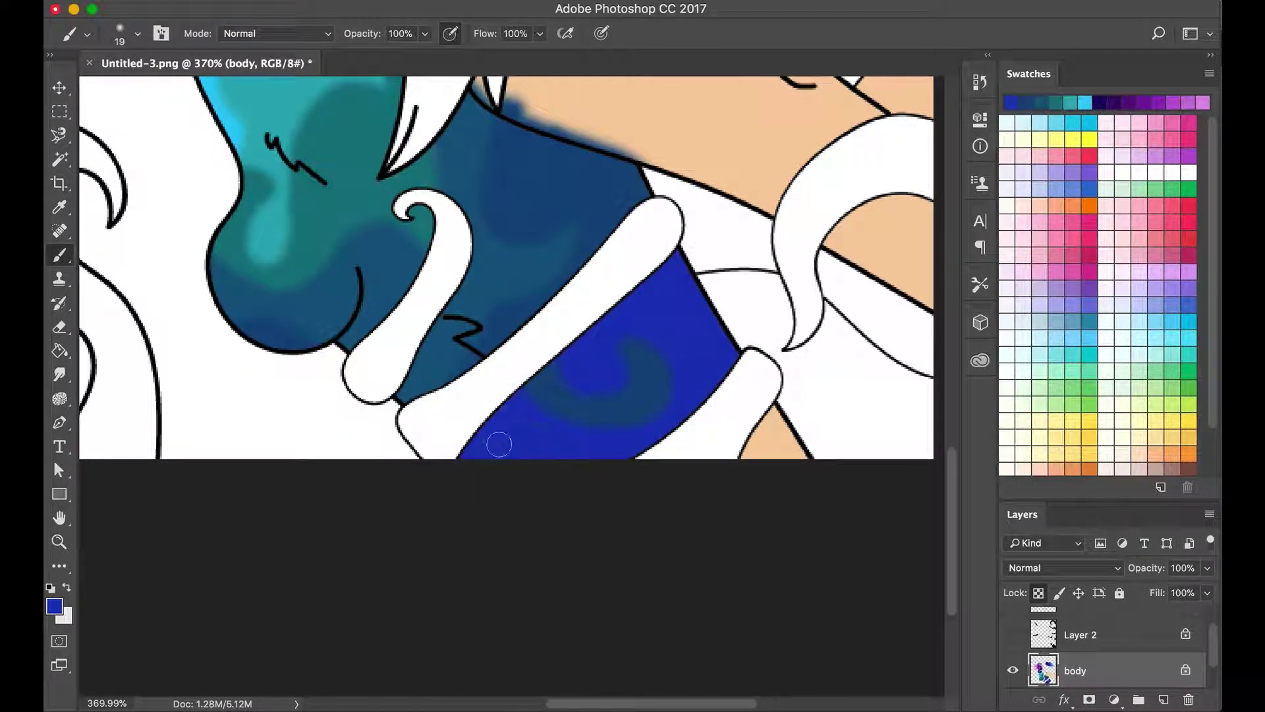
Brush lighter blue #425ccf along the outer edges of the torso section between the tentacles.
click(54, 605)
click(1130, 282)
drag(729, 268, 698, 396)
scroll(693, 358, right, 2)
Choose a dark blue and paint a soft shadow around the eye.
click(54, 605)
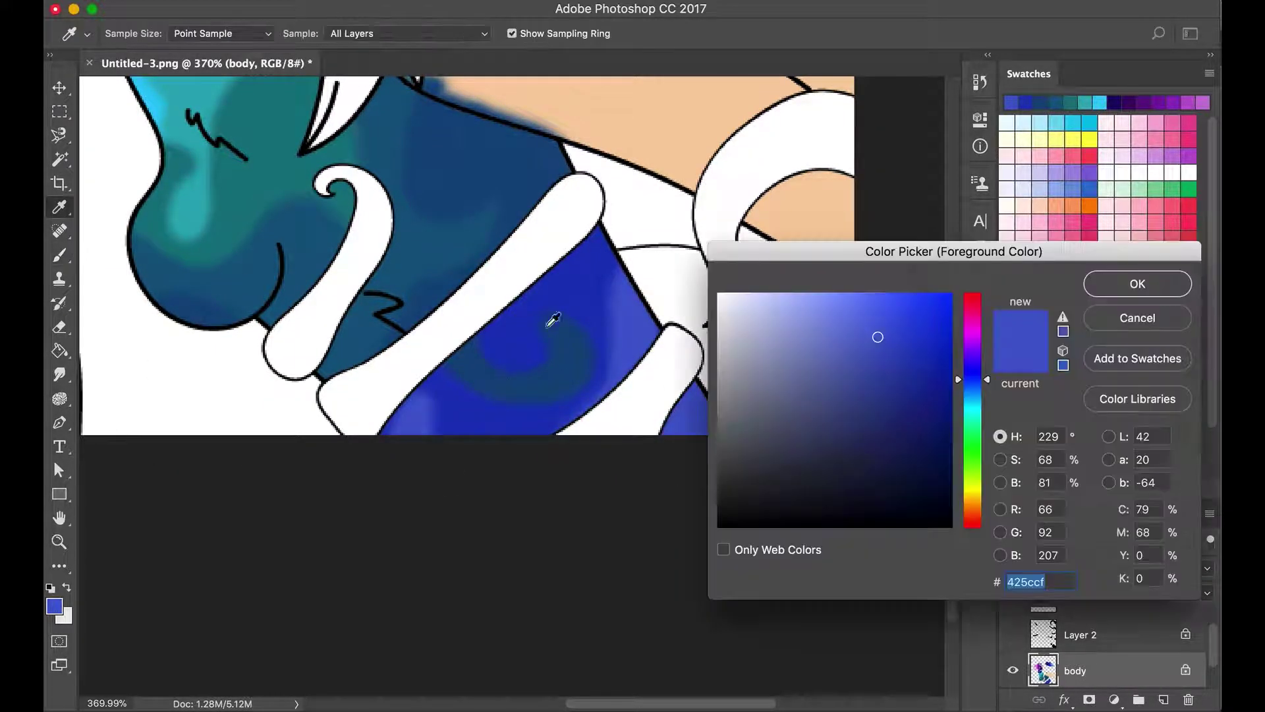
click(554, 305)
key(Return)
click(54, 605)
key(Return)
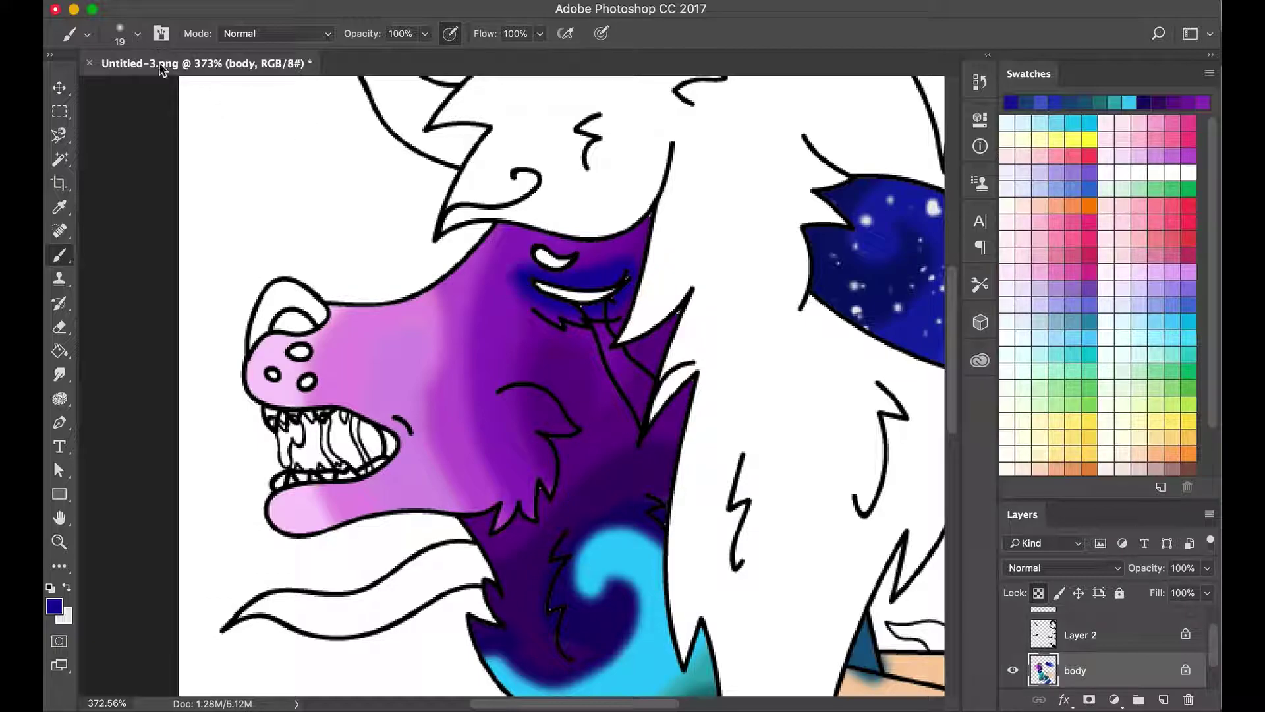
click(137, 33)
key(Return)
Paint a brighter blue to cyan glow along the eye's outline, reducing the brush to 6 px.
click(54, 605)
key(Return)
click(54, 605)
mouse_move(527, 280)
mouse_down()
mouse_move(623, 280)
mouse_move(580, 298)
mouse_up()
key(Return)
click(139, 40)
text(6)
key(Return)
Speckle off-white stars over the face, neck and chest with a 140 px splatter brush.
click(54, 605)
click(898, 350)
key(Return)
click(137, 33)
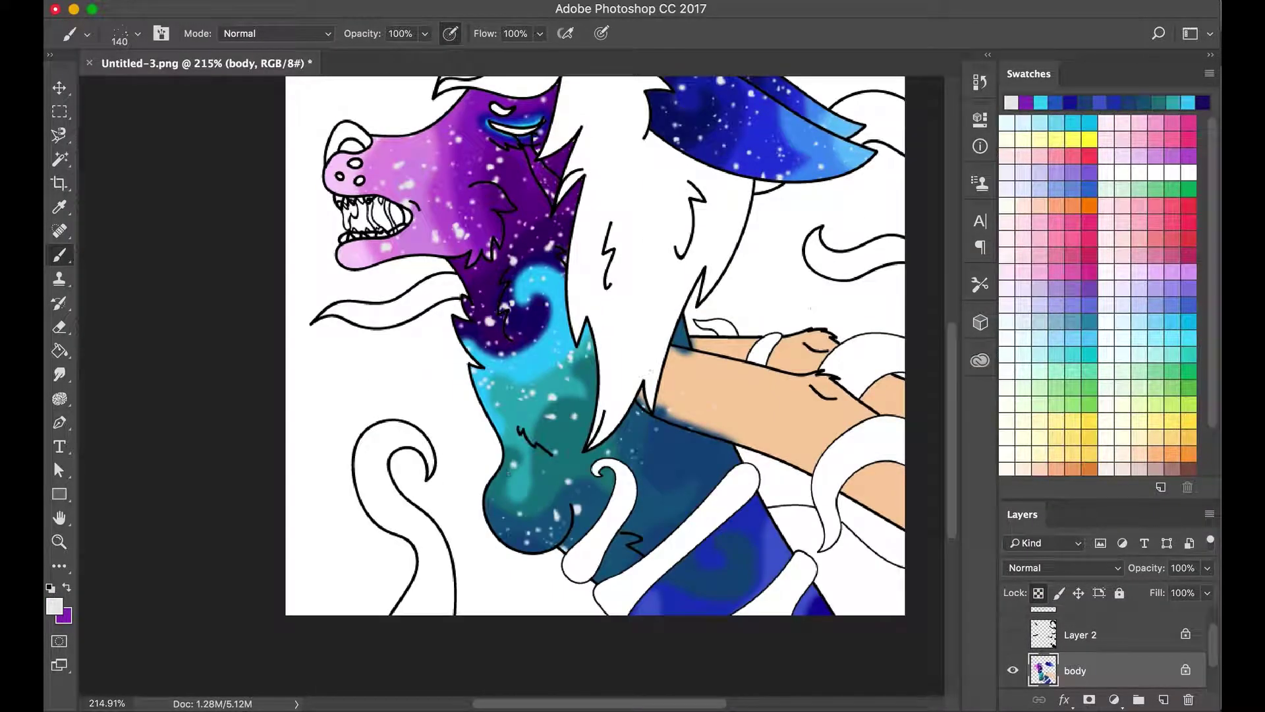
Clean up the blue paint that spilled onto the near foreleg, sampling the leg's peach base colour.
scroll(520, 392, up, 3)
key(e)
click(54, 605)
click(520, 392)
key(Return)
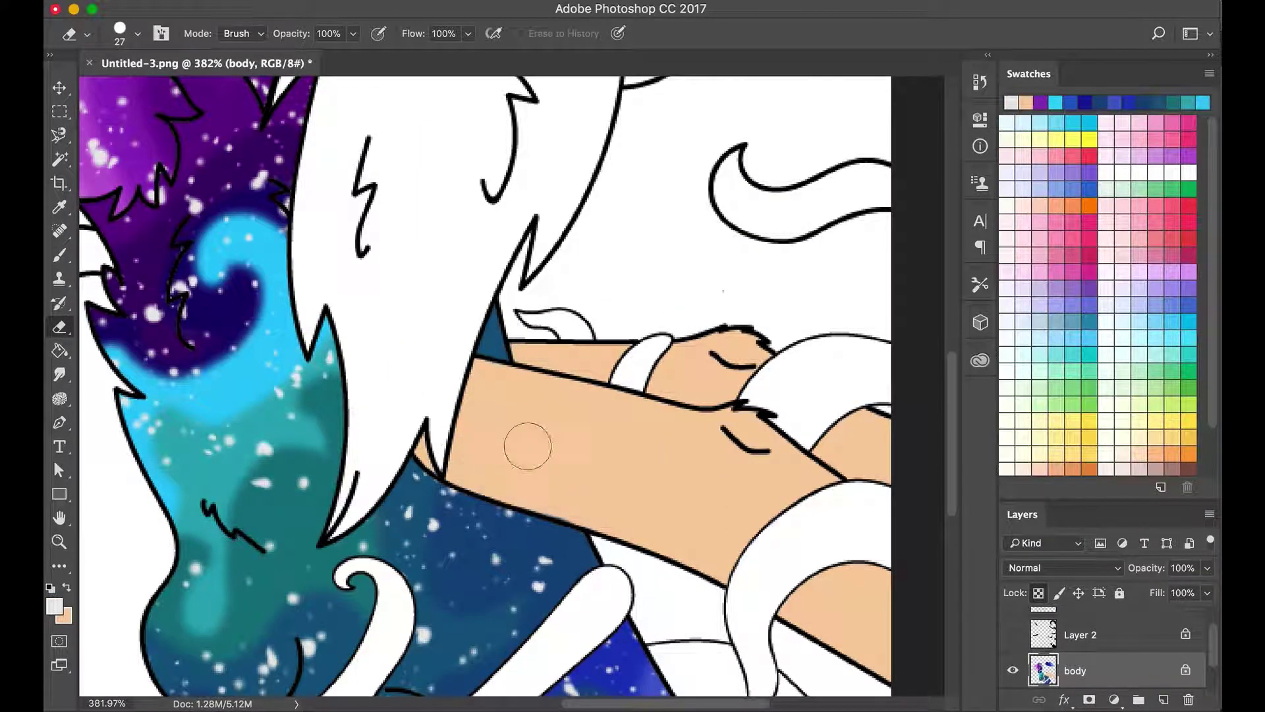
Select the near foreleg and paint its far end dark purple.
key(w)
click(465, 435)
scroll(465, 435, right, 2)
click(54, 606)
key(Return)
key(b)
click(137, 34)
drag(699, 474, 811, 549)
Paint the middle of the near foreleg in a brighter purple.
scroll(811, 548, left, 2)
click(54, 606)
click(916, 353)
key(Return)
mouse_move(514, 455)
mouse_down()
mouse_move(659, 402)
mouse_move(593, 488)
mouse_move(725, 500)
mouse_up()
Paint blue on the near foreleg's upper part and orchid pink where it meets the mane.
click(54, 605)
click(972, 371)
key(Return)
scroll(514, 386, down, 3)
click(54, 605)
key(Return)
drag(830, 566, 870, 586)
scroll(514, 385, down, 3)
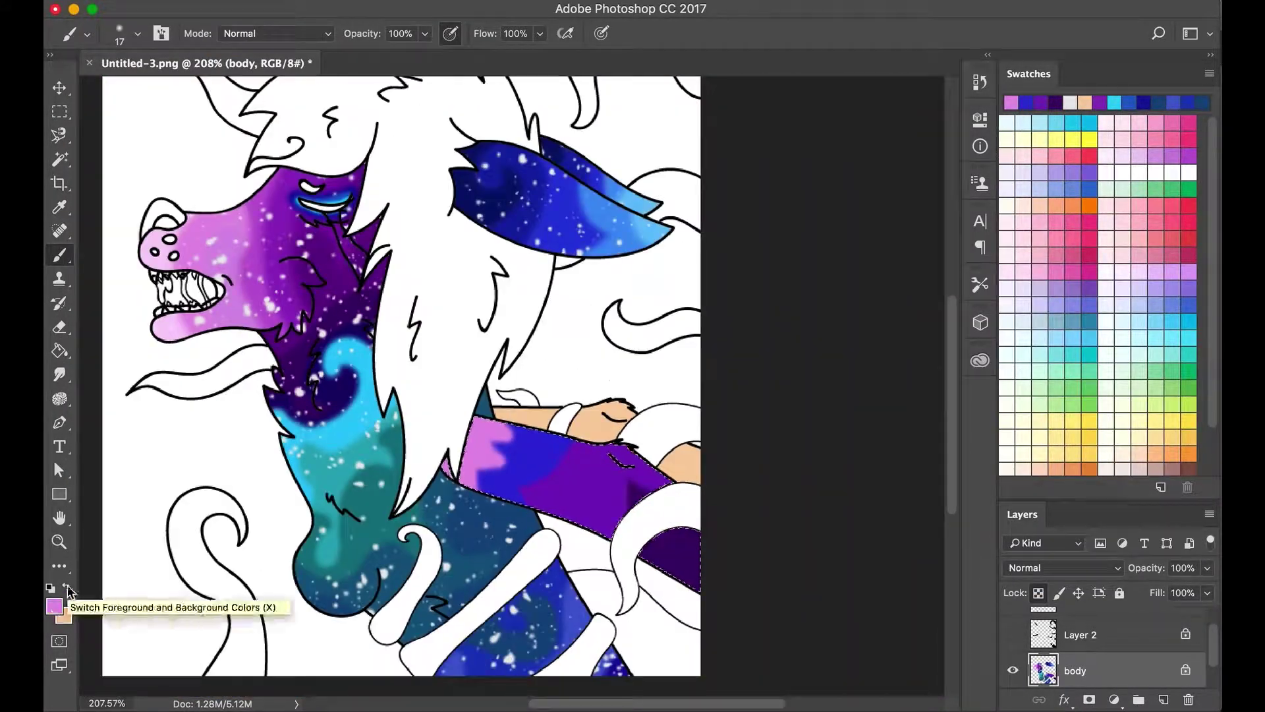
Speckle off-white stars along the near foreleg.
click(66, 587)
click(54, 605)
key(Return)
scroll(804, 448, up, 2)
Select the far foreleg and fill its sections with dark purple, purple and blue.
key(w)
key(g)
click(626, 467)
click(54, 605)
key(Return)
click(408, 409)
Sample orchid pink, and speckle the far foreleg with off-white stars using the 140 px splatter brush.
click(54, 605)
click(135, 287)
key(Return)
key(b)
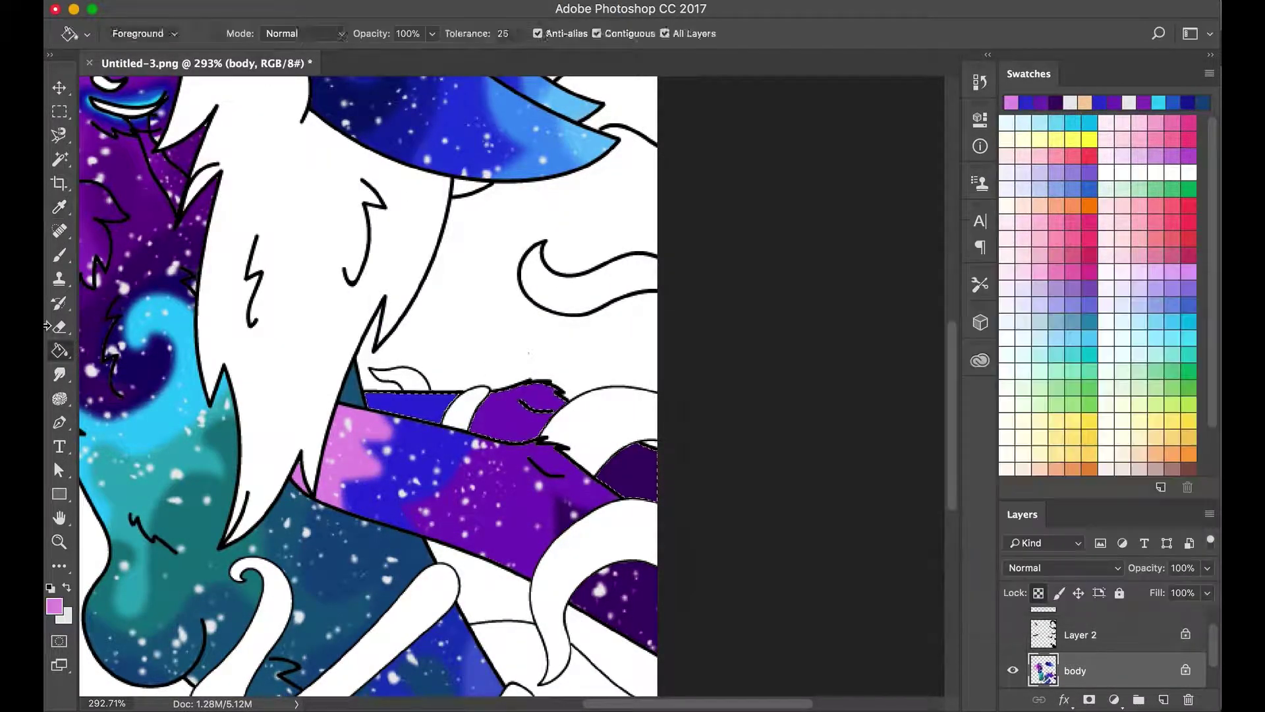
scroll(802, 251, down, 3)
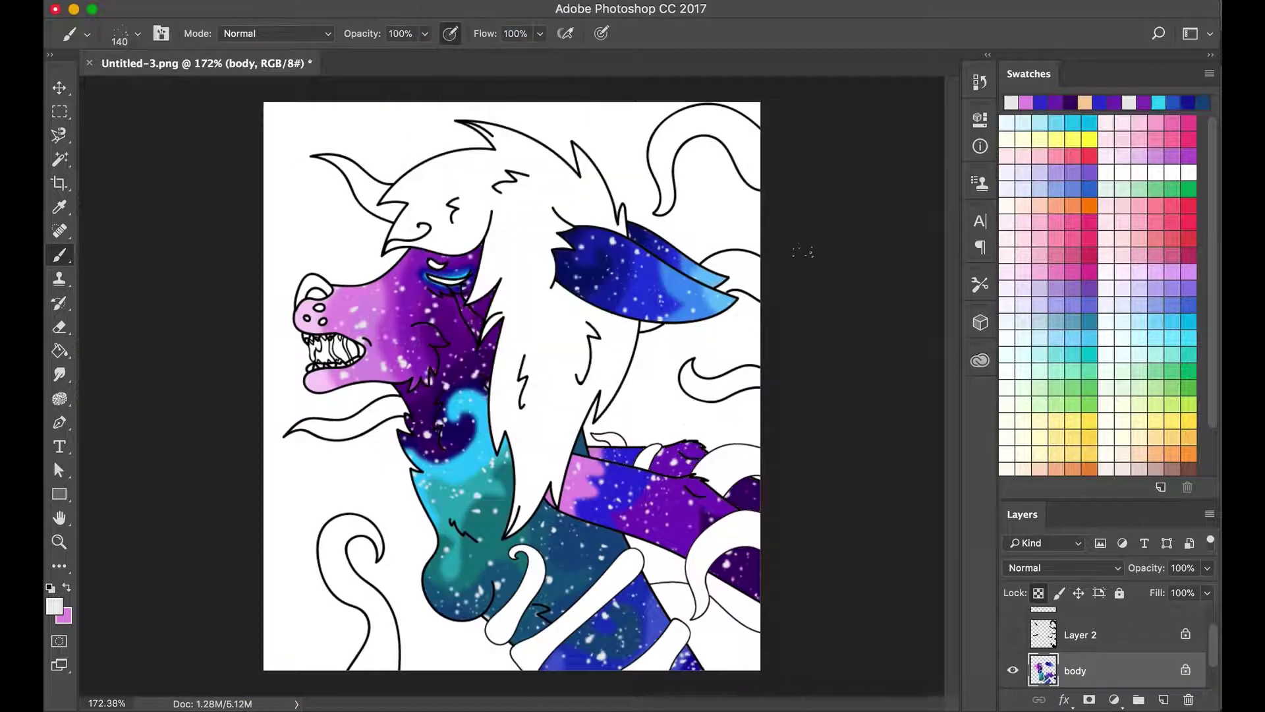
Fill the small mark above the closed eye with dark purple sampled from the face.
scroll(538, 309, up, 5)
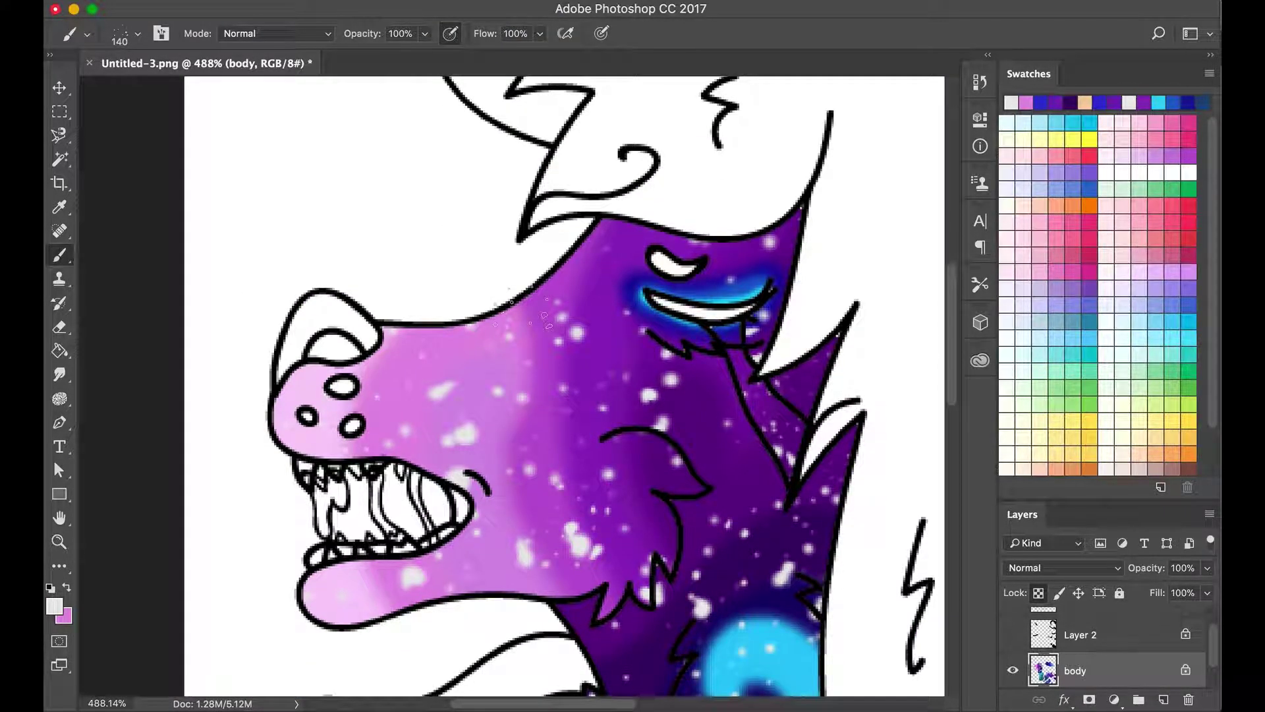
alt+click(674, 272)
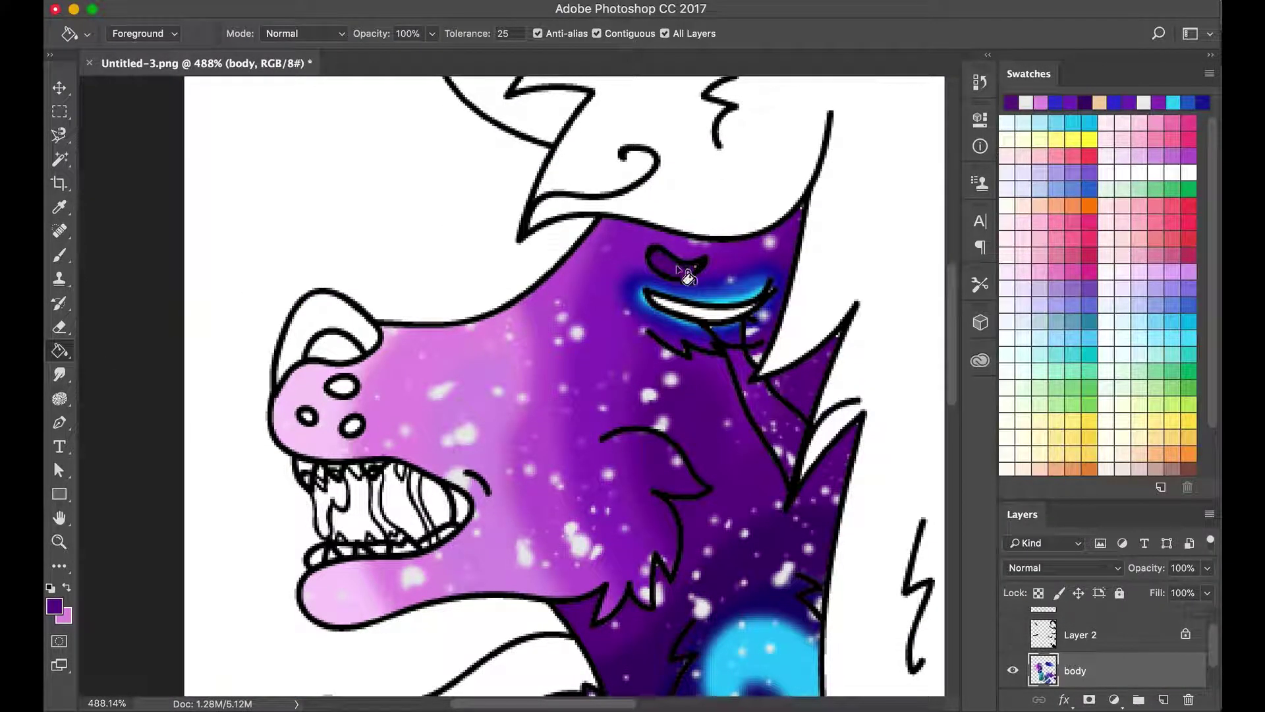
click(138, 34)
key(Escape)
alt+click(599, 290)
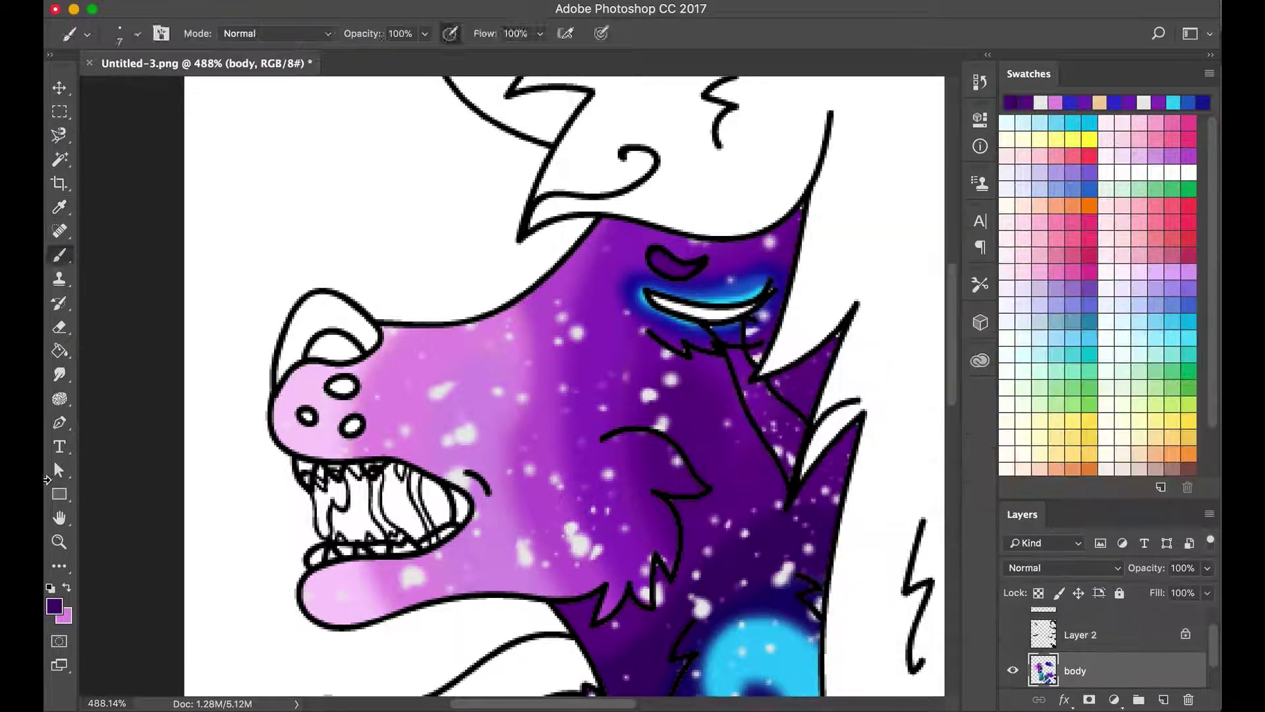
Fill the closed eye with black and the nose details with pink and mauve.
key(g)
click(710, 311)
key(b)
key(bracketleft)
key(bracketleft)
key(bracketleft)
click(61, 348)
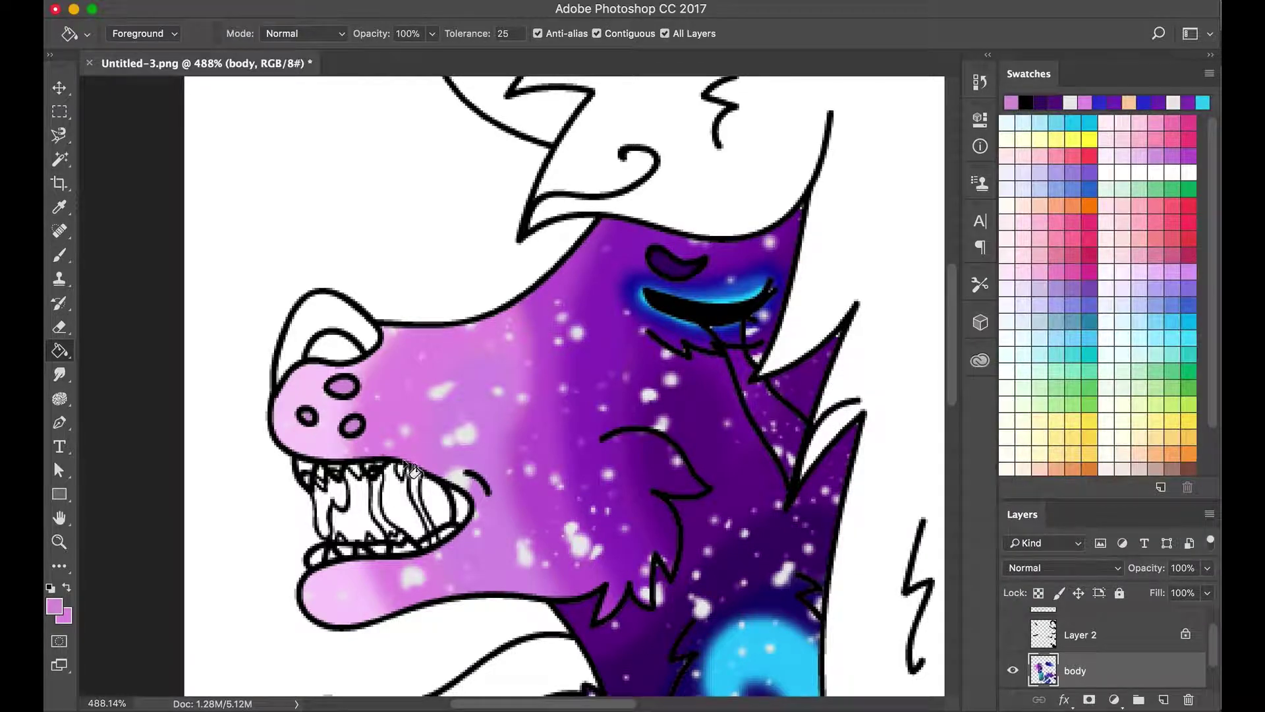
Set the fill colour to light grey e9e9e9 and fill the whole mane with it.
scroll(354, 446, down, 5)
click(54, 606)
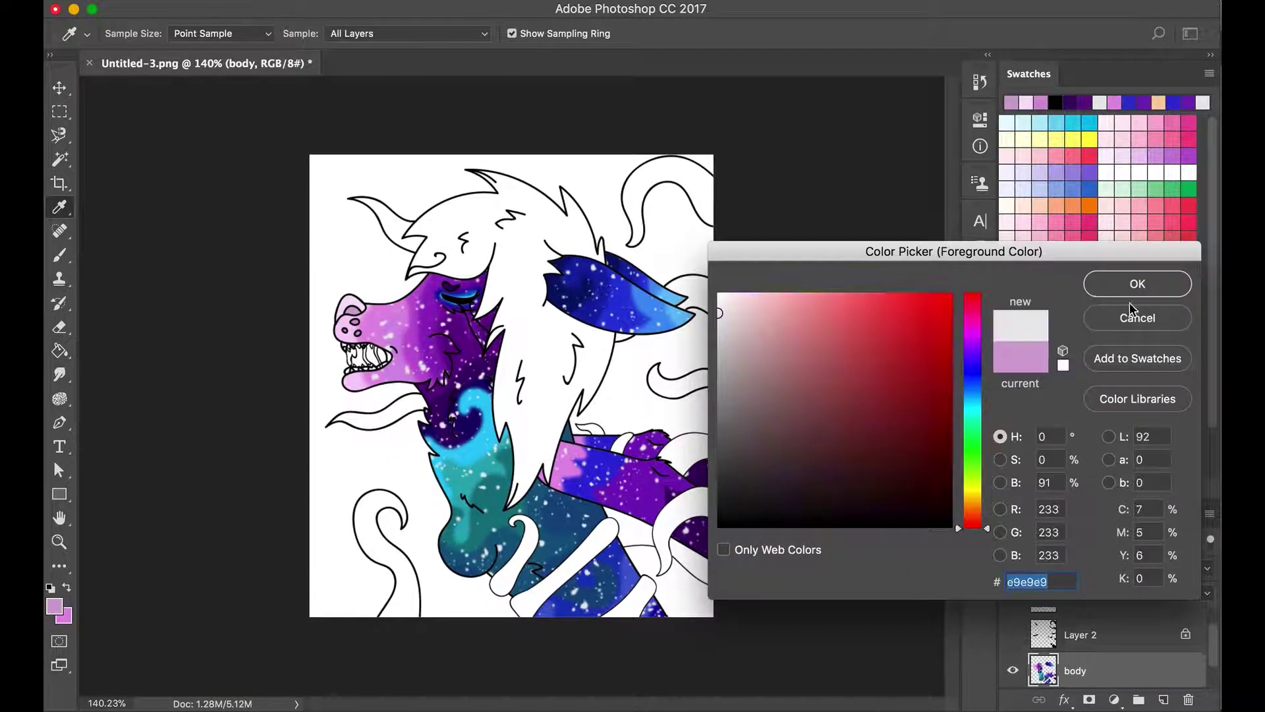
key(Return)
click(523, 279)
click(723, 394)
Add a layer beneath the body layer and fill the neck tentacle, the lower-left tentacle and the torso bands with near-black.
click(1087, 634)
scroll(1120, 632, down, 2)
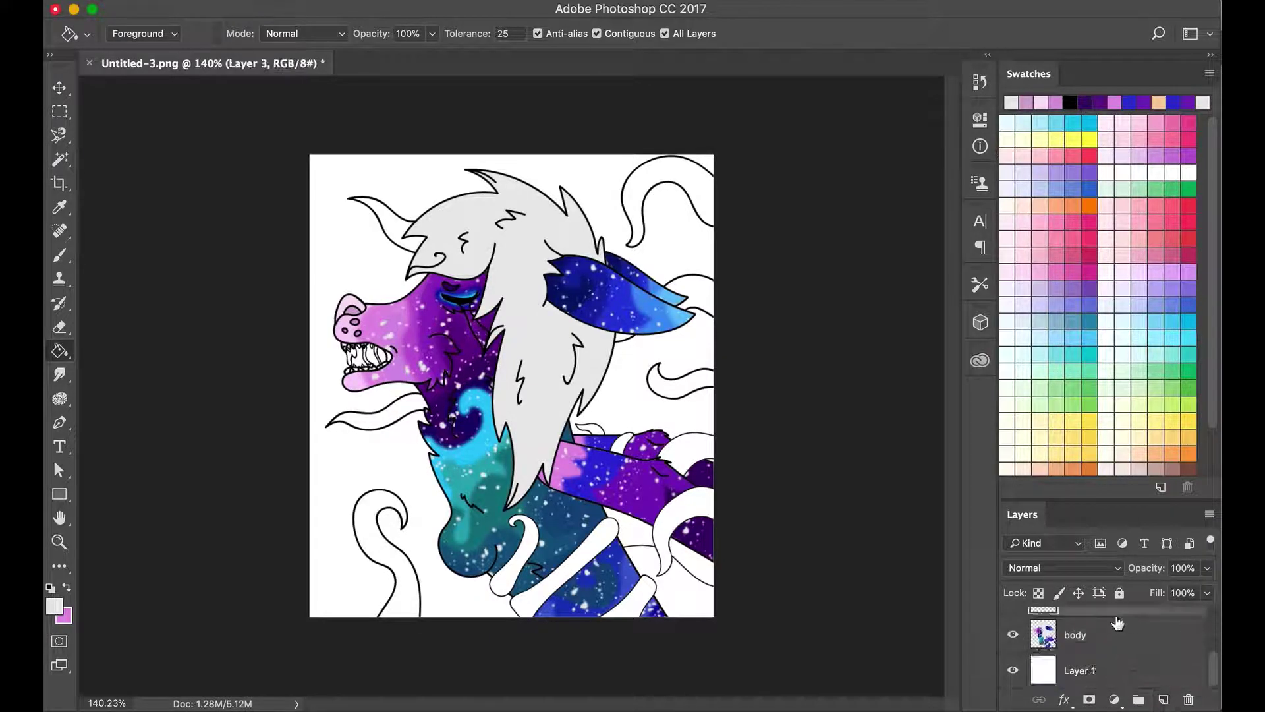
click(54, 606)
text(000000)
key(Return)
click(376, 412)
click(373, 521)
click(579, 527)
Fill the tentacles around the forelegs, behind the ears and behind the forehead with near-black.
click(666, 561)
click(698, 454)
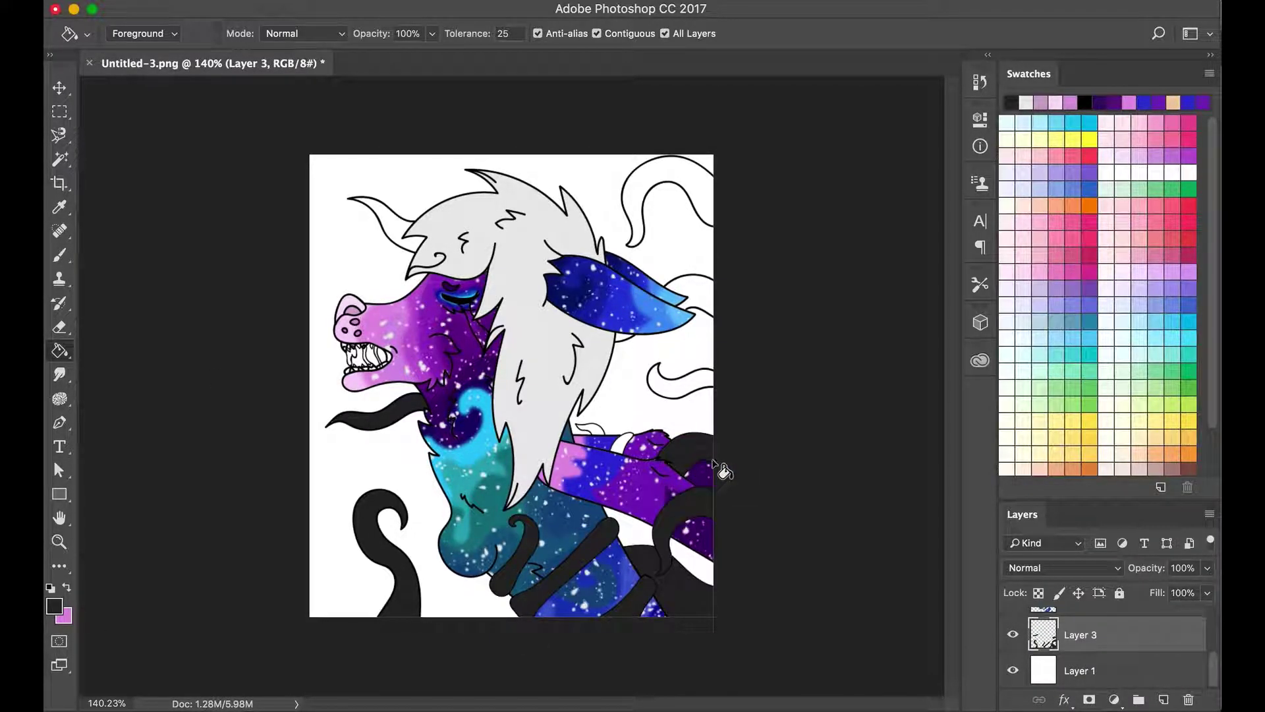
click(637, 198)
click(389, 221)
click(60, 255)
scroll(461, 329, up, 3)
scroll(461, 395, down, 5)
scroll(461, 395, up, 5)
scroll(461, 395, down, 3)
scroll(1107, 646, up, 1)
click(1064, 699)
click(1094, 538)
click(568, 309)
click(1141, 282)
drag(593, 173, 599, 174)
click(291, 269)
Give the tentacle layer a near-black outer glow with normal blending, 14% spread and 59 px size.
click(323, 437)
click(567, 240)
click(1135, 283)
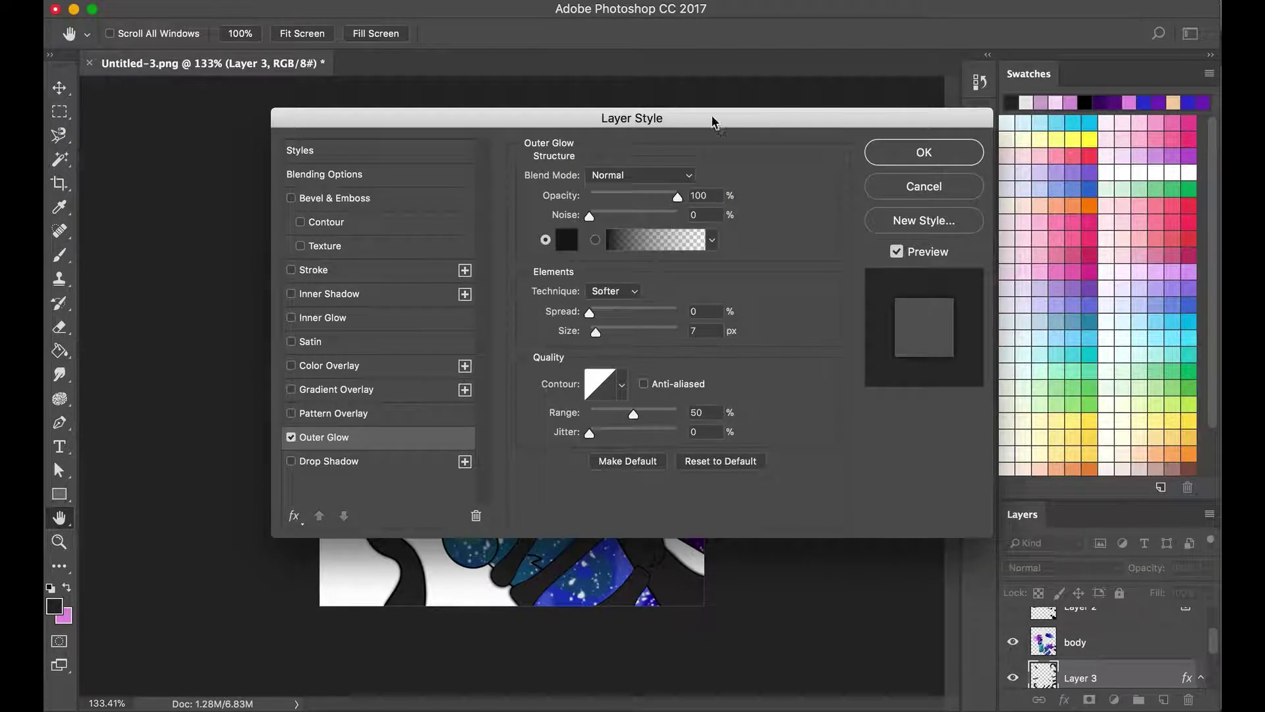
drag(714, 118, 654, 398)
drag(673, 456, 580, 596)
click(552, 702)
drag(593, 523, 451, 599)
drag(520, 620, 545, 380)
drag(411, 580, 423, 580)
drag(441, 661, 456, 661)
drag(404, 560, 410, 562)
drag(615, 366, 565, 665)
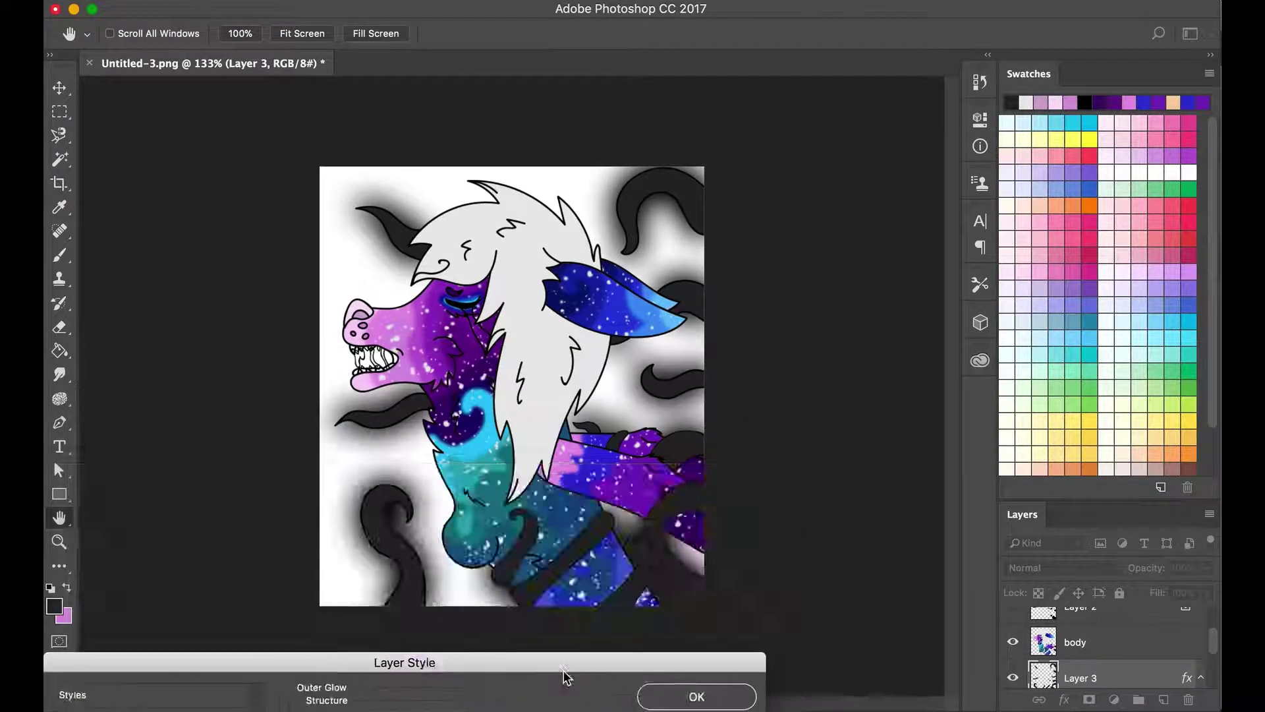
click(655, 692)
Reopen the tentacle layer's outer glow settings and accept them.
scroll(1036, 642, down, 1)
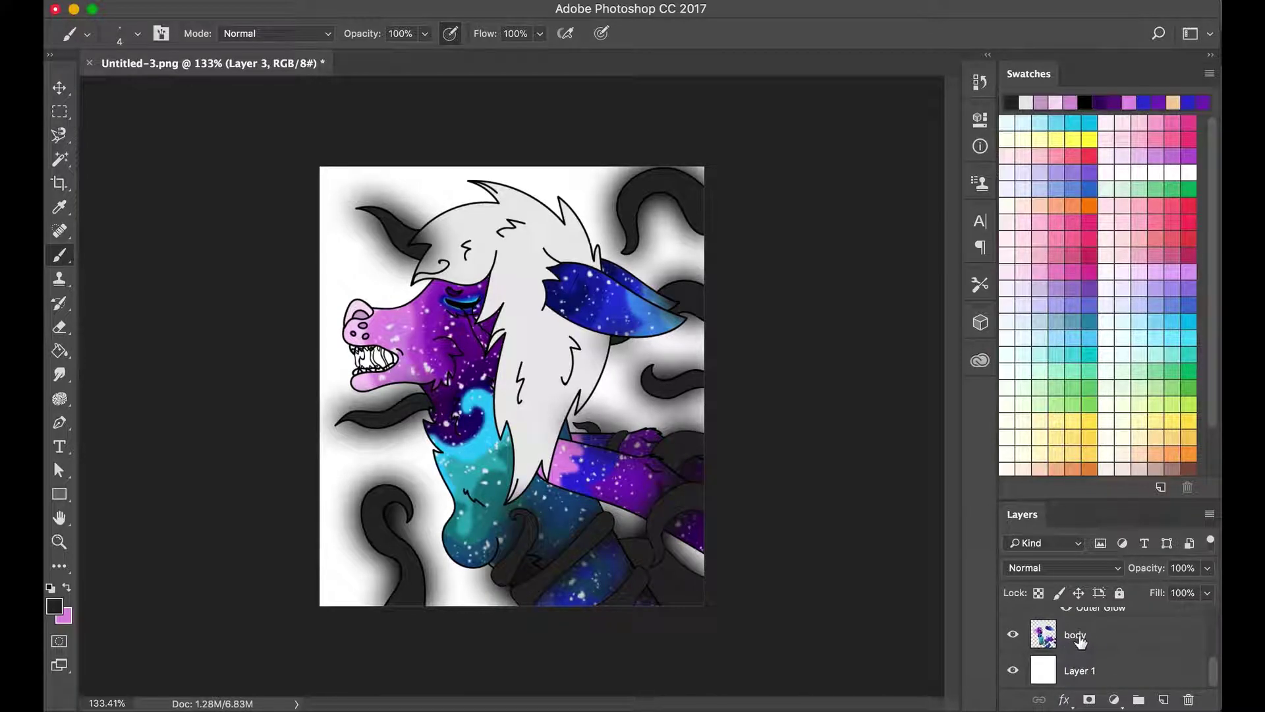
double_click(1094, 652)
drag(627, 128, 558, 464)
click(161, 475)
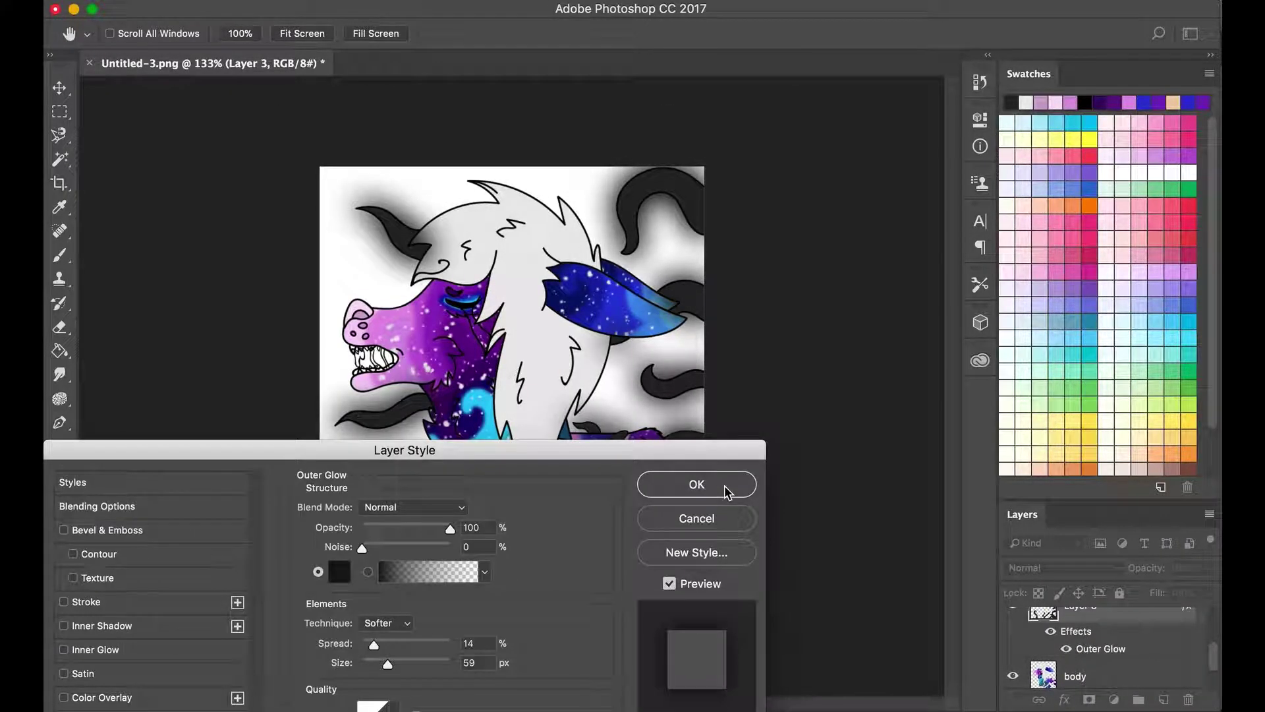
click(727, 493)
Undo the tentacle layer's outer glow and the most recent tentacle fills.
key(e)
scroll(1150, 642, up, 1)
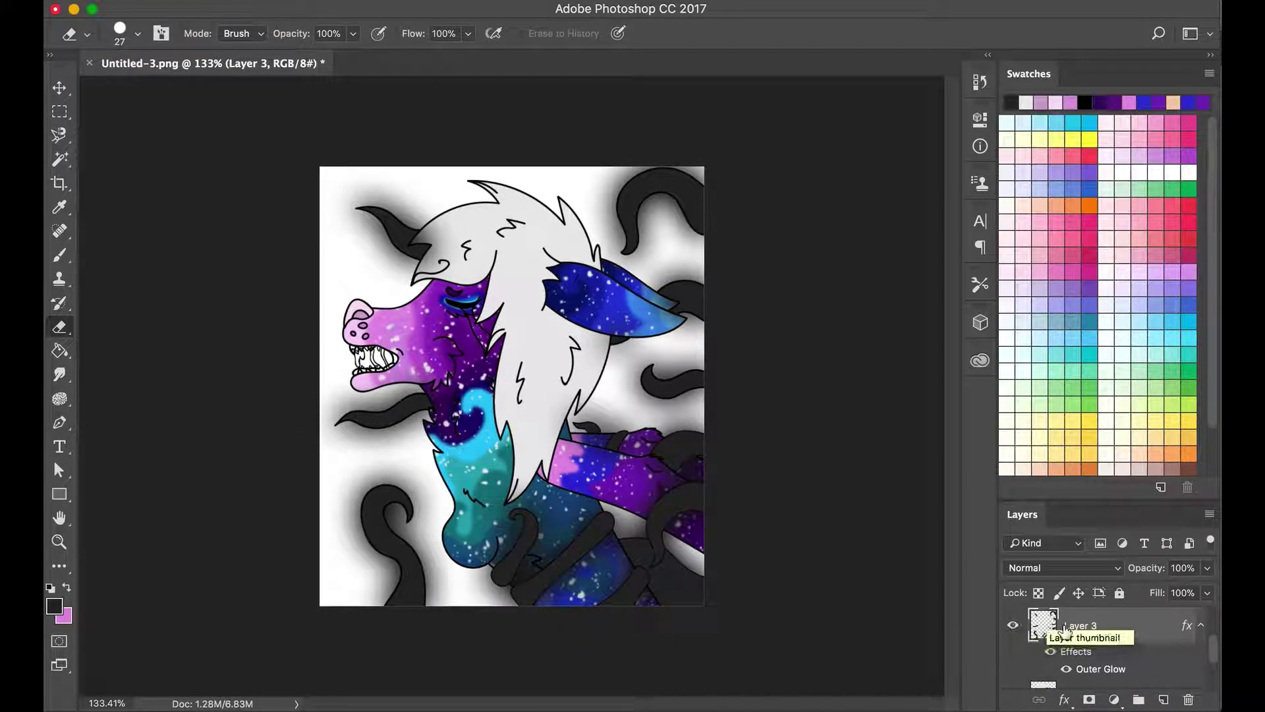
key(super+z)
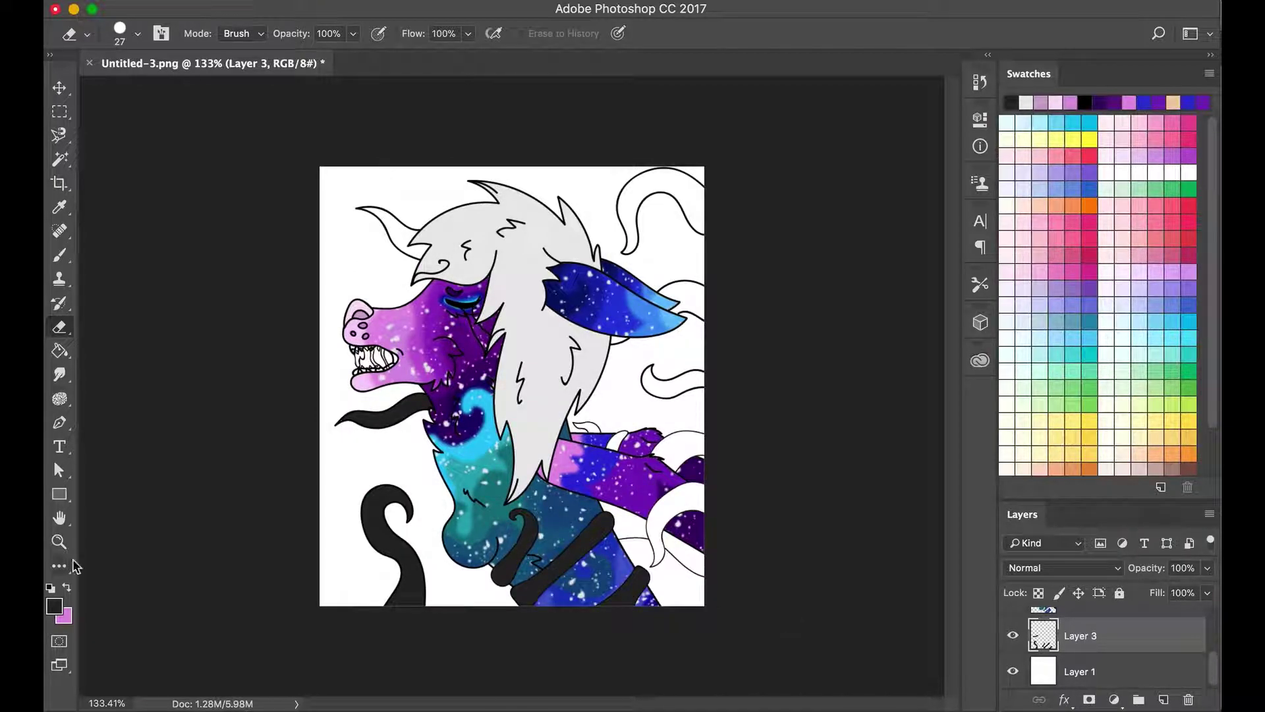
Fill the remaining white tentacles with near-black, adding a second tentacle layer beneath the first.
key(g)
click(630, 456)
click(1164, 700)
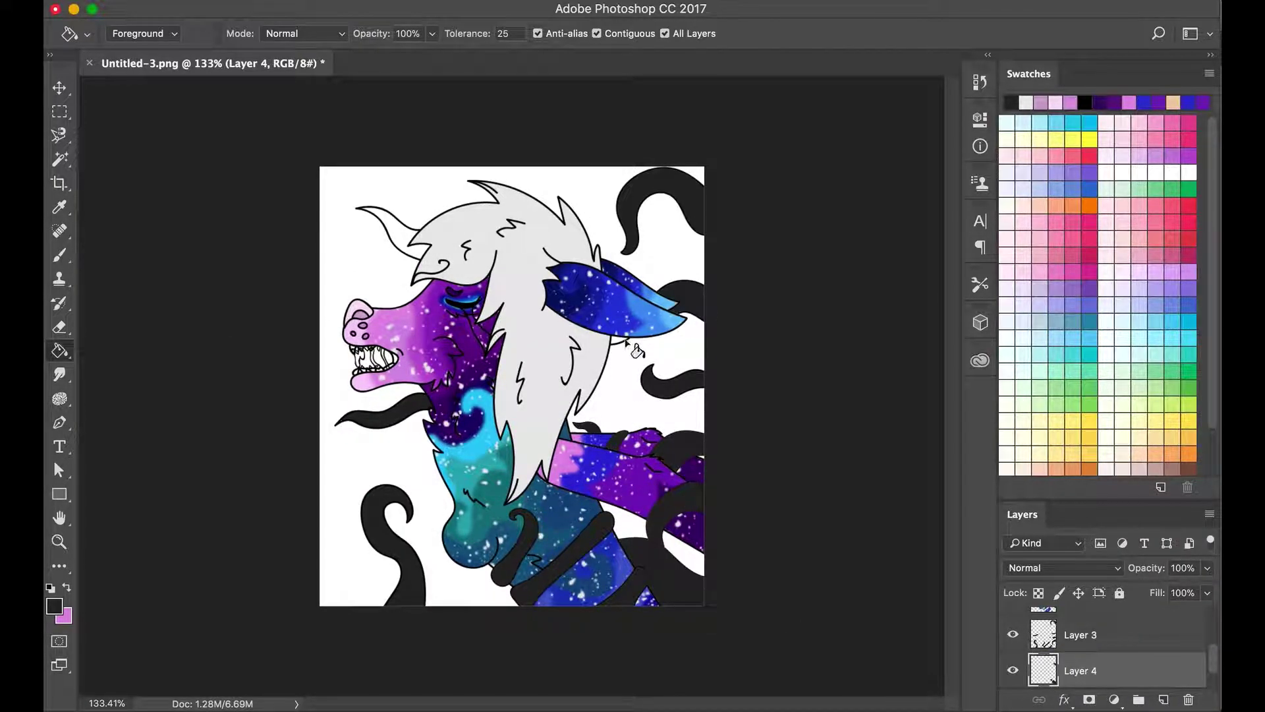
scroll(638, 349, up, 2)
key(s)
key(b)
key(g)
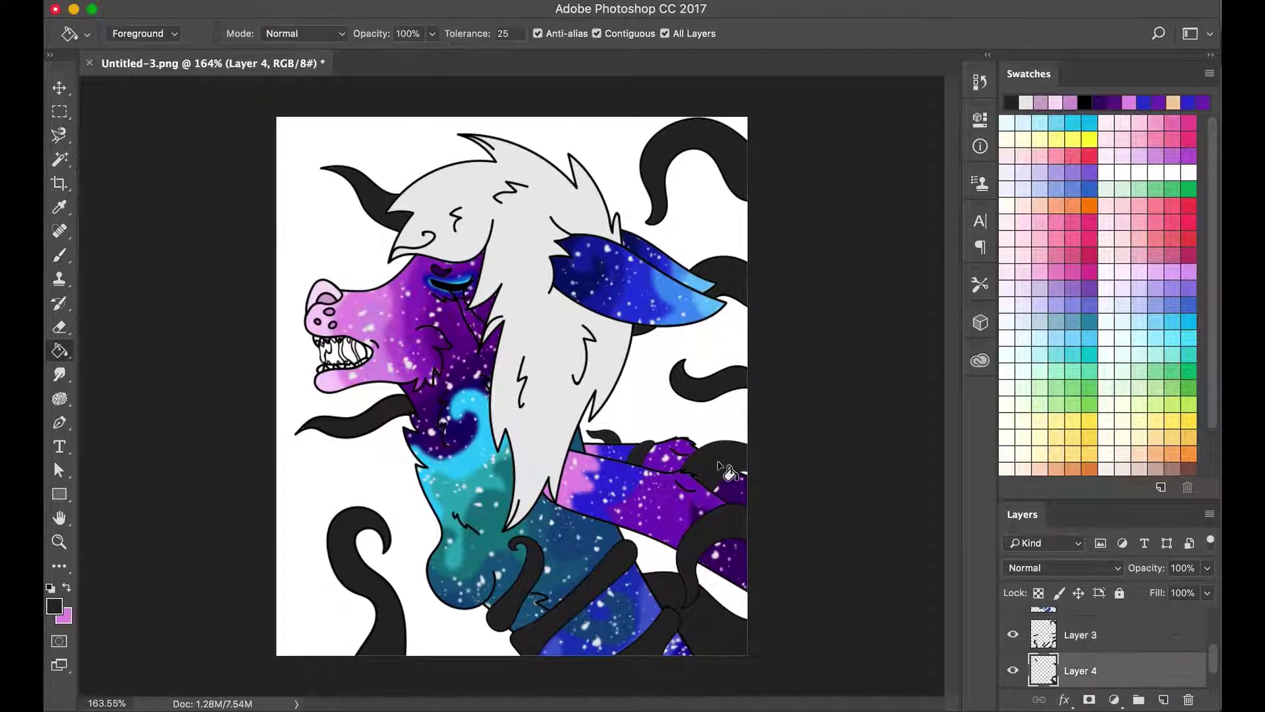
Examine the tentacle fills on the two tentacle layers up close.
scroll(726, 469, up, 3)
scroll(884, 217, up, 2)
scroll(883, 461, down, 3)
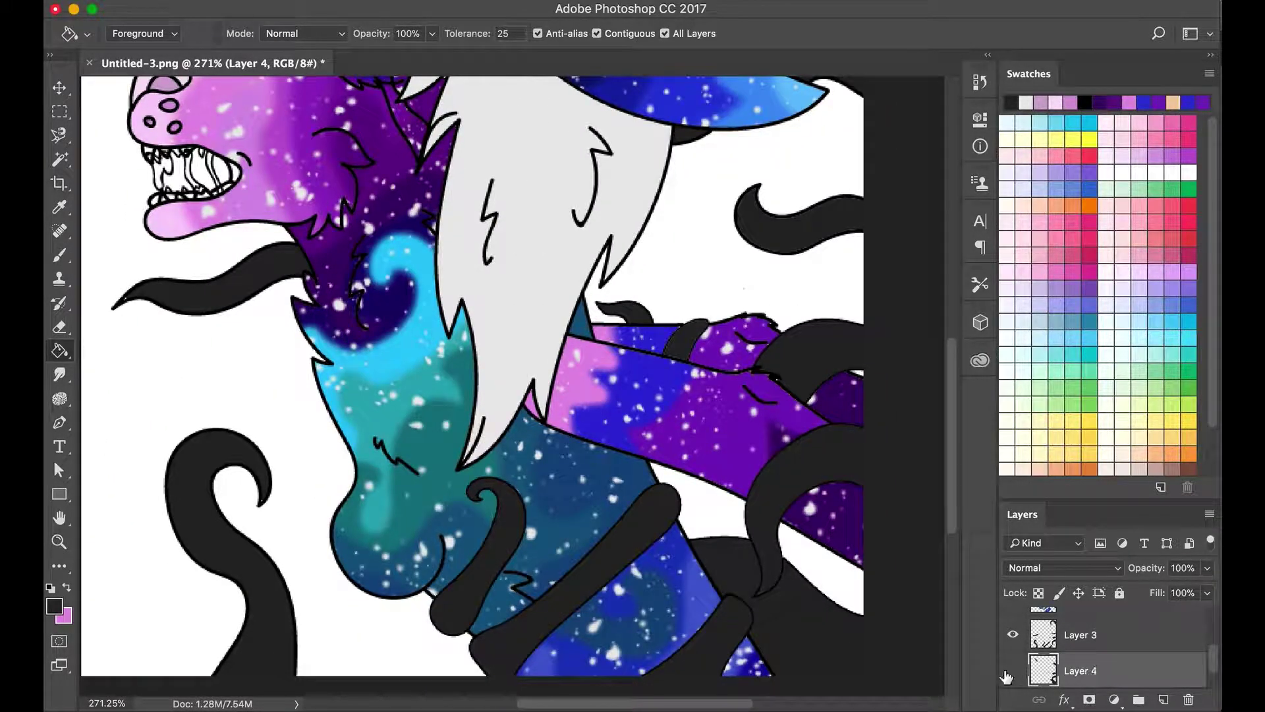
click(1081, 634)
scroll(283, 295, up, 5)
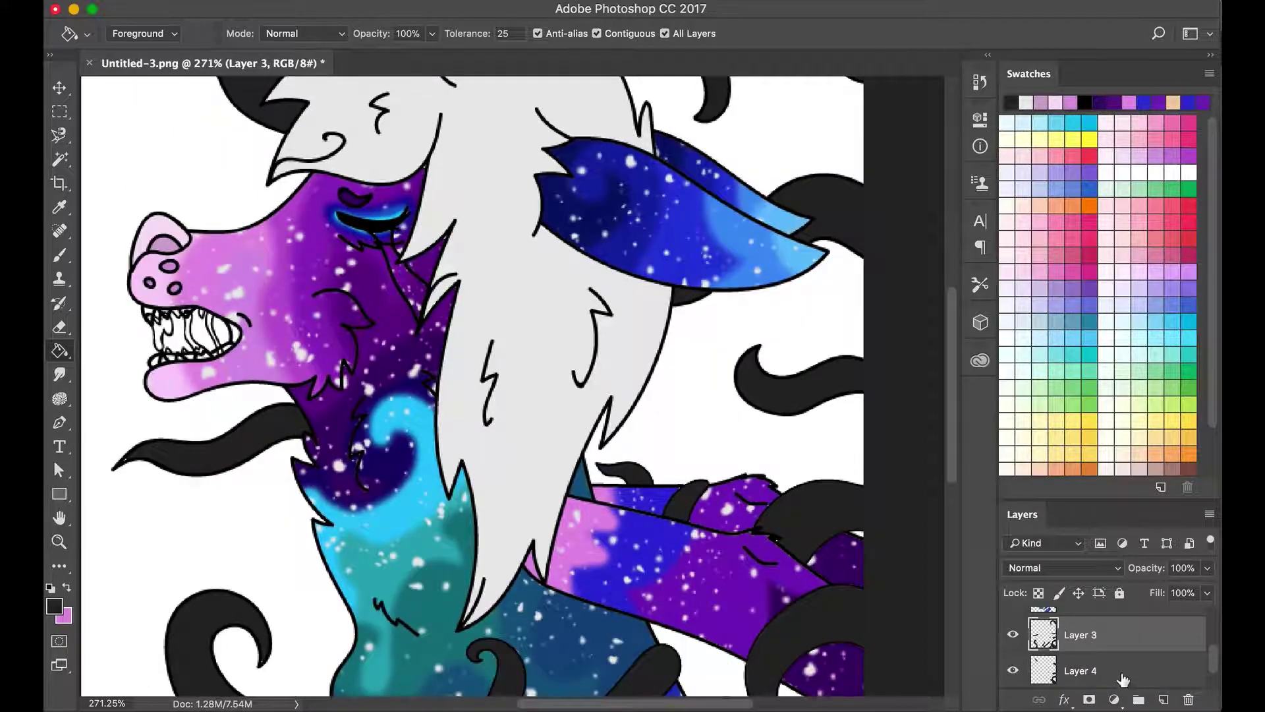
click(58, 263)
scroll(461, 382, up, 2)
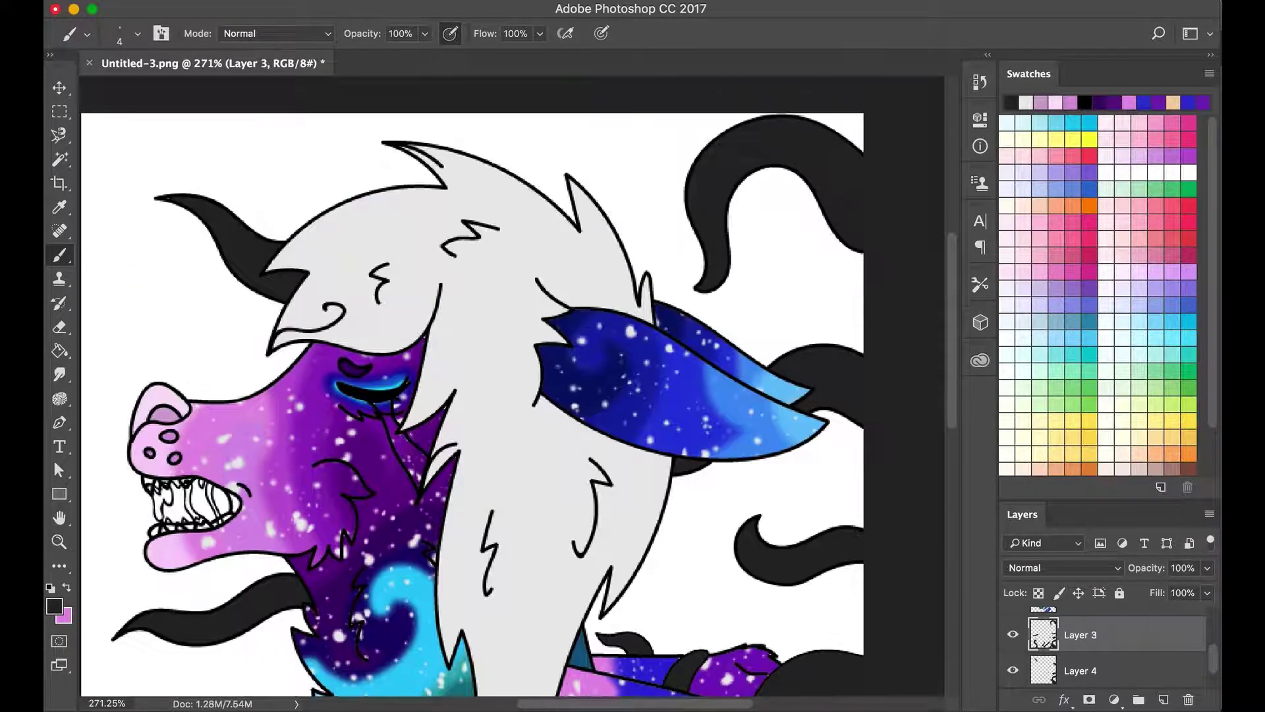
Apply an outer glow to the lower tentacle layer.
click(1081, 670)
scroll(461, 382, down, 5)
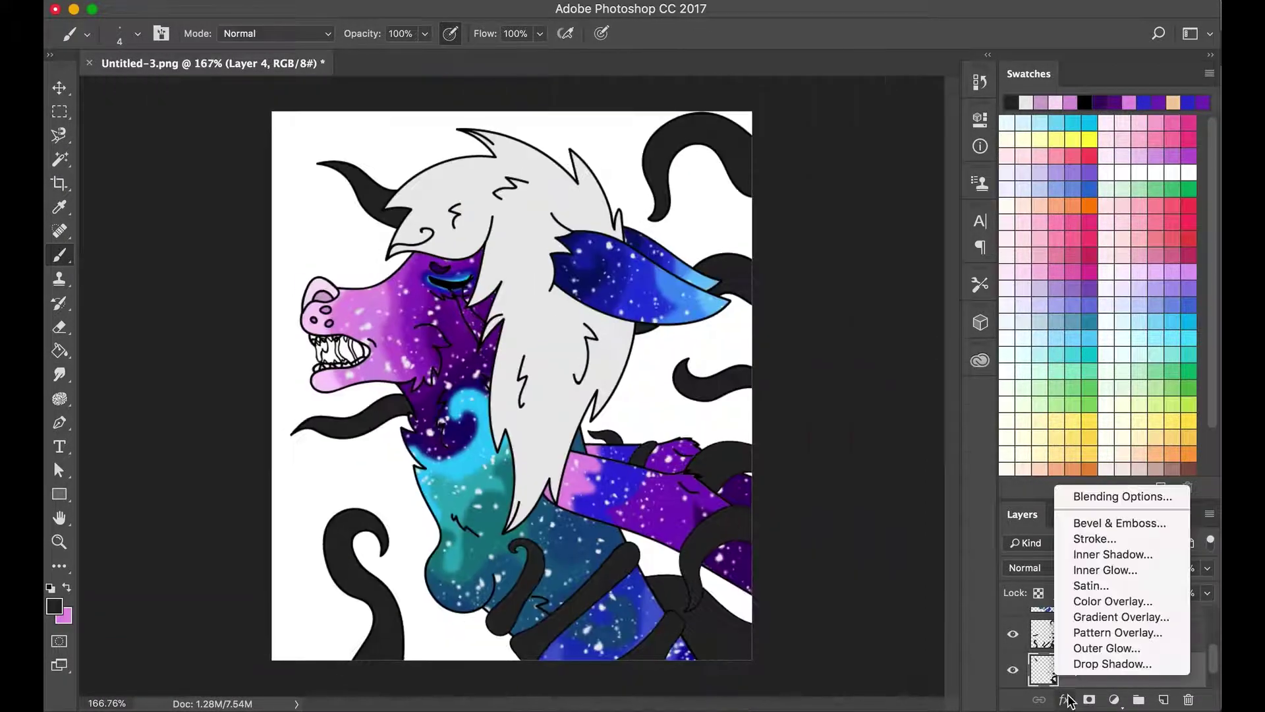
click(1101, 686)
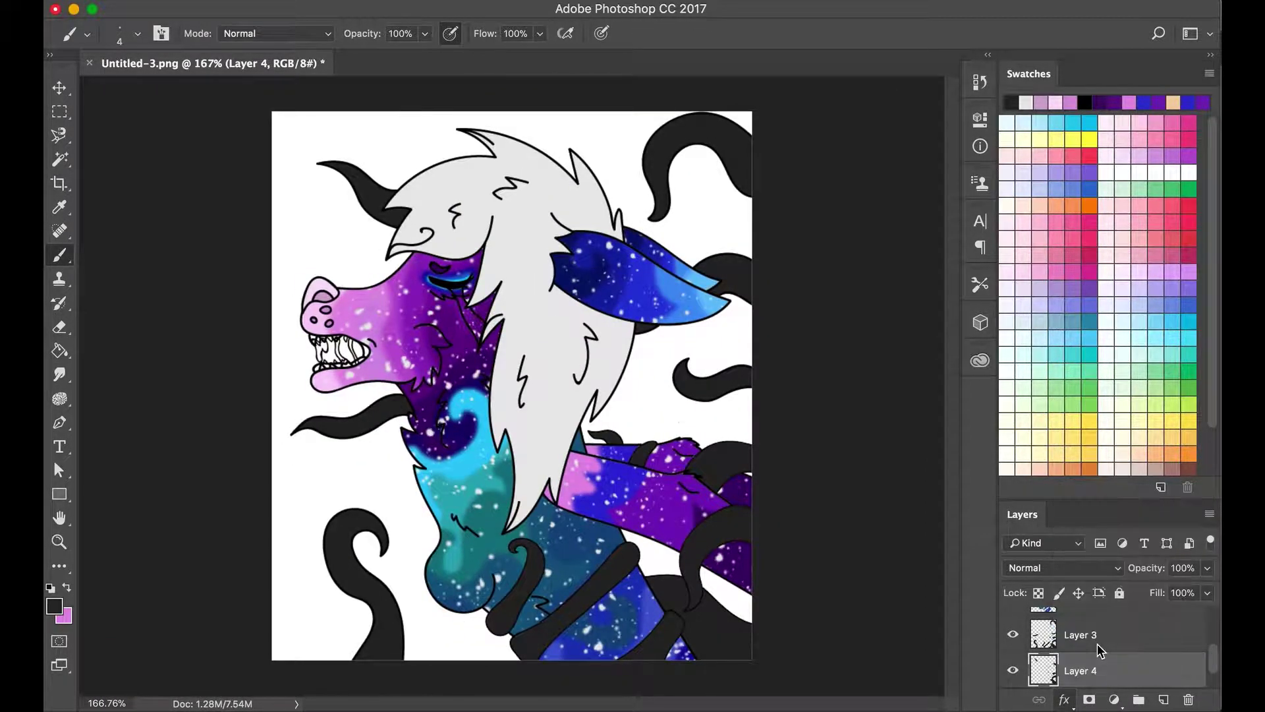
click(1064, 699)
click(1082, 648)
click(955, 150)
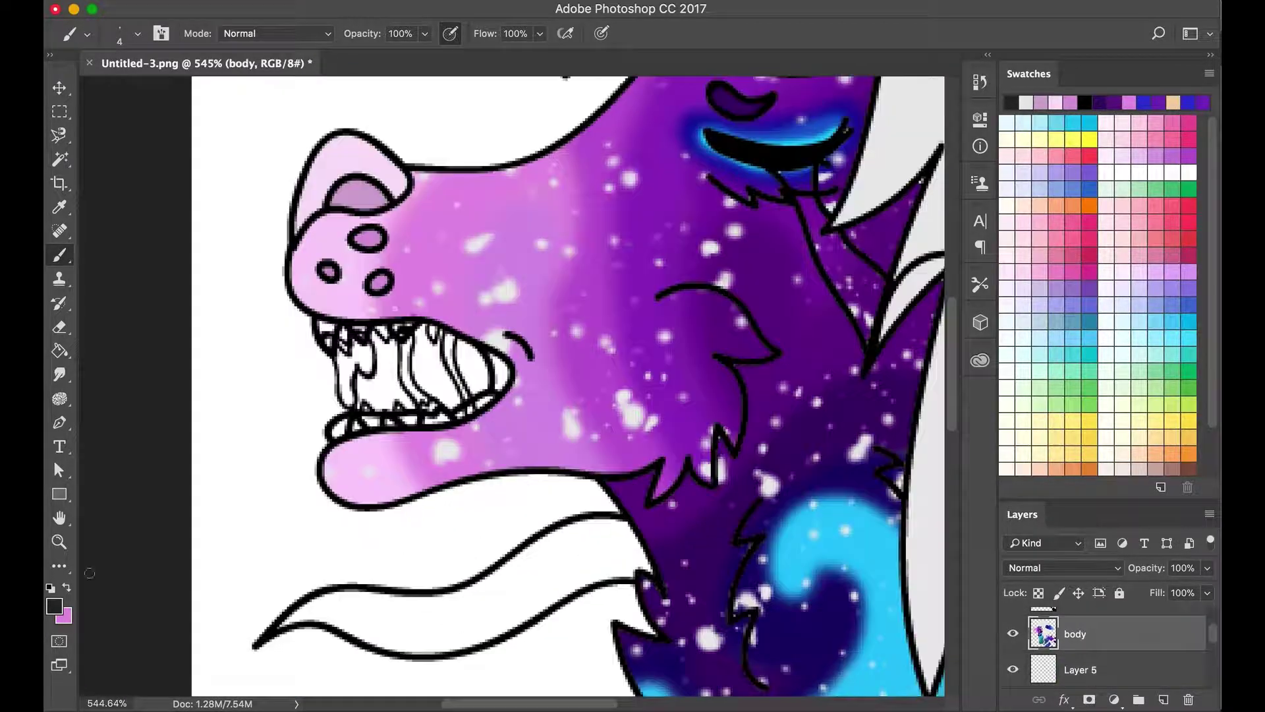
On the body layer, sample purple and dark blue around the eye to touch up the gaps by the lashes.
scroll(749, 198, up, 4)
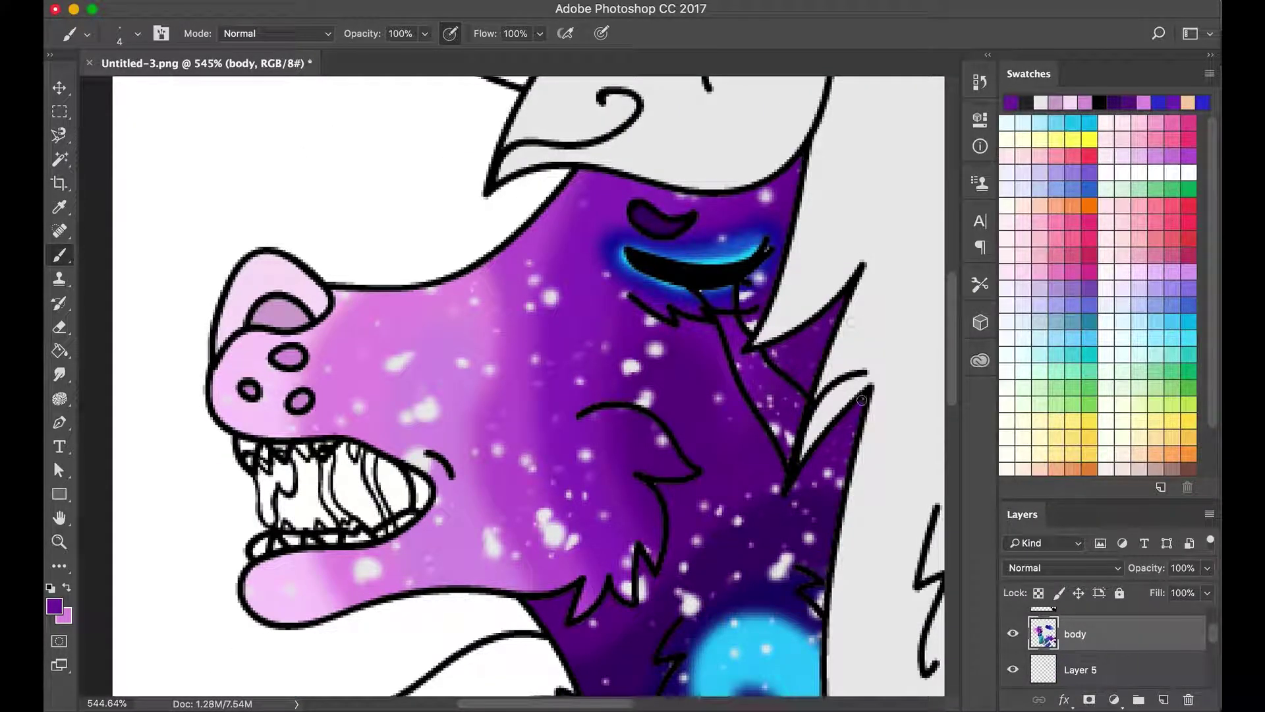
alt+click(727, 280)
scroll(765, 250, right, 2)
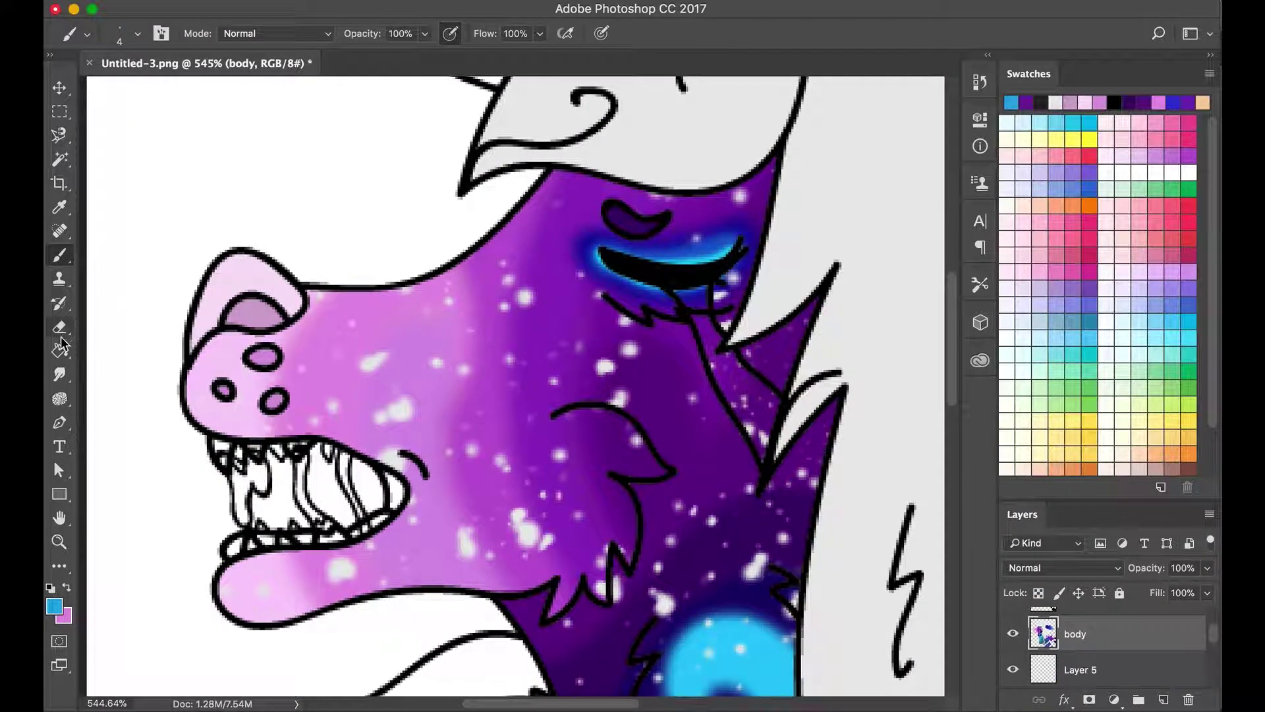
click(710, 233)
key(Return)
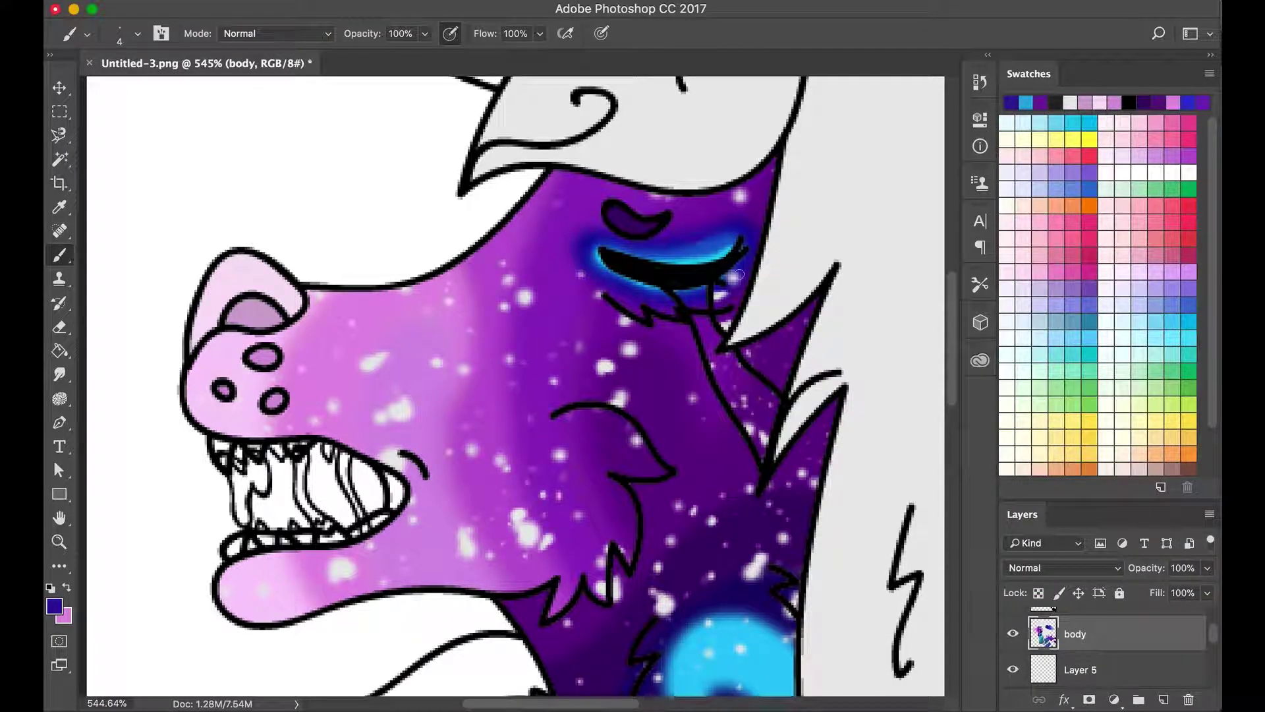
Extend the blue glow under the lashes with sampled blue and light blue, using a 6 px brush.
click(137, 33)
alt+click(724, 276)
click(137, 33)
key(Return)
alt+click(738, 383)
key(Return)
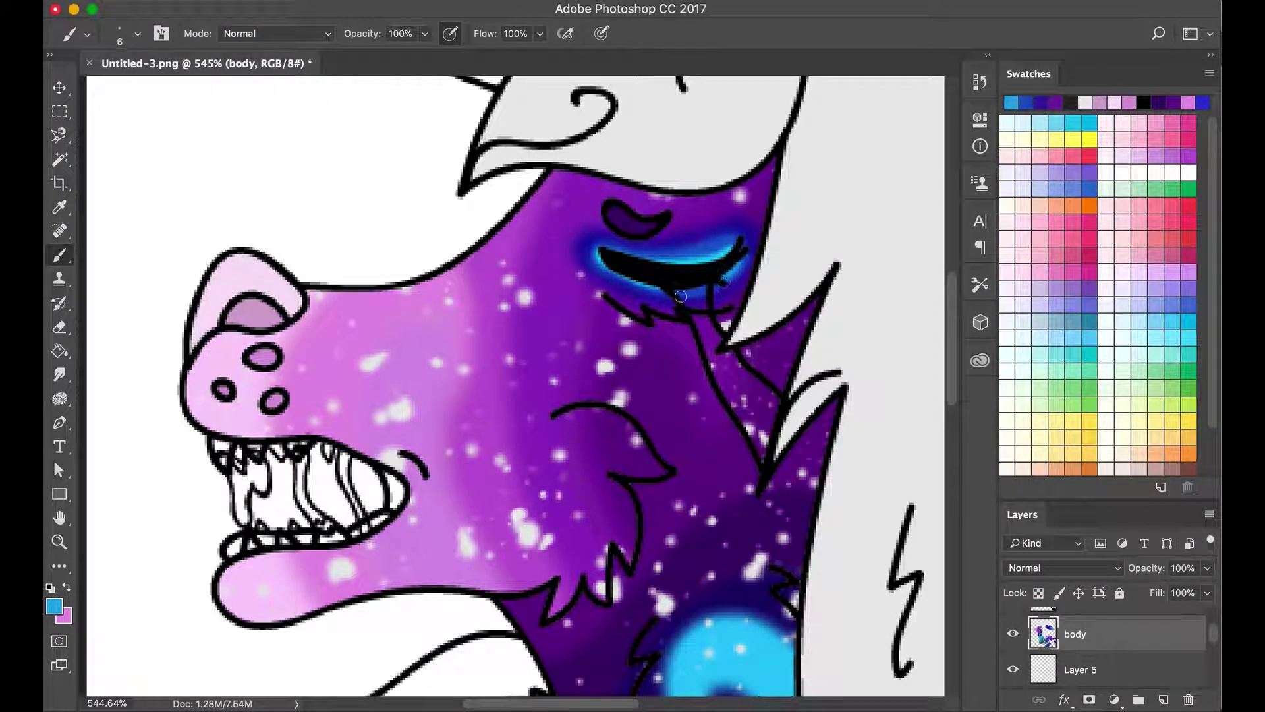
drag(722, 267, 655, 282)
Sample black and touch up the closed eye's lower edge with a 4 px brush.
alt+click(722, 265)
key(Return)
click(137, 33)
key(Return)
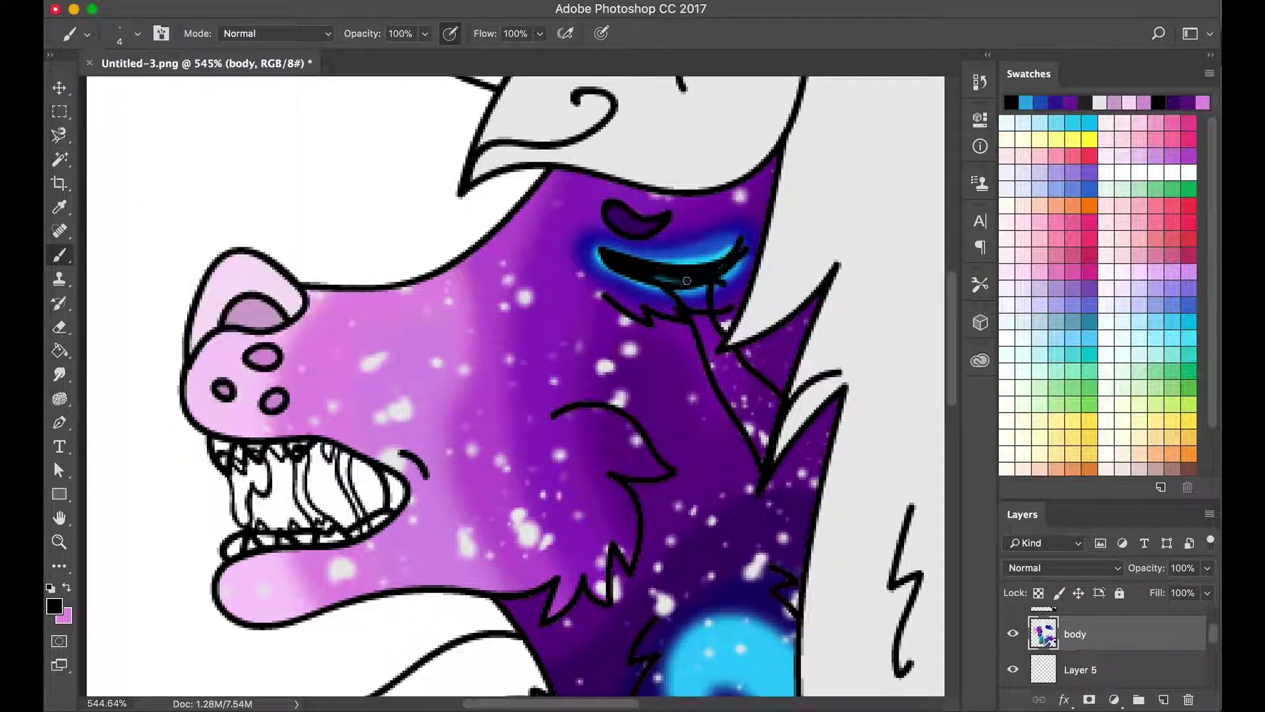
Touch up the gaps along the cheek and neck fur with sampled purples.
scroll(767, 462, down, 3)
alt+click(762, 346)
key(Return)
scroll(634, 362, down, 3)
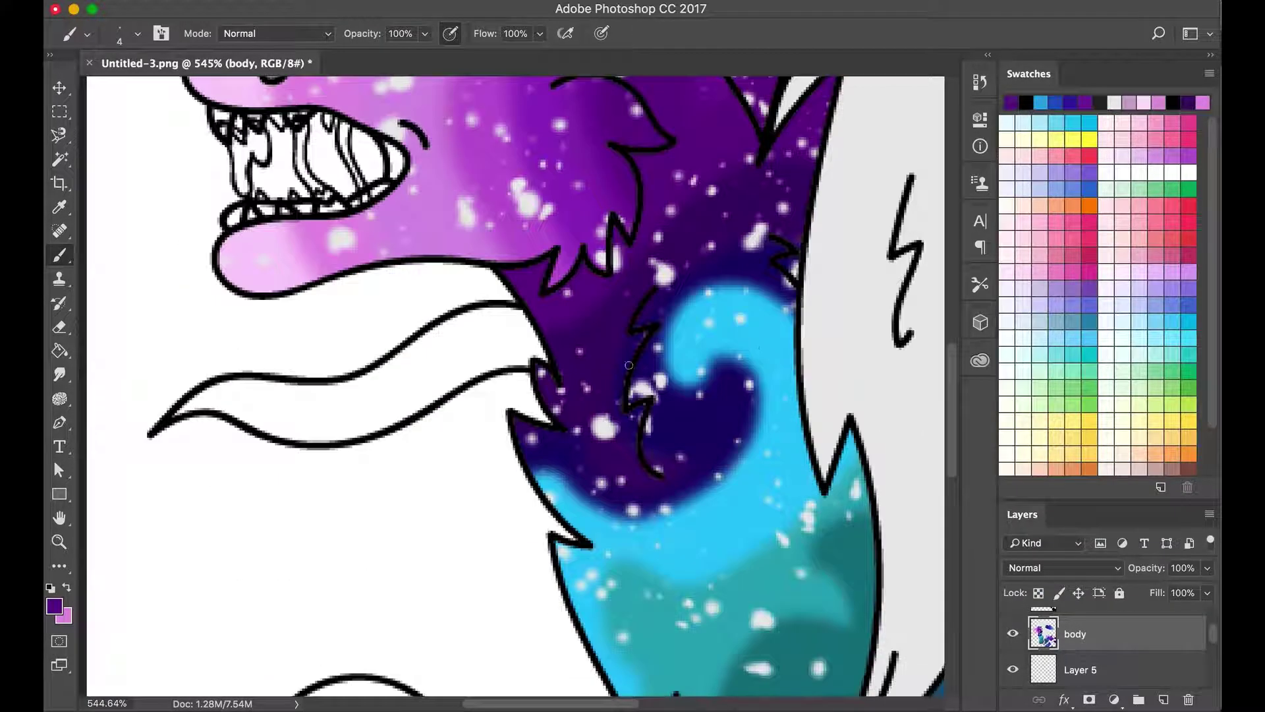
alt+click(646, 336)
key(Return)
Touch up the foreleg edges with sampled purple and blue 2e2ada, and lock the body layer's transparent pixels.
scroll(646, 335, down, 5)
scroll(659, 264, right, 3)
alt+click(703, 128)
alt+click(744, 263)
key(Return)
alt+click(744, 264)
click(422, 178)
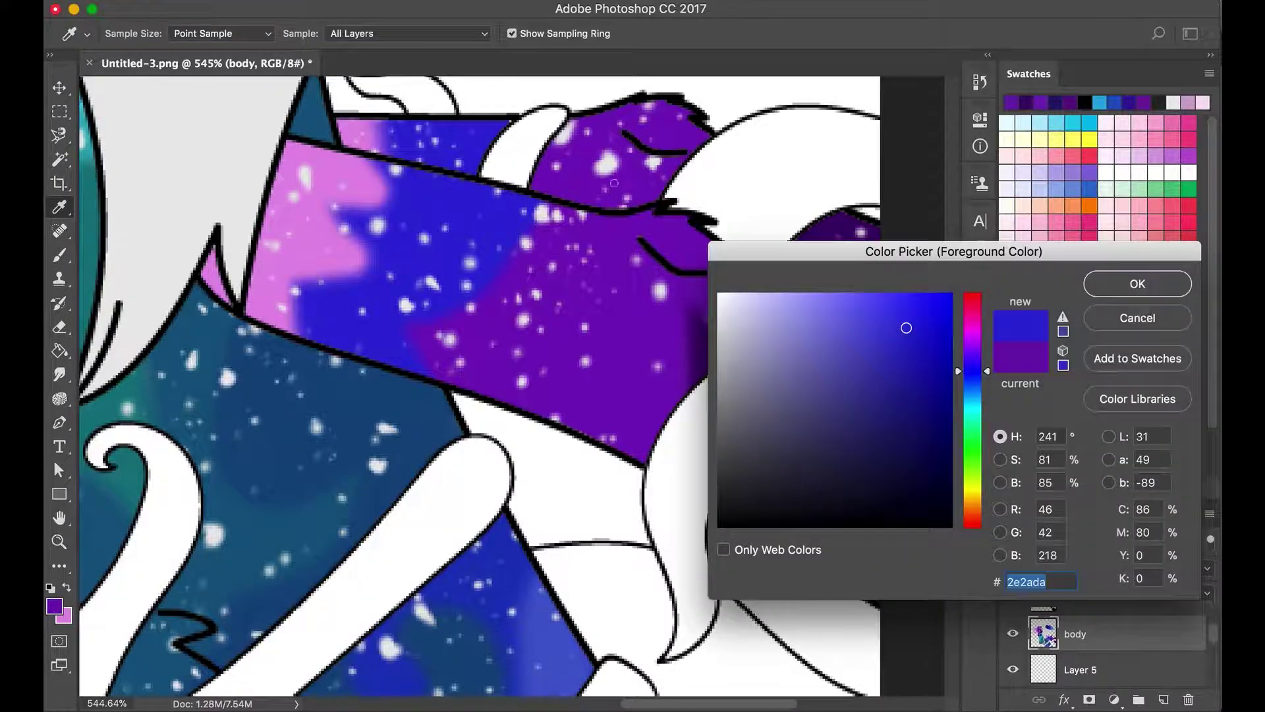
click(1138, 283)
key(b)
scroll(515, 214, up, 10)
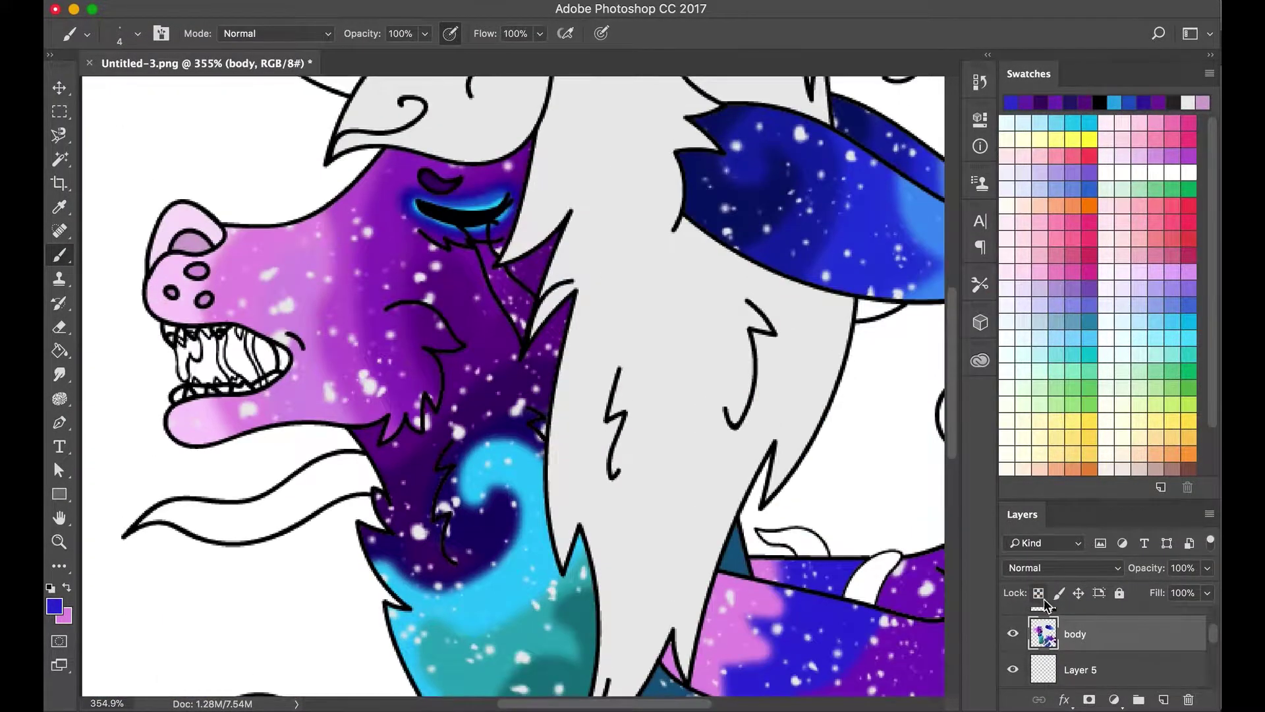
click(1043, 597)
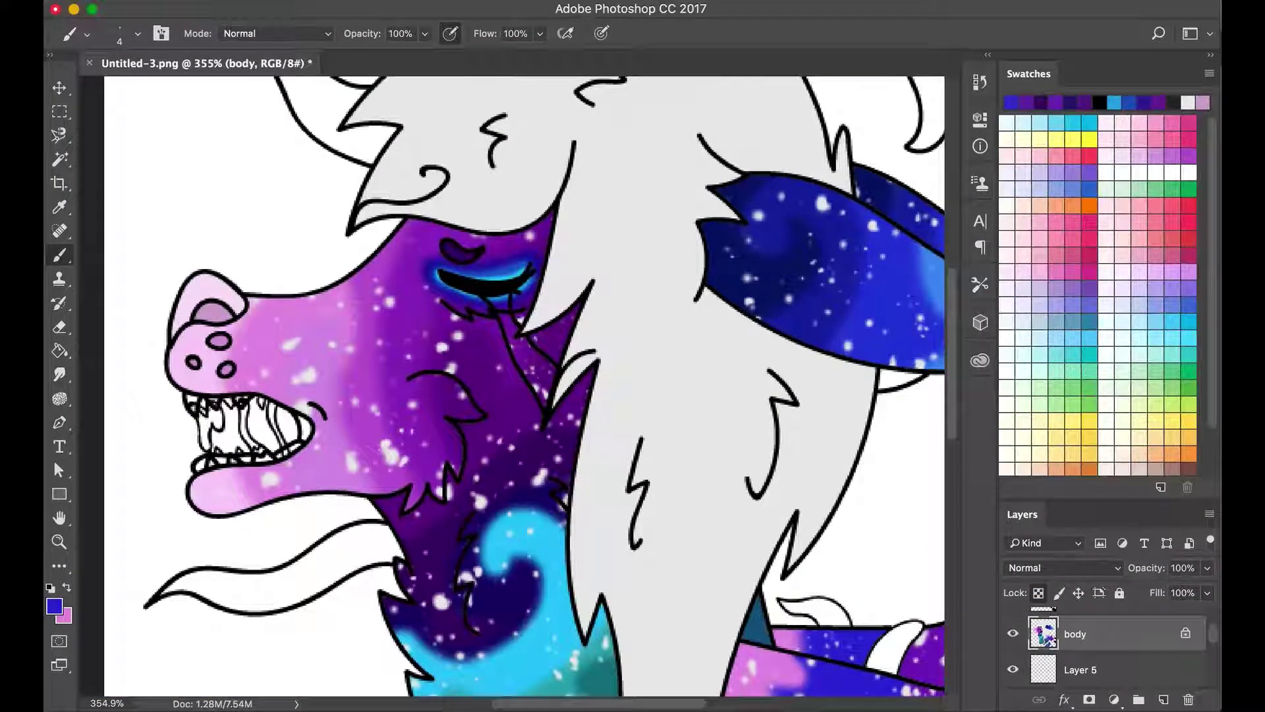
Add a new layer above the body and paint the front teeth deep indigo.
scroll(165, 264, up, 5)
key(ctrl+shift+alt+n)
key(i)
click(54, 605)
click(1138, 283)
key(b)
scroll(409, 421, up, 1)
mouse_move(395, 438)
mouse_down()
mouse_move(416, 420)
mouse_move(502, 416)
mouse_move(542, 430)
mouse_up()
Paint the remaining teeth blue, green and yellow-green towards the back of the mouth.
click(54, 605)
click(975, 369)
click(1134, 282)
click(55, 605)
click(992, 329)
click(1133, 282)
click(54, 605)
click(991, 319)
click(1134, 282)
scroll(1111, 634, up, 2)
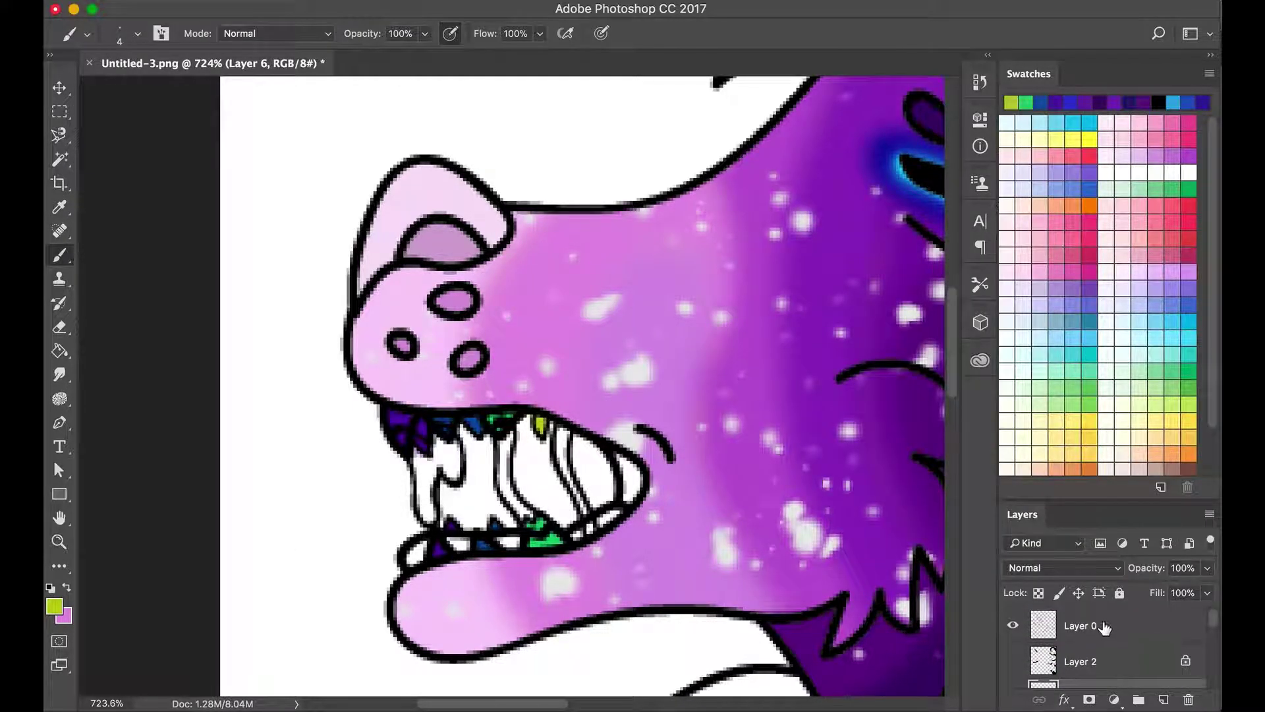
Show the 38% opacity shading layer, unlock its transparent pixels, shade the mouth strands with black, and hide the layer again.
scroll(1087, 646, down, 2)
key(super+0)
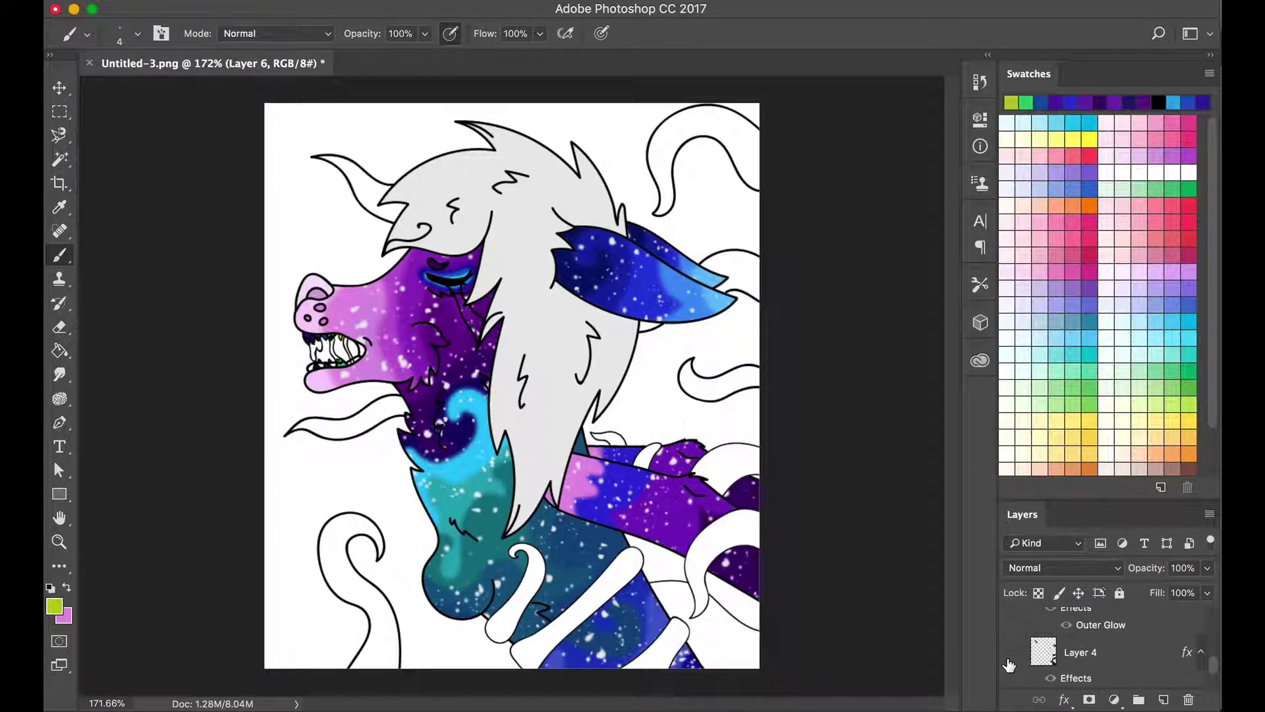
scroll(1087, 645, up, 2)
click(1018, 651)
scroll(319, 337, up, 5)
click(54, 605)
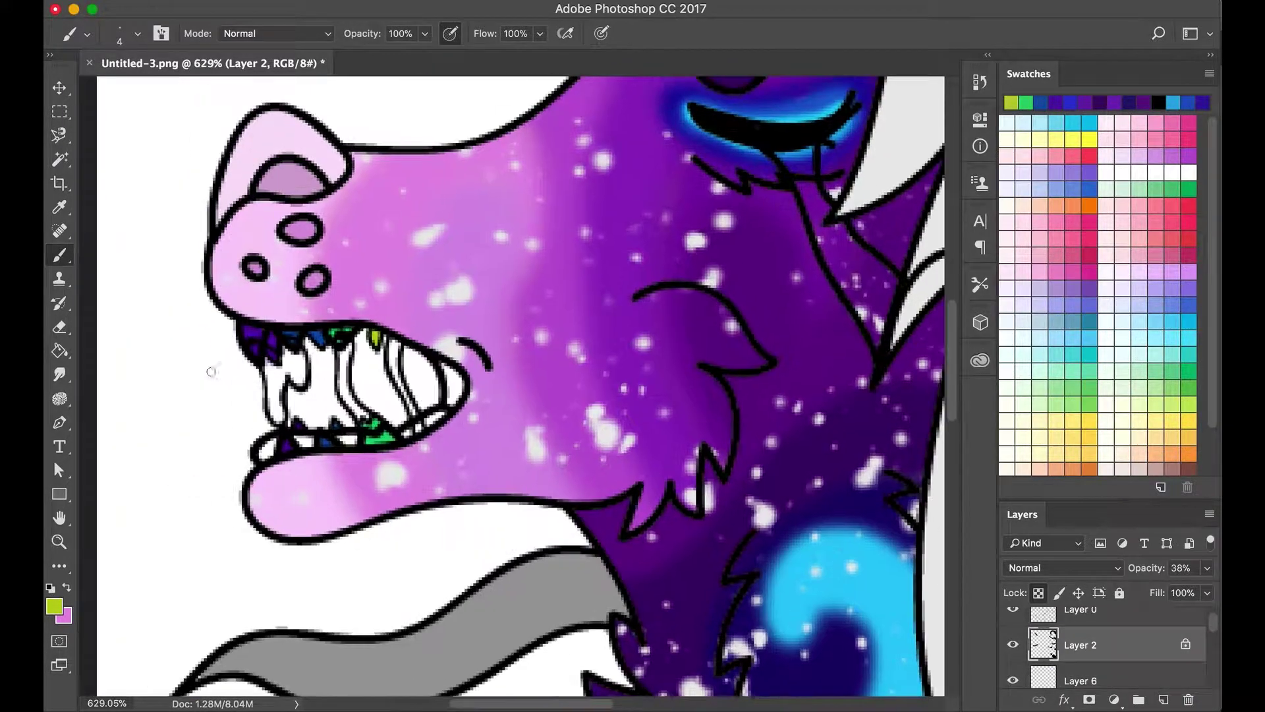
click(281, 340)
key(Return)
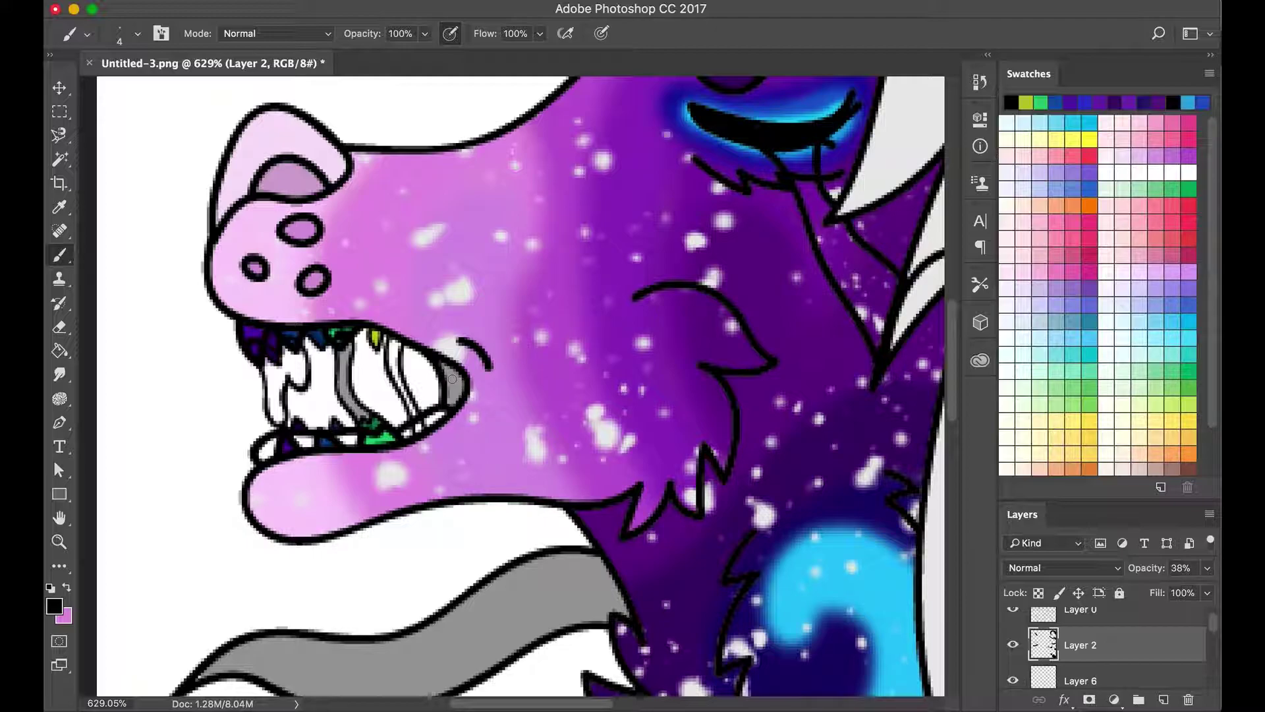
scroll(465, 323, left, 5)
scroll(1018, 645, down, 2)
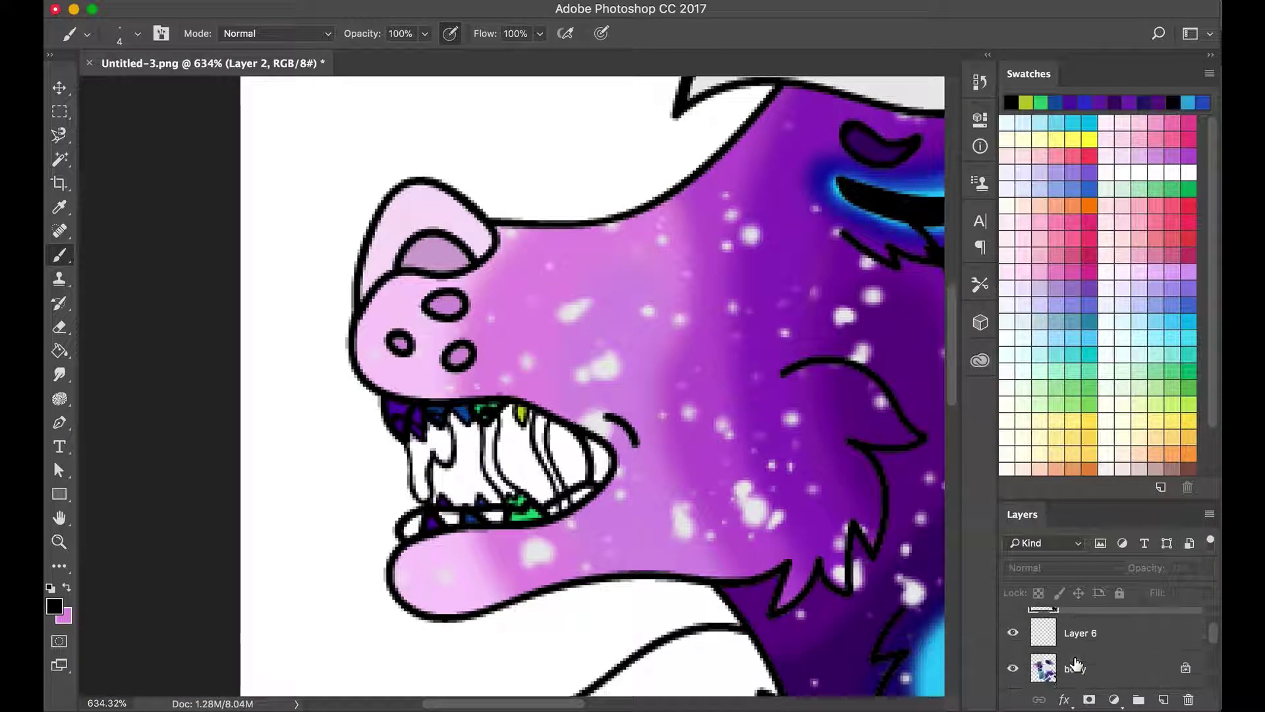
Paint the inner corner at the back of the mouth dusty red on the teeth layer.
click(1074, 669)
click(54, 605)
click(583, 361)
key(Return)
key(b)
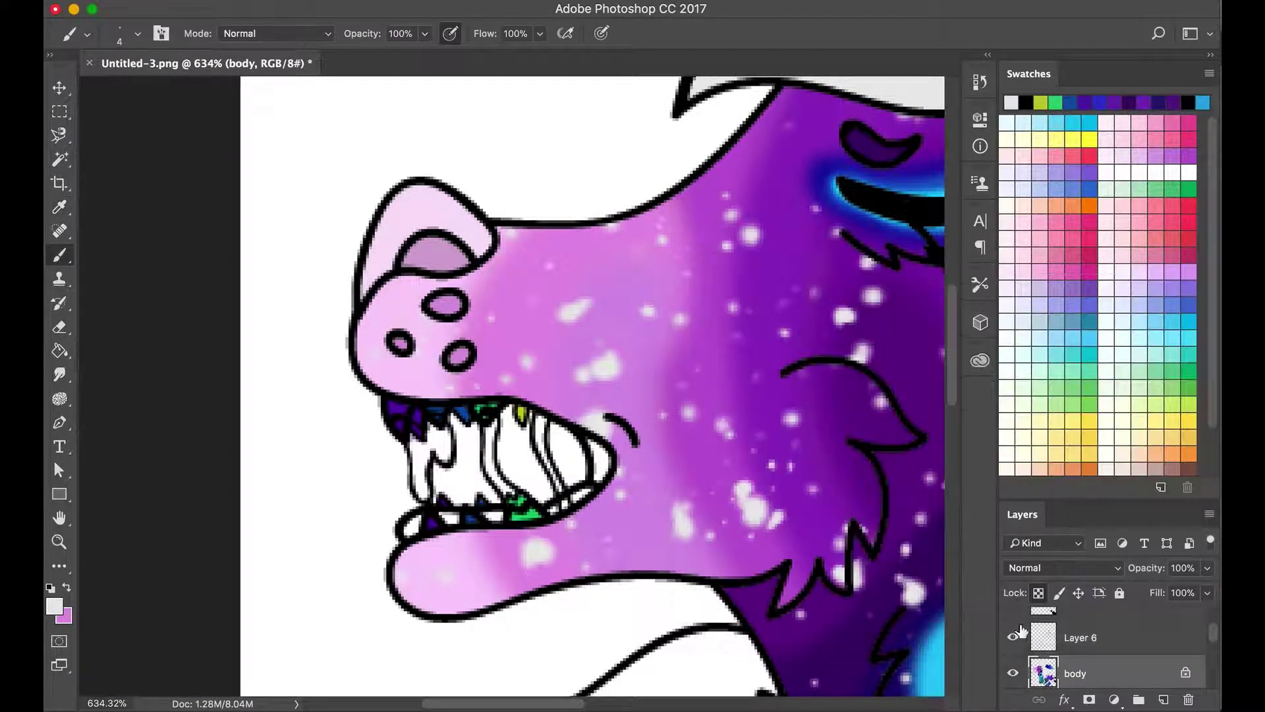
key(alt+bracketright)
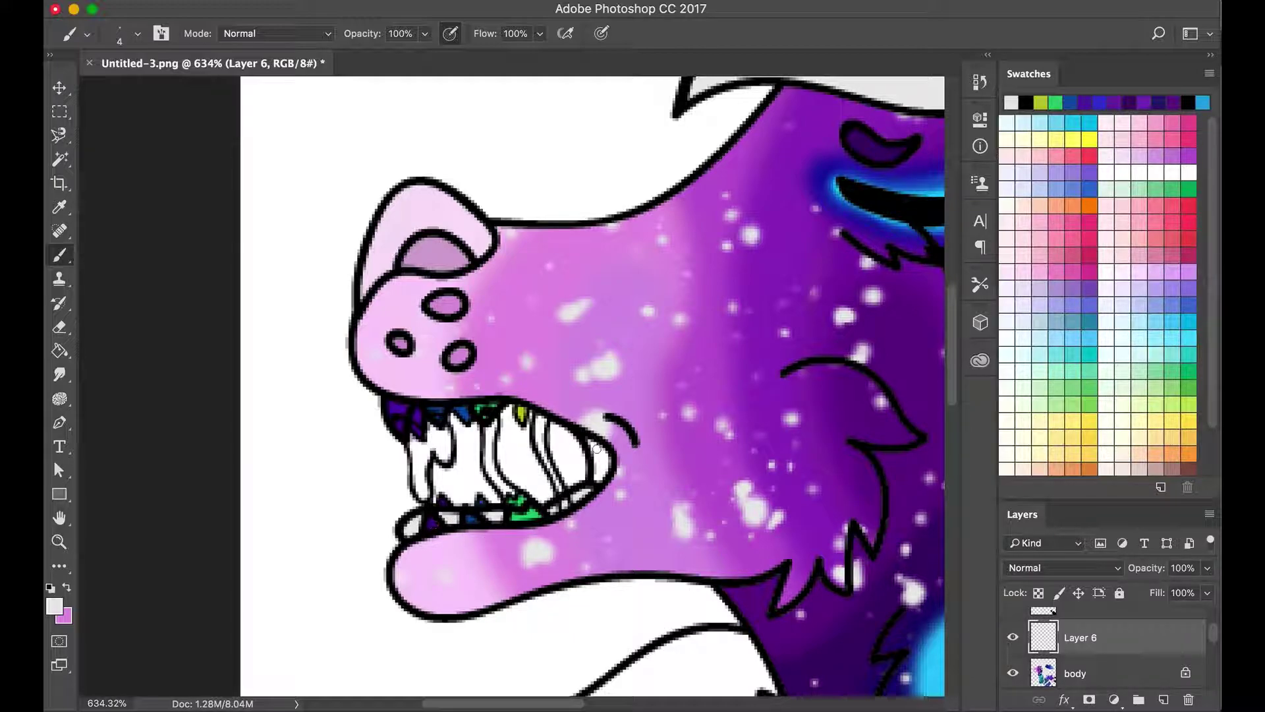
click(54, 606)
click(974, 300)
key(Return)
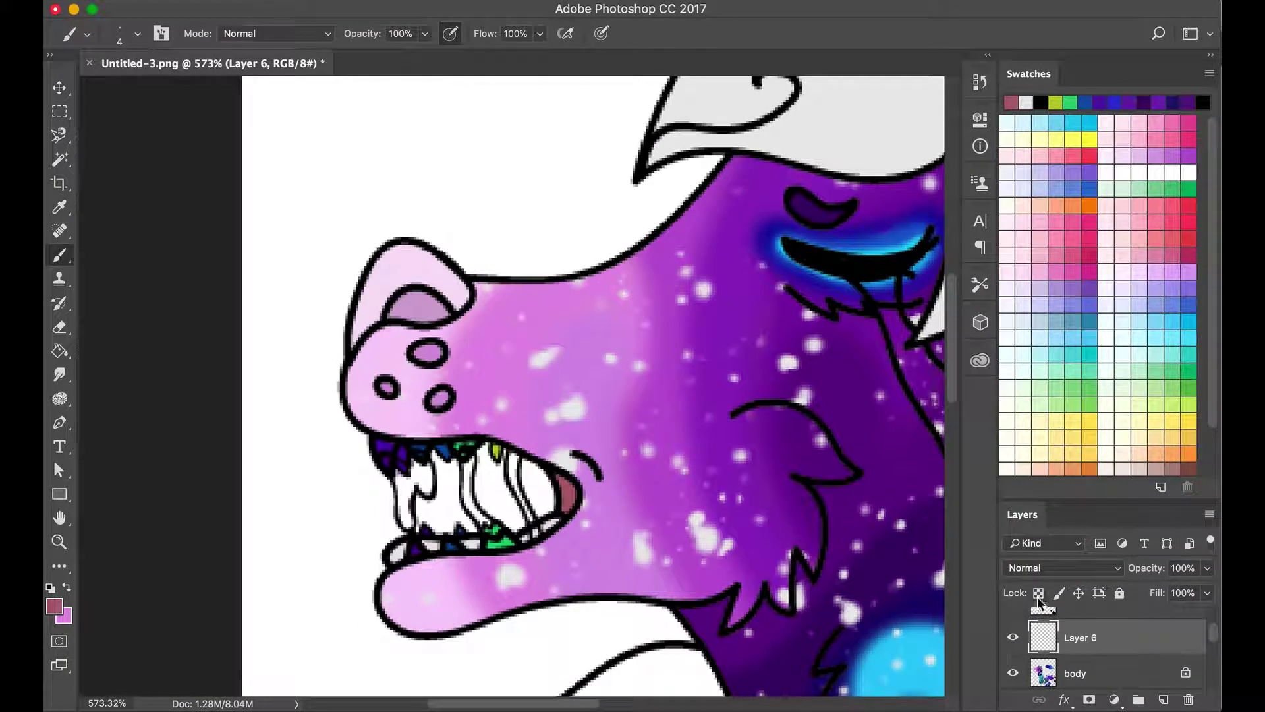
Add a new layer and paint the drool strands between the teeth pale cyan.
key(ctrl+shift+alt+n)
drag(566, 488, 490, 493)
scroll(490, 493, up, 1)
click(54, 605)
click(980, 409)
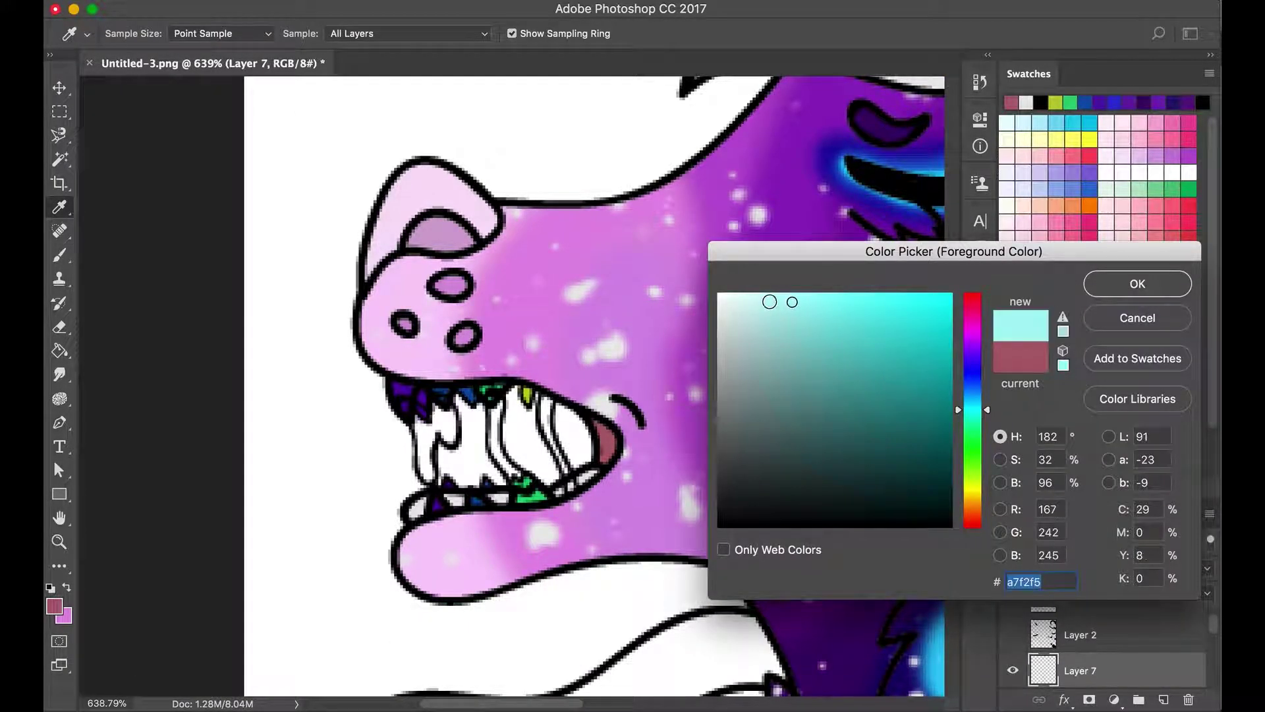
key(Return)
key(b)
drag(542, 399, 561, 463)
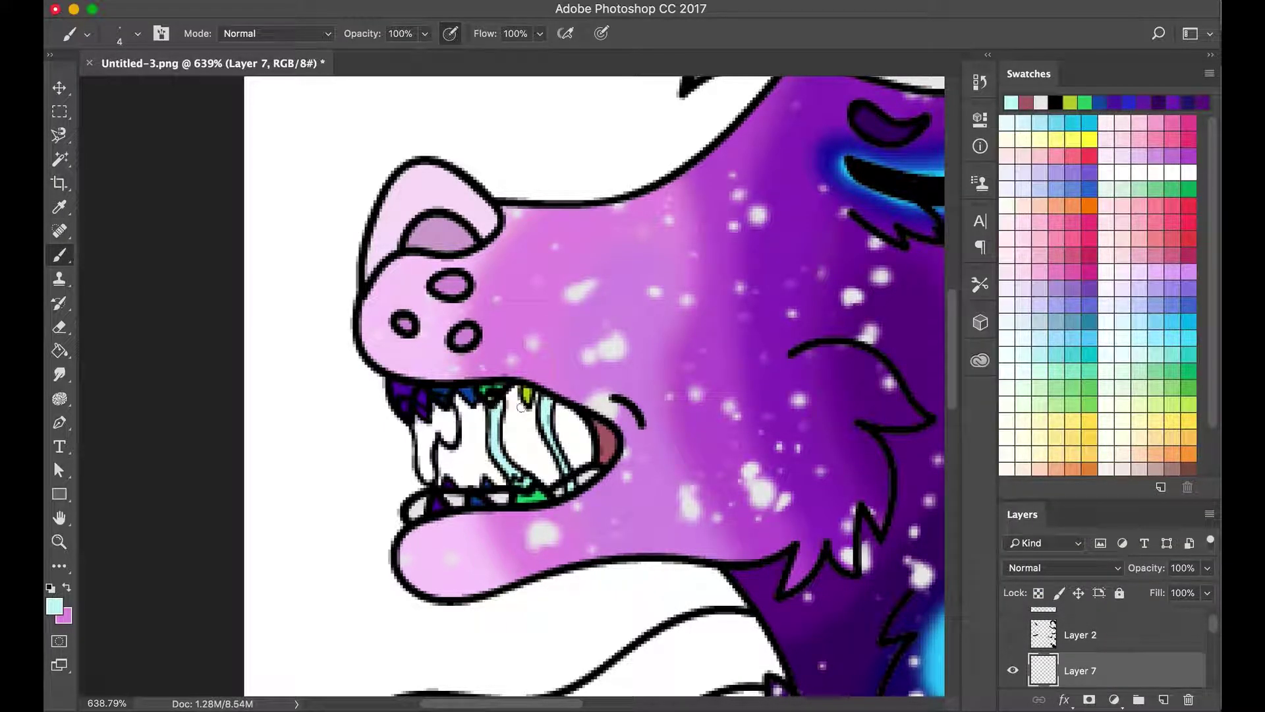
Fill the tear streak below the closed eye with pale cyan and lower the drool layer's opacity to 64%.
scroll(510, 385, right, 5)
scroll(1107, 652, down, 2)
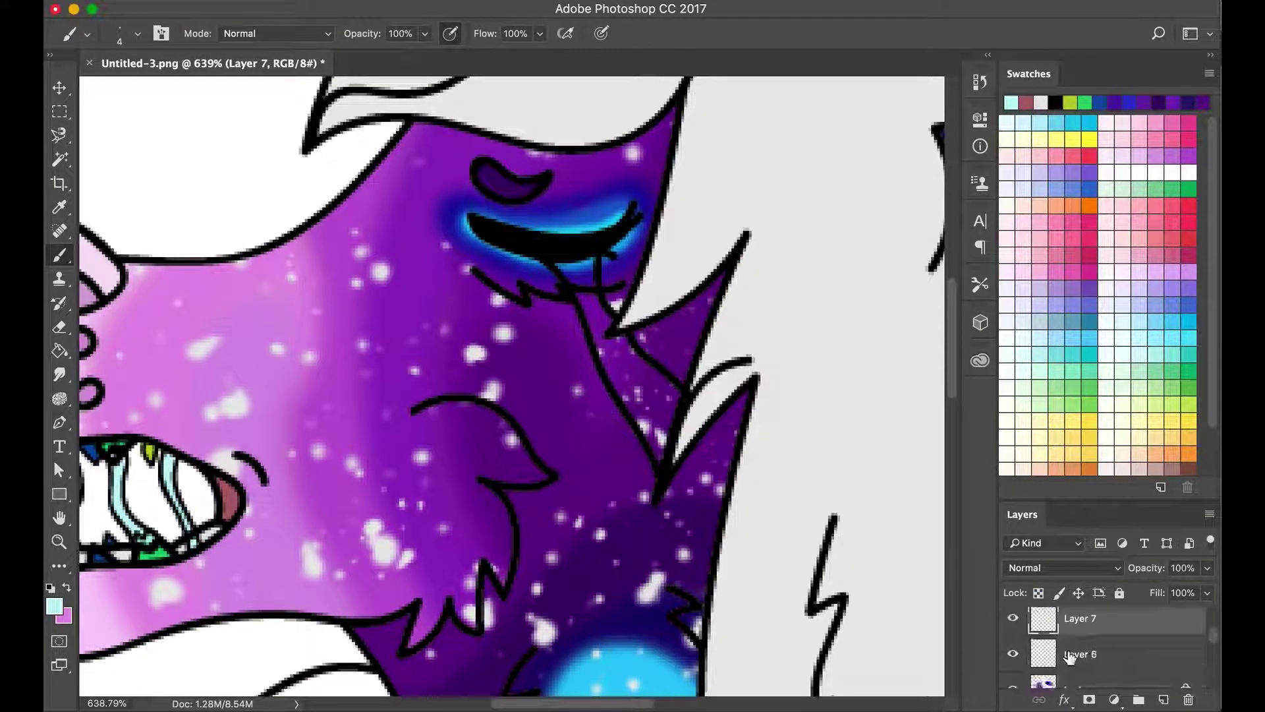
click(1013, 686)
key(g)
click(650, 377)
click(1013, 685)
scroll(1107, 652, up, 1)
drag(1142, 568, 1118, 568)
scroll(461, 386, left, 5)
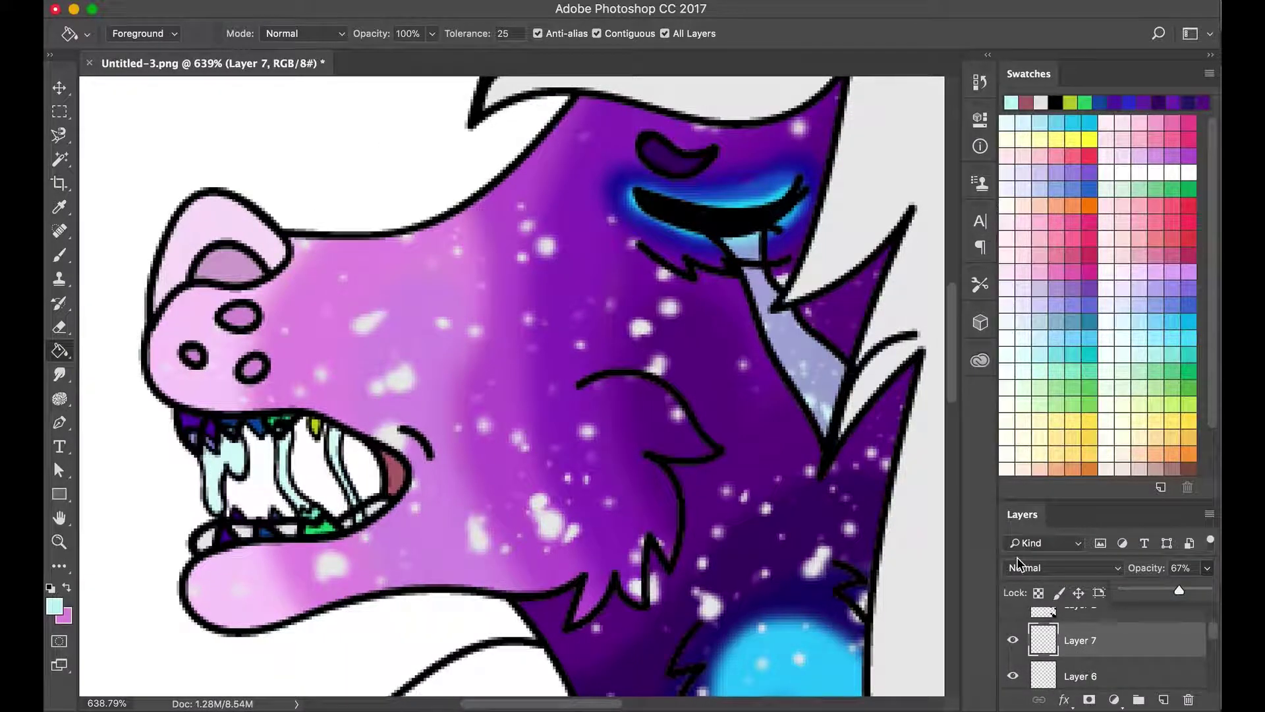
Lock the drool layer's transparent pixels and add near-white highlights to the tear on a new layer at 92% opacity.
key(b)
click(137, 34)
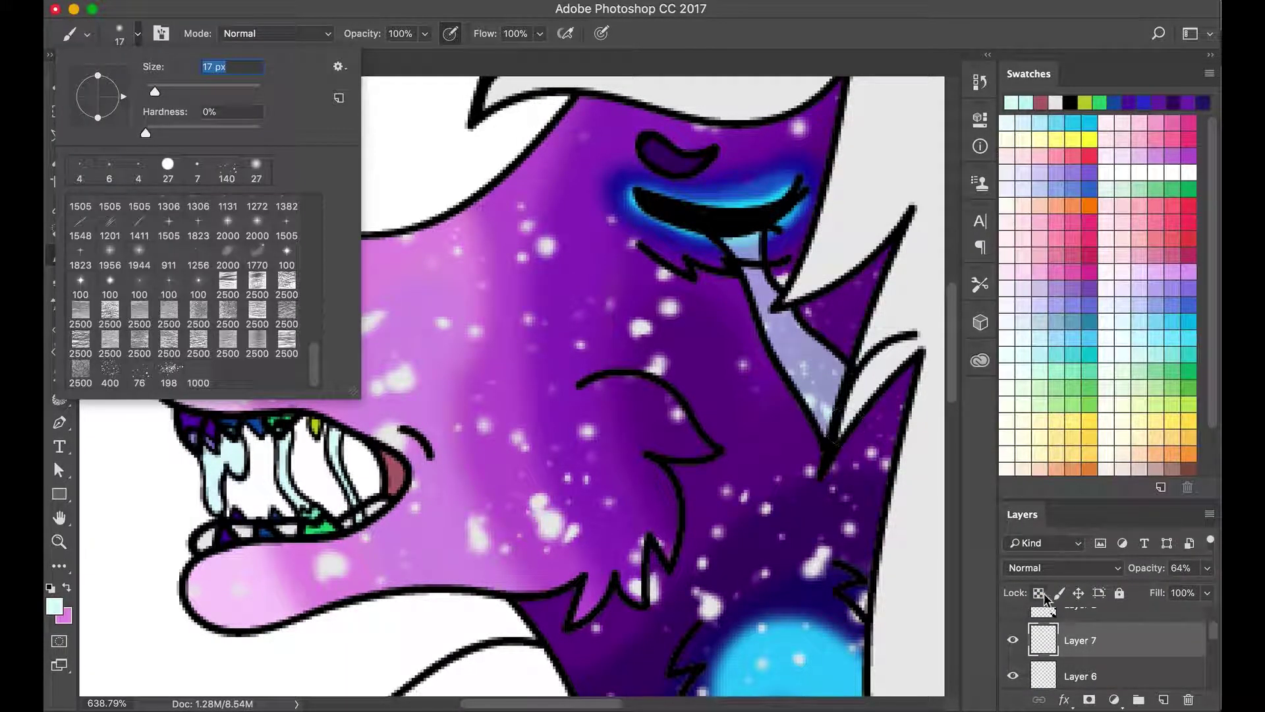
click(54, 605)
click(1135, 282)
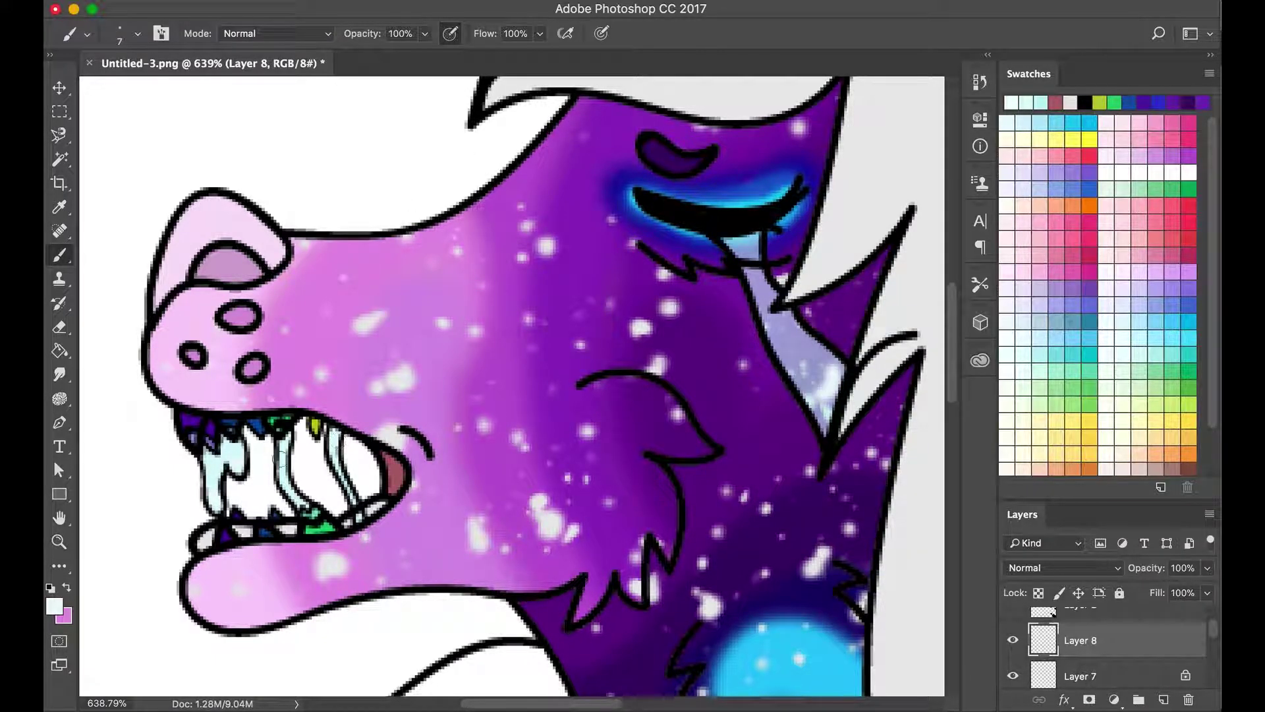
key(super+0)
scroll(1107, 653, down, 1)
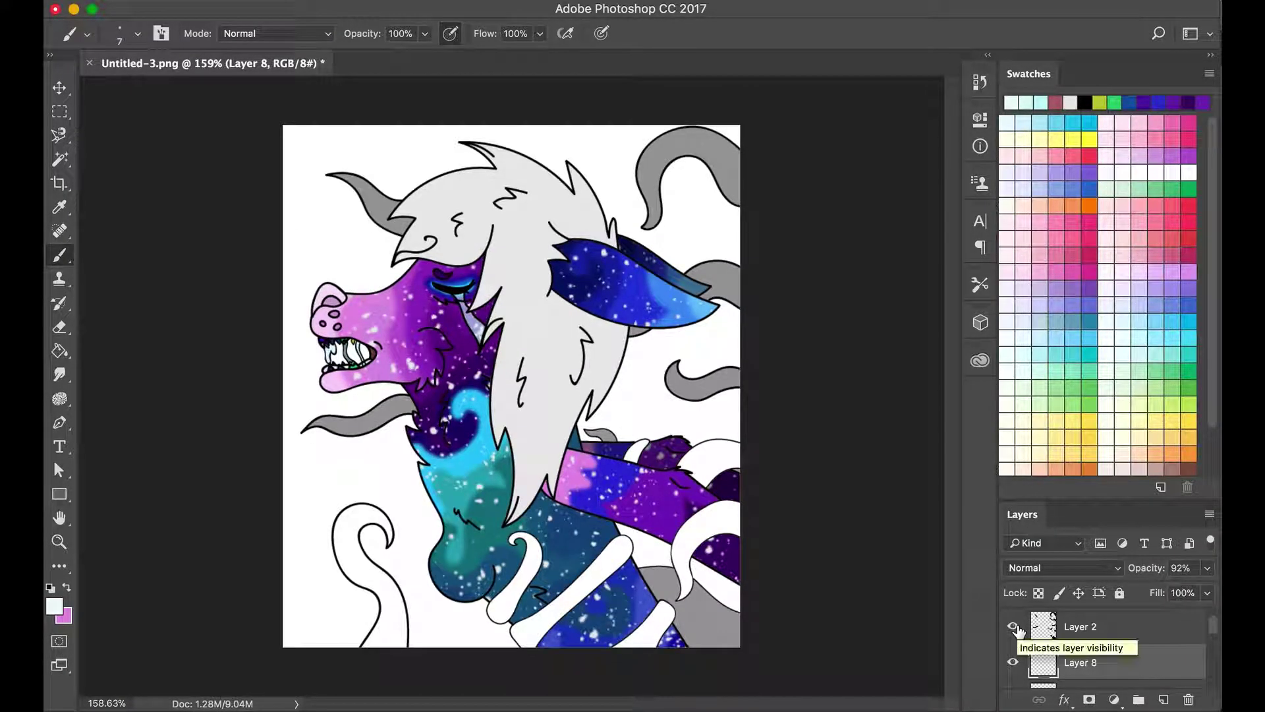
key(super+z)
Shade around the nostril and upper lip with a soft 15 px black brush on a new 71% opacity layer above the body.
click(138, 34)
scroll(682, 321, up, 5)
alt+click(682, 321)
right_click(59, 255)
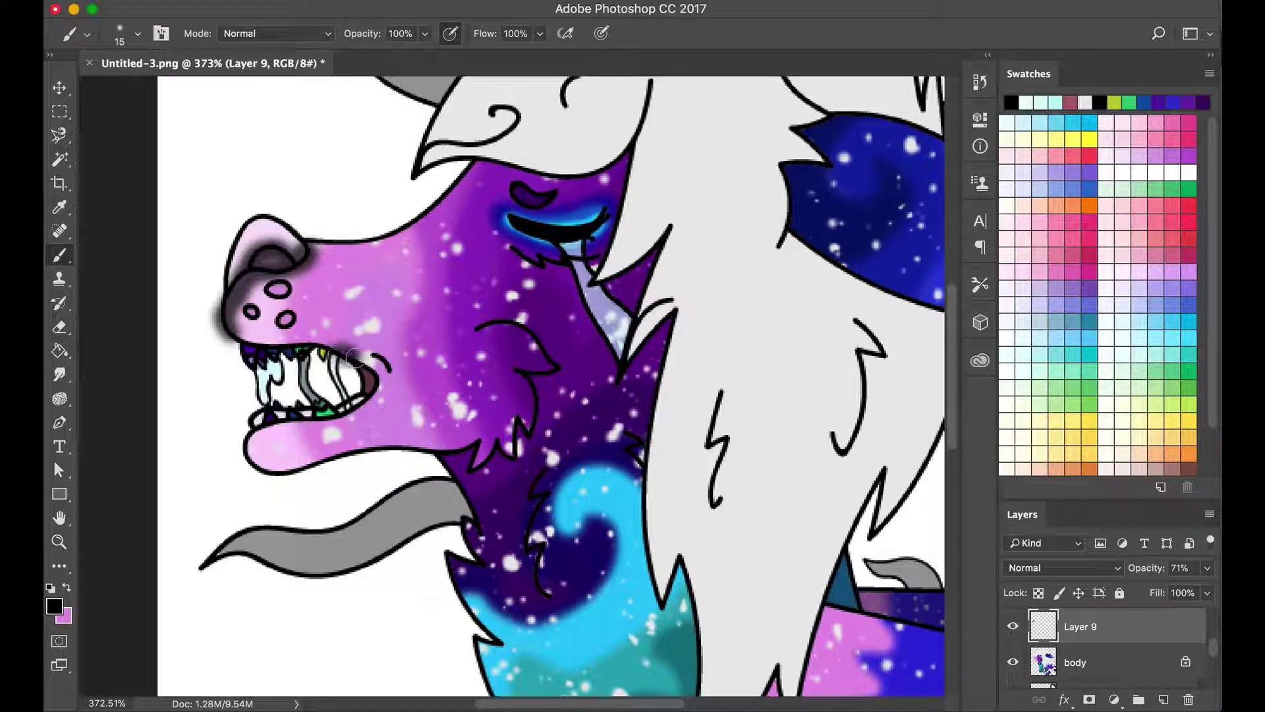
Move the teeth layer above the drool highlights, and place the 71% shading layer directly below the line art layer.
key(alt+bracketleft)
key(alt+bracketleft)
key(alt+bracketleft)
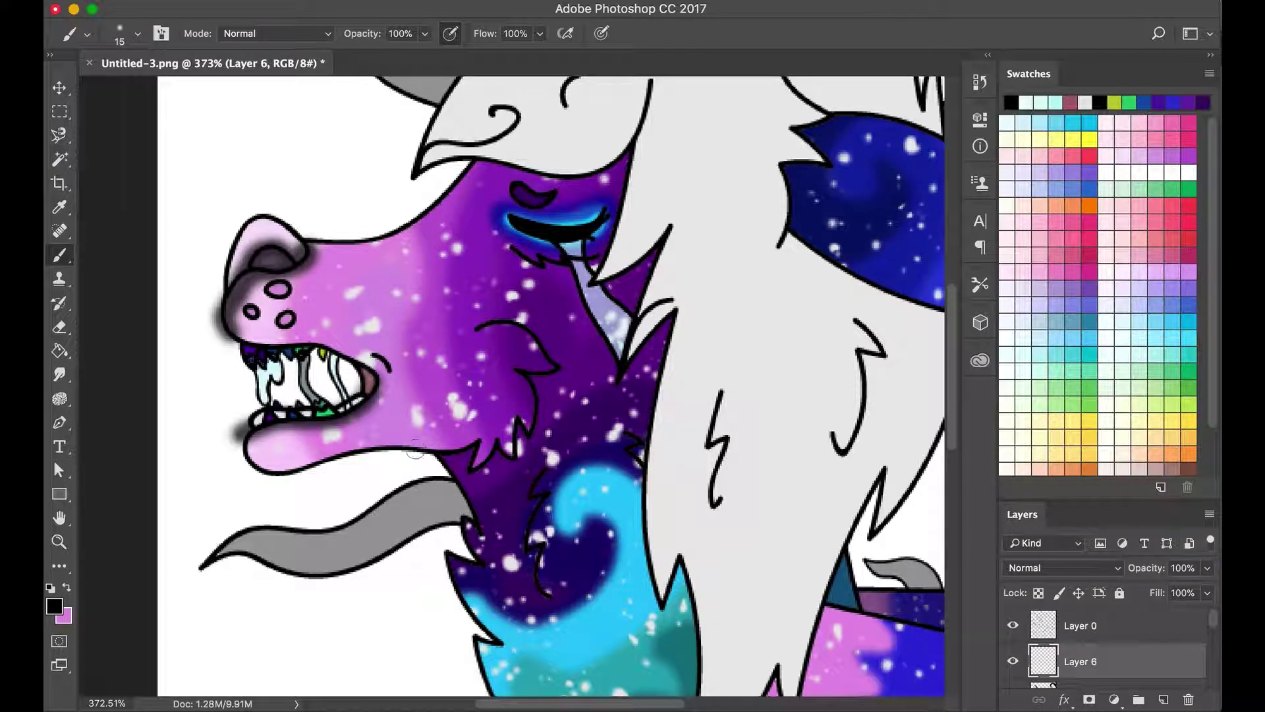
scroll(1087, 652, up, 3)
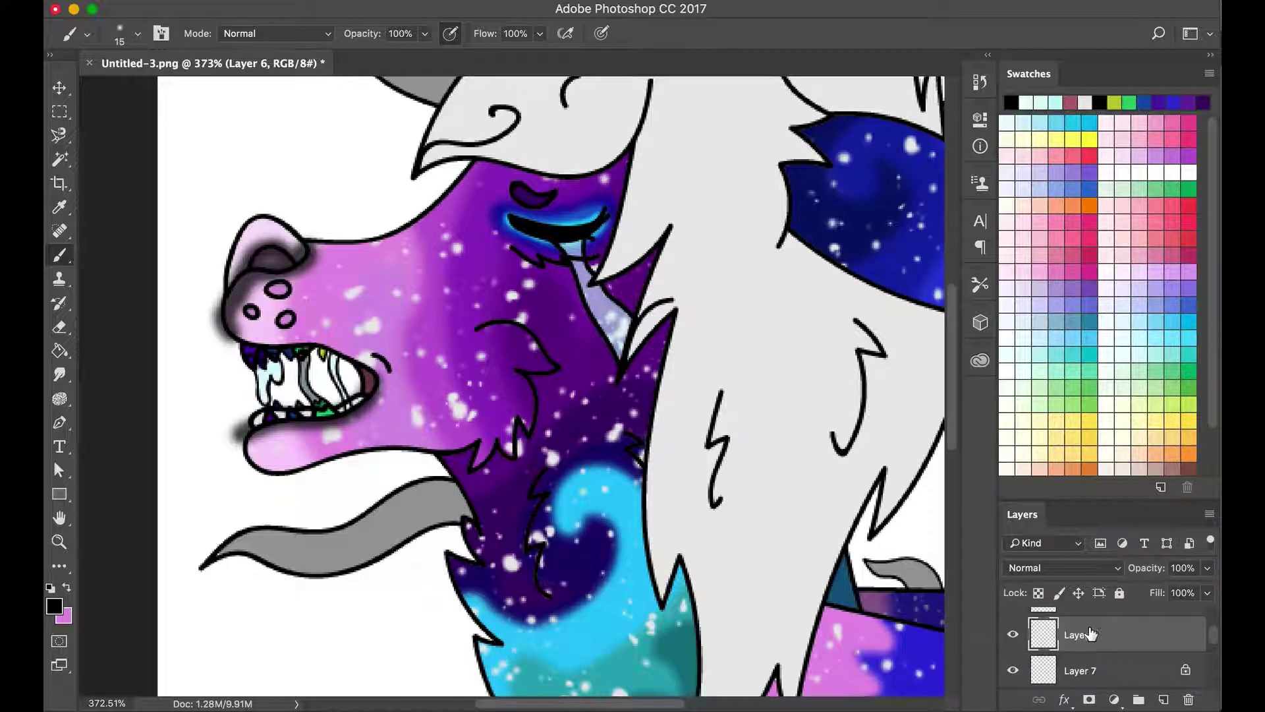
drag(1059, 672, 1054, 643)
drag(1179, 593, 1184, 593)
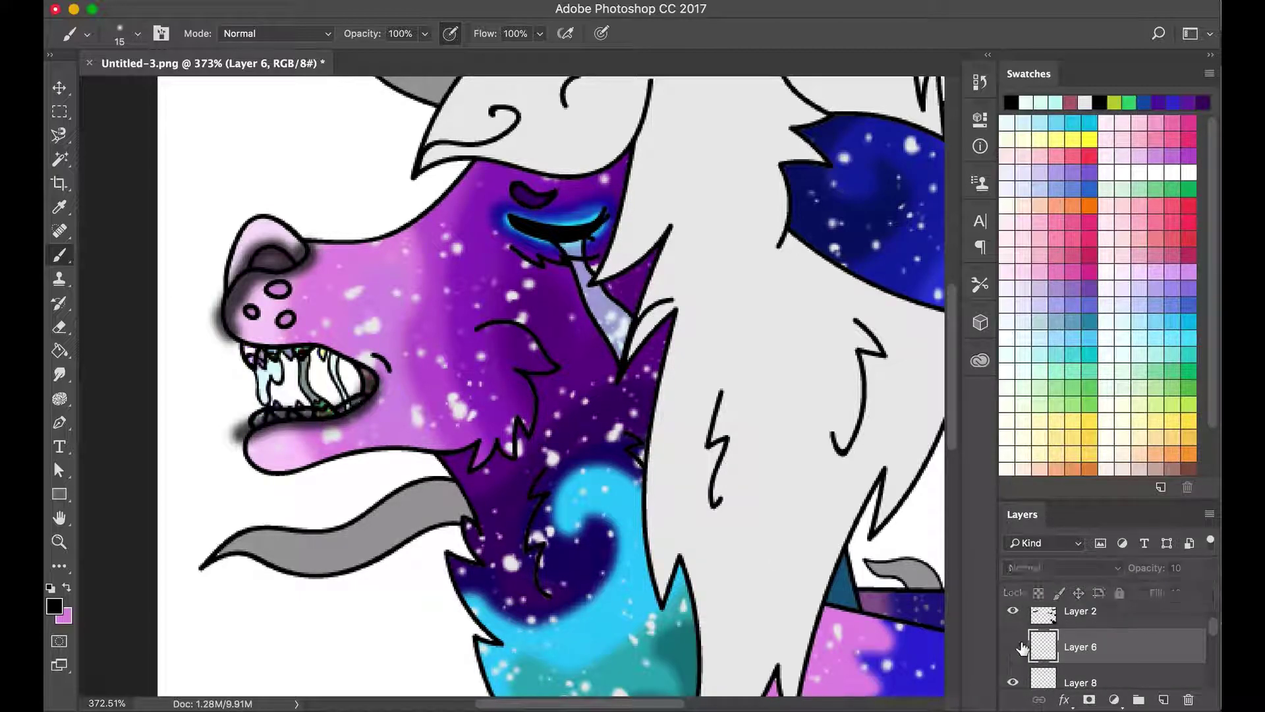
scroll(1120, 658, down, 1)
click(1081, 659)
drag(1088, 665, 1087, 690)
Shade the mouth edge, the underside of the lower jaw, the cheek fur and the closed eyelid with soft black.
drag(379, 369, 230, 442)
drag(303, 472, 508, 448)
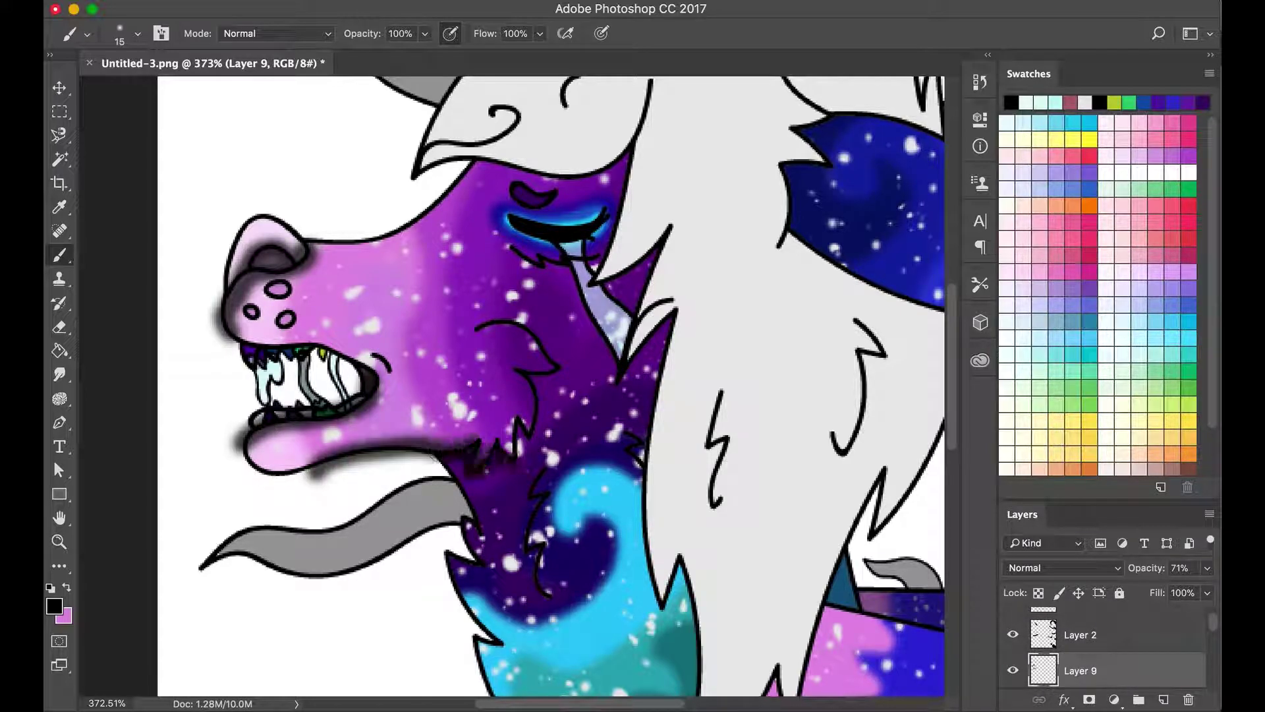
right_click(59, 326)
click(86, 33)
key(Escape)
drag(507, 217, 600, 225)
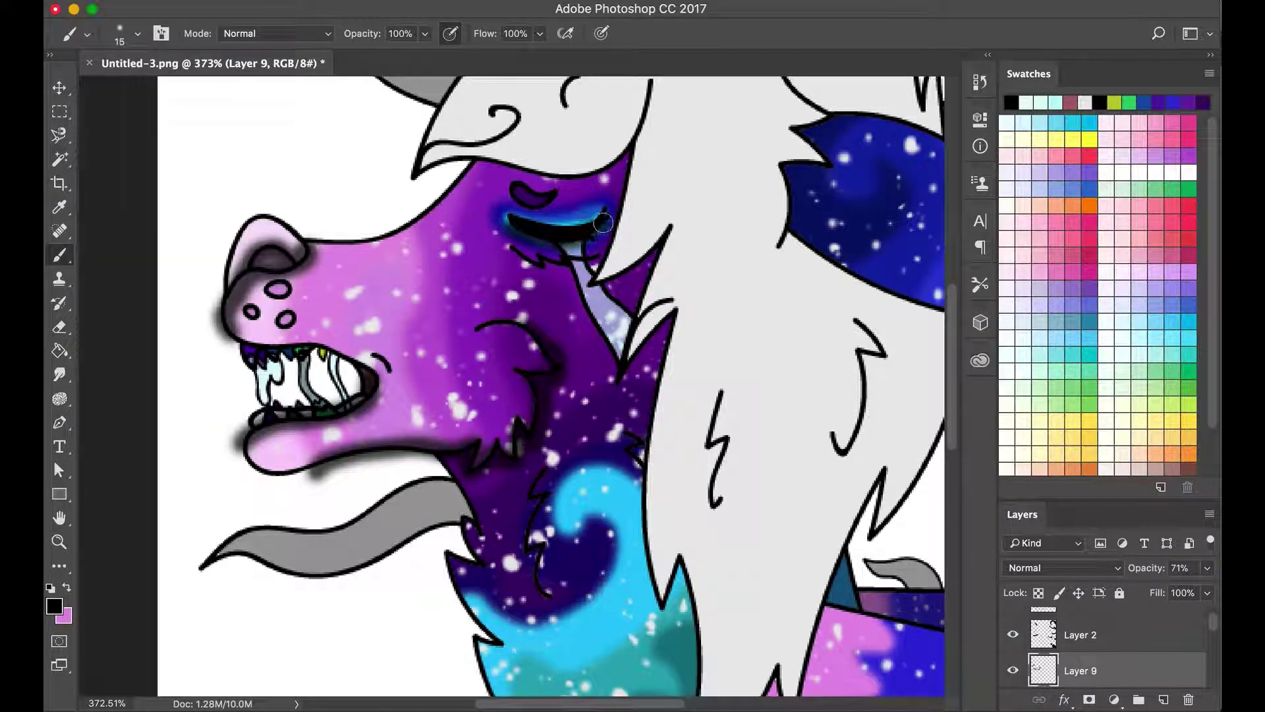
Shade the neck and chest fur marks and the chest's lower curve in black with a 7 px brush.
right_click(145, 78)
key(Escape)
scroll(542, 385, down, 3)
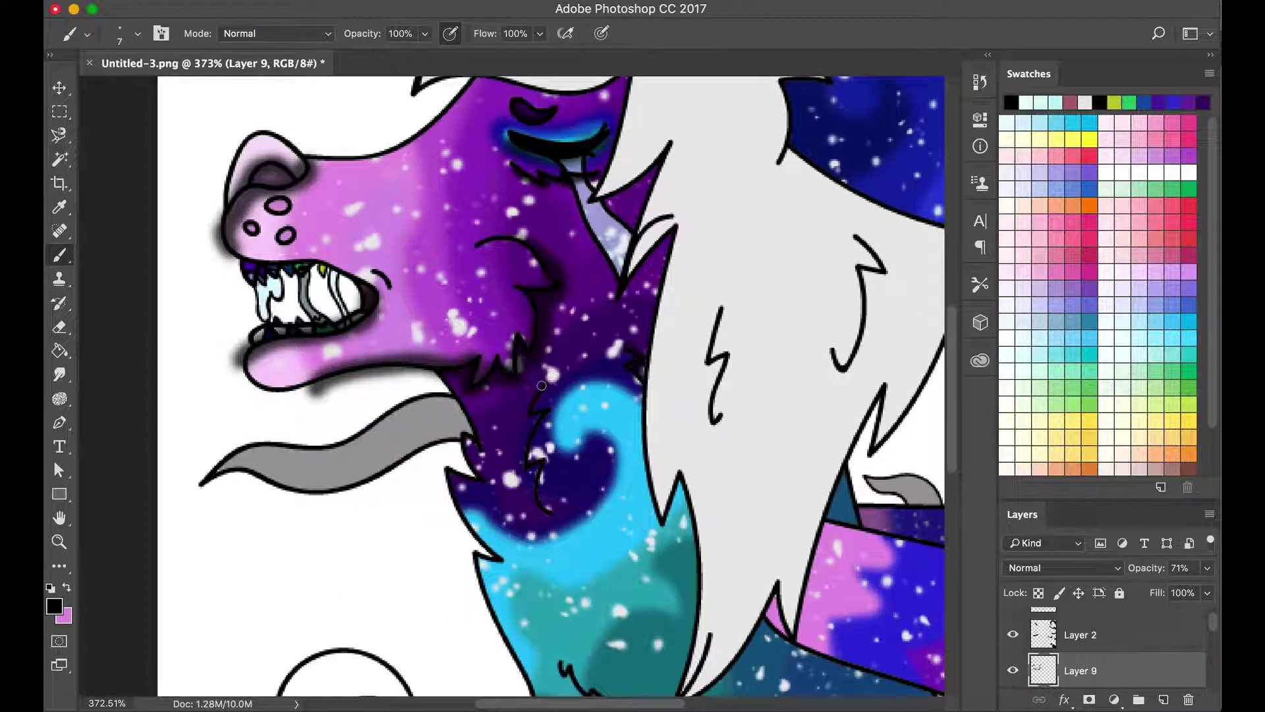
scroll(527, 461, down, 5)
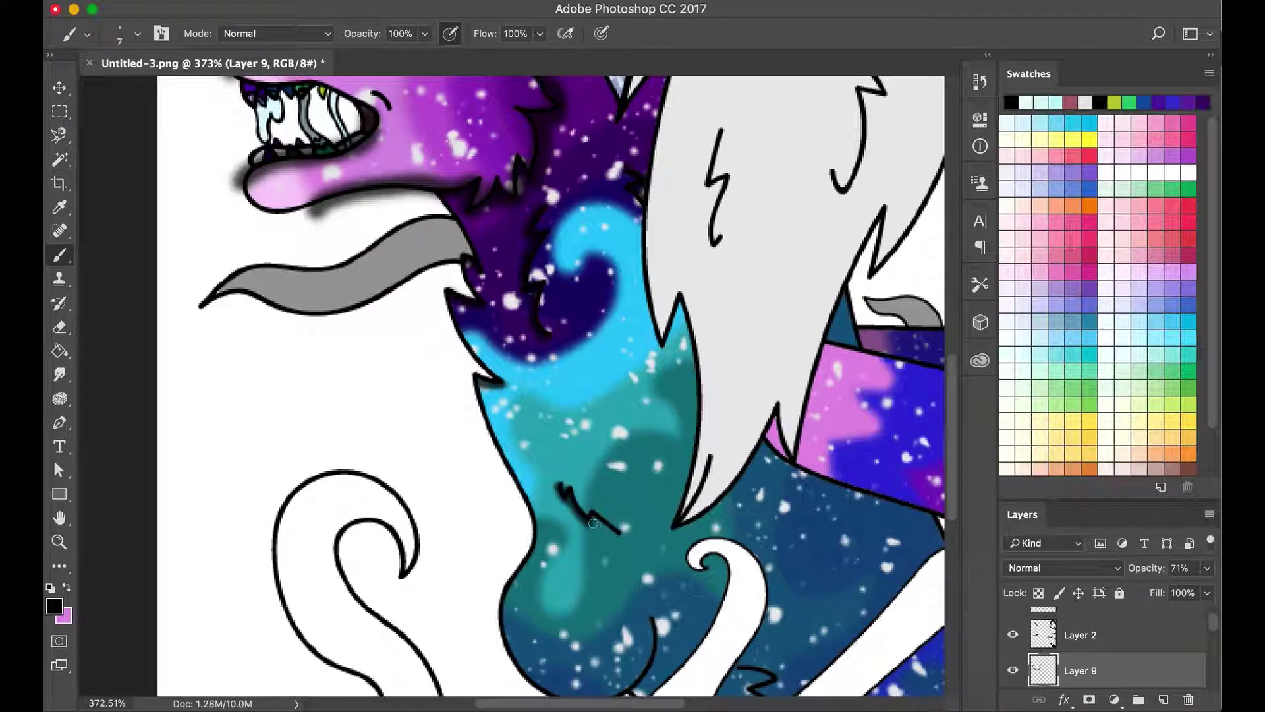
drag(613, 572, 630, 499)
scroll(375, 425, down, 4)
scroll(375, 425, right, 6)
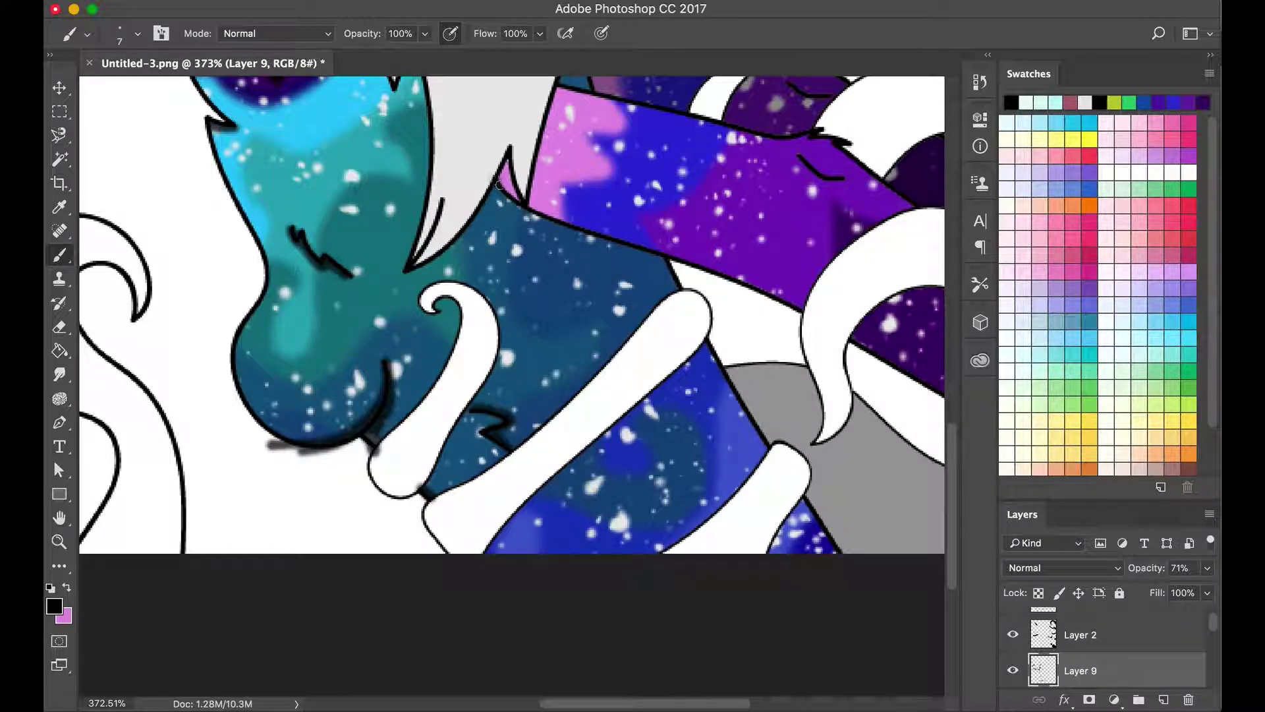
Shade below the near foreleg and along the tentacles wrapped over the chest with a 10 px black brush.
right_click(253, 70)
key(Escape)
drag(491, 175, 852, 337)
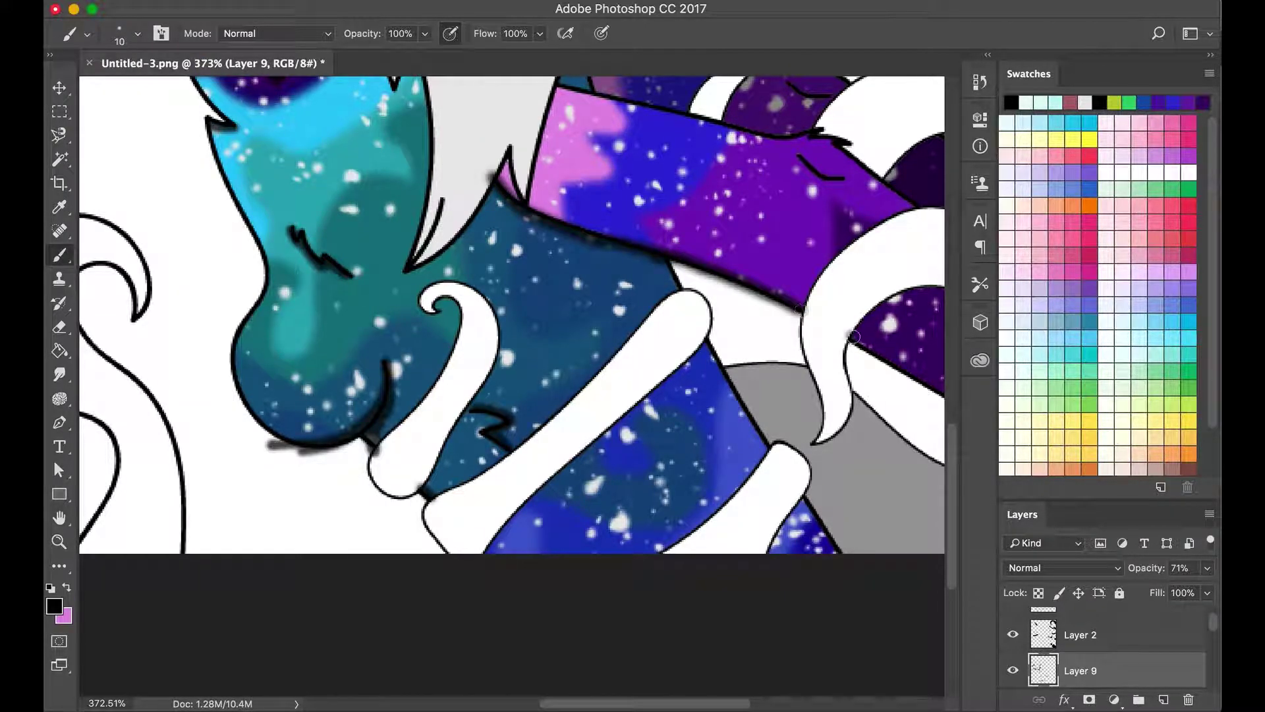
drag(693, 354, 484, 556)
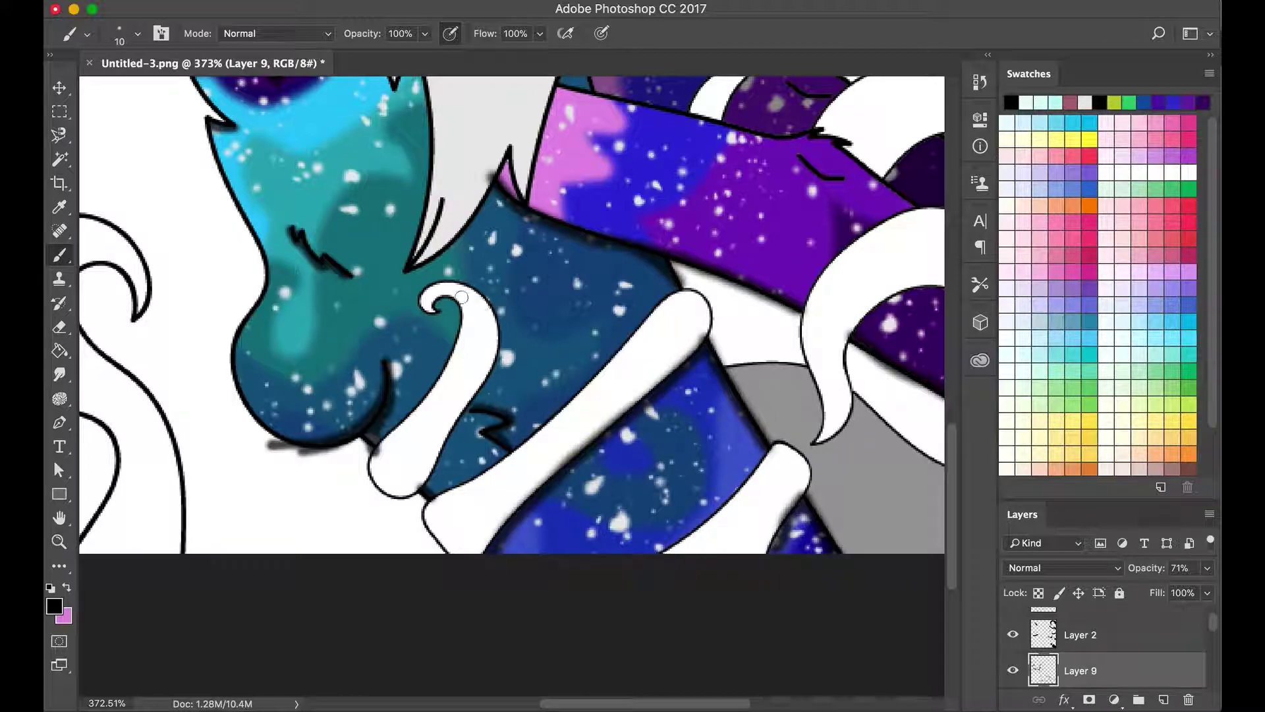
drag(485, 306, 422, 504)
Shade the near foreleg's joint and upper edge, the far foreleg, and the far ear where the near ear overlaps it.
drag(958, 135, 753, 450)
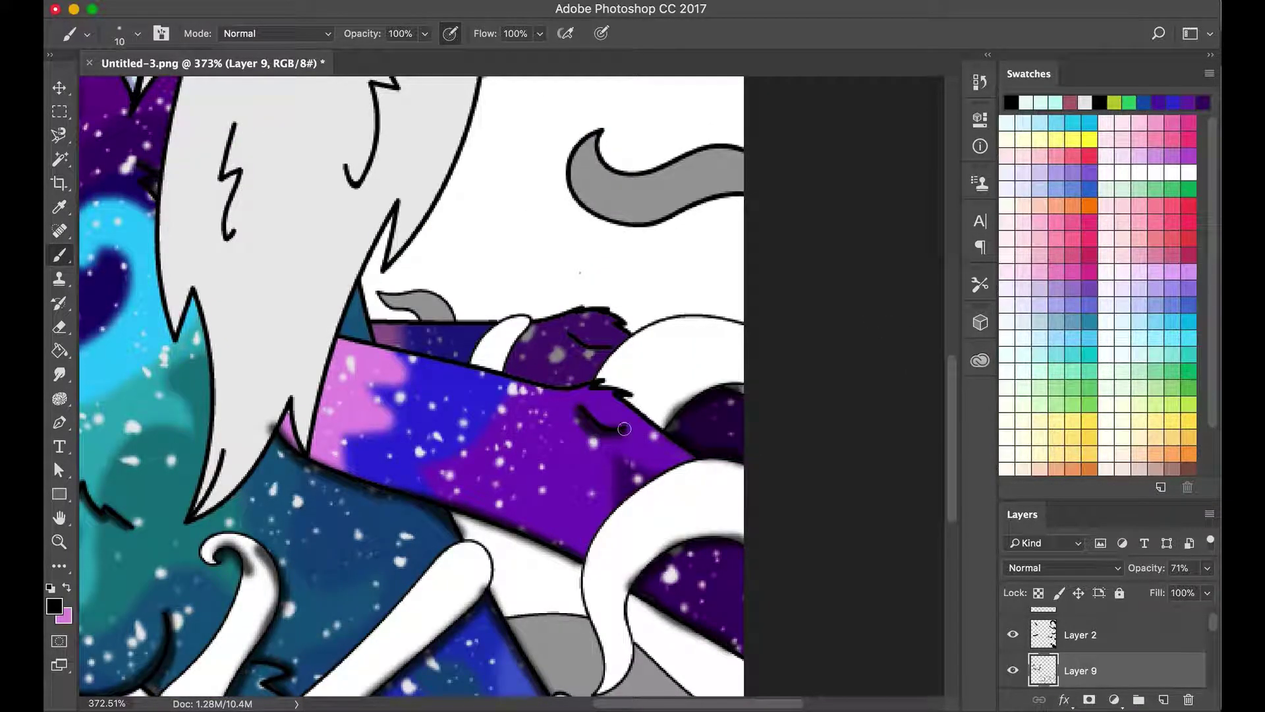
mouse_move(662, 424)
mouse_down()
mouse_move(615, 384)
mouse_move(375, 328)
mouse_up()
drag(464, 359, 531, 636)
drag(540, 178, 650, 251)
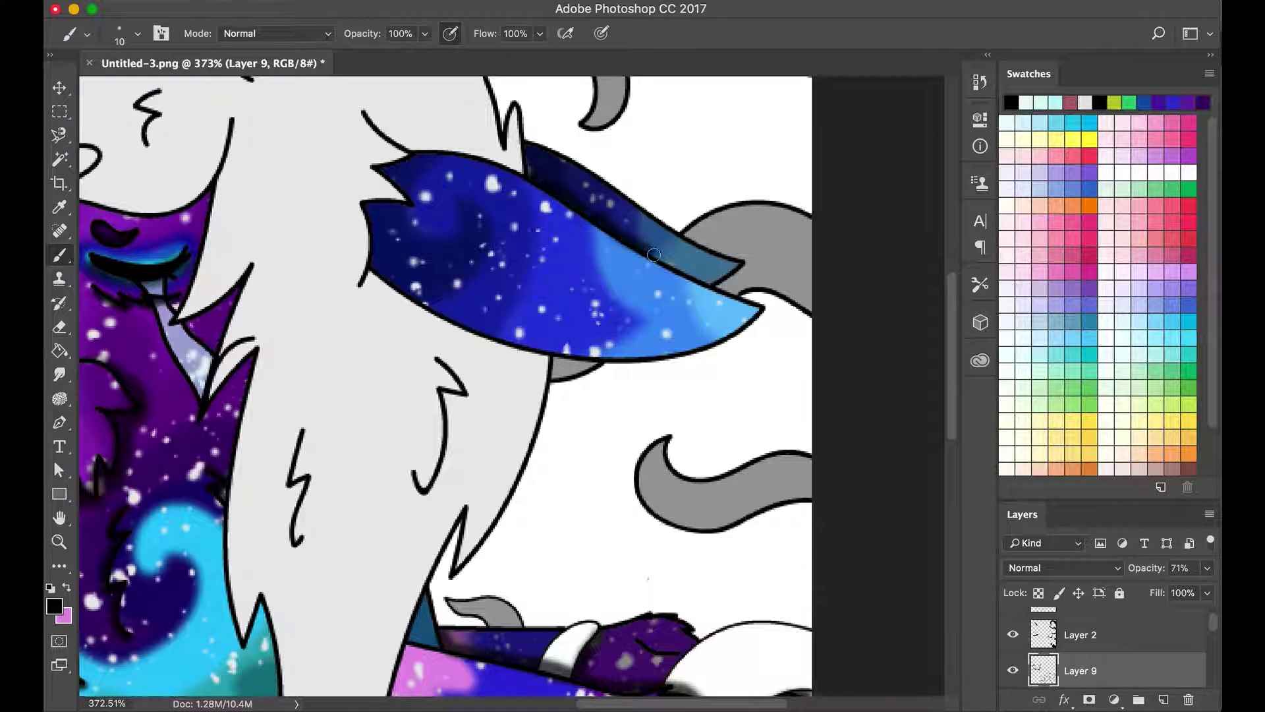
Shade the small body areas beside the mane's lower tip in black with a 6 px brush.
scroll(740, 265, down, 5)
scroll(394, 289, down, 6)
scroll(408, 313, left, 5)
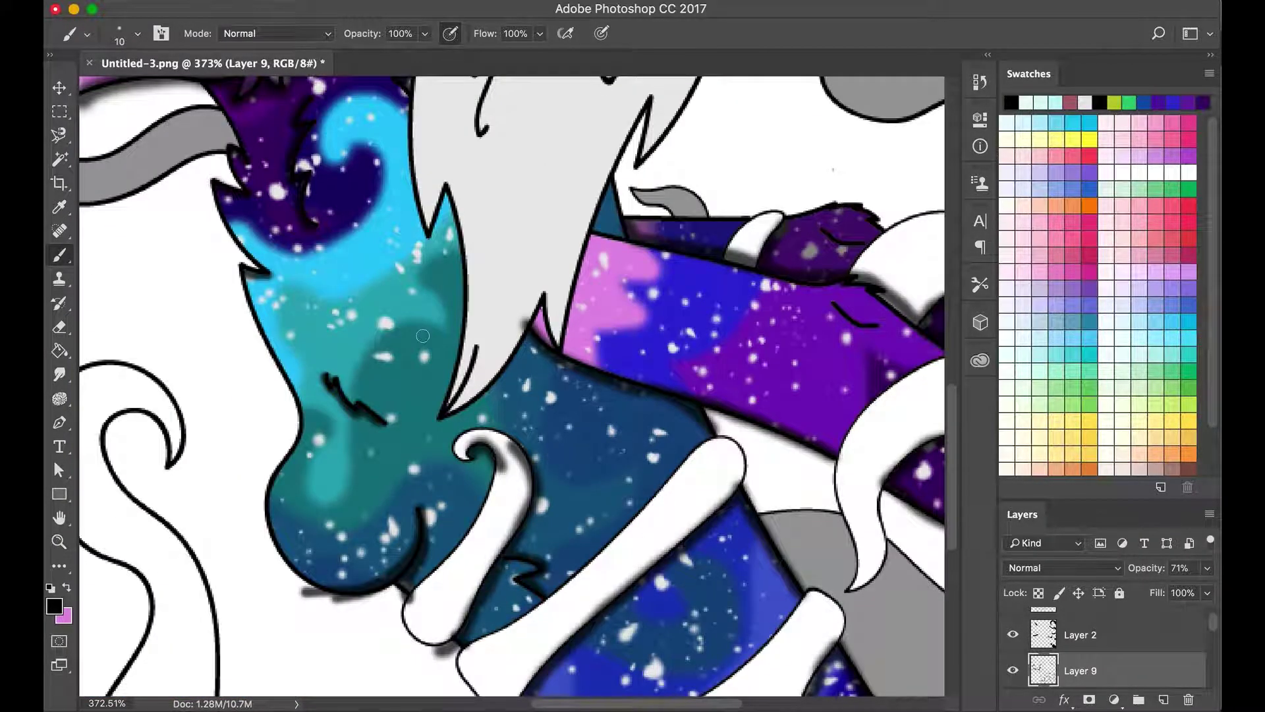
scroll(580, 266, down, 2)
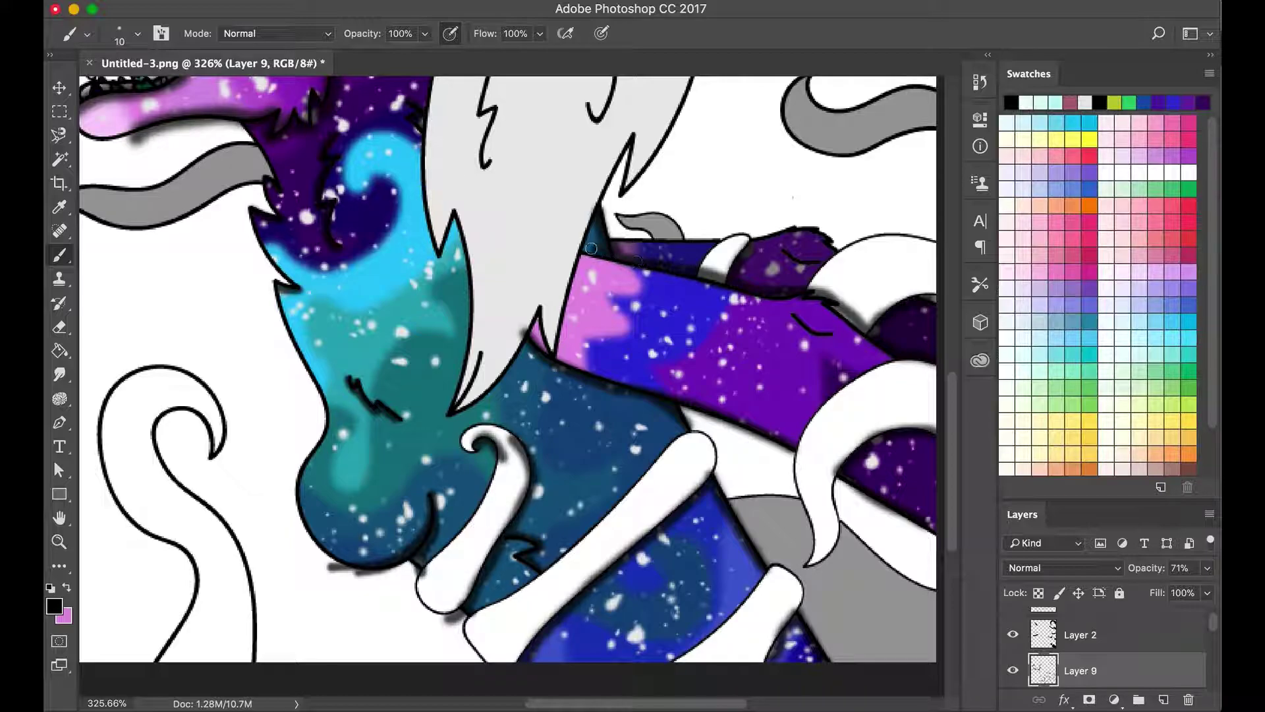
click(132, 40)
text(6)
key(Return)
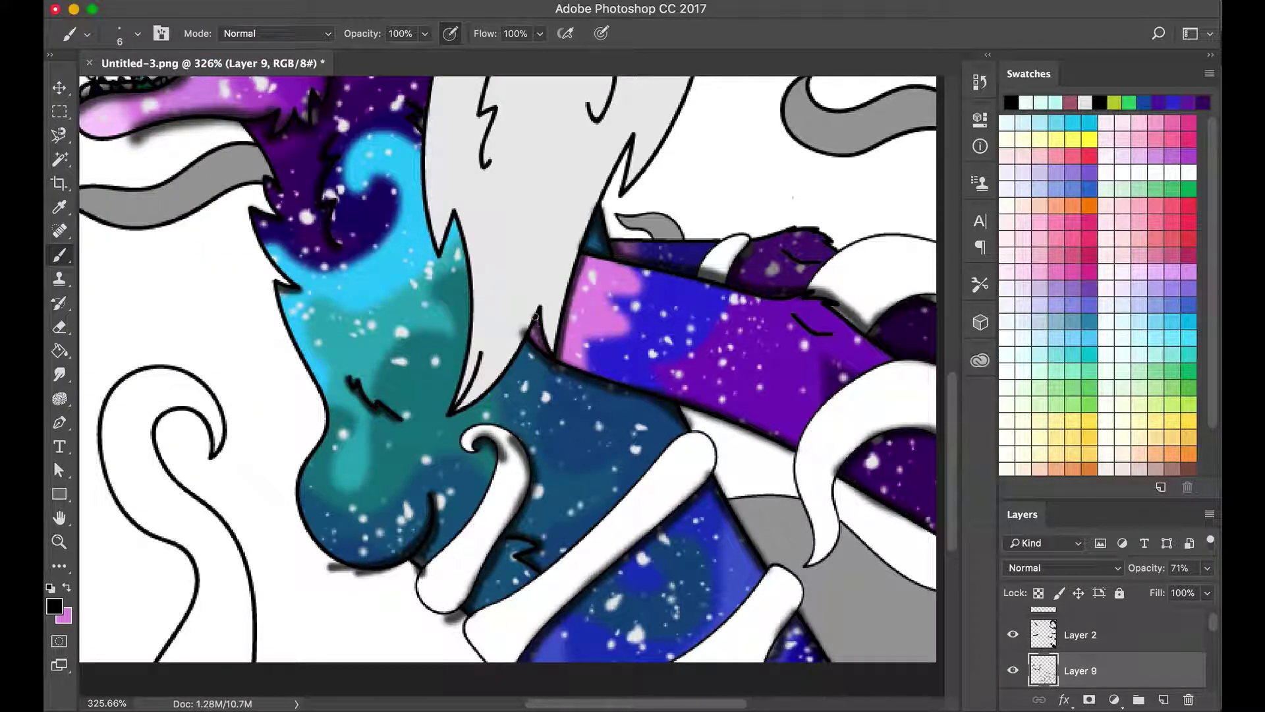
Shade the neck and foreleg along the mane's lower edges in black with a 7 px brush.
scroll(534, 315, up, 4)
click(132, 39)
text(7)
key(Return)
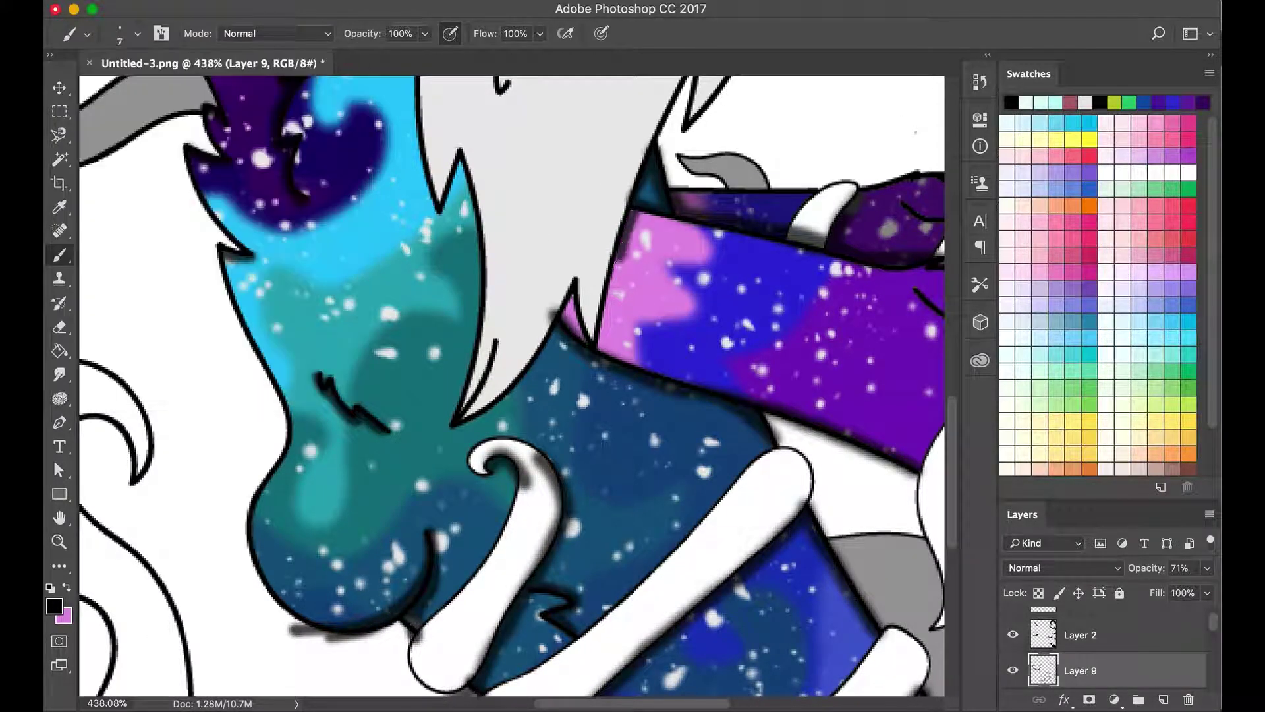
drag(461, 343, 501, 468)
drag(541, 217, 622, 649)
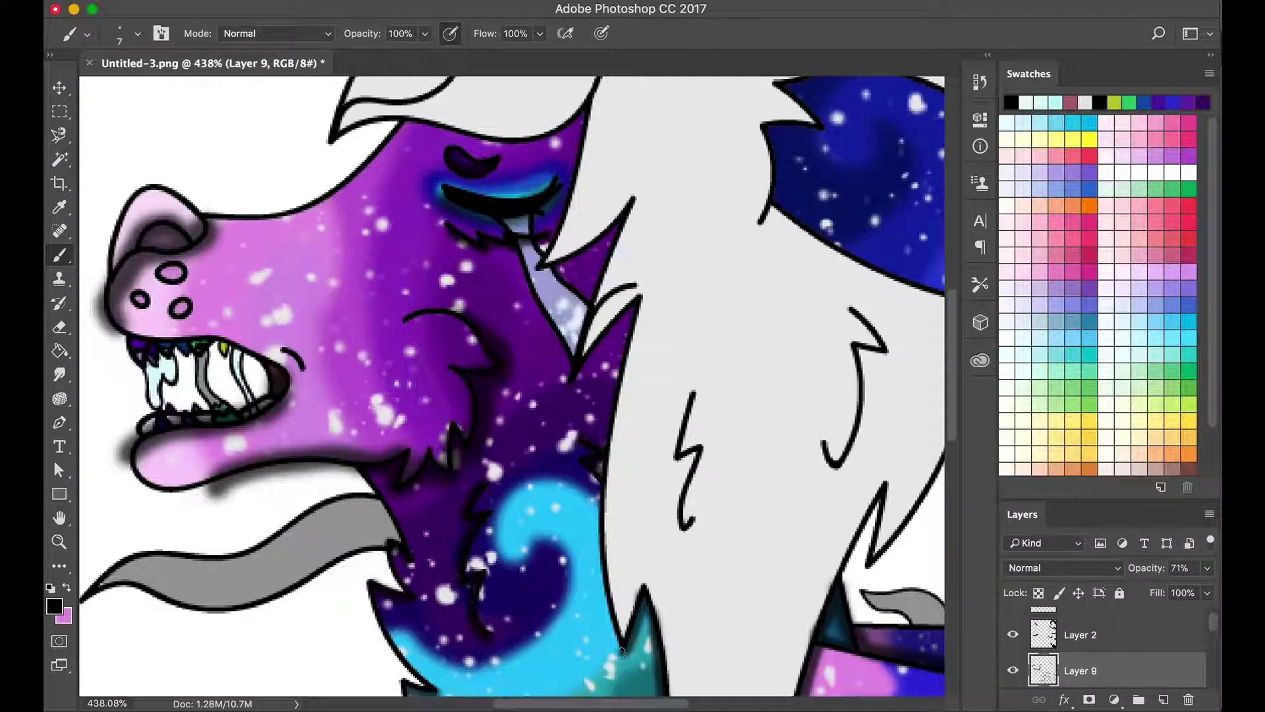
Shade the face along the mane tufts beside the tear, and the zigzag and hooked strand marks in the lower mane.
scroll(621, 649, up, 3)
key(w)
scroll(431, 347, down, 3)
scroll(431, 347, up, 2)
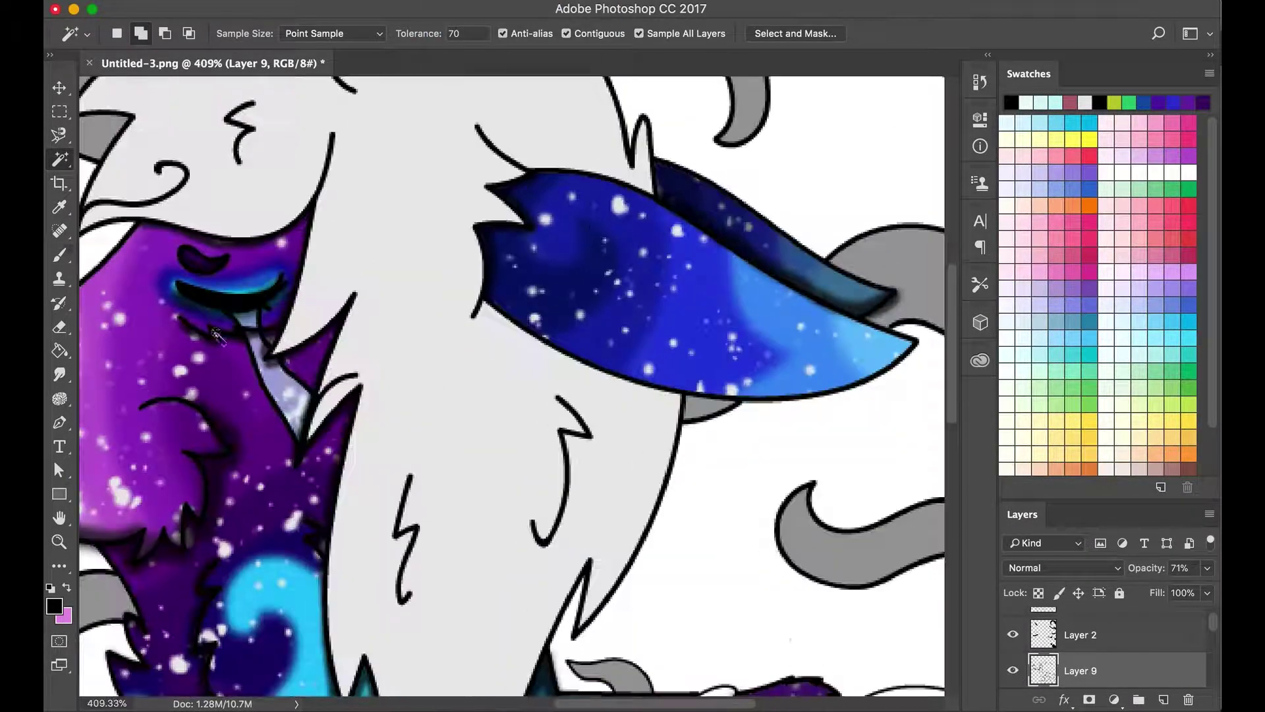
key(b)
scroll(415, 581, up, 1)
scroll(649, 479, up, 5)
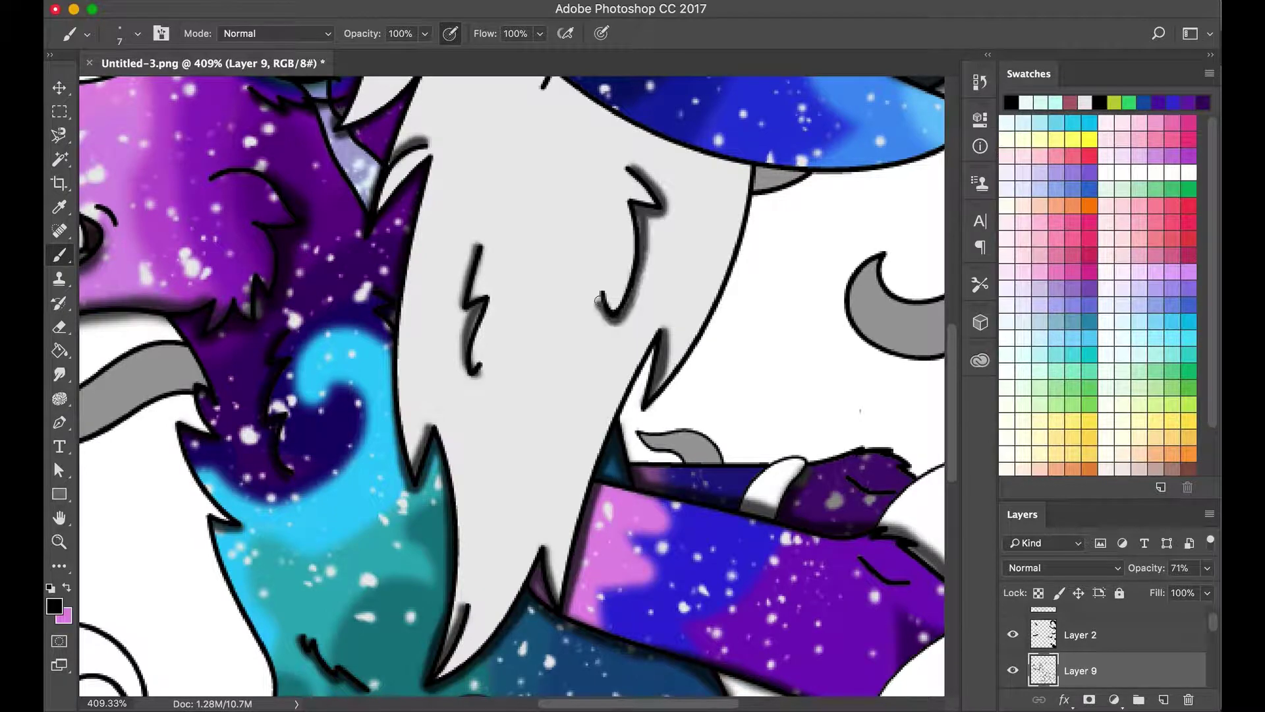
Shade the outline of the upper mane and forelock, including the curl and zigzag marks inside it.
scroll(649, 479, up, 5)
scroll(815, 354, up, 3)
scroll(816, 354, left, 3)
drag(863, 293, 778, 215)
drag(671, 234, 395, 360)
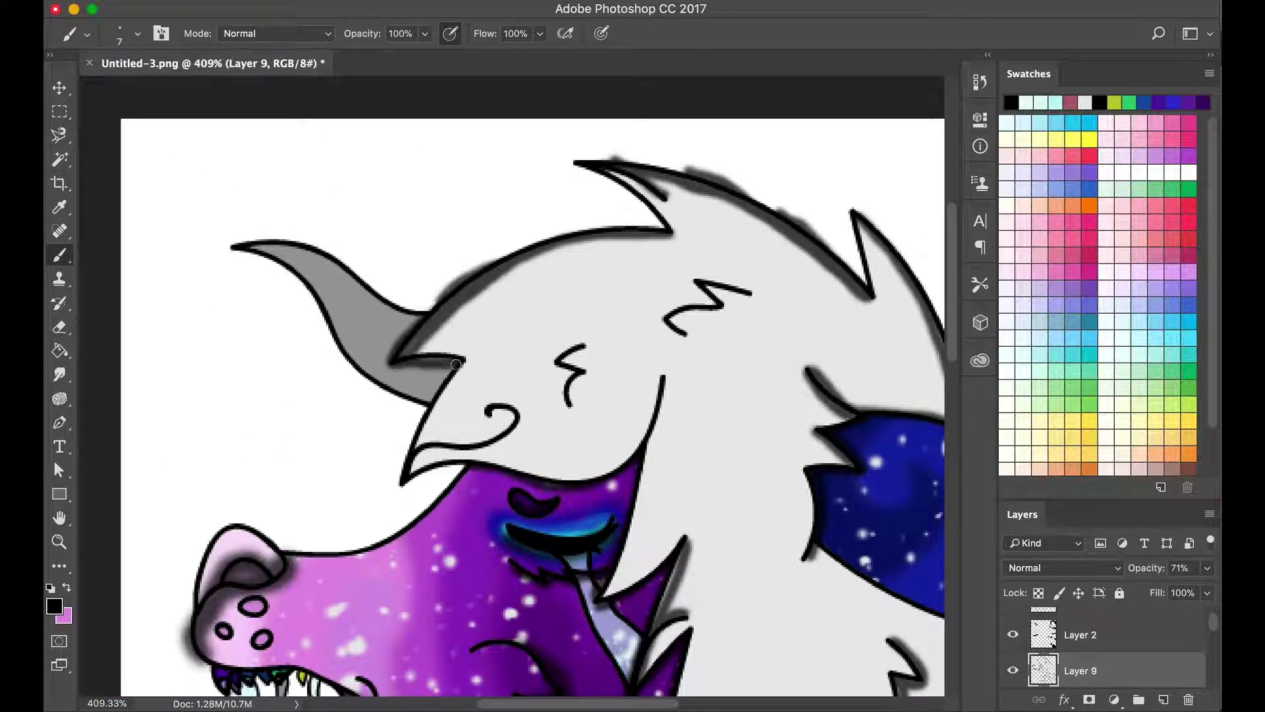
scroll(720, 227, down, 2)
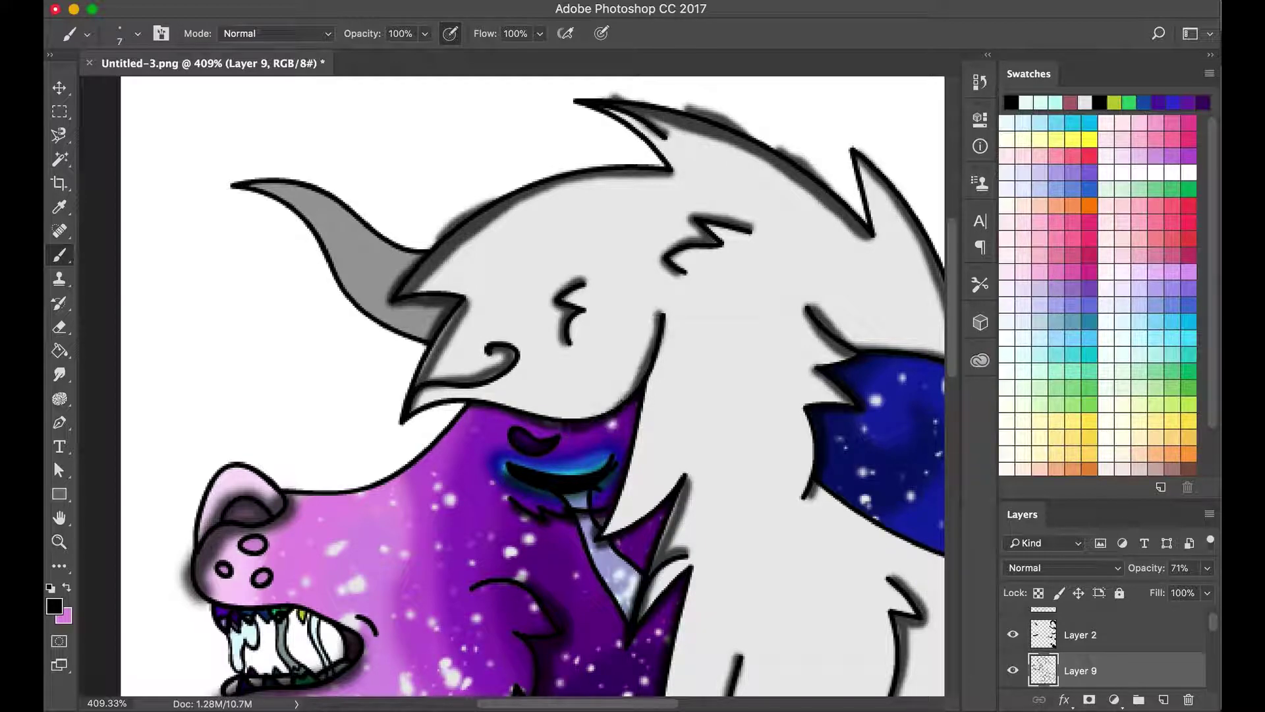
Shade the tentacles wrapped around the creature's back limbs in black with a 7 px brush on Layer 9.
scroll(652, 542, down, 6)
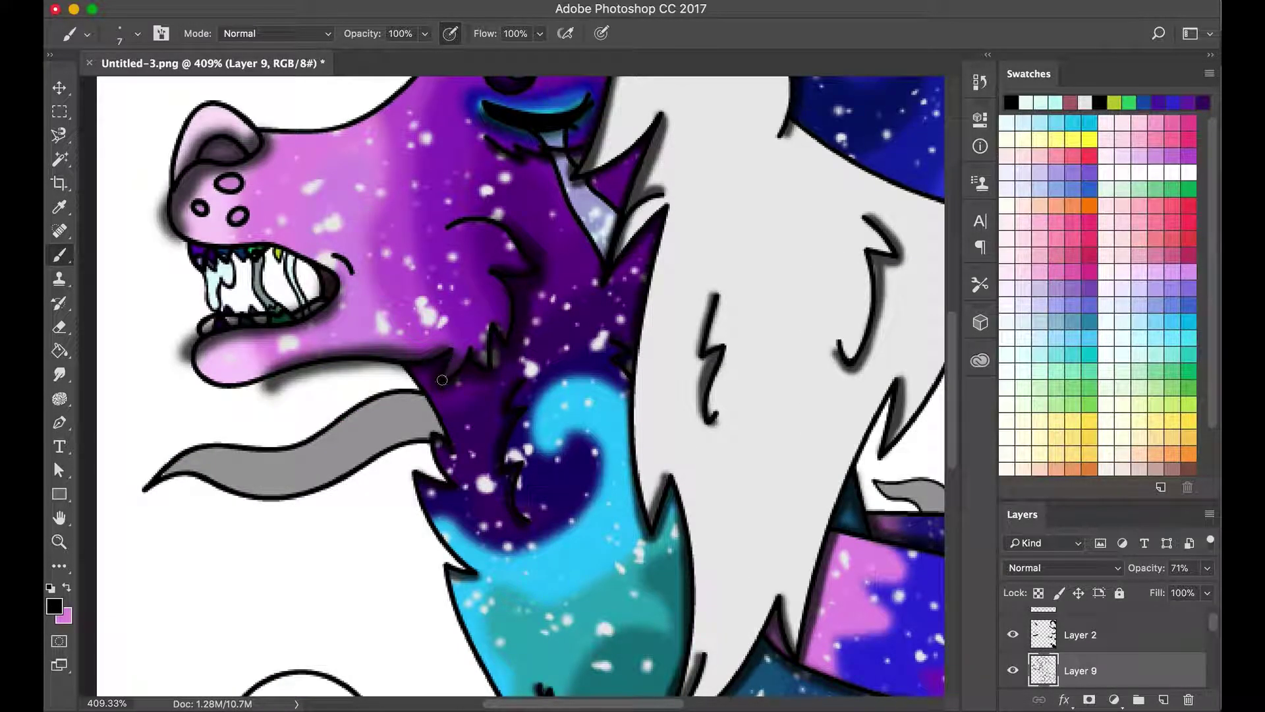
scroll(238, 183, down, 3)
scroll(239, 183, down, 2)
scroll(461, 330, down, 4)
click(60, 327)
scroll(621, 271, up, 4)
key(b)
scroll(620, 271, down, 5)
scroll(679, 329, right, 4)
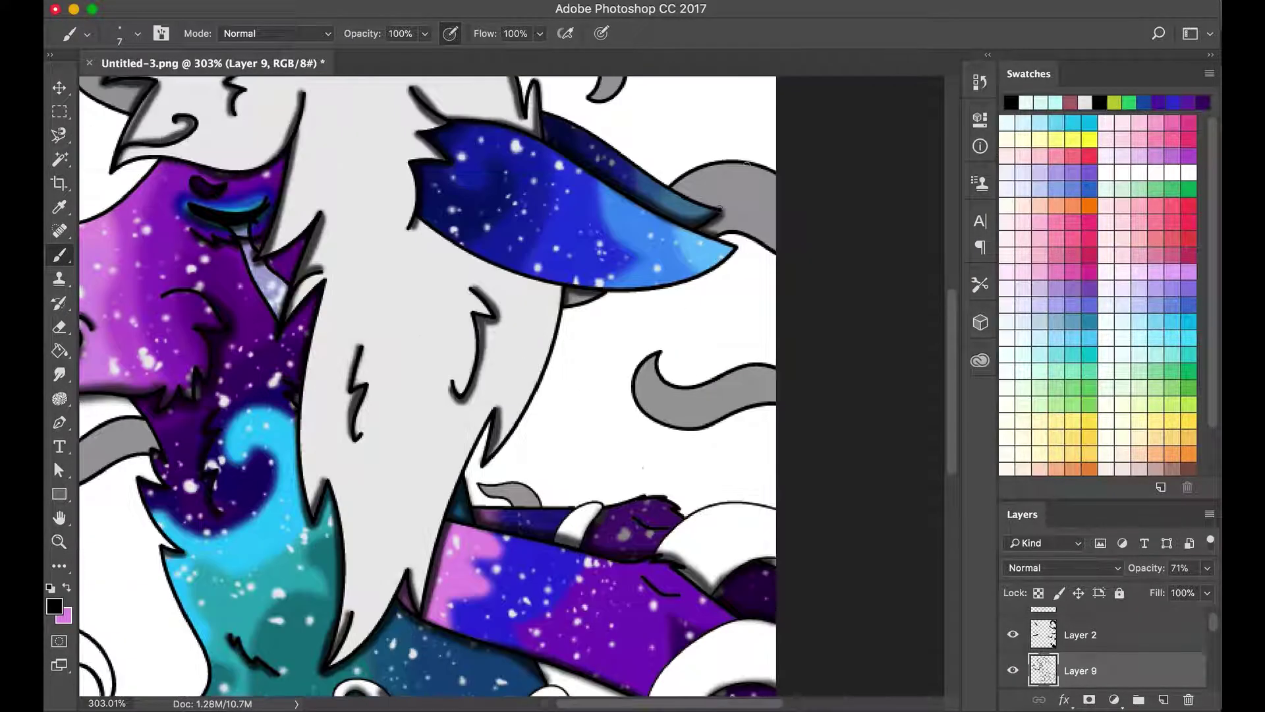
scroll(742, 391, down, 2)
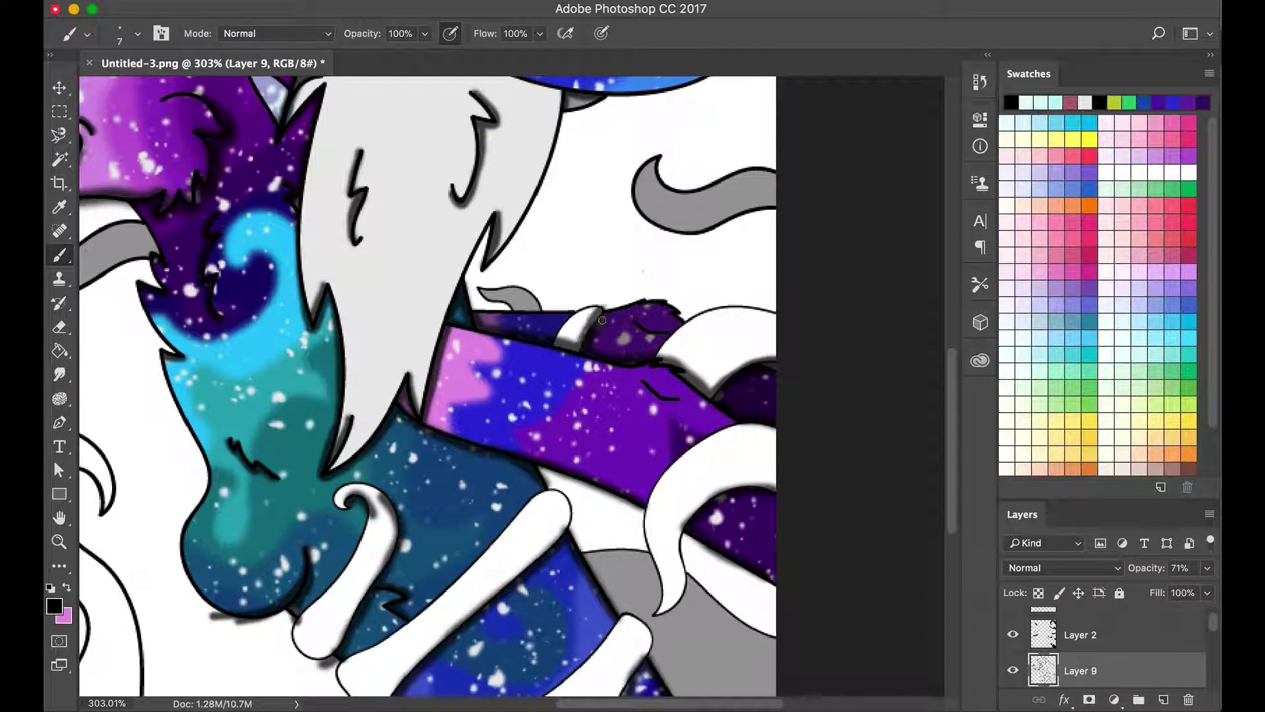
scroll(540, 310, down, 5)
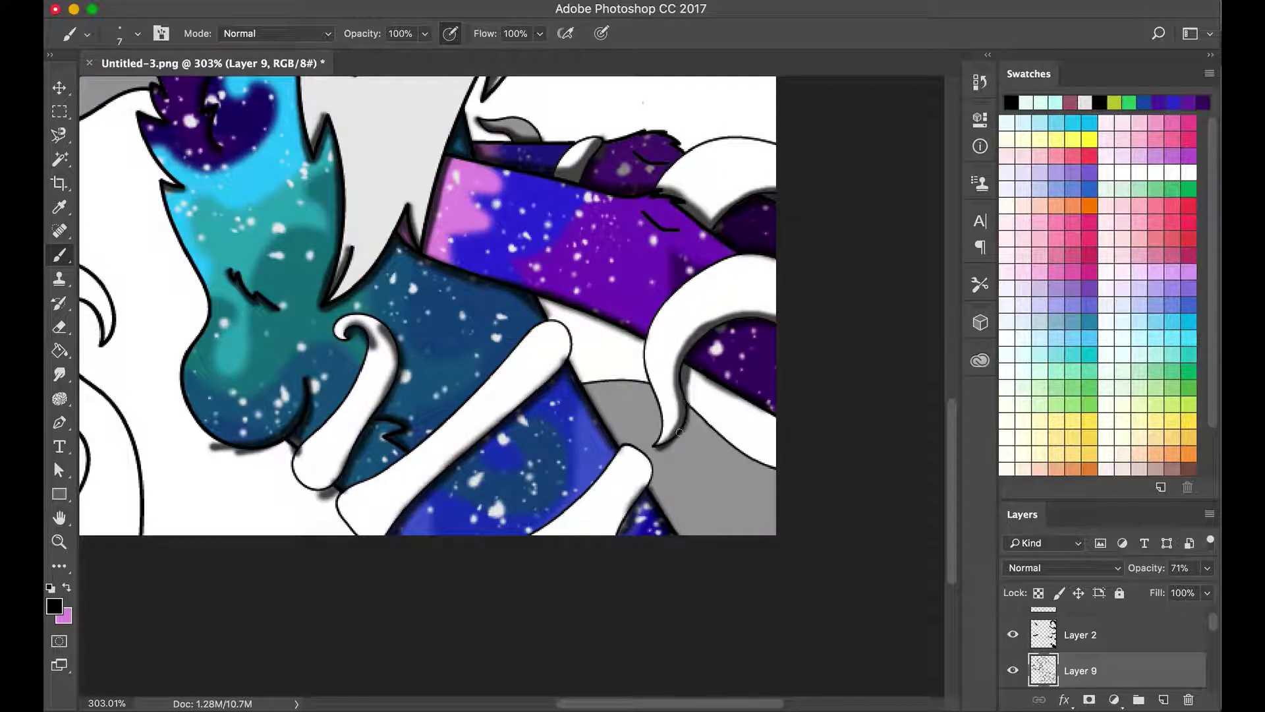
Outline the shadow area of the grey tentacle in the artwork's lower-right corner and fill it with black.
scroll(725, 422, down, 3)
scroll(765, 427, right, 1)
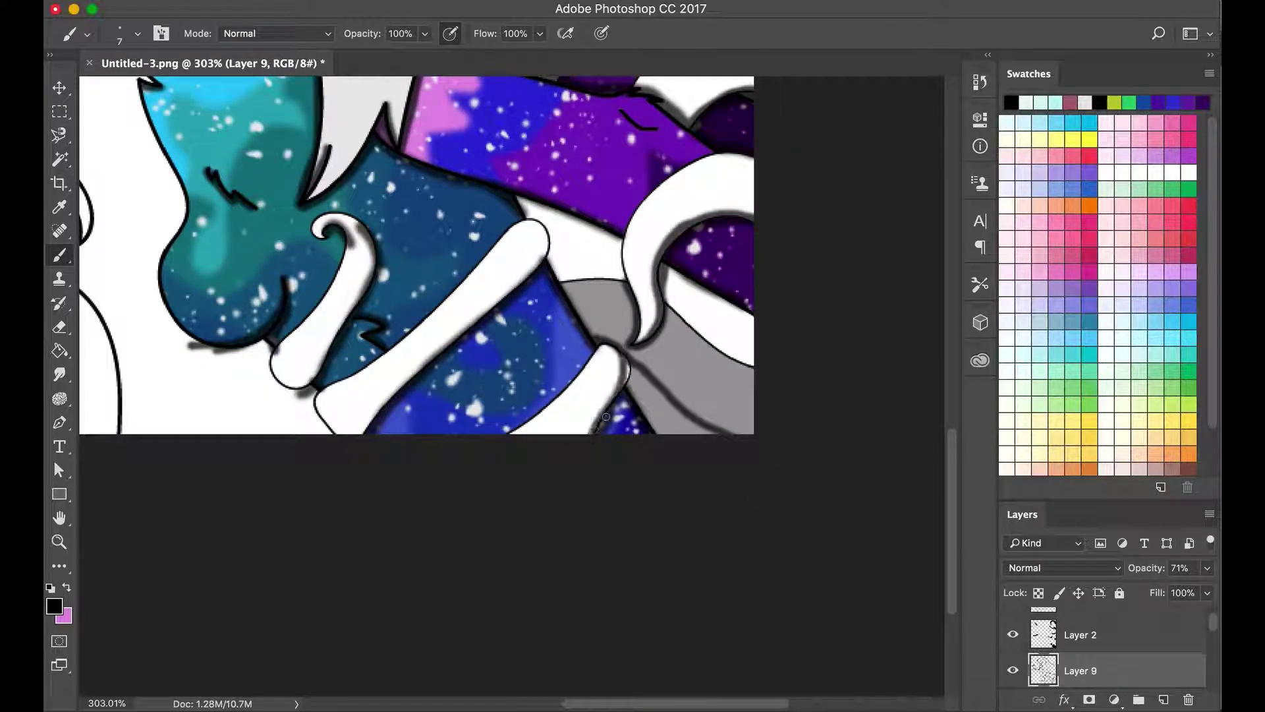
key(g)
click(655, 394)
key(b)
scroll(600, 348, up, 1)
scroll(601, 348, left, 3)
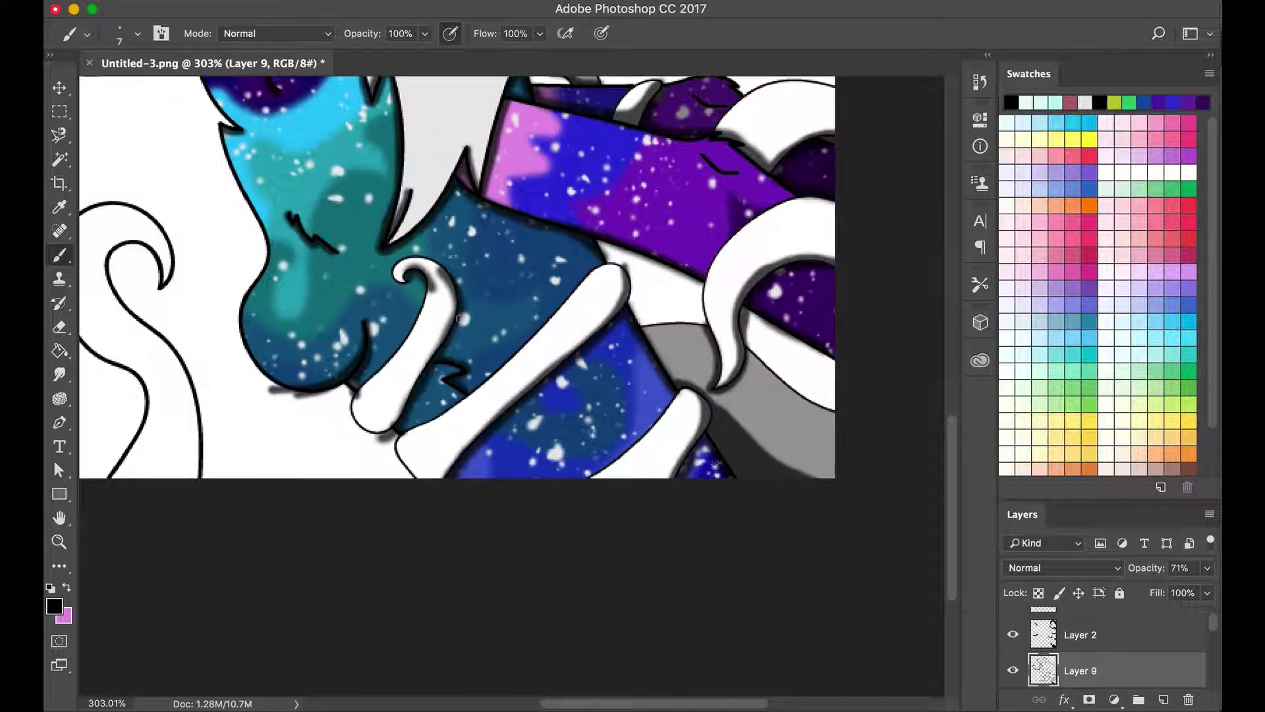
Shade the curled tentacle on the chest and clean up its edges with a 4 px eraser.
scroll(403, 283, up, 3)
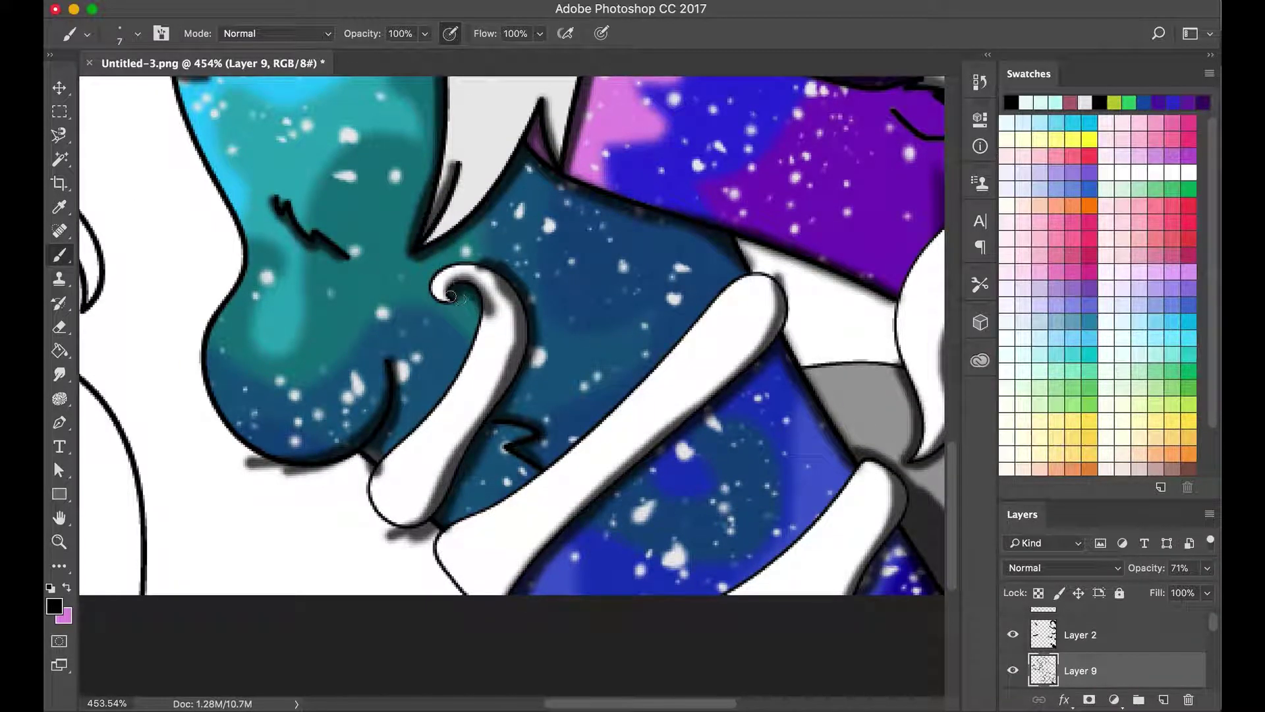
key(e)
click(137, 34)
drag(164, 85, 147, 91)
click(415, 532)
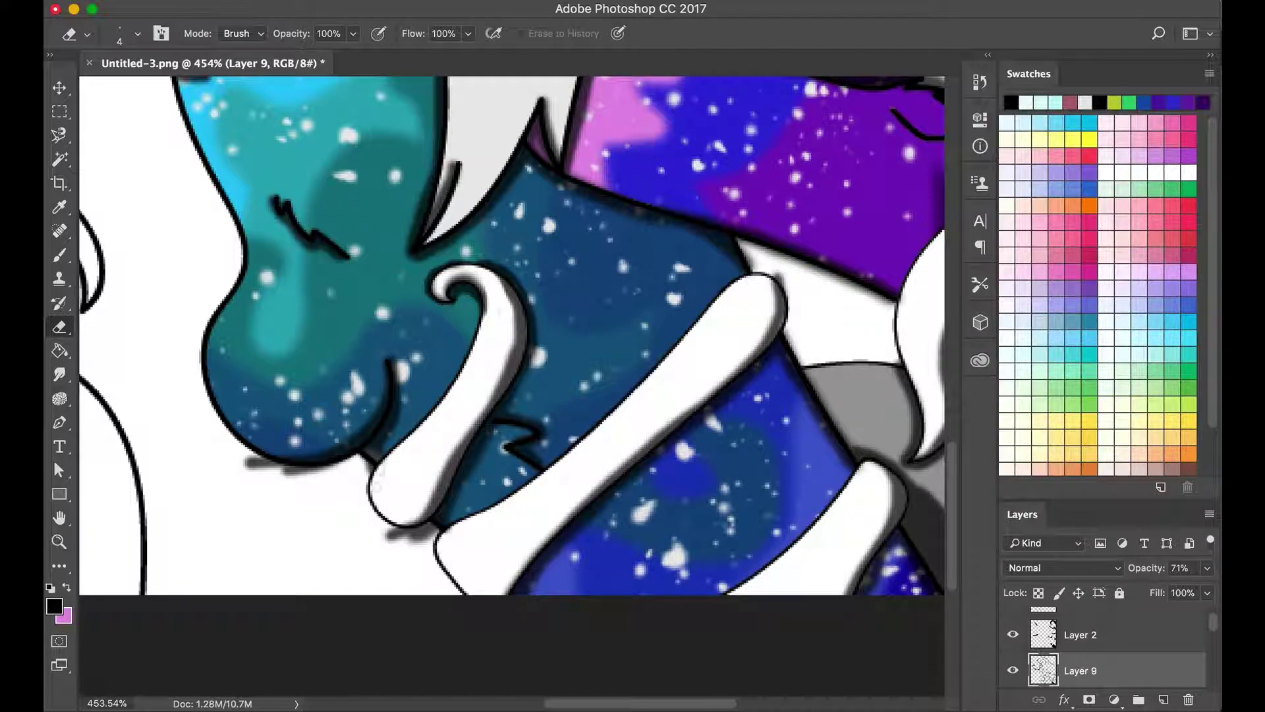
Shade the undersides of the grey tentacles behind the mane and ear with the 7 px black brush.
scroll(511, 335, right, 3)
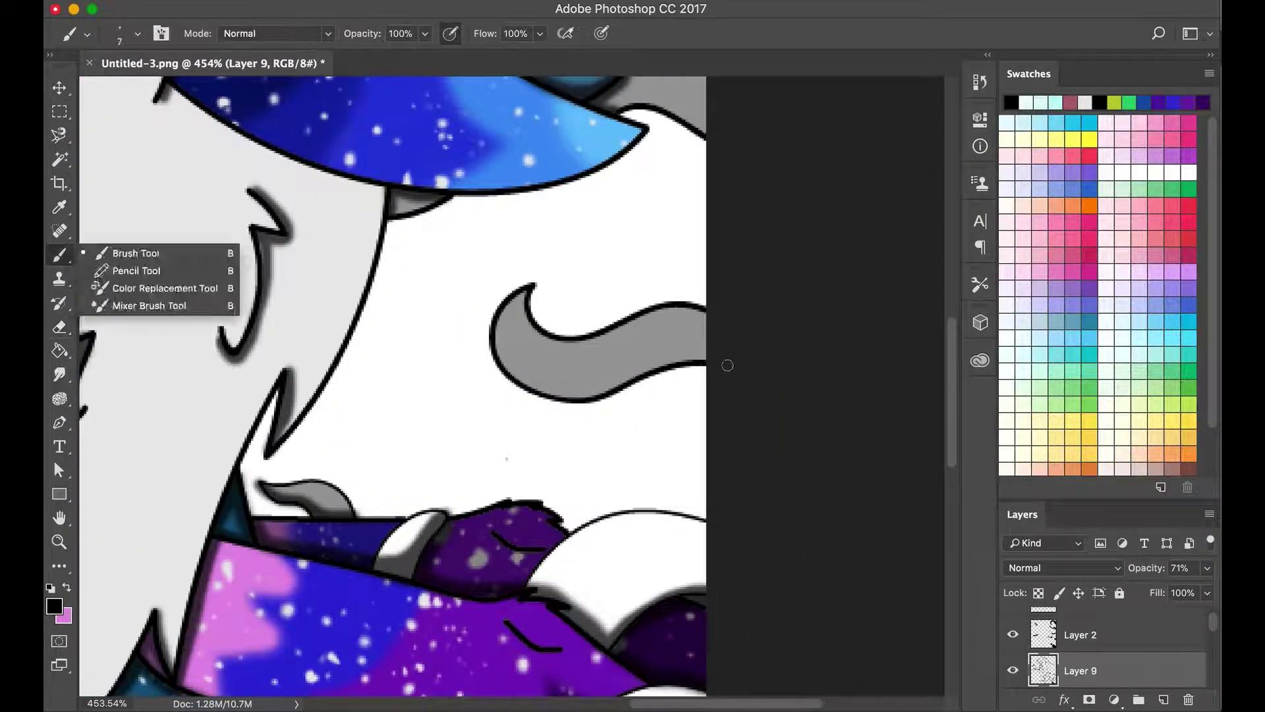
key(g)
key(b)
scroll(721, 356, up, 3)
mouse_move(580, 373)
mouse_down()
mouse_move(669, 399)
mouse_move(406, 480)
mouse_move(556, 338)
mouse_move(498, 389)
mouse_up()
scroll(555, 338, up, 5)
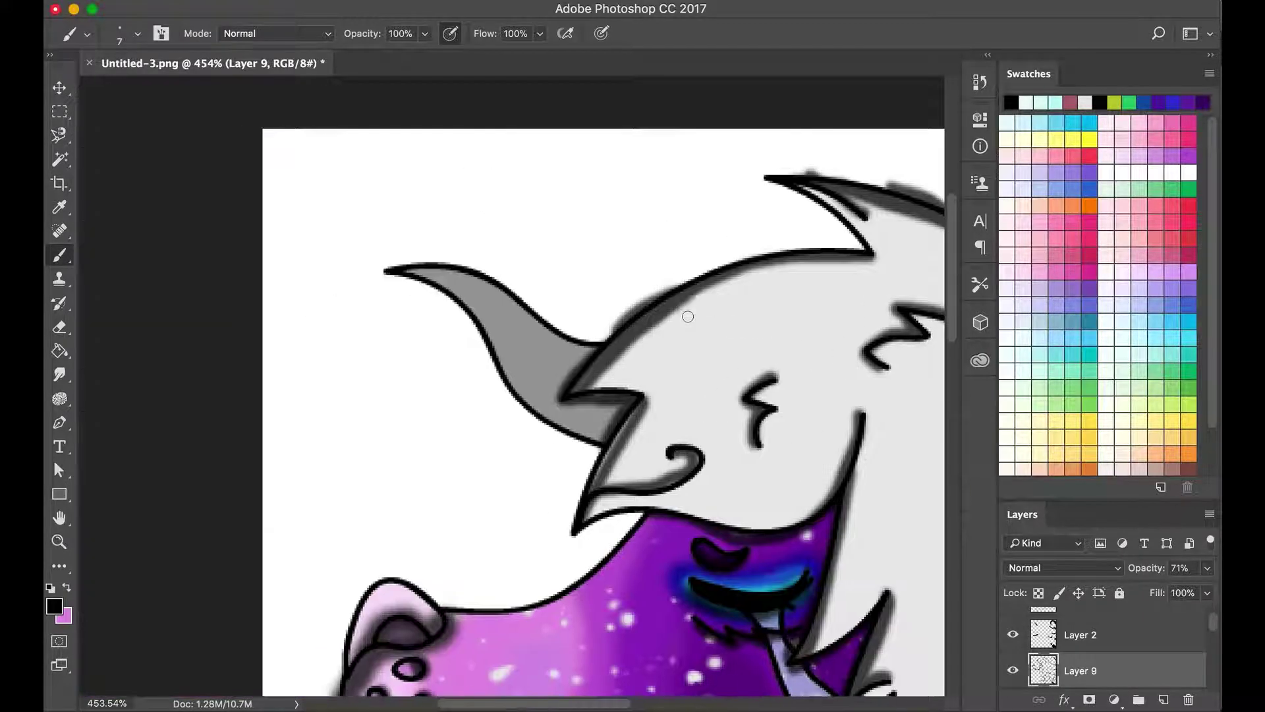
Shade the tentacles beside the forelock, under the jaw and near the artwork's lower-left corner with black brush strokes and fills.
key(g)
key(b)
scroll(470, 381, down, 5)
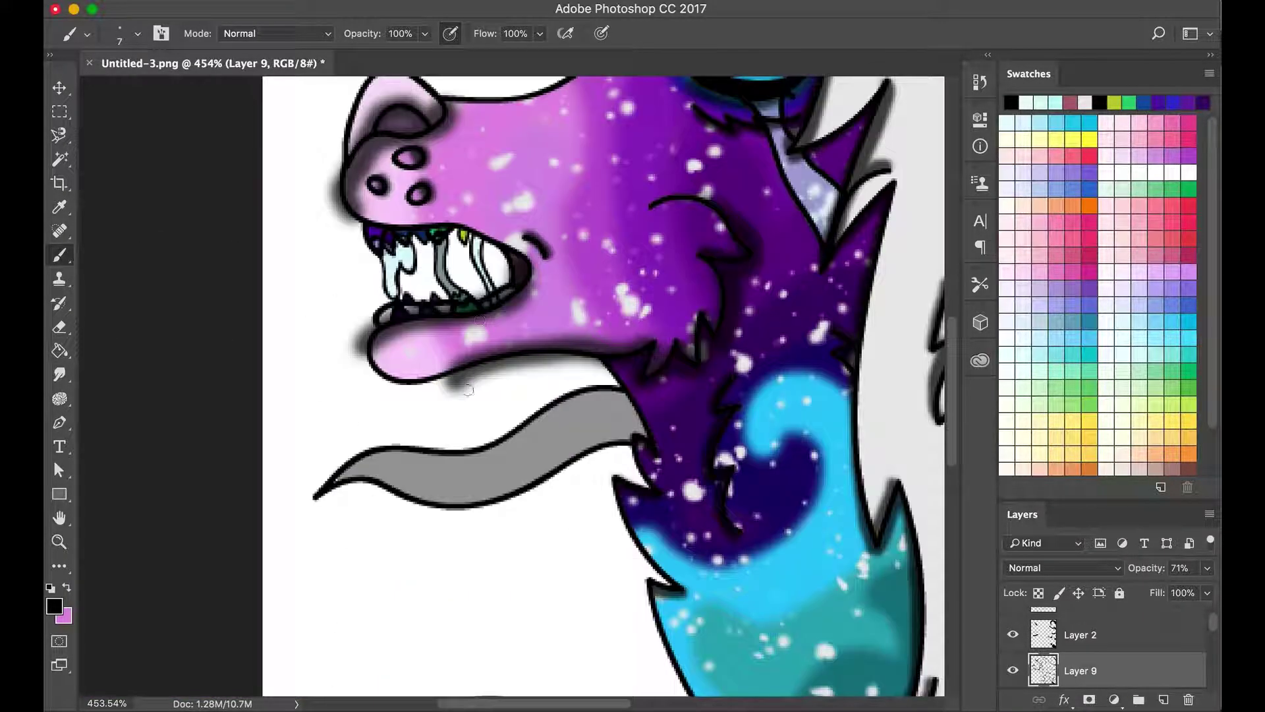
scroll(633, 423, down, 10)
key(g)
click(409, 369)
key(b)
mouse_move(474, 428)
mouse_down()
mouse_move(483, 496)
mouse_move(396, 297)
mouse_move(462, 461)
mouse_up()
scroll(501, 330, down, 3)
Select the white background with the Magic Wand at tolerance 70 and delete the Layer 9 shading spilling outside the outlines.
key(w)
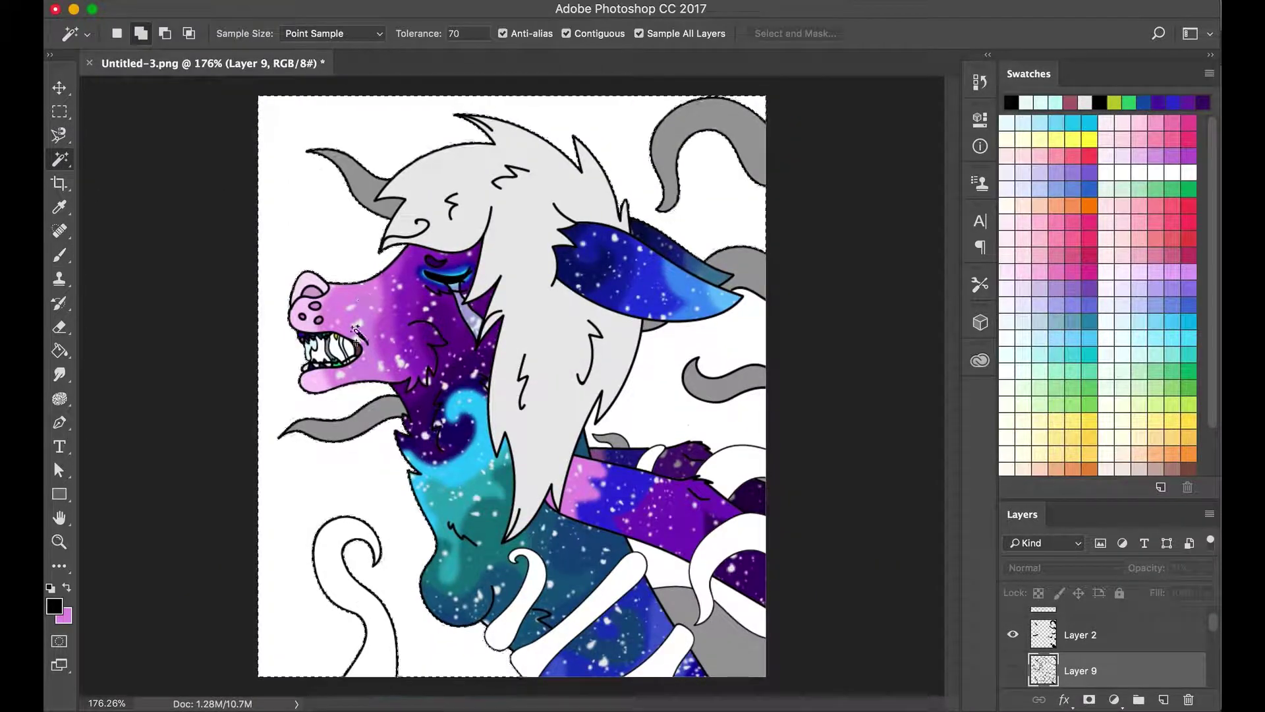
click(504, 313)
scroll(504, 313, down, 2)
click(435, 1)
click(466, 23)
alt+scroll(511, 386, down, 3)
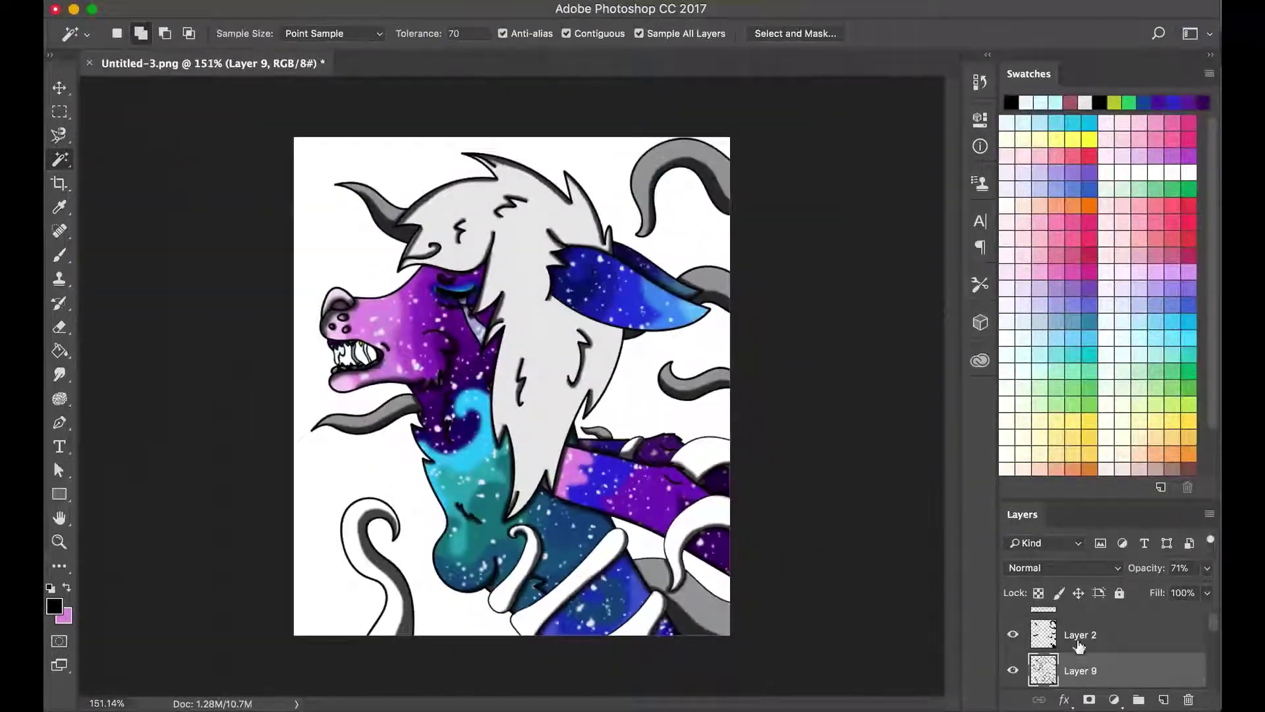
Erase stray shading around the teeth and muzzle on Layer 9 with a 6 to 7 px eraser.
scroll(1038, 654, up, 2)
alt+scroll(346, 311, up, 4)
key(b)
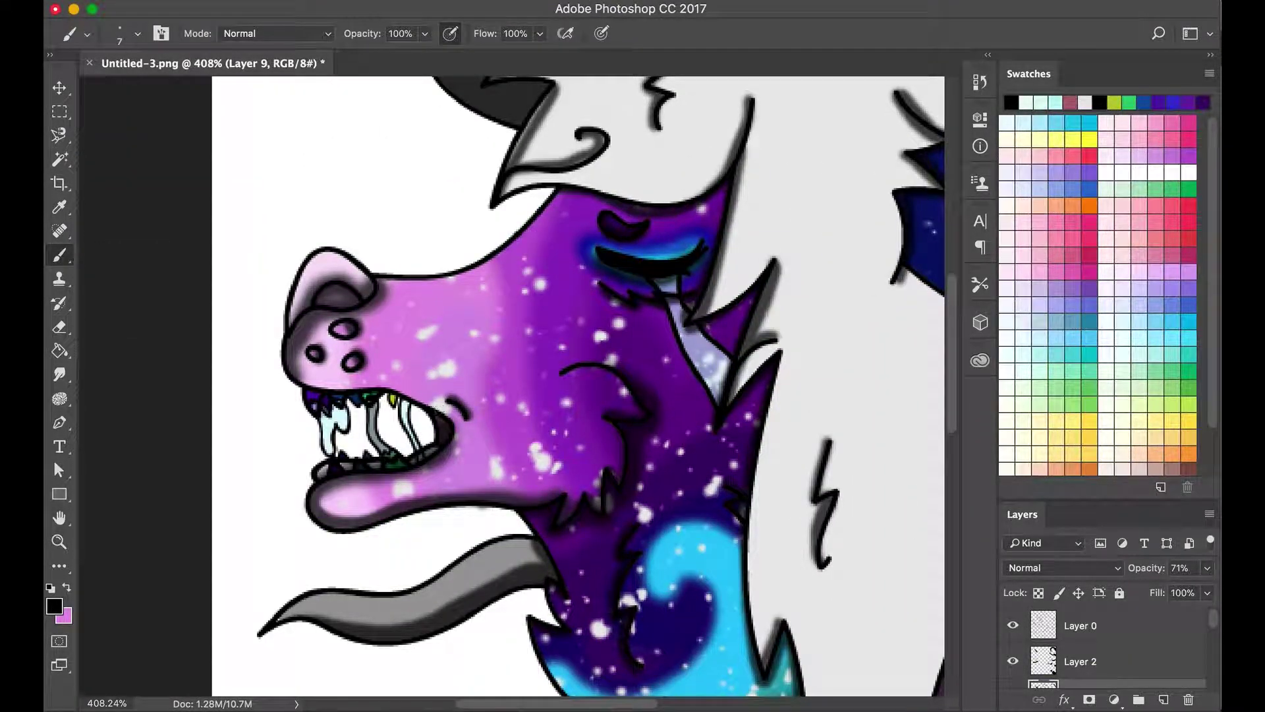
right_click(59, 327)
click(151, 325)
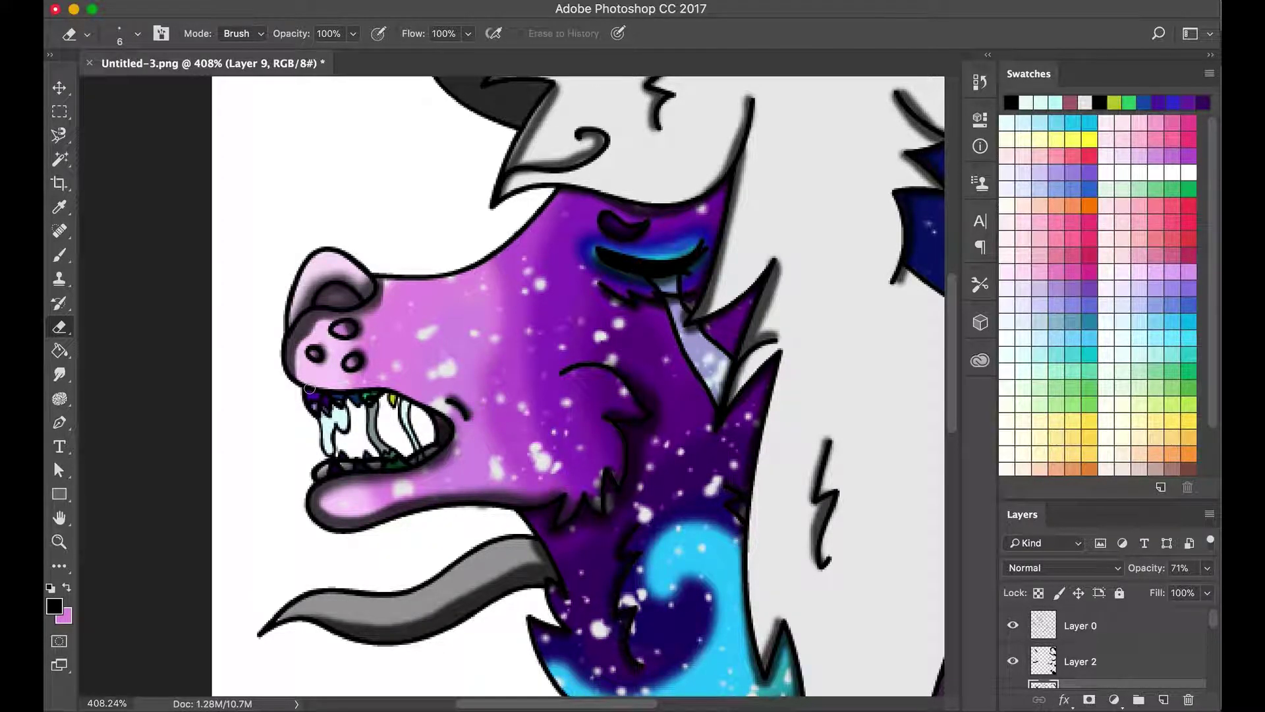
right_click(323, 336)
key(Return)
alt+scroll(307, 367, down, 4)
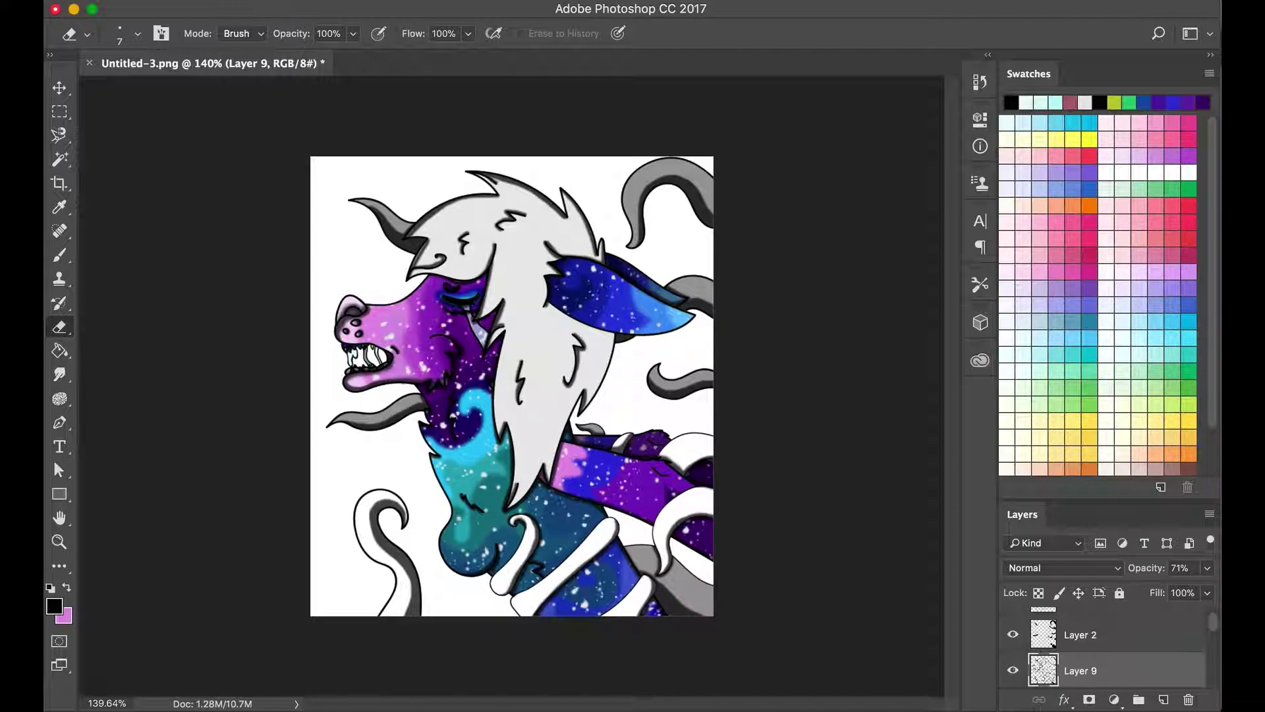
Make the near-black tentacle layer with its outer glow visible.
scroll(1107, 646, down, 2)
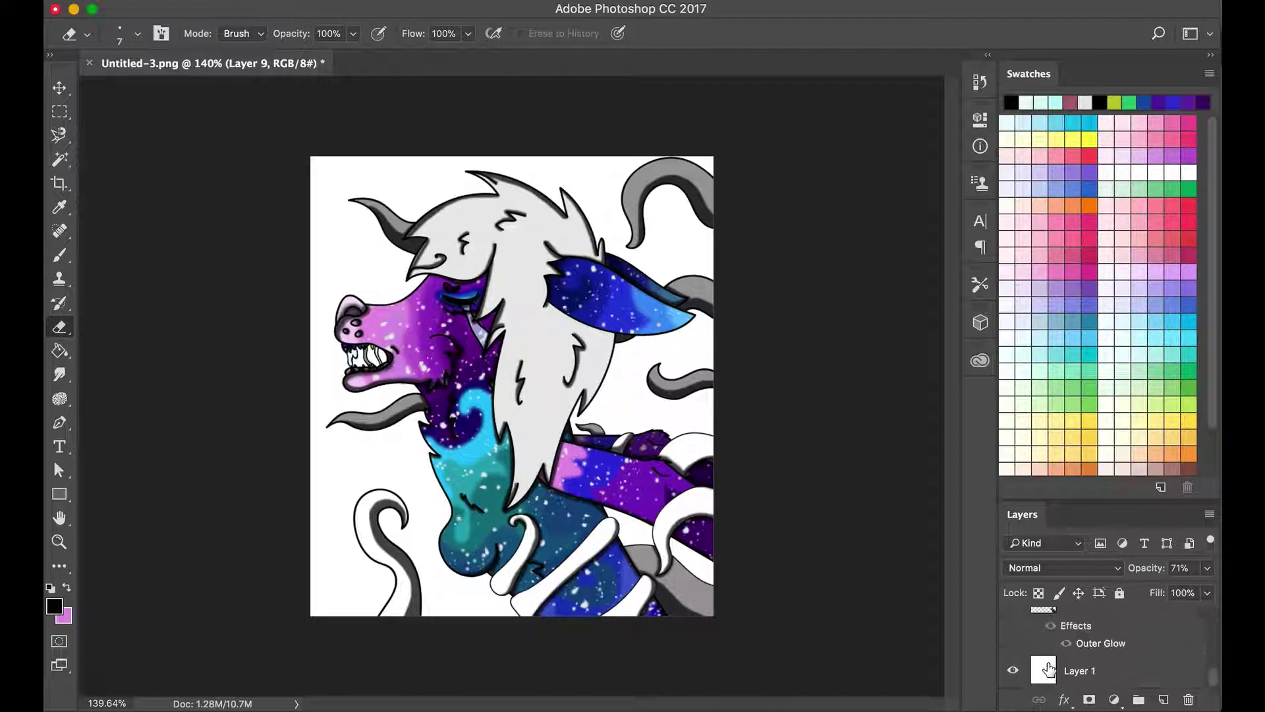
click(1013, 636)
scroll(1015, 648, up, 3)
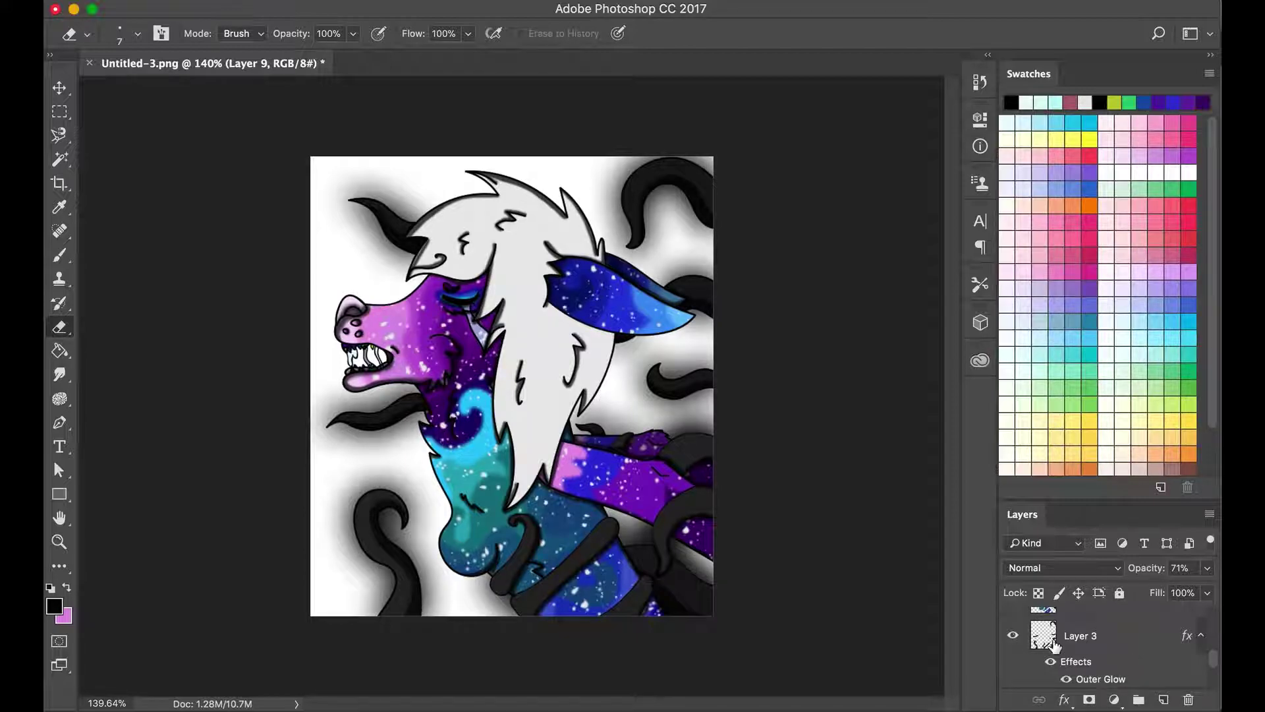
key(b)
alt+scroll(510, 387, up, 3)
alt+scroll(511, 386, down, 2)
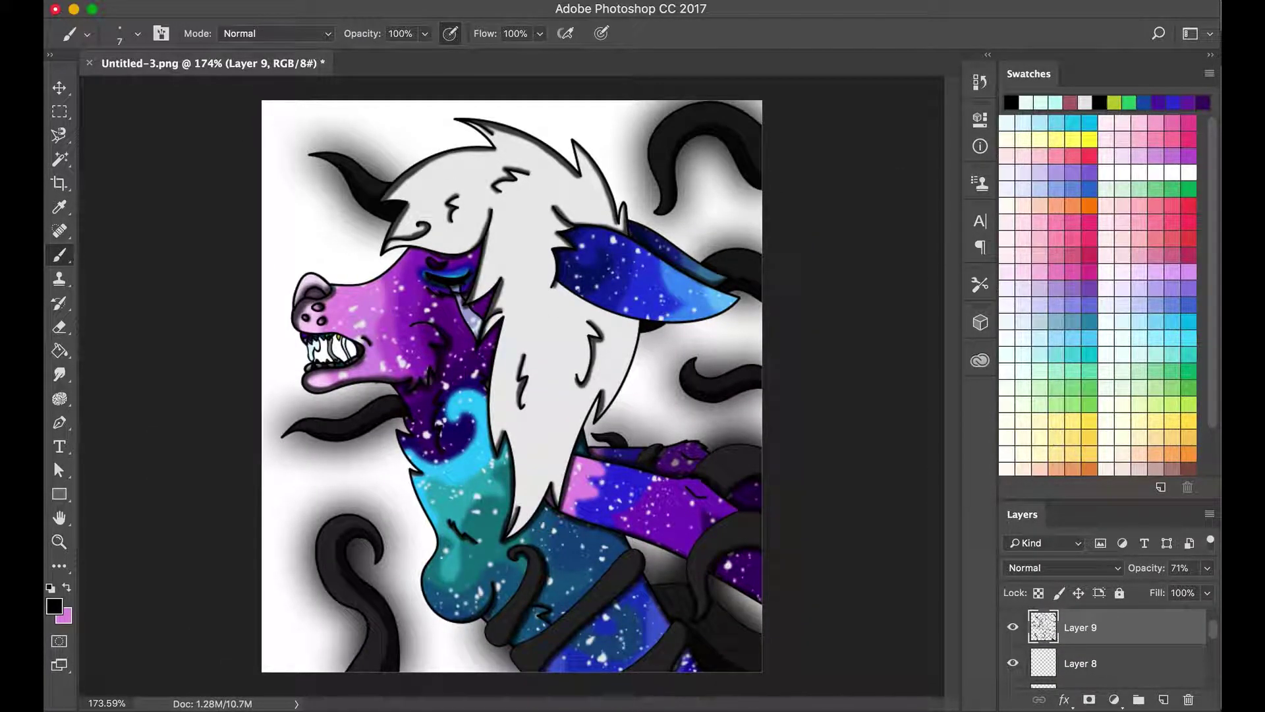
Lighten the shading around the nose with a 9 px eraser and touch it up with the 7 px brush.
alt+scroll(613, 361, up, 3)
scroll(671, 328, left, 5)
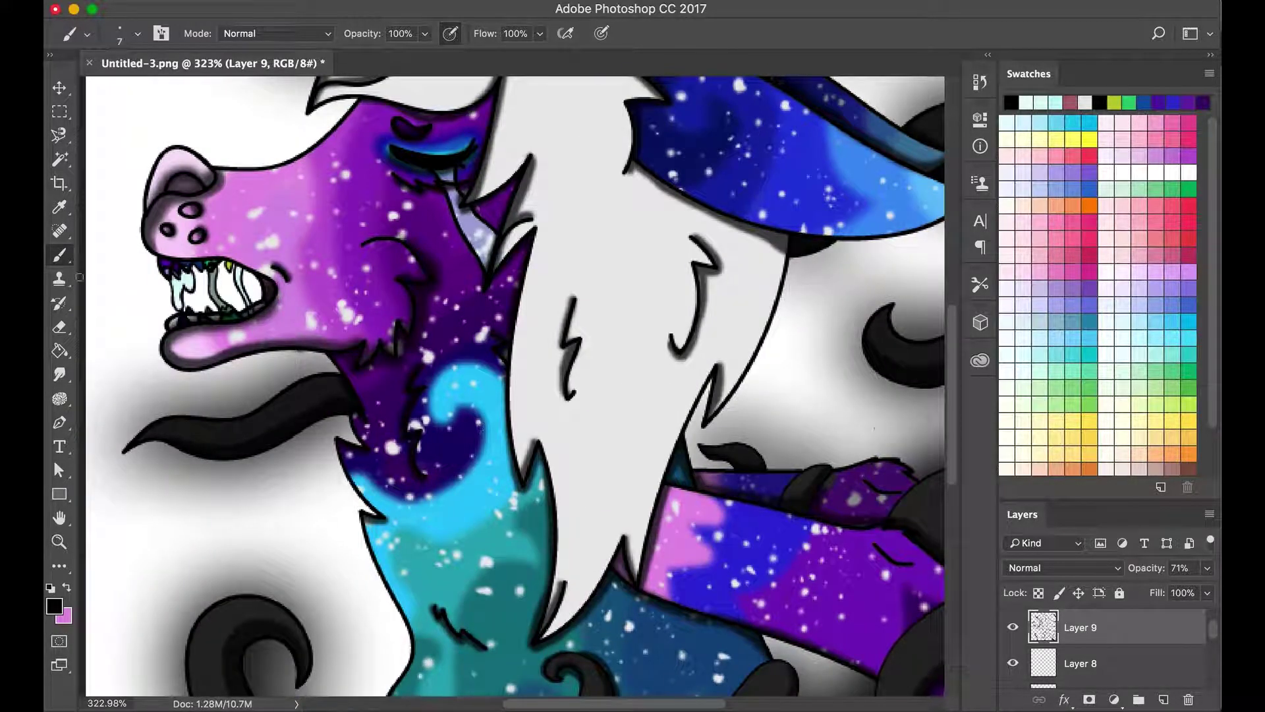
key(e)
click(140, 37)
key(bracketright)
key(bracketright)
key(Return)
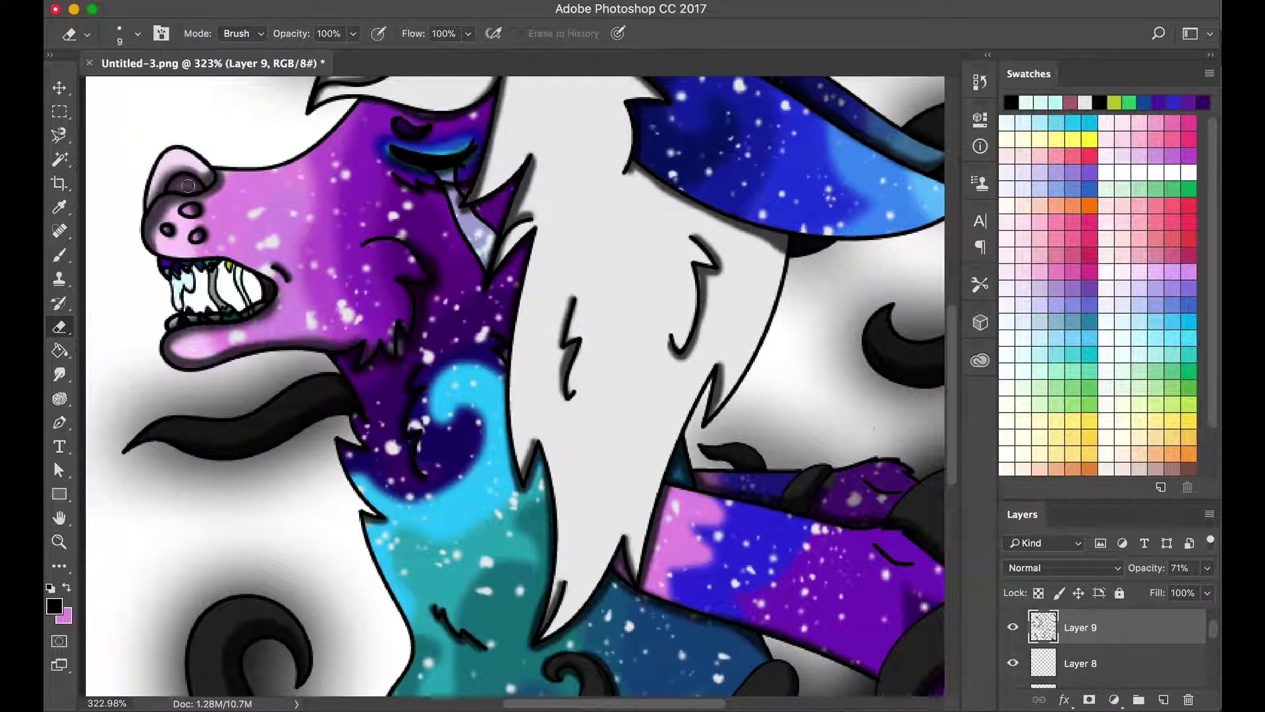
scroll(186, 181, left, 8)
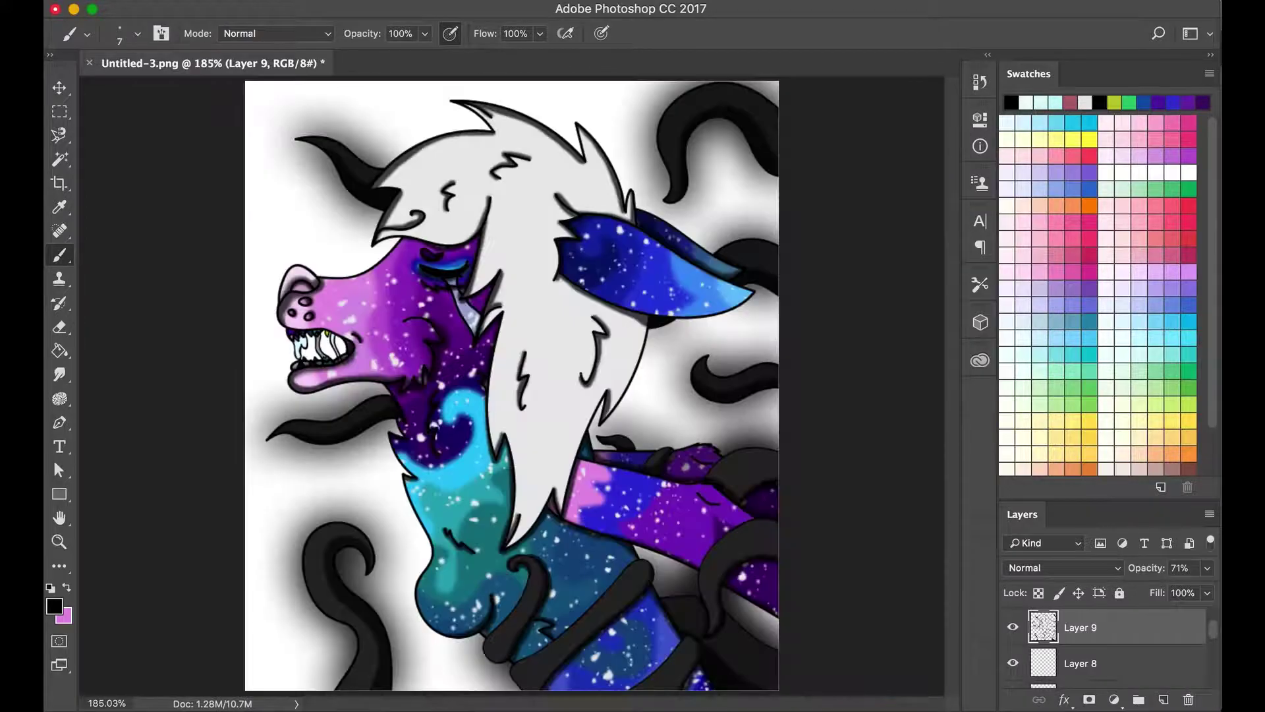
alt+scroll(395, 174, down, 3)
scroll(267, 300, up, 5)
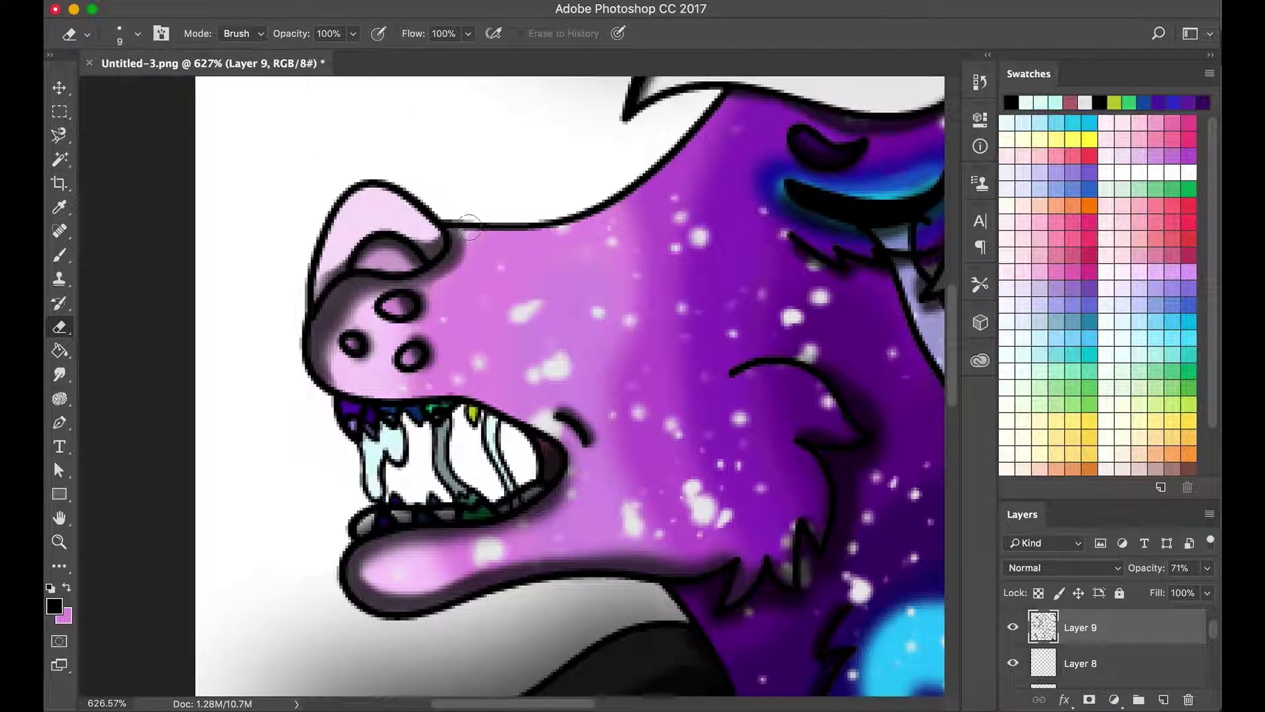
click(59, 255)
click(125, 255)
scroll(451, 245, down, 5)
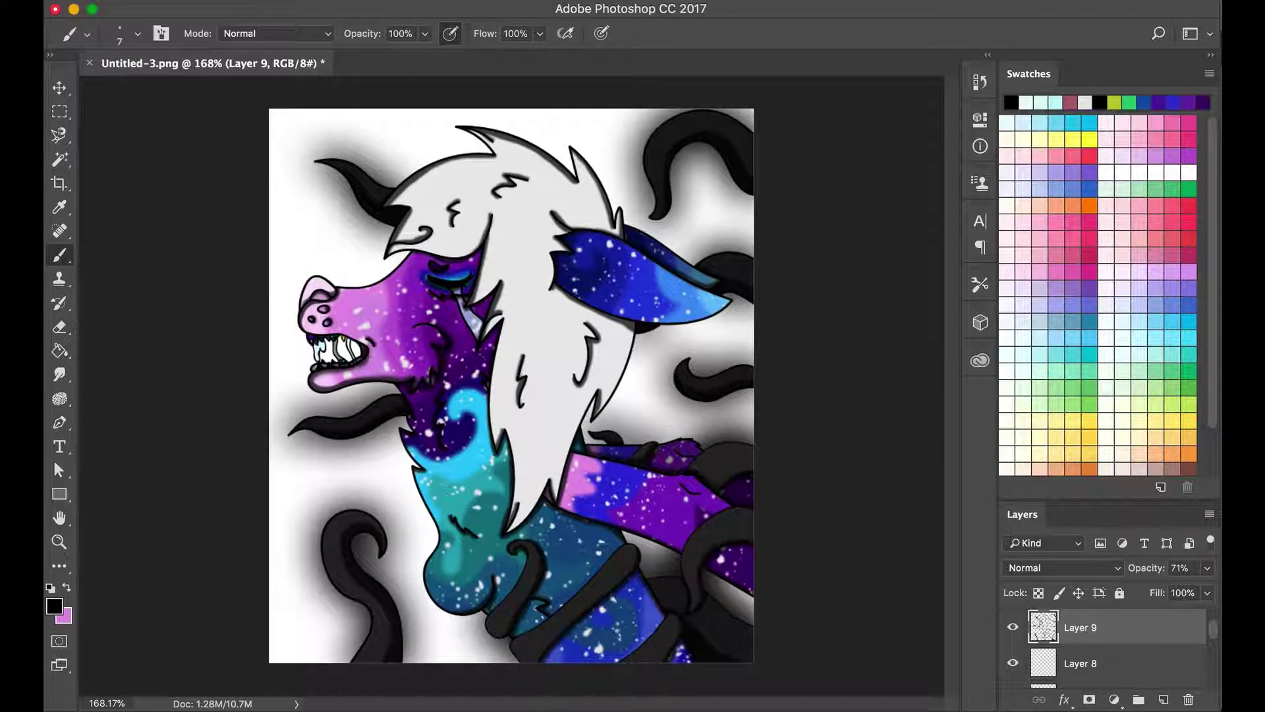
Extend the canvas to the left with the anchor at middle right, and colour the Layer 1 background near-black (#151515).
scroll(1113, 646, down, 3)
scroll(512, 385, down, 1)
key(ctrl+alt+c)
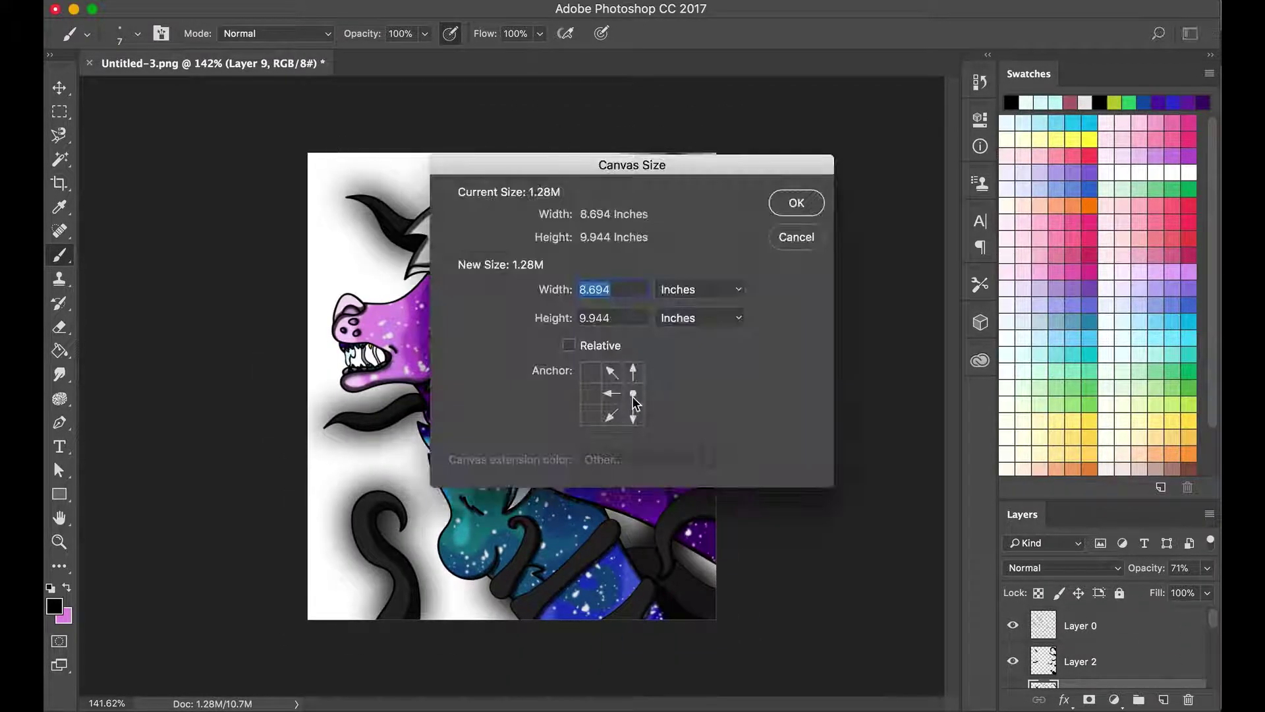
click(794, 204)
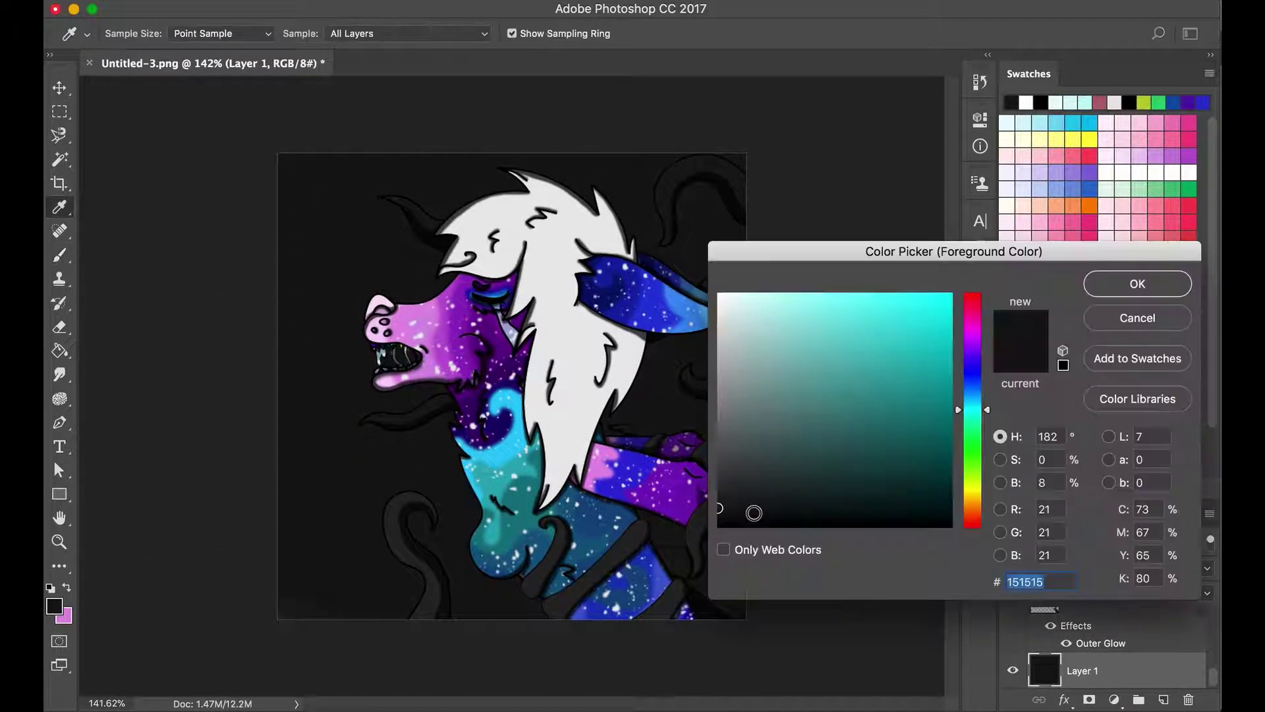
key(Return)
key(b)
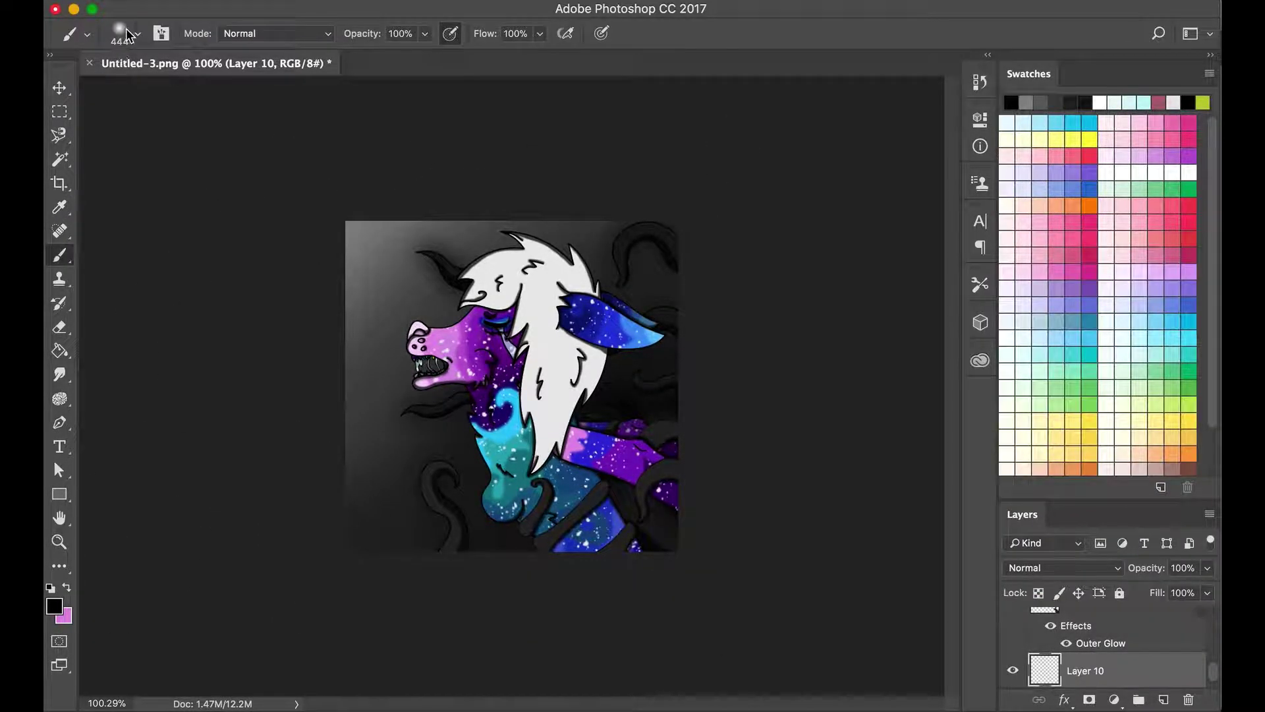
Paint black splatters over the background on Layer 10 with textured brush presets.
click(137, 32)
scroll(206, 291, down, 2)
double_click(257, 308)
click(137, 33)
click(220, 178)
click(137, 33)
key(ctrl+t)
drag(561, 364, 742, 485)
mouse_move(760, 212)
mouse_down()
mouse_move(803, 353)
mouse_move(672, 359)
mouse_up()
key(Escape)
Add more black blotches and smears to the background on Layer 10 with other brush presets.
click(137, 33)
double_click(287, 292)
click(395, 264)
click(138, 33)
click(137, 33)
Lock Layer 10's transparent pixels, recolour its splatters dark red (#2b0101), and lower the layer's opacity to 51%.
key(/)
click(54, 605)
click(933, 495)
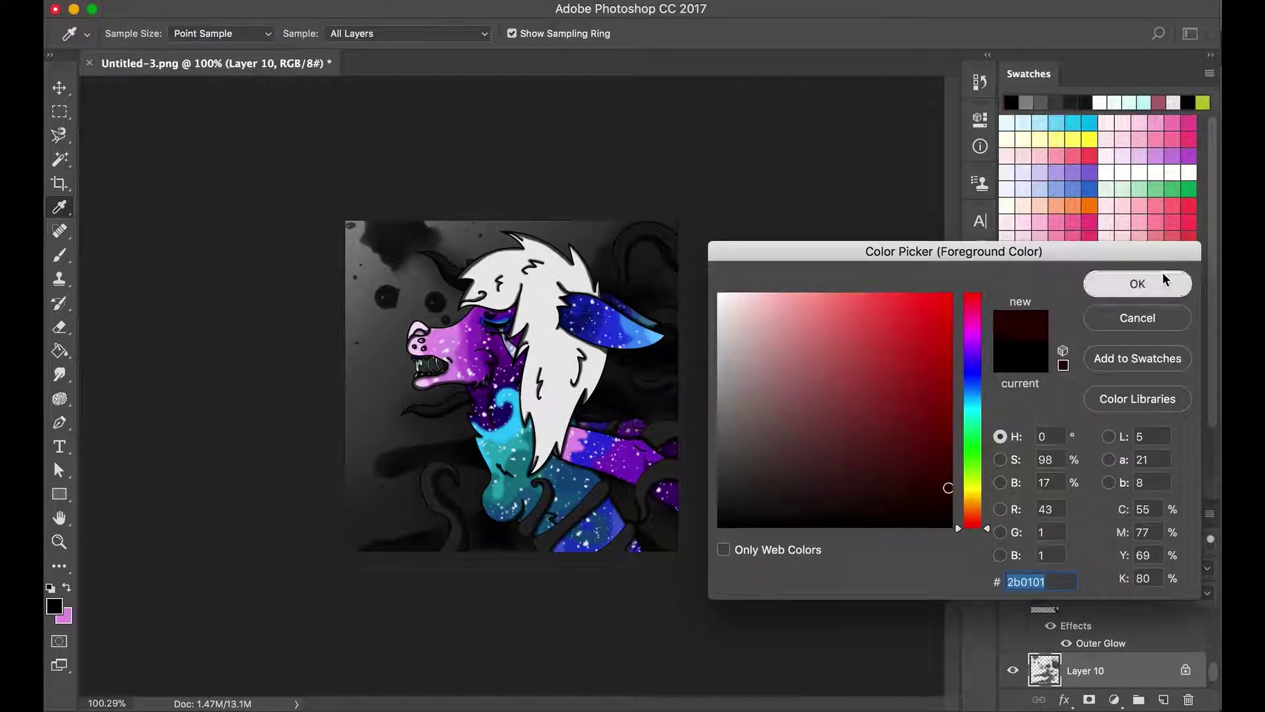
click(1130, 283)
click(137, 33)
drag(422, 297, 769, 367)
click(1207, 567)
drag(1211, 589, 1167, 590)
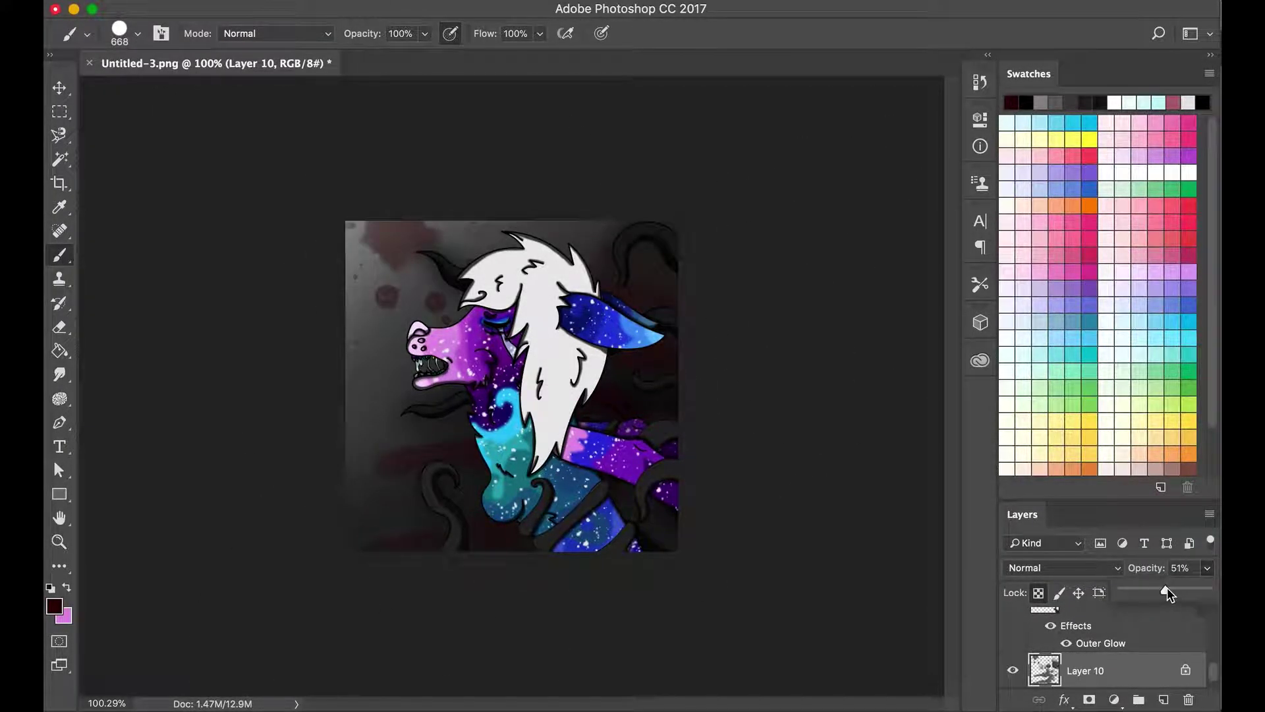
Paint soft black shading over the artwork's lower-right area on a new top layer and reduce that layer's opacity.
click(1163, 699)
click(54, 606)
click(1138, 283)
drag(567, 448, 607, 470)
click(1207, 567)
drag(1211, 589, 1158, 592)
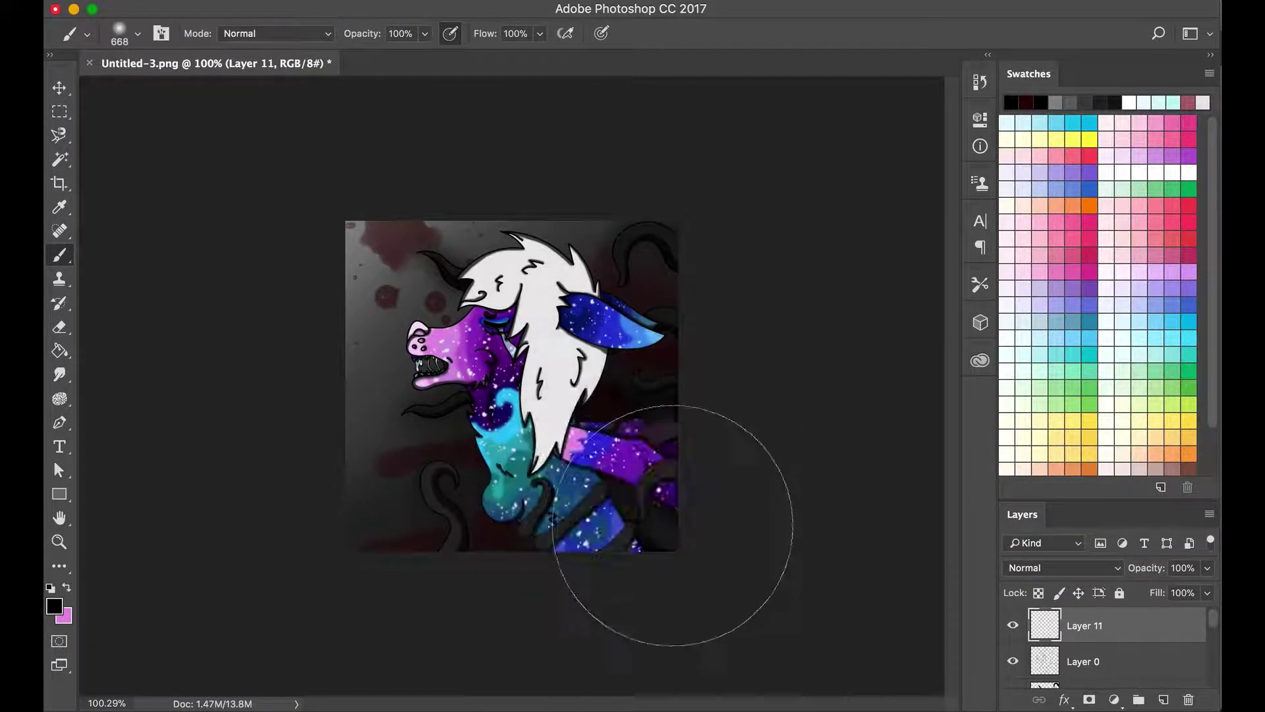
Merge the creature and tentacle layers into Layer 0, keeping the background layers separate.
click(1147, 661)
scroll(1147, 667, down, 3)
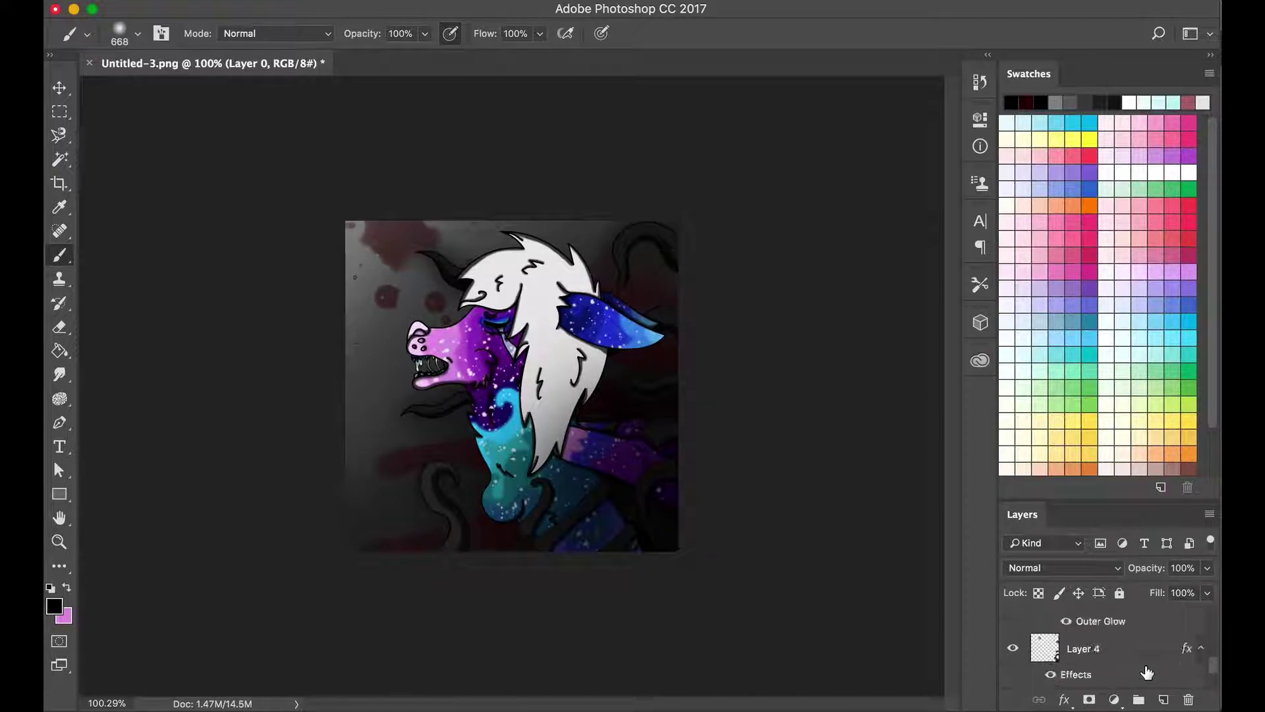
scroll(1147, 667, down, 2)
Add a black Outer Glow to Layer 0 in Normal blend mode at 100% opacity.
click(1064, 699)
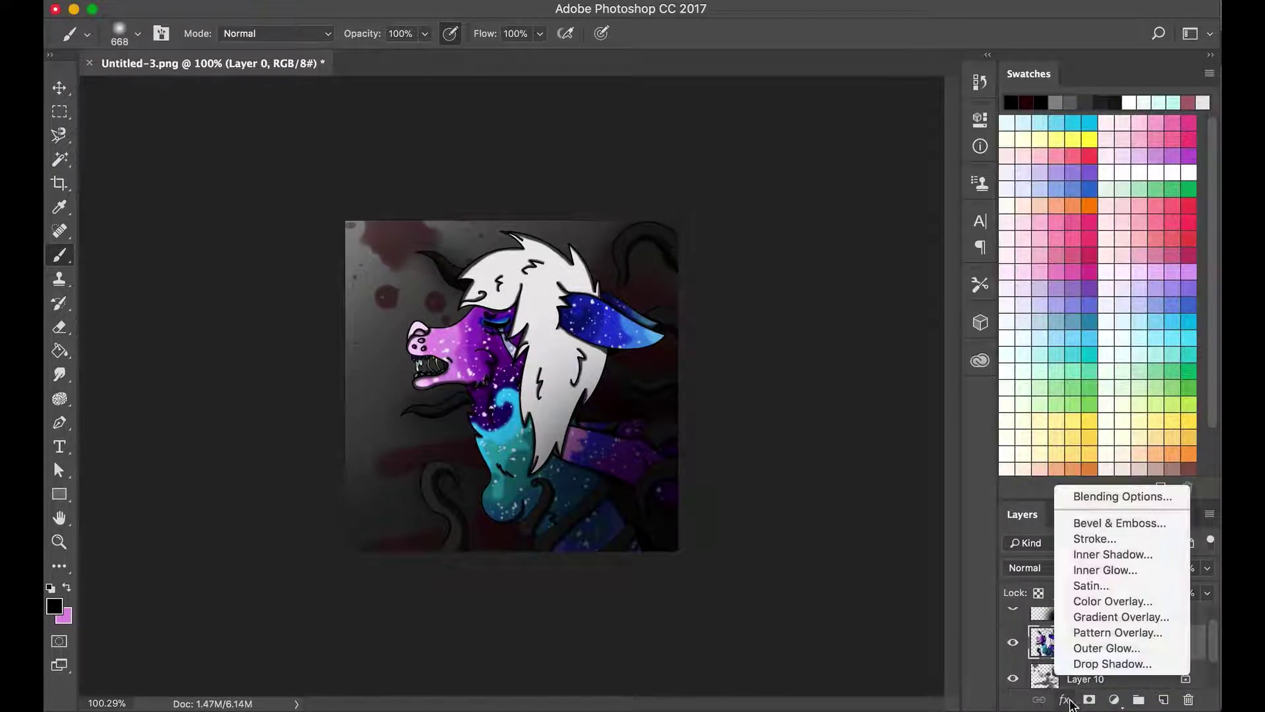
click(1090, 647)
click(566, 466)
click(1135, 283)
drag(724, 345, 1141, 67)
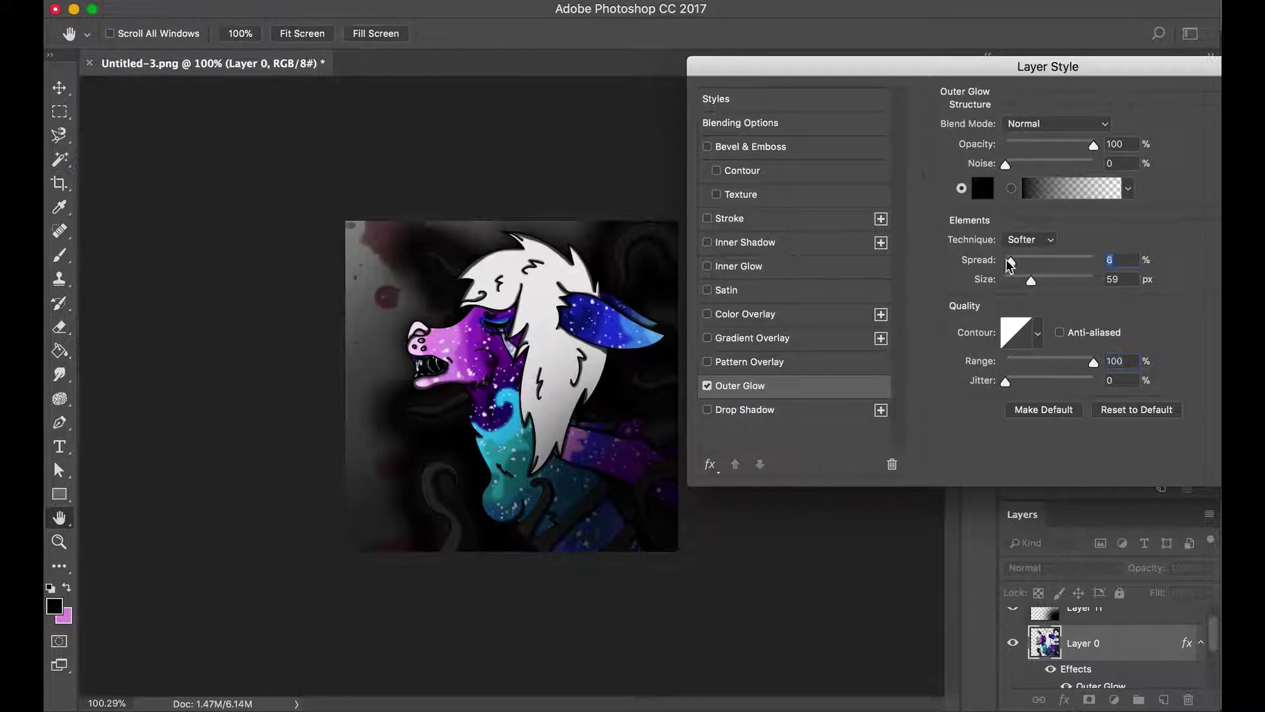
Try a Stroke effect around Layer 0 in place of the outer glow.
click(707, 385)
click(730, 218)
click(984, 259)
click(1136, 282)
drag(1013, 124, 1006, 123)
click(707, 218)
Turn Layer 0's Outer Glow back on with 0% spread and a size of about 196 px.
click(707, 386)
click(768, 387)
mouse_move(981, 263)
mouse_down()
mouse_move(1027, 264)
mouse_move(977, 263)
mouse_up()
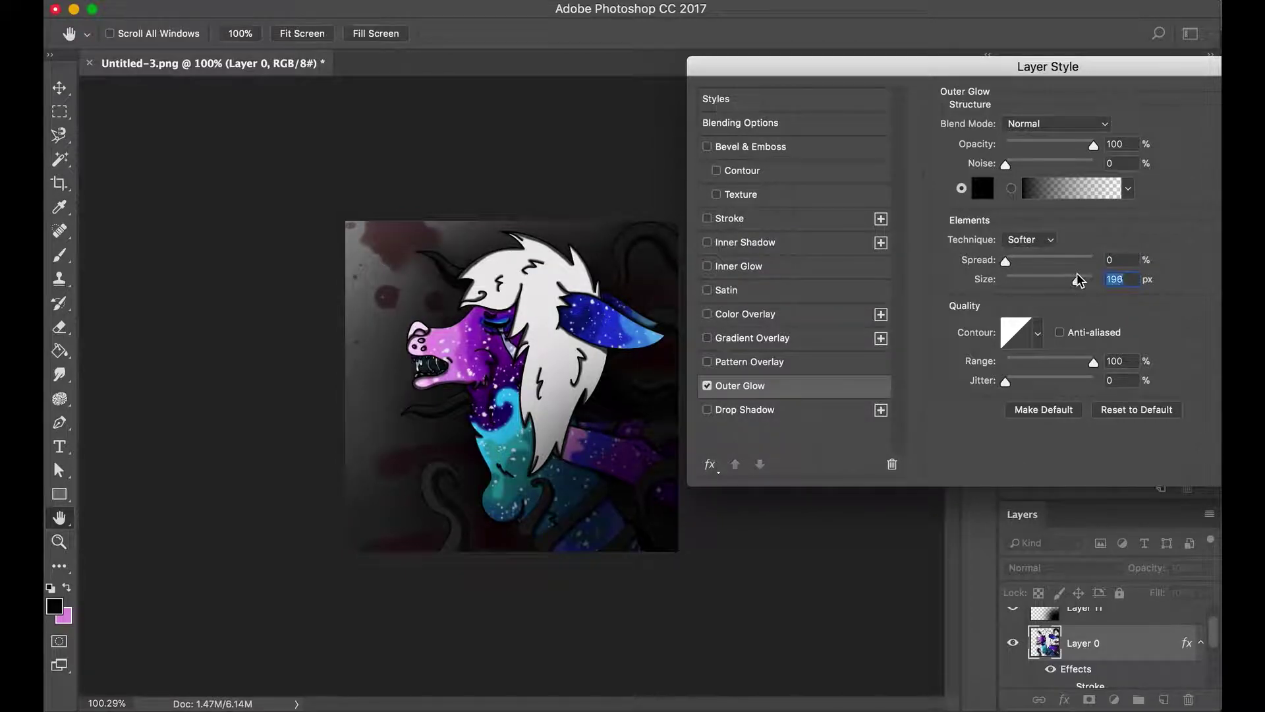
drag(1119, 69, 870, 93)
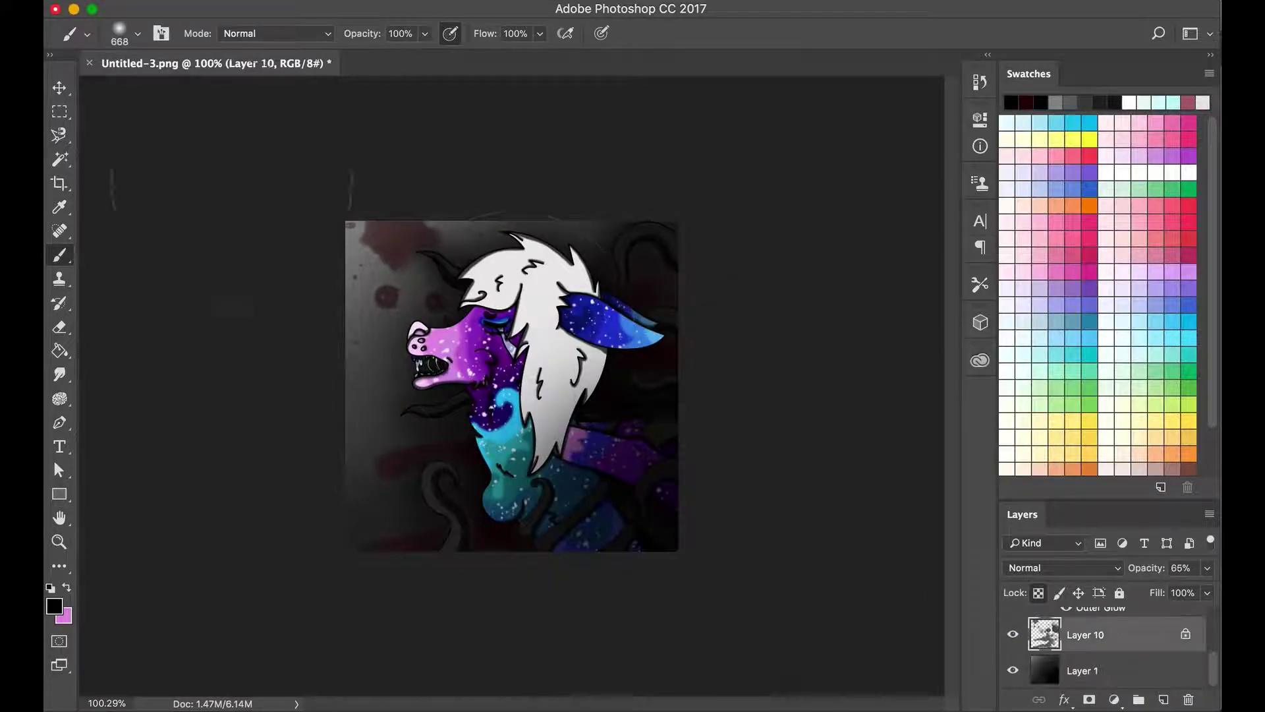
Try erasing the red splatter in the artwork's upper-left corner on Layer 10 with a soft 508 px eraser.
click(59, 327)
click(127, 324)
click(128, 33)
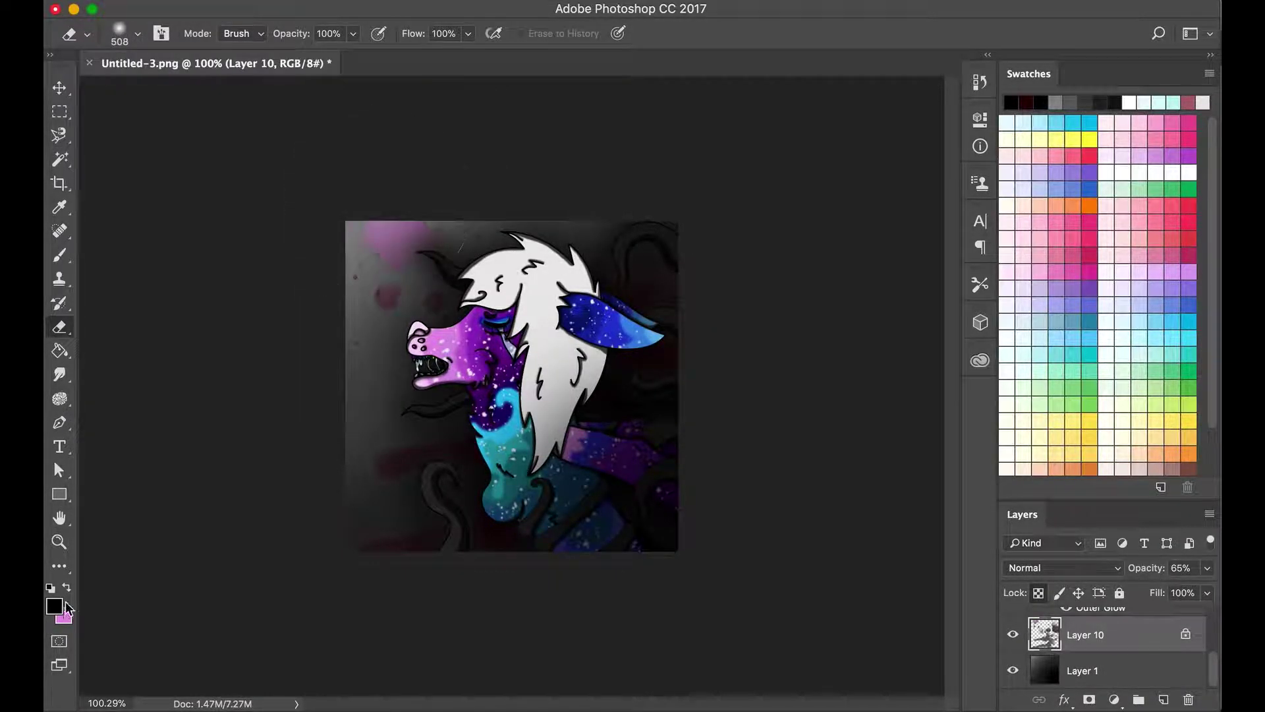
click(54, 604)
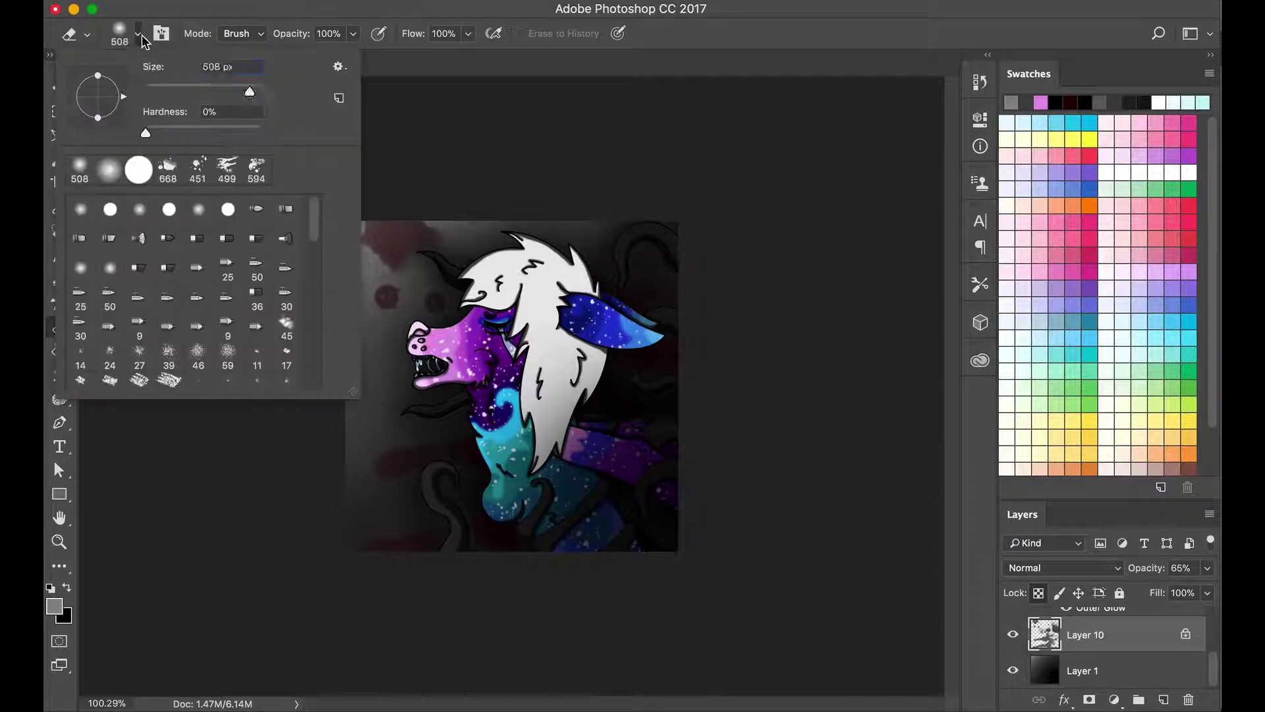
Set the soft eraser to 700 px and try it over the upper-left splatters on Layer 10.
click(142, 41)
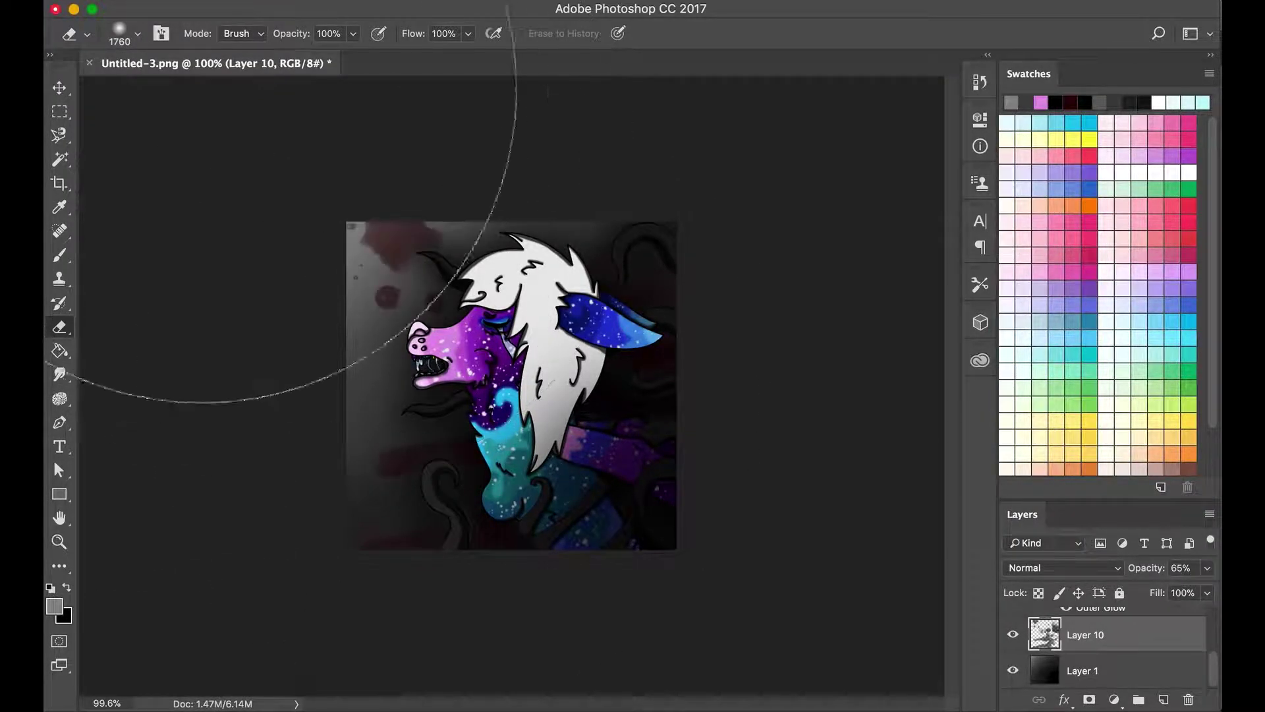
click(138, 33)
drag(248, 91, 254, 91)
text(700)
key(Return)
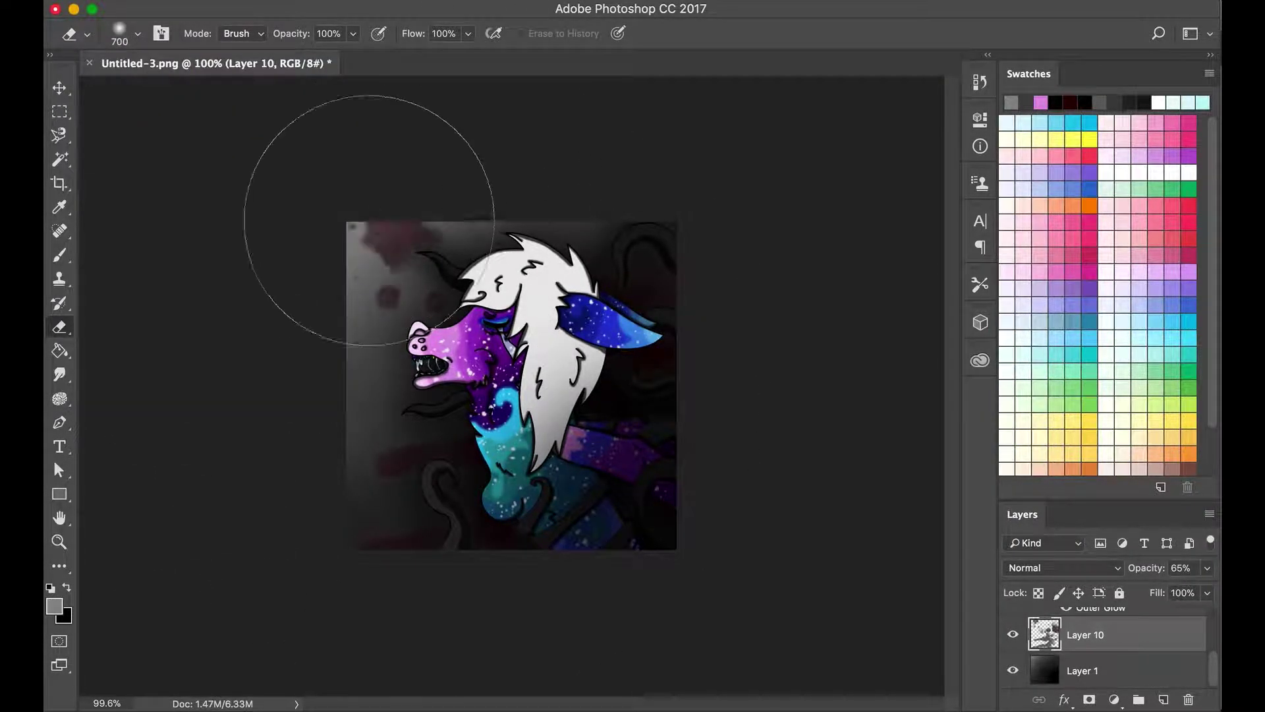
Fade the red background splatters on Layer 10 with a soft 1760 px eraser, undoing the pass that removes too much.
click(142, 41)
click(198, 177)
click(277, 124)
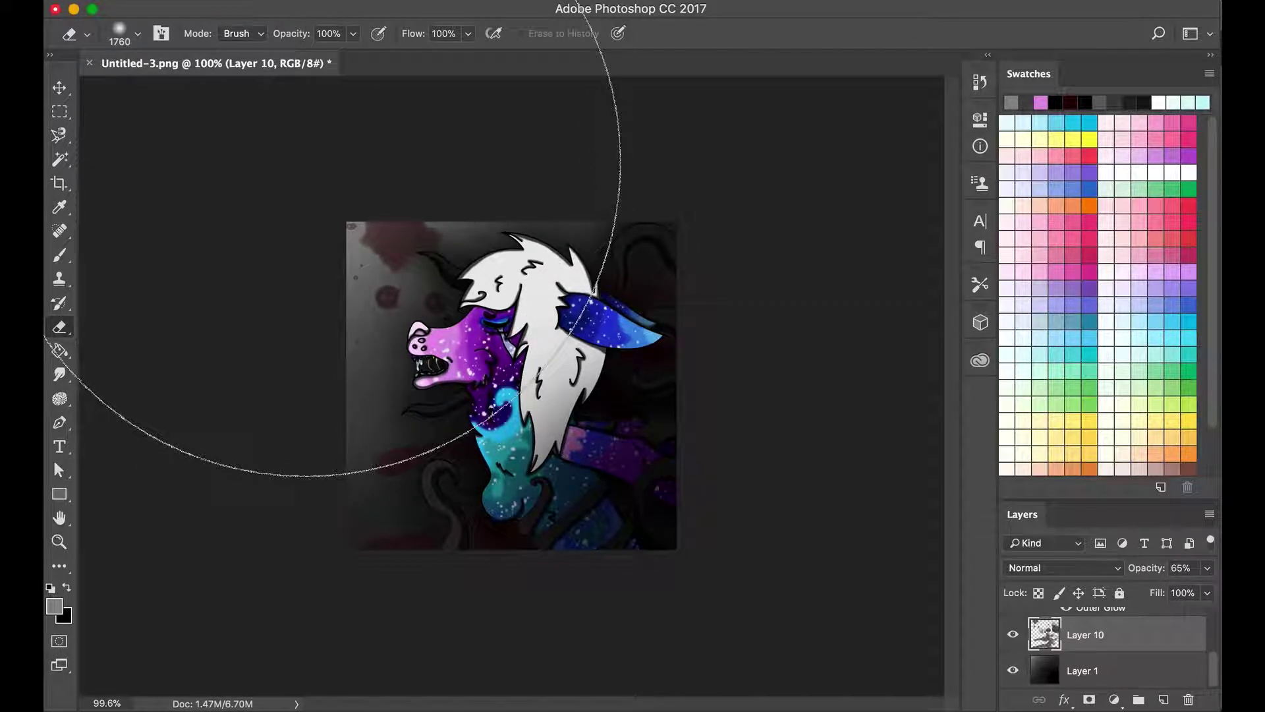
click(315, 171)
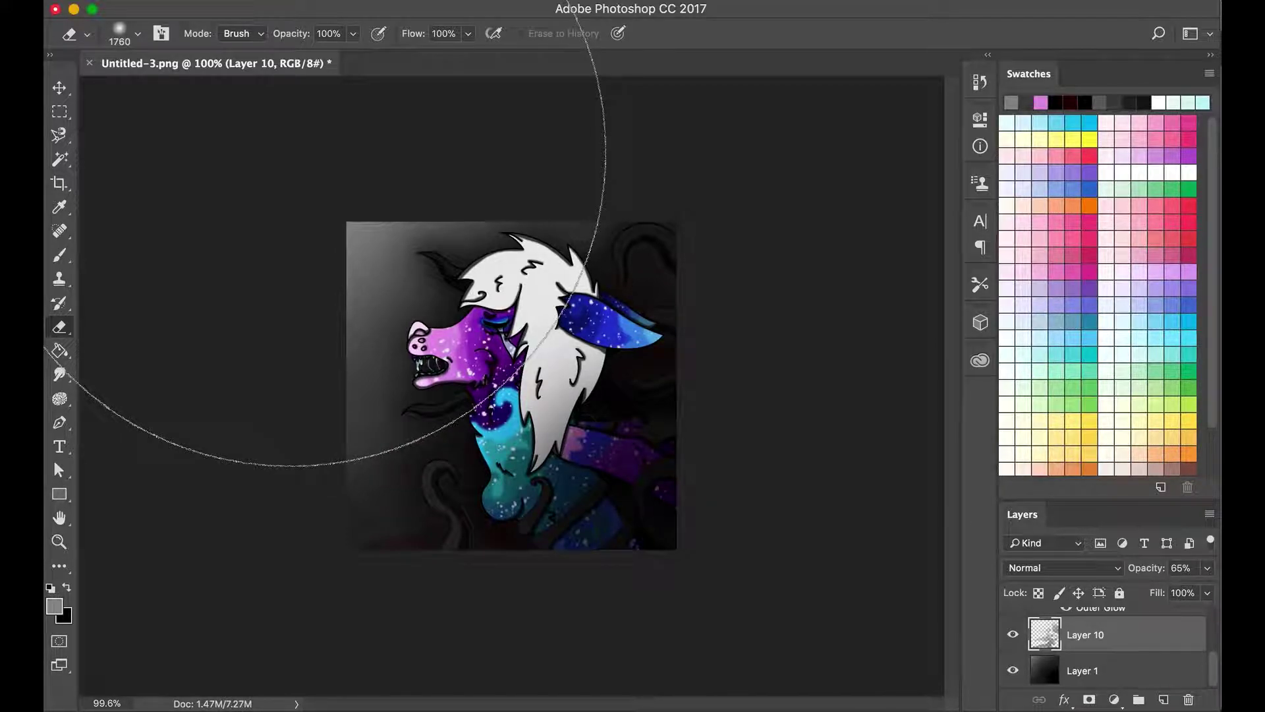
key(super+z)
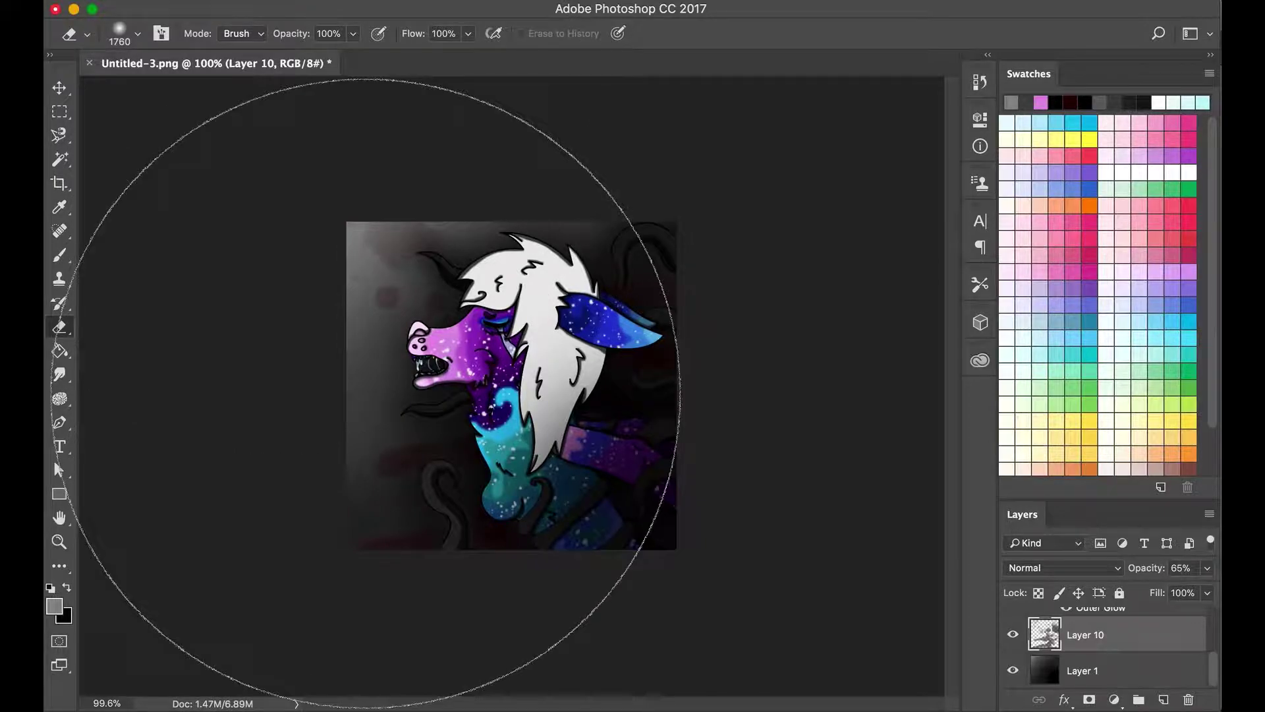
Choose a cross-shaped light flare brush for painting on the empty Layer 12.
click(137, 33)
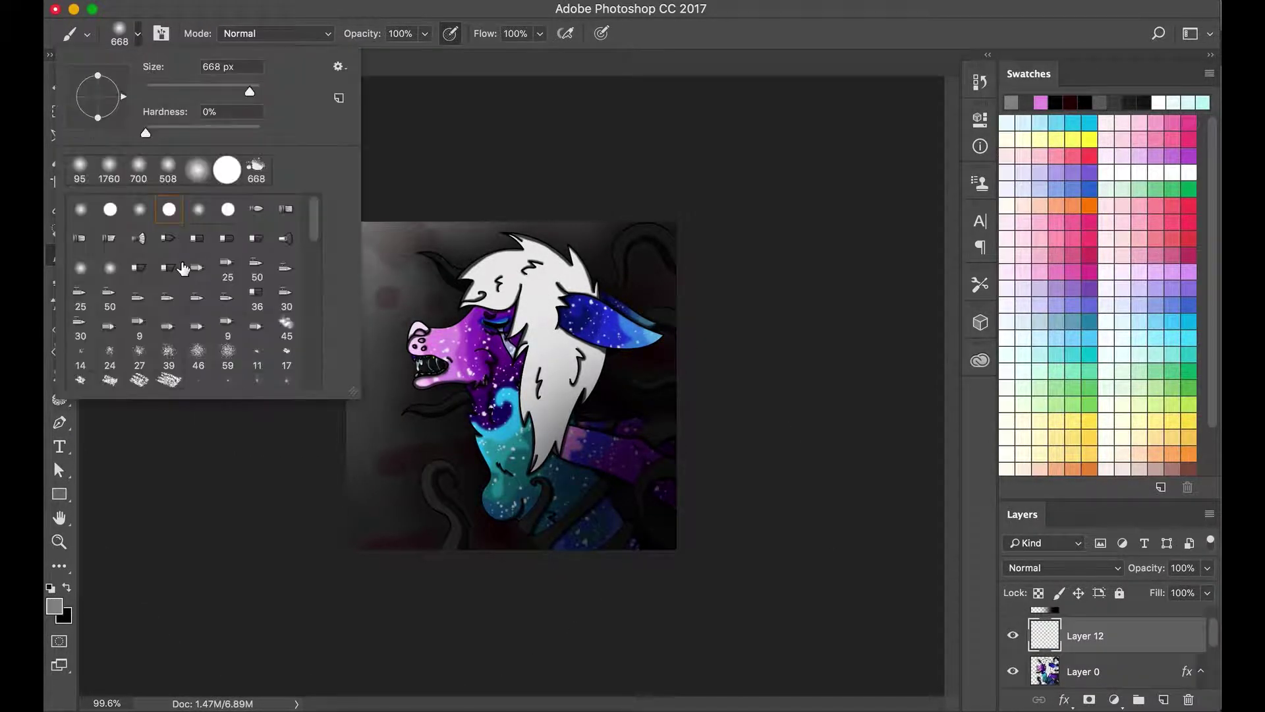
scroll(196, 308, down, 2)
scroll(197, 308, down, 10)
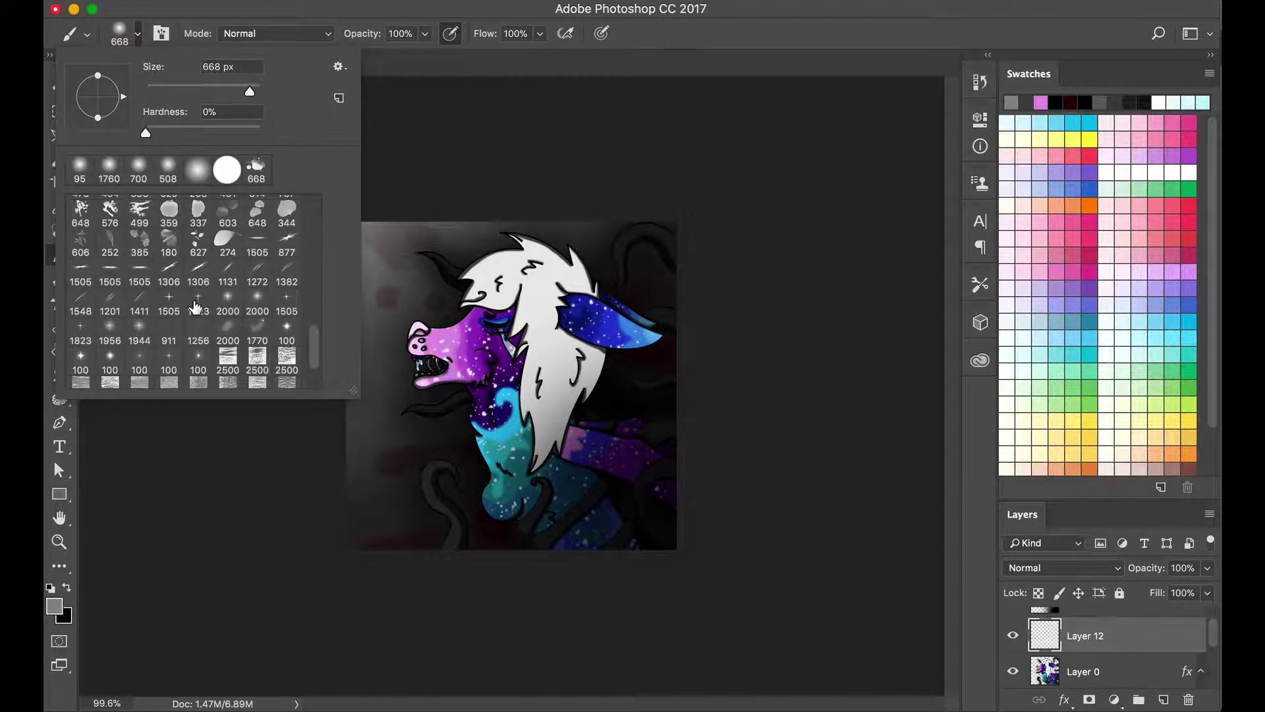
scroll(196, 307, up, 1)
click(196, 307)
click(426, 214)
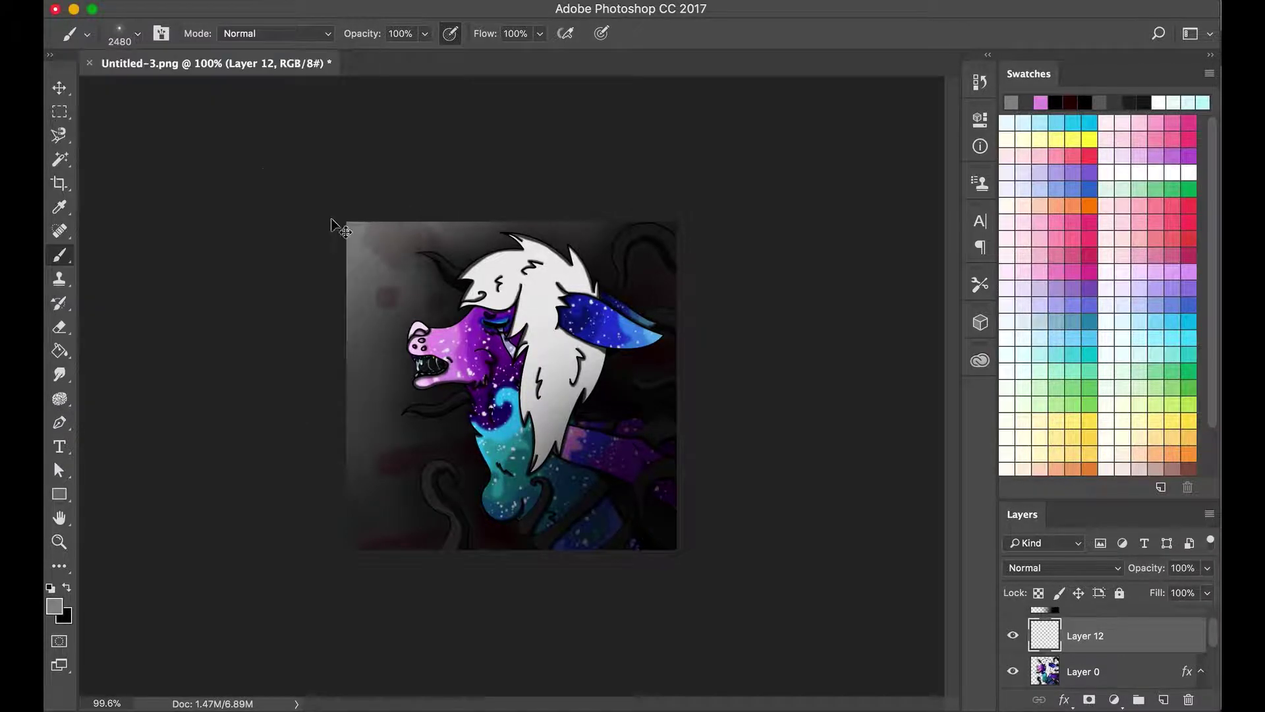
Paint a pale yellow 5000 px light flare in the artwork's upper-left corner and lower Layer 12's opacity to 36%.
click(137, 33)
text(5000)
key(Return)
click(54, 605)
click(1129, 371)
click(1129, 282)
drag(349, 227, 415, 259)
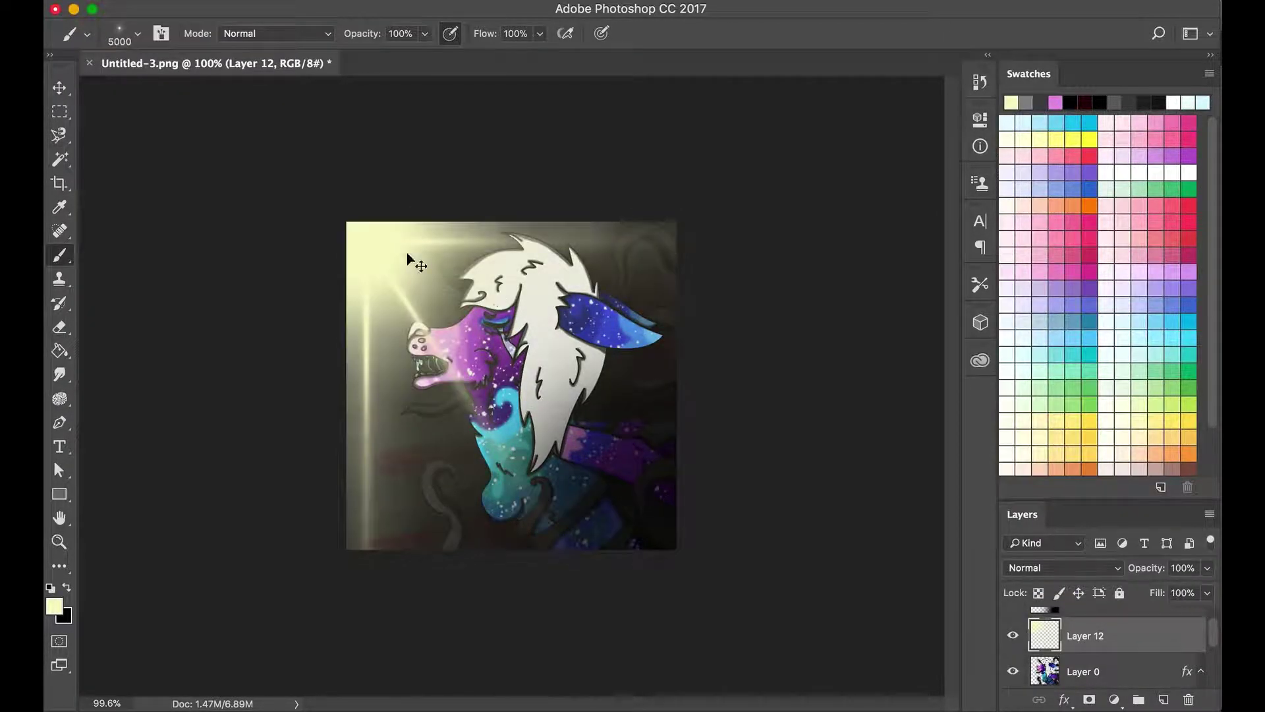
drag(1207, 567, 1152, 591)
scroll(751, 317, up, 2)
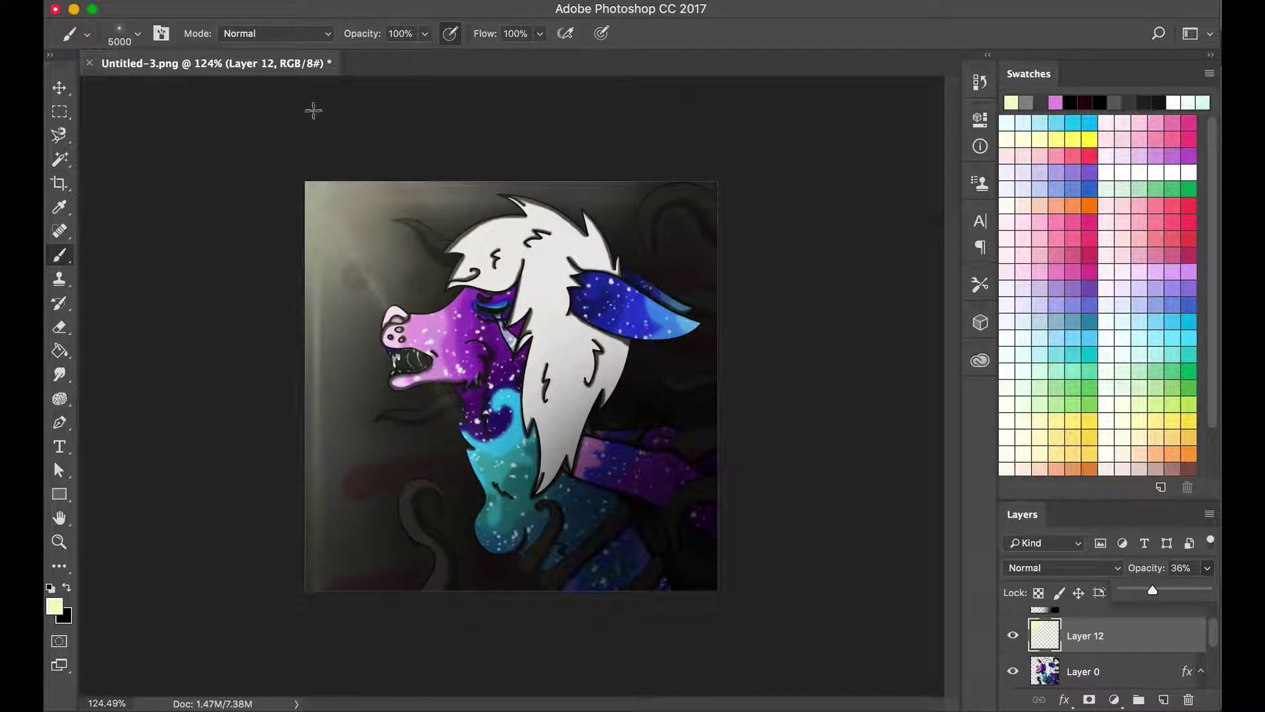
Add a new layer above Layer 0 and set the foreground colour to white (ffffff).
click(137, 33)
drag(260, 91, 182, 91)
click(1163, 699)
click(54, 605)
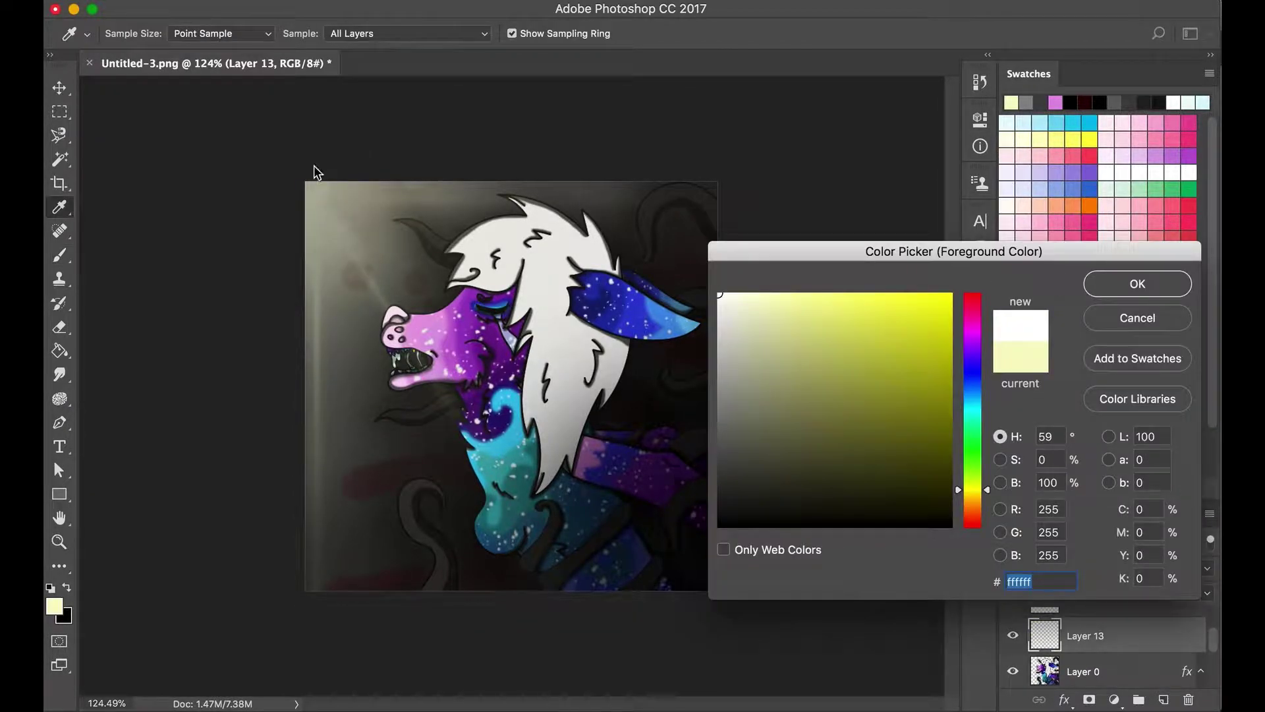
click(717, 294)
click(1132, 283)
Brush a soft white glow over the artwork's upper-left corner with a 428 px brush at 0% hardness.
click(137, 33)
click(137, 33)
click(137, 33)
text(428)
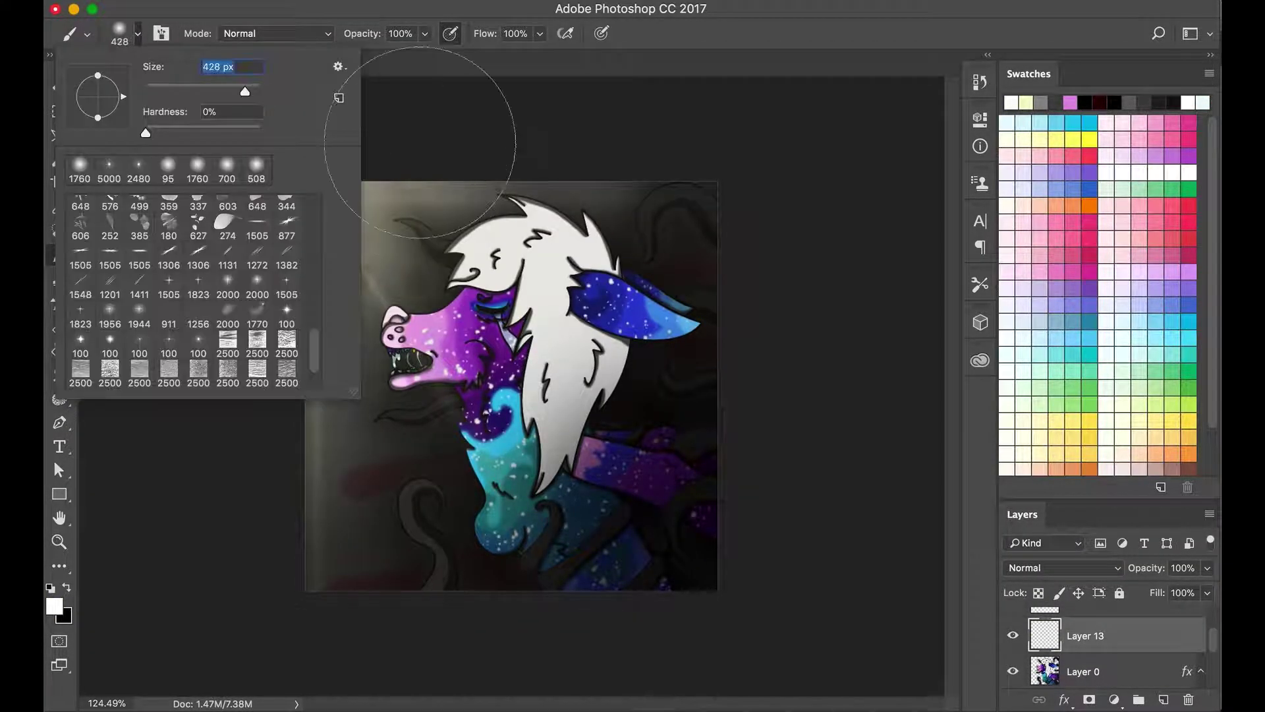
key(Return)
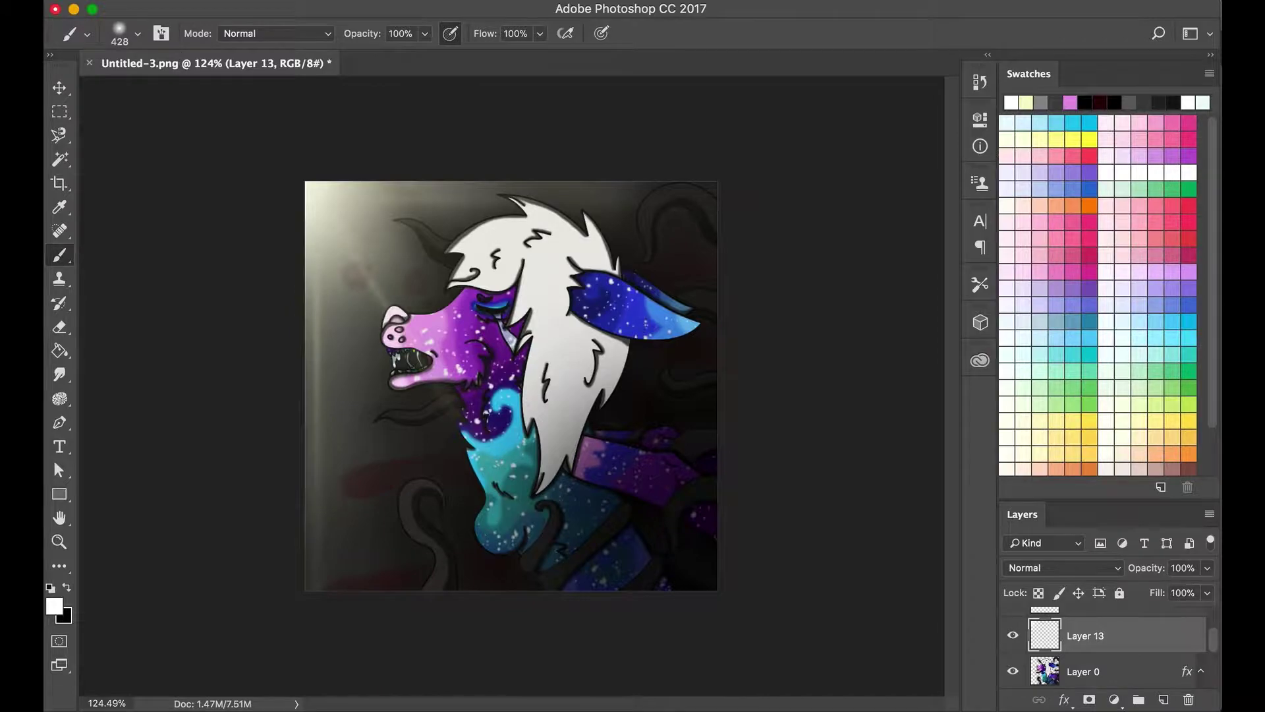
Search the computer for the signature file and open SIGNATURE.psd.
key(super+o)
text(signature)
double_click(728, 333)
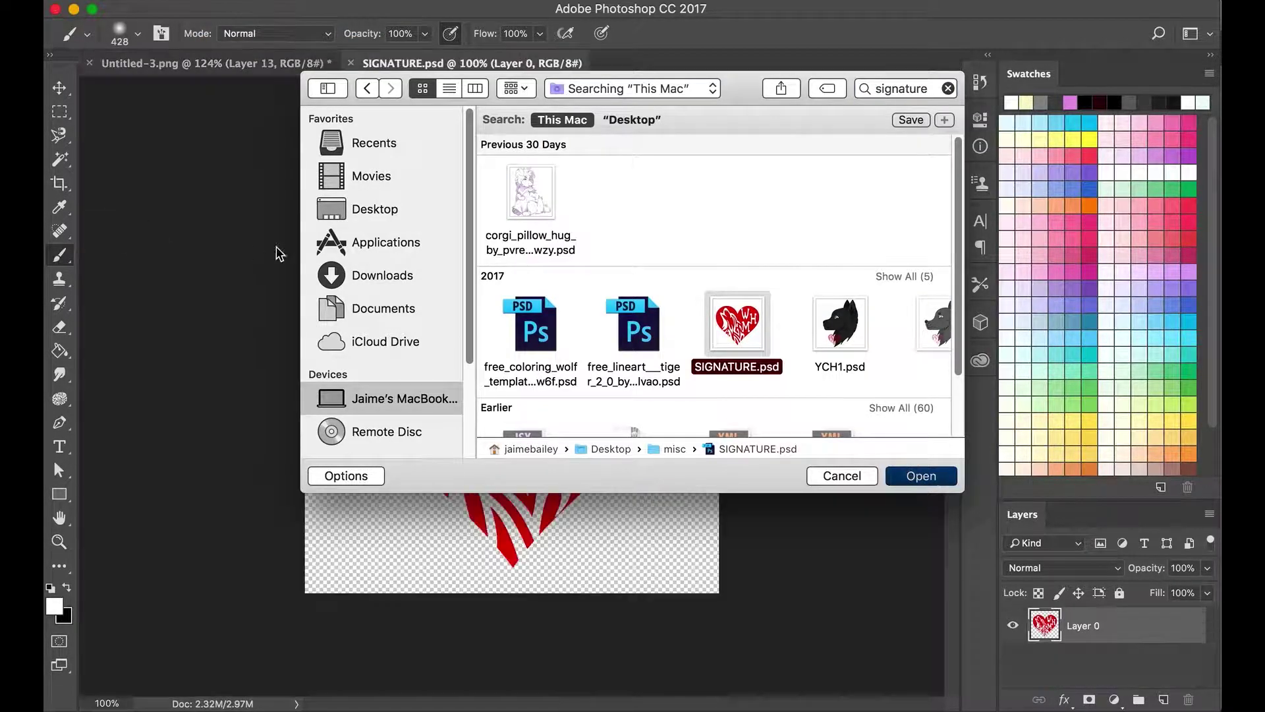
Bring the red heart signature into Untitled-3.png, scale it down and place it near the artwork's lower-right corner.
key(v)
drag(462, 329, 553, 315)
key(ctrl+t)
drag(395, 267, 666, 510)
drag(702, 553, 659, 557)
key(Return)
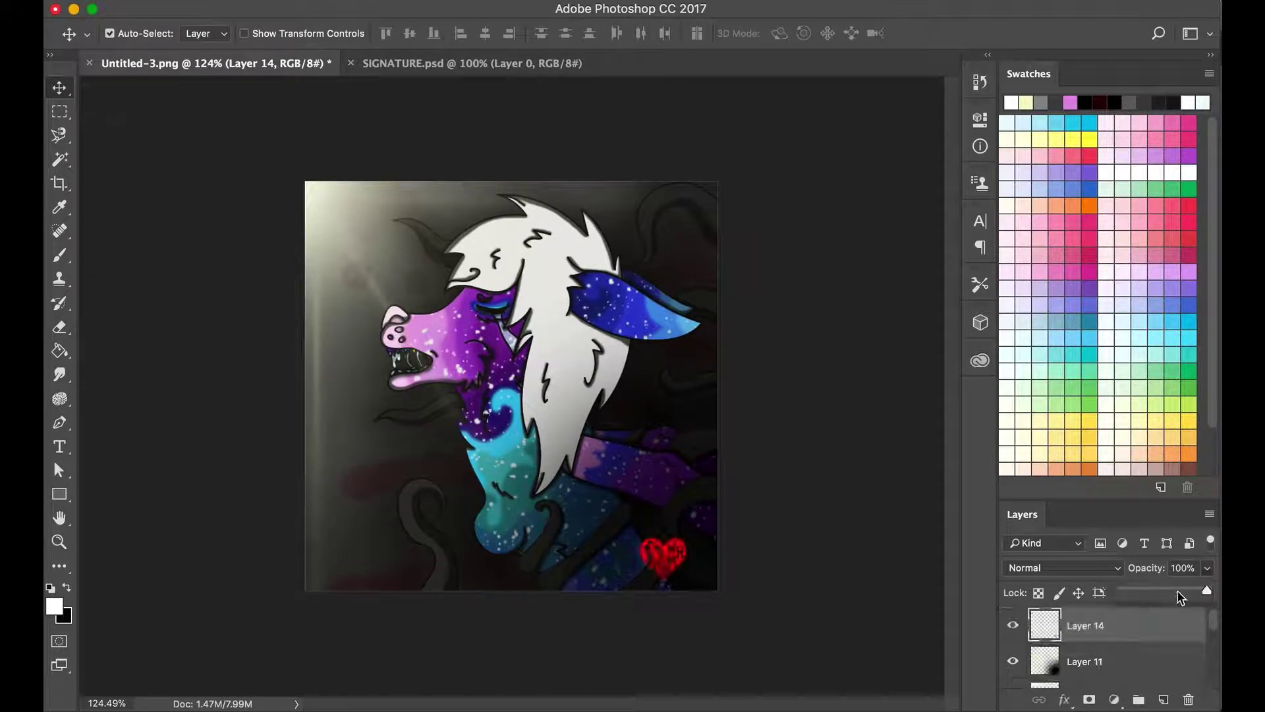